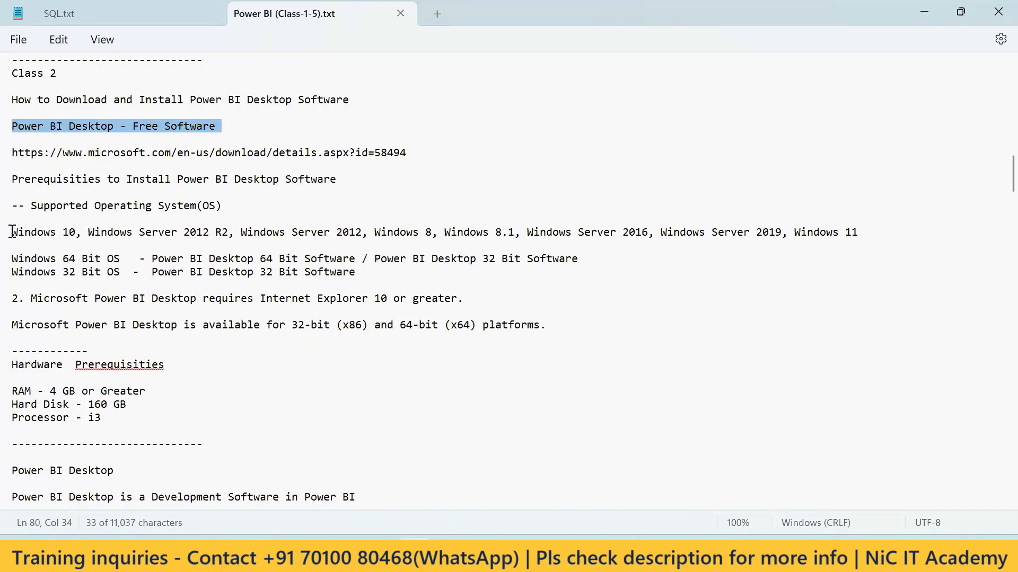
Step: Highlight the line listing the supported Windows versions in the Class 2 notes
left_click_drag(11, 233, 212, 237)
left_click_drag(276, 242, 861, 235)
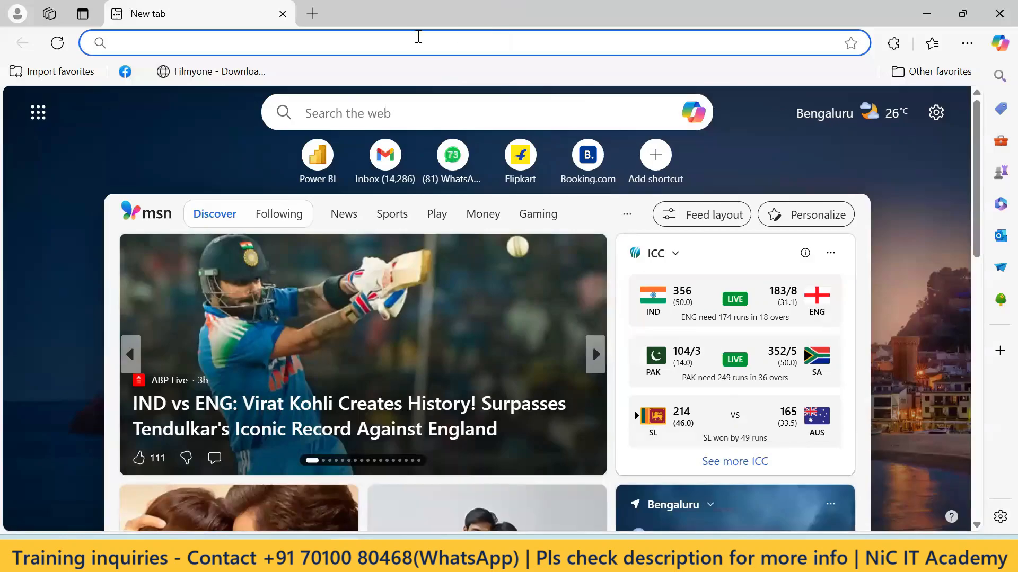
Step: Go to google.com in the Edge browser and search for "power bi desktop download"
type("go")
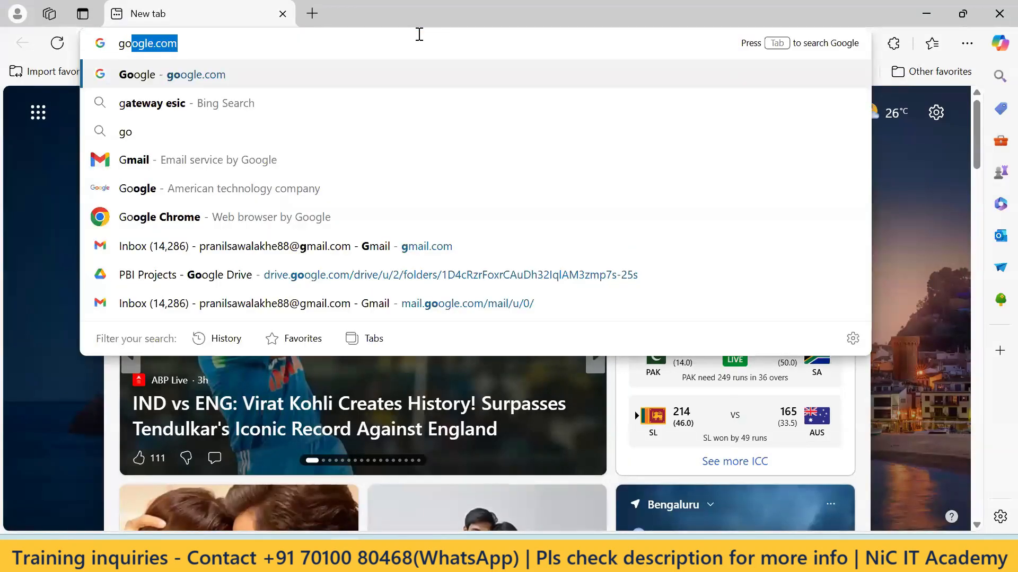
key("Return")
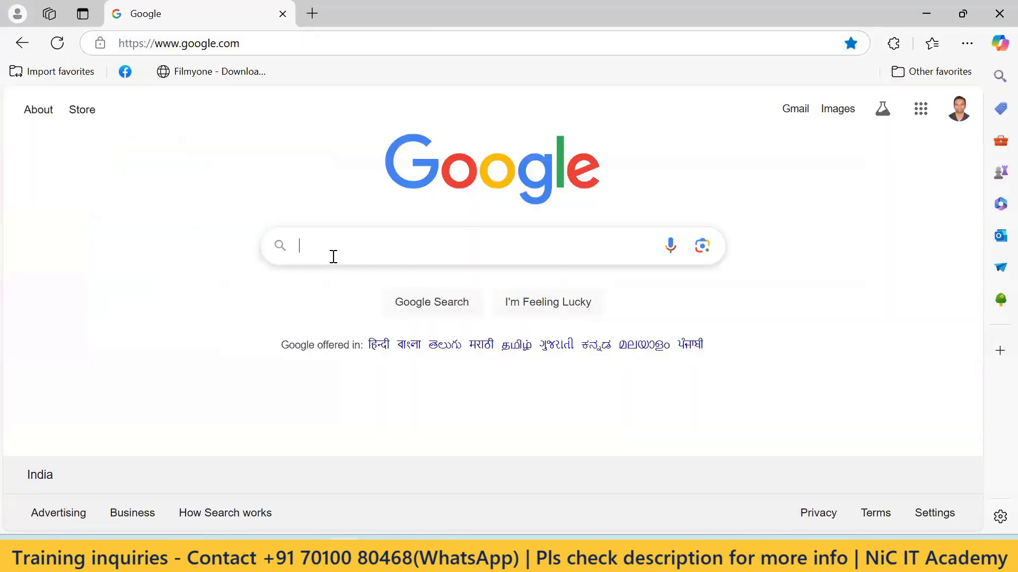
type("power")
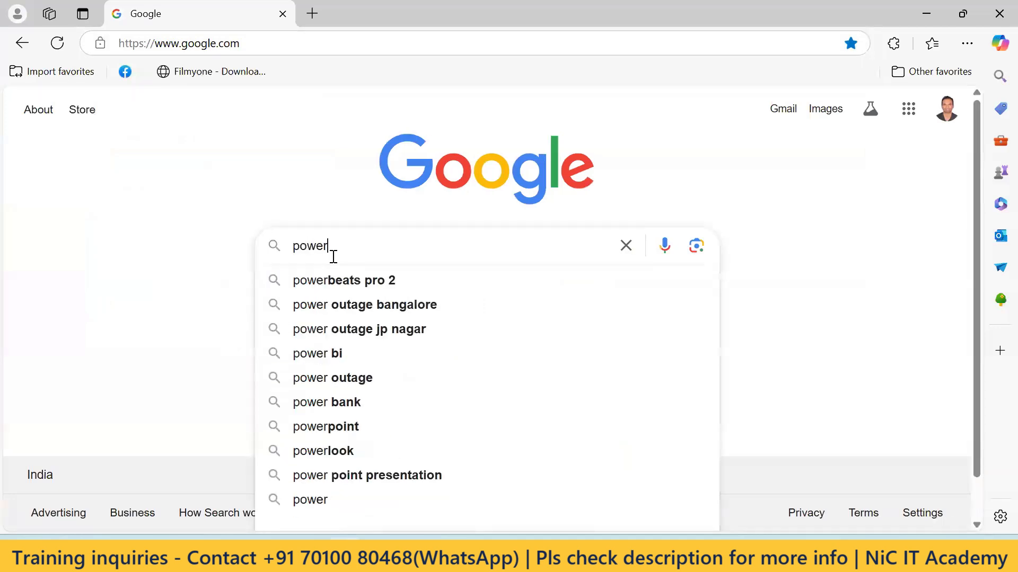
type(" bi")
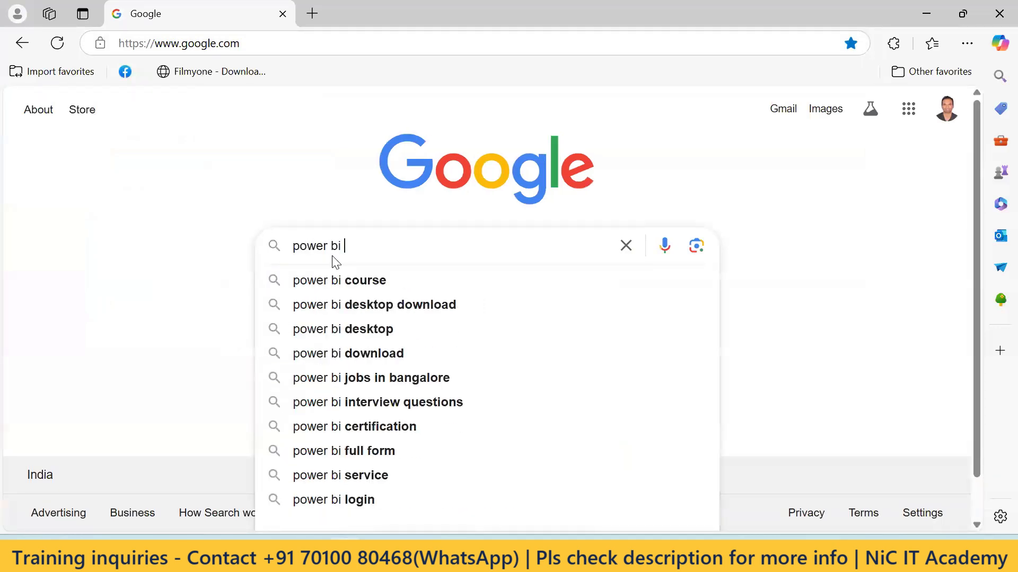
left_click(404, 314)
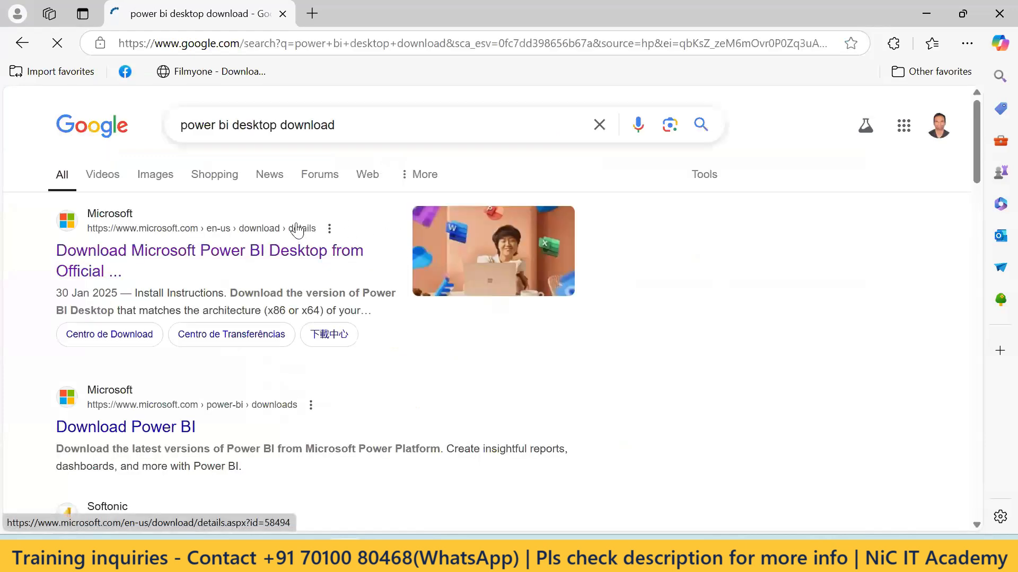
Step: Open Microsoft's official Power BI Desktop download result in a new tab and switch to it
left_click(205, 228)
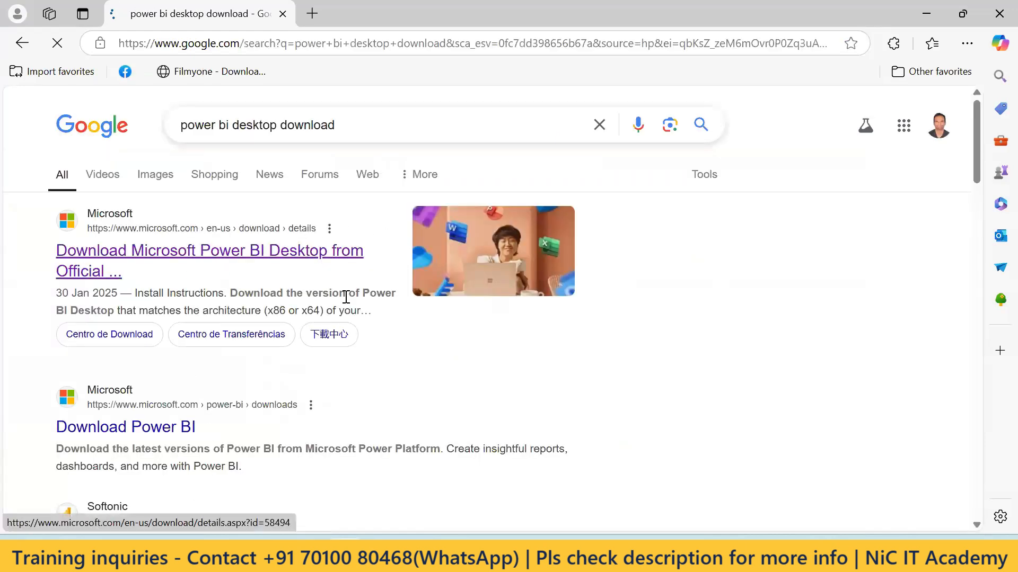
right_click(183, 254)
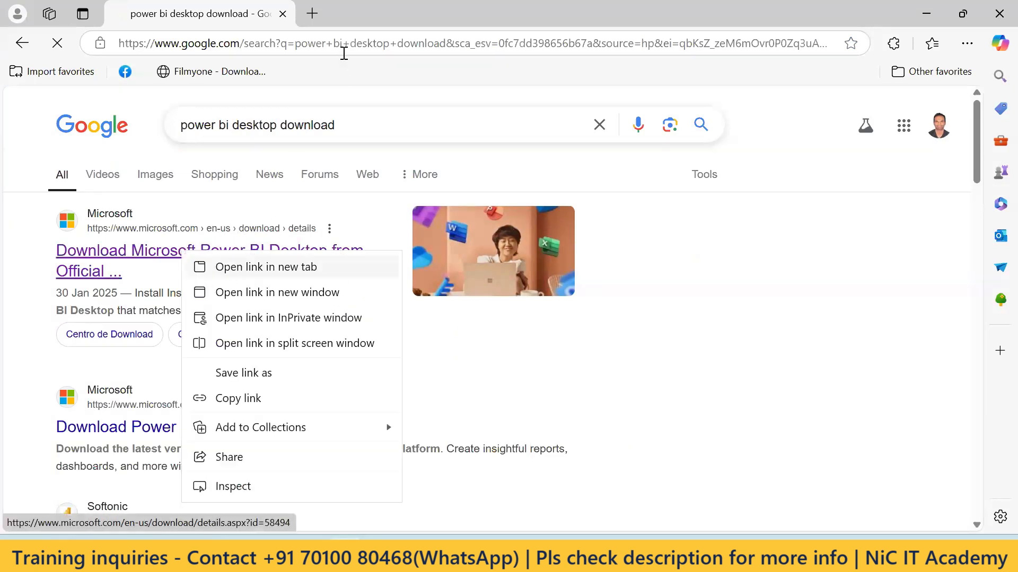
key("Return")
left_click(346, 13)
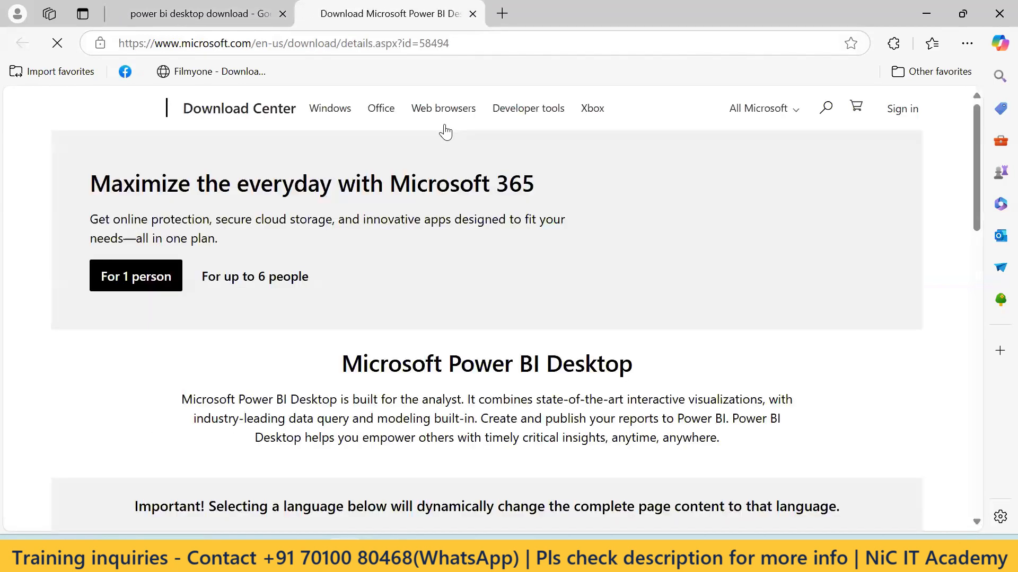
Step: Expand the System Requirements section of the download page and review the supported operating systems and the download details
scroll(428, 295, "down", 10)
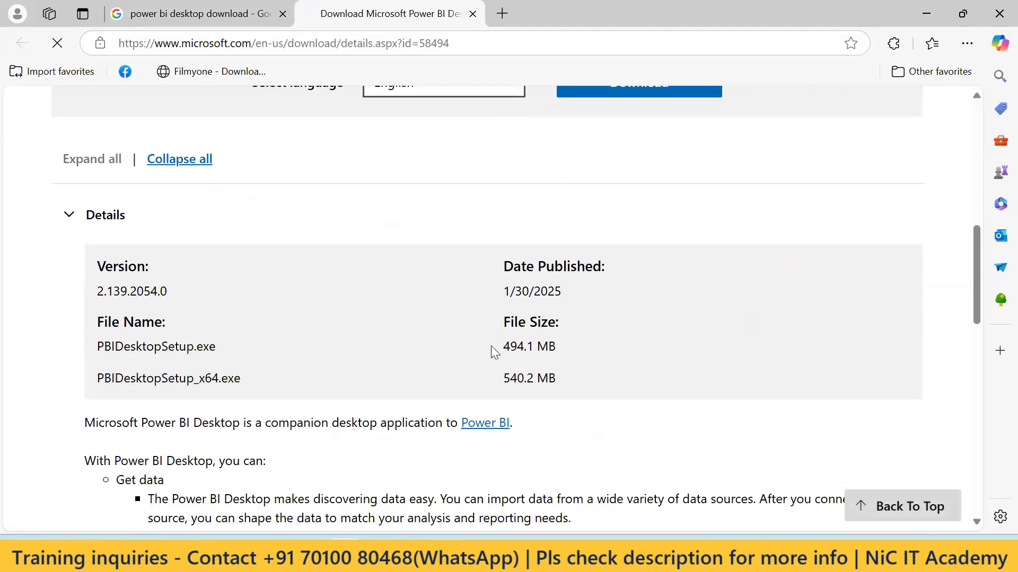
scroll(247, 319, "down", 10)
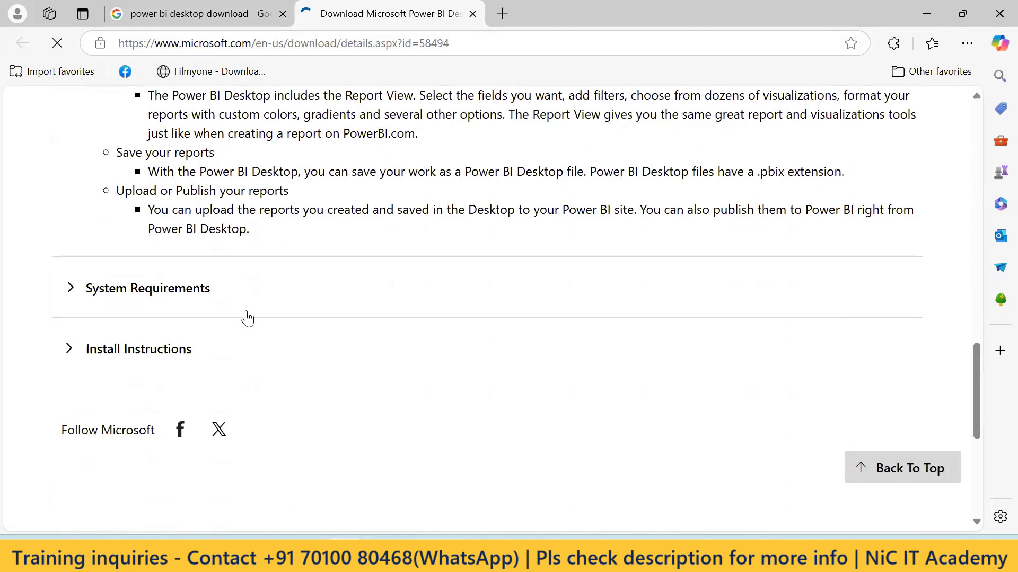
left_click(67, 288)
scroll(455, 362, "down", 3)
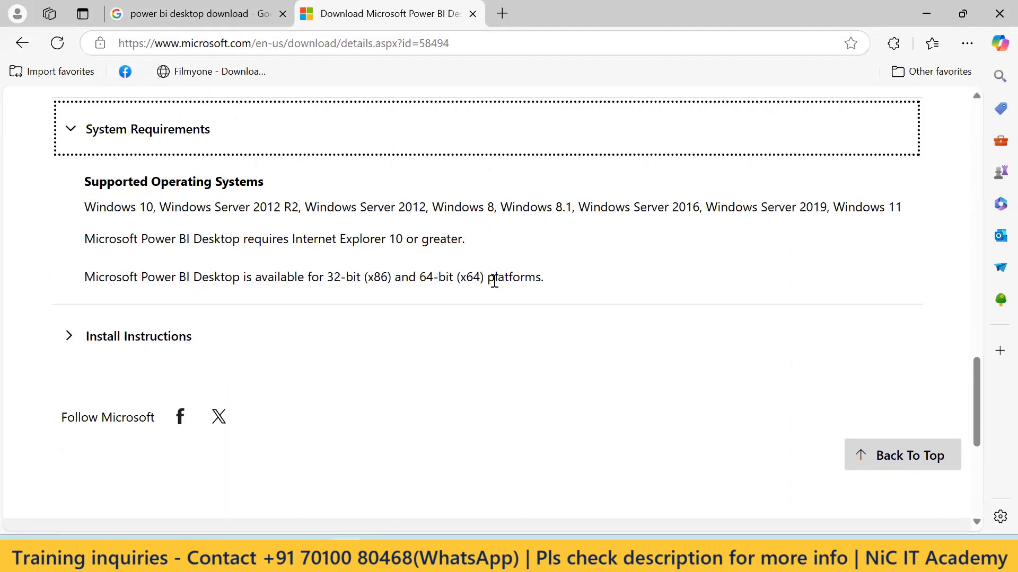
scroll(477, 259, "up", 1)
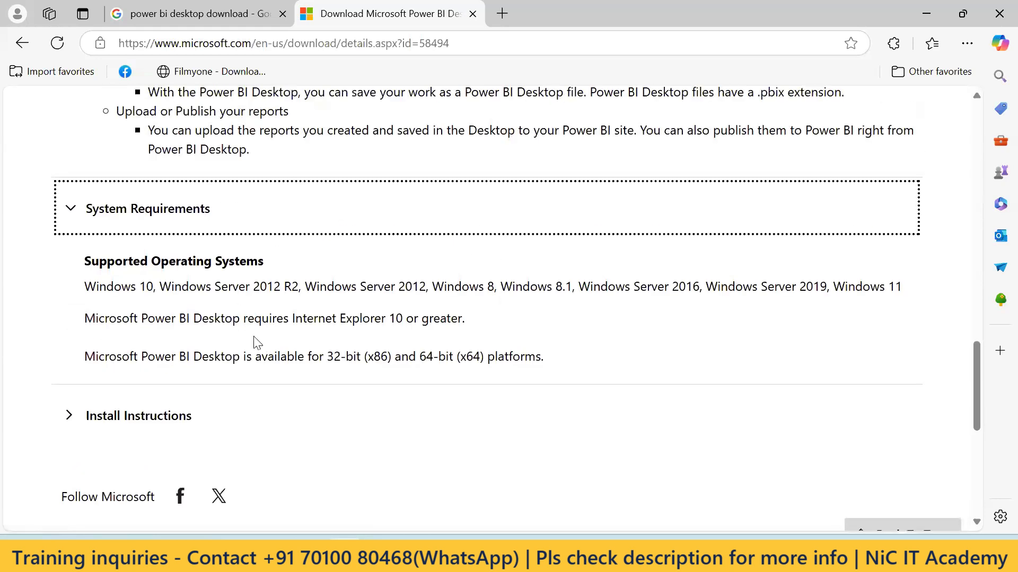
scroll(382, 297, "up", 8)
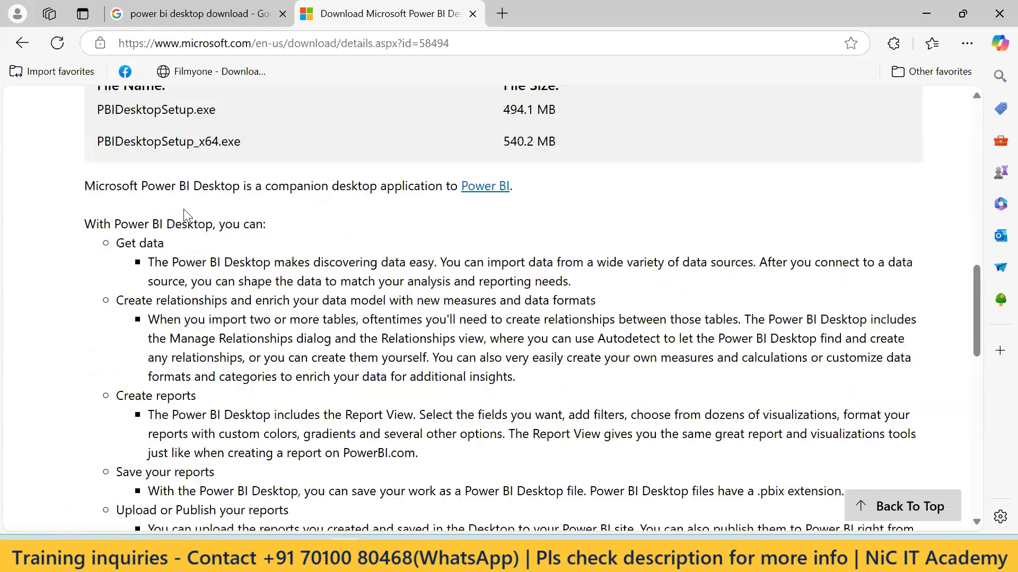
scroll(374, 186, "up", 10)
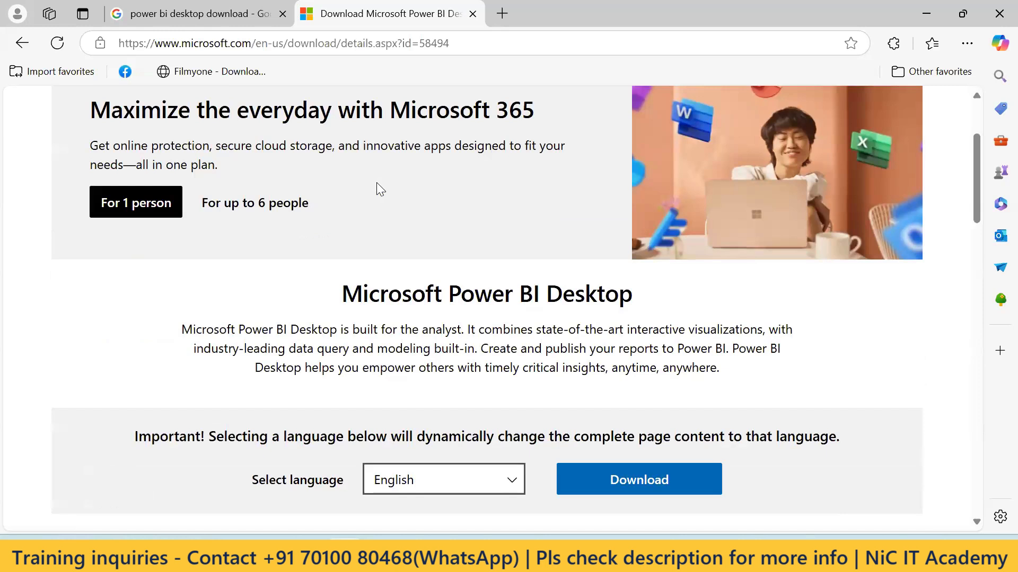
scroll(516, 287, "down", 18)
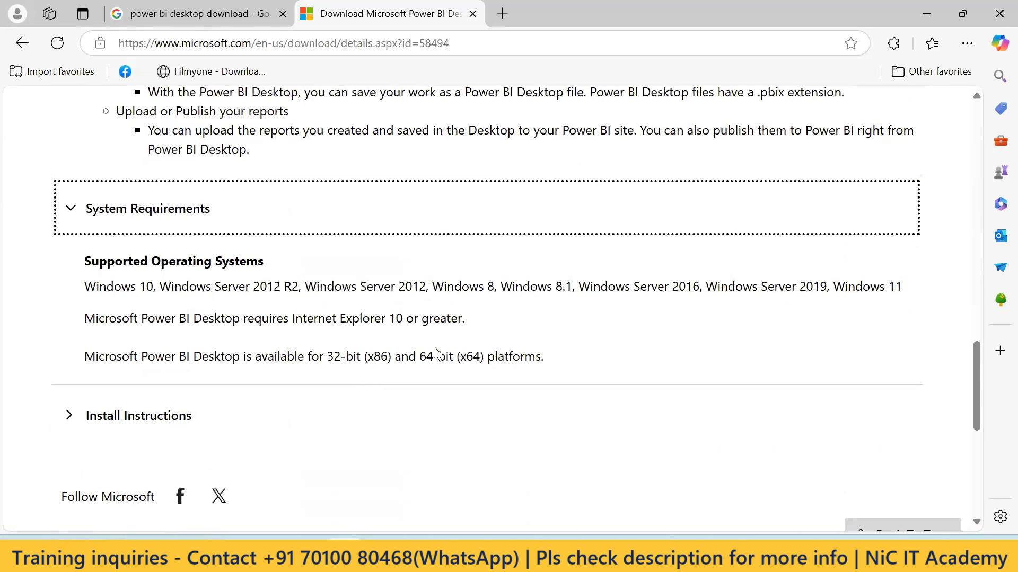
key("super")
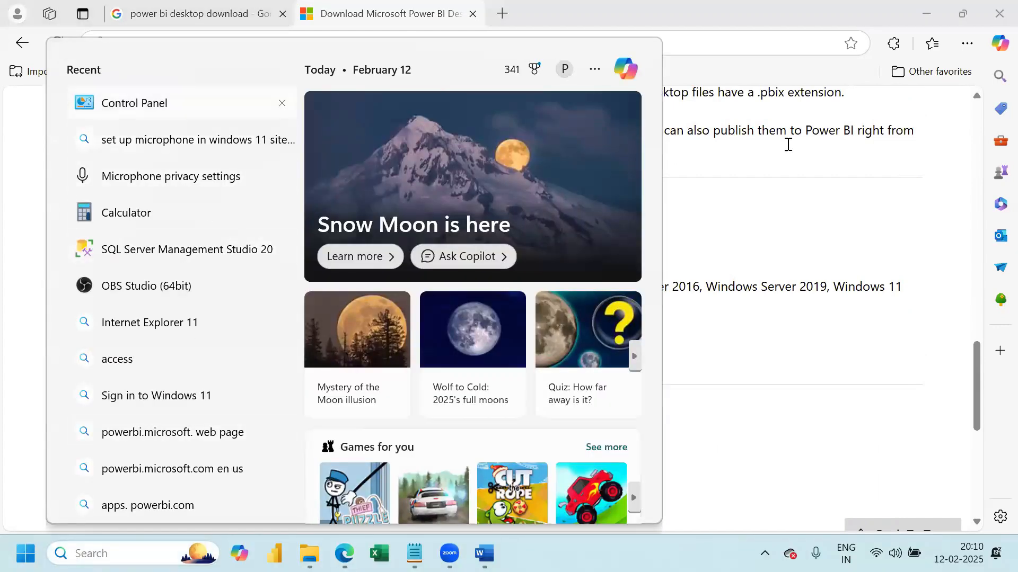
left_click(25, 553)
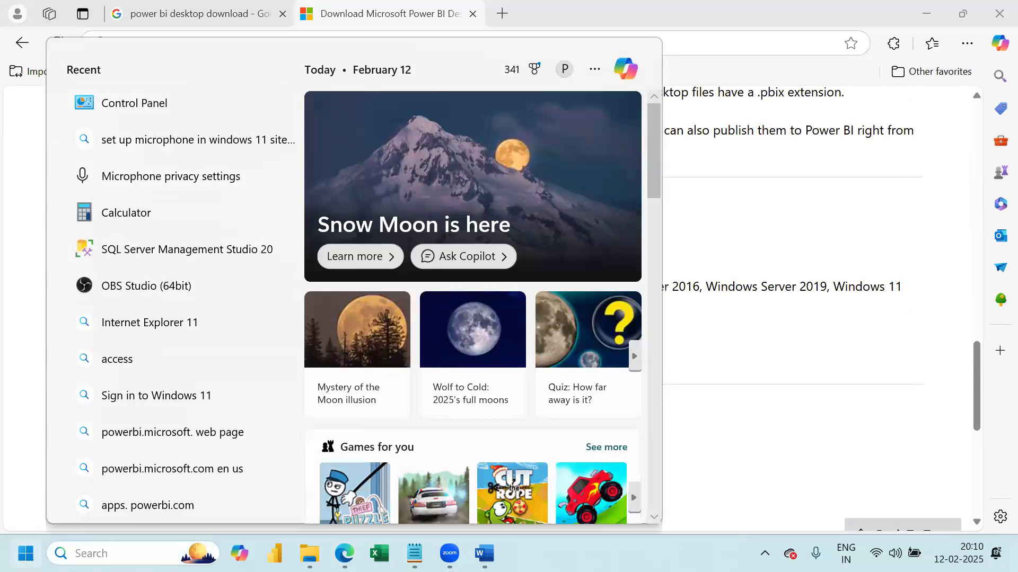
right_click(25, 554)
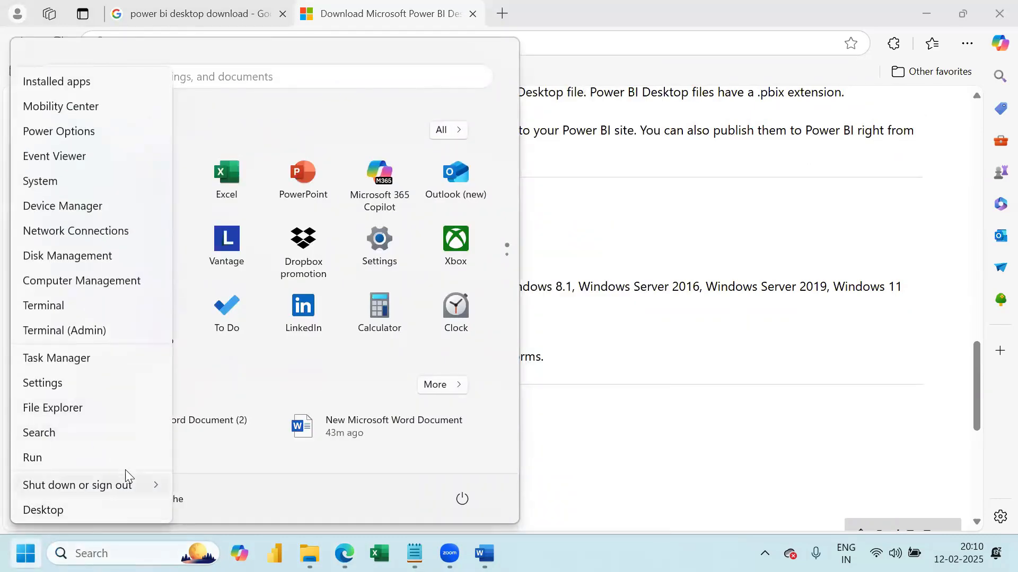
Step: Minimize the open windows and open the Windows System settings through the desktop's Personalize option
left_click(926, 13)
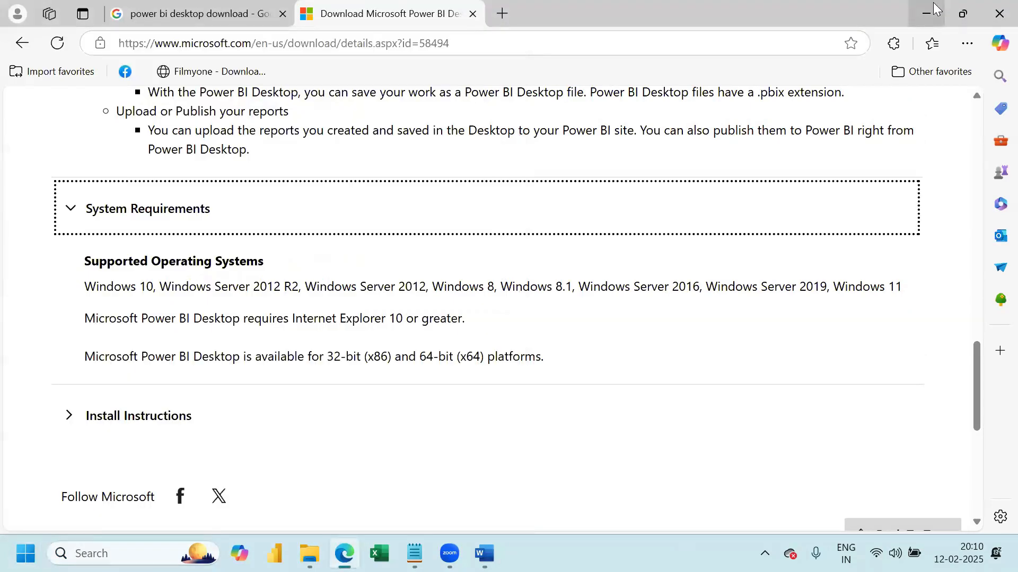
left_click(927, 13)
left_click(924, 11)
left_click(923, 12)
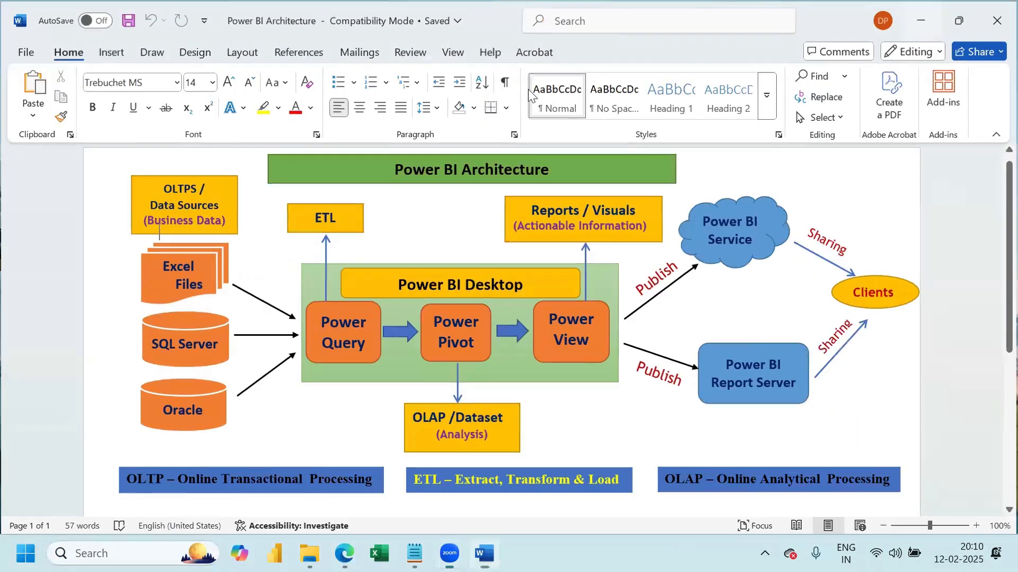
right_click(452, 124)
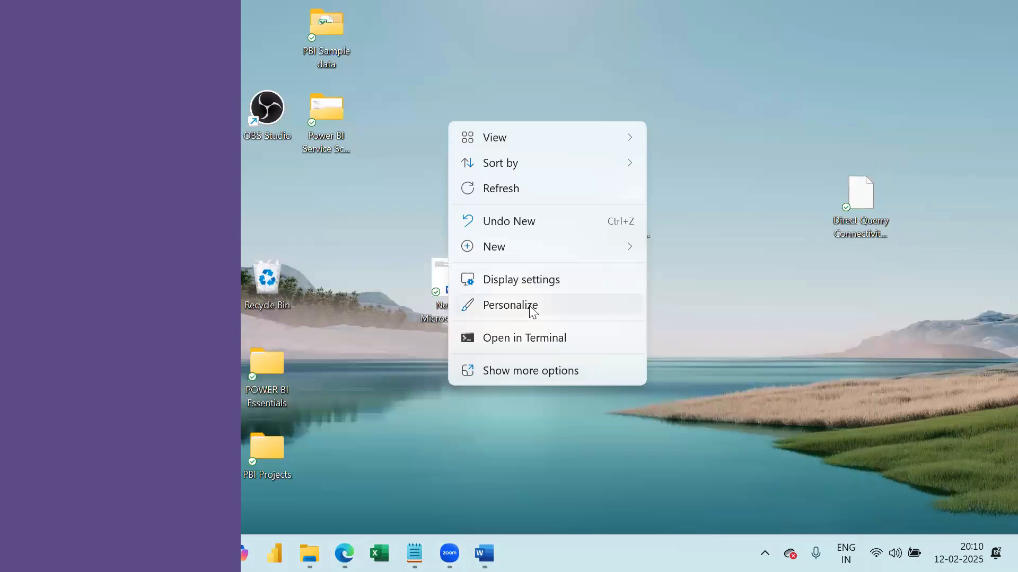
left_click(531, 311)
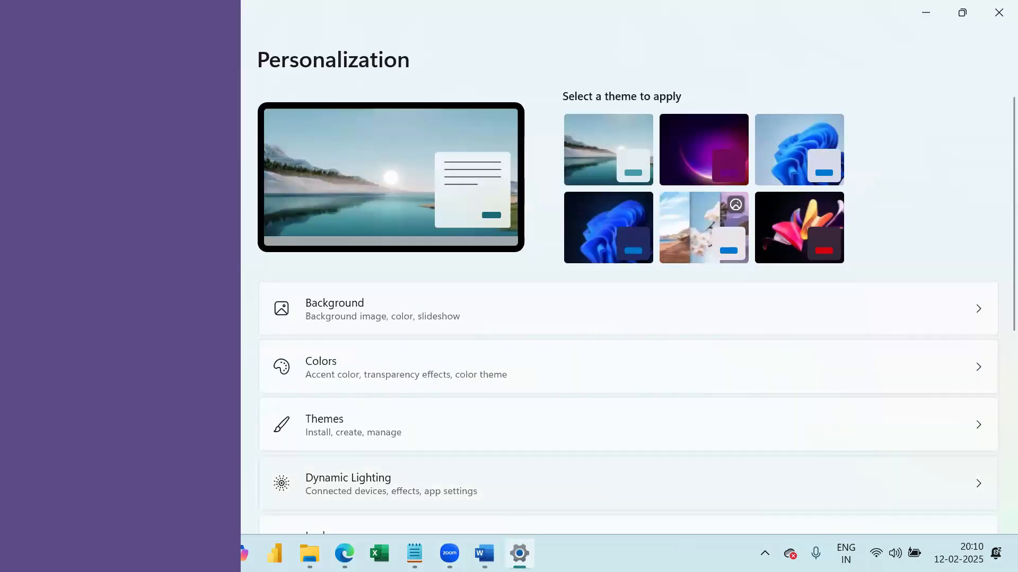
left_click(80, 142)
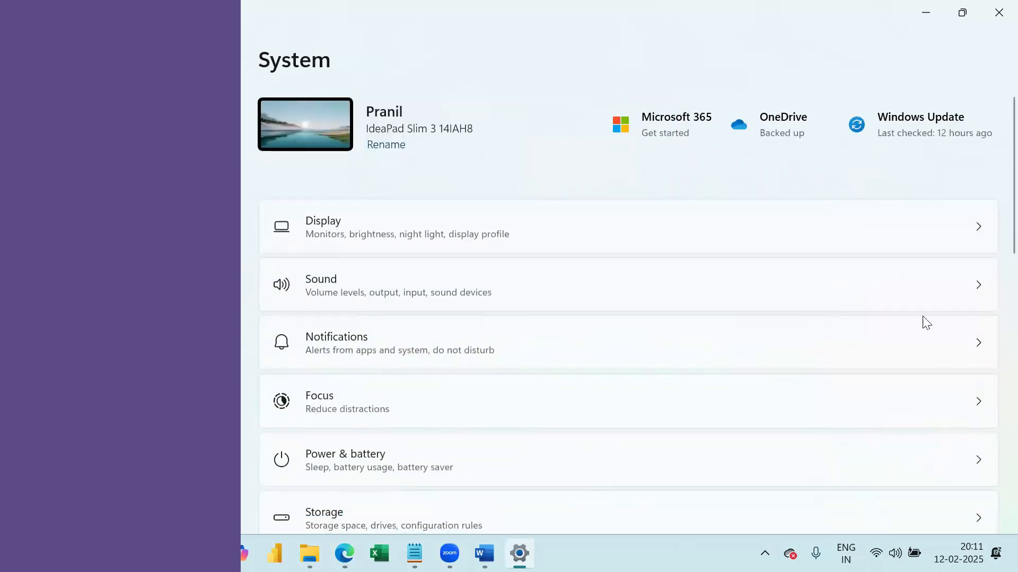
Step: Open the About page in the System settings and highlight the device's system type
scroll(679, 331, "down", 12)
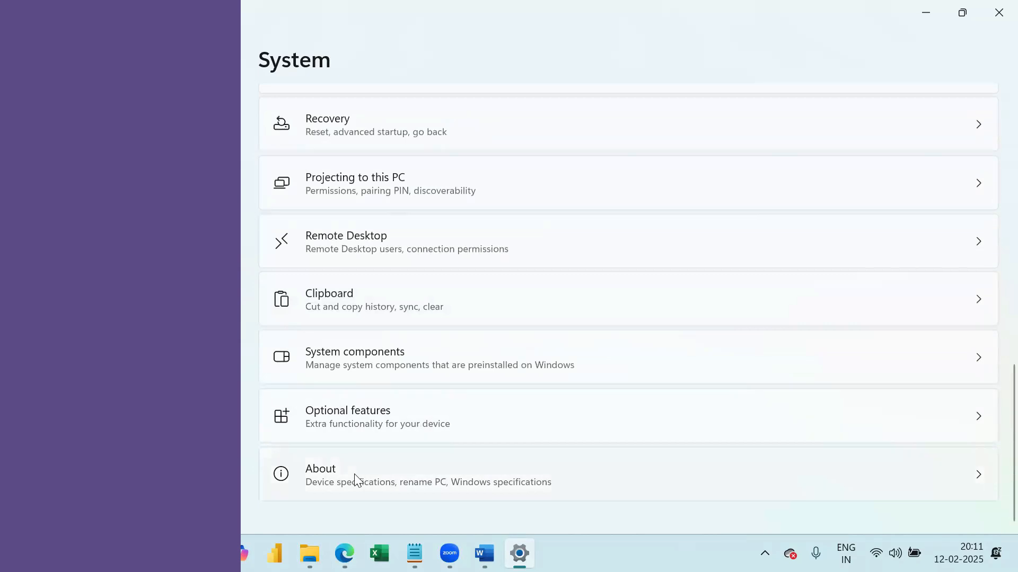
left_click(994, 482)
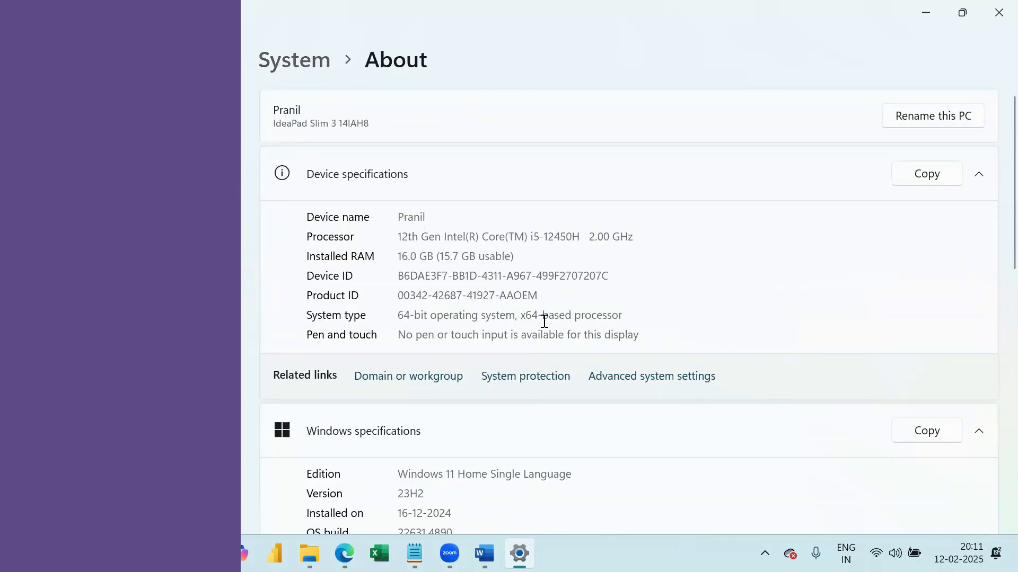
left_click_drag(494, 307, 382, 312)
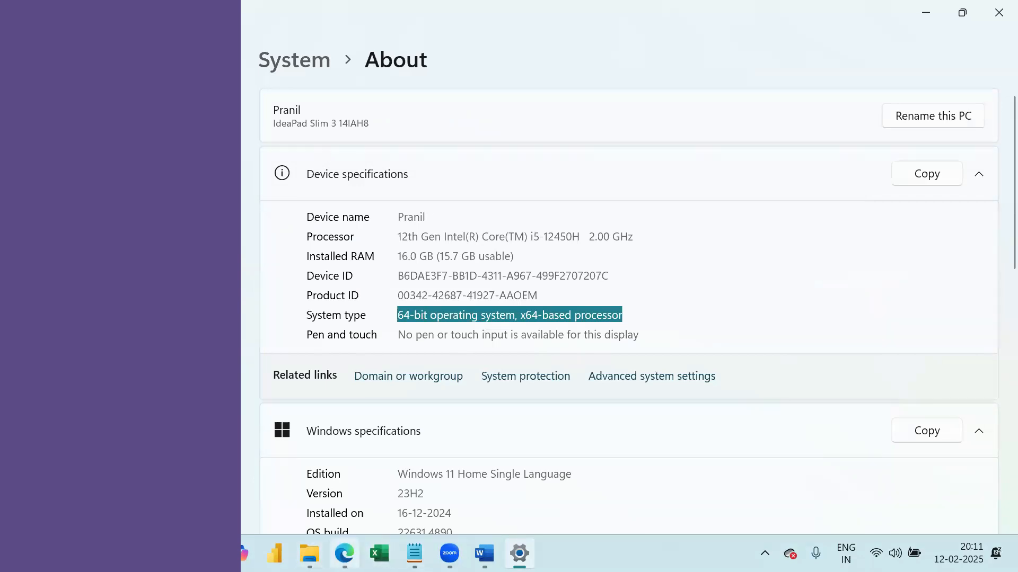
Step: Return to the Power BI Desktop page in Edge and download the 64-bit installer, PBIDesktopSetup_x64.exe
left_click(345, 554)
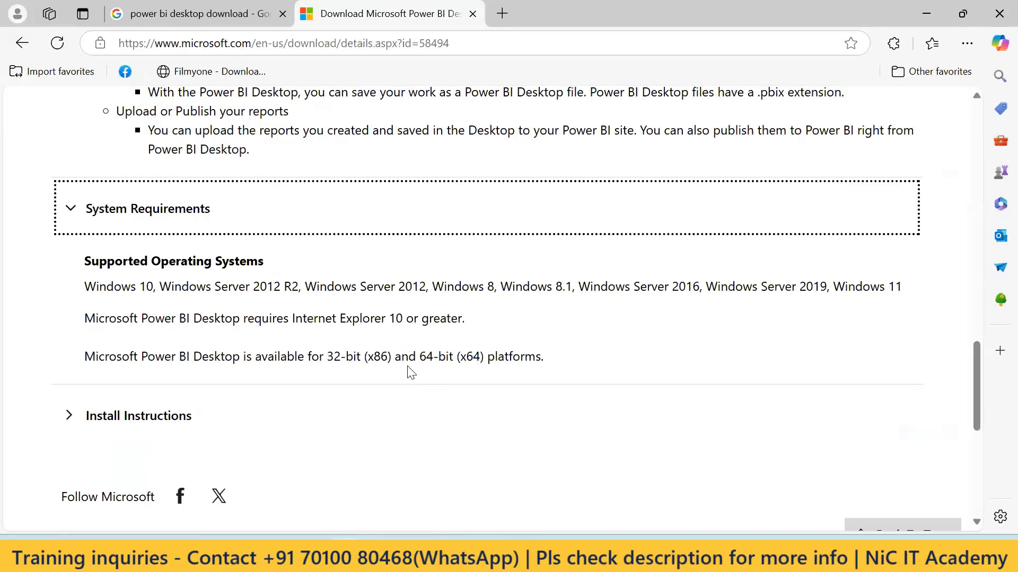
scroll(275, 348, "up", 15)
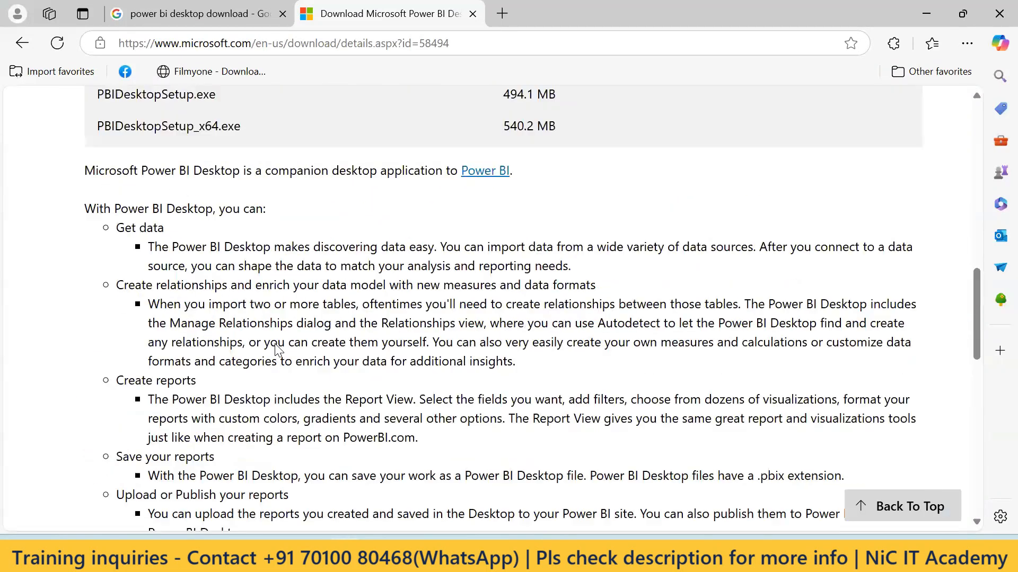
left_click(636, 330)
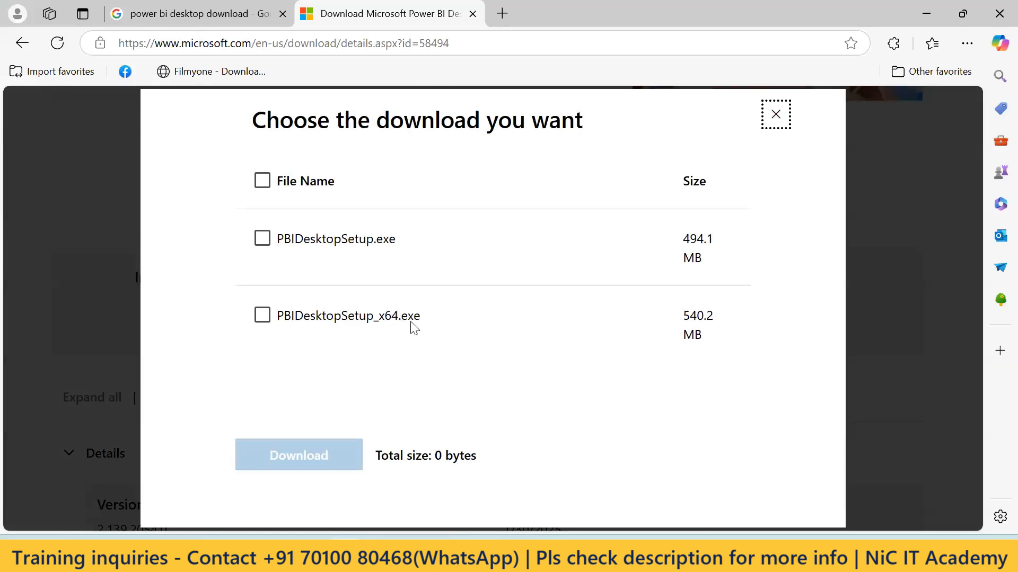
left_click(262, 318)
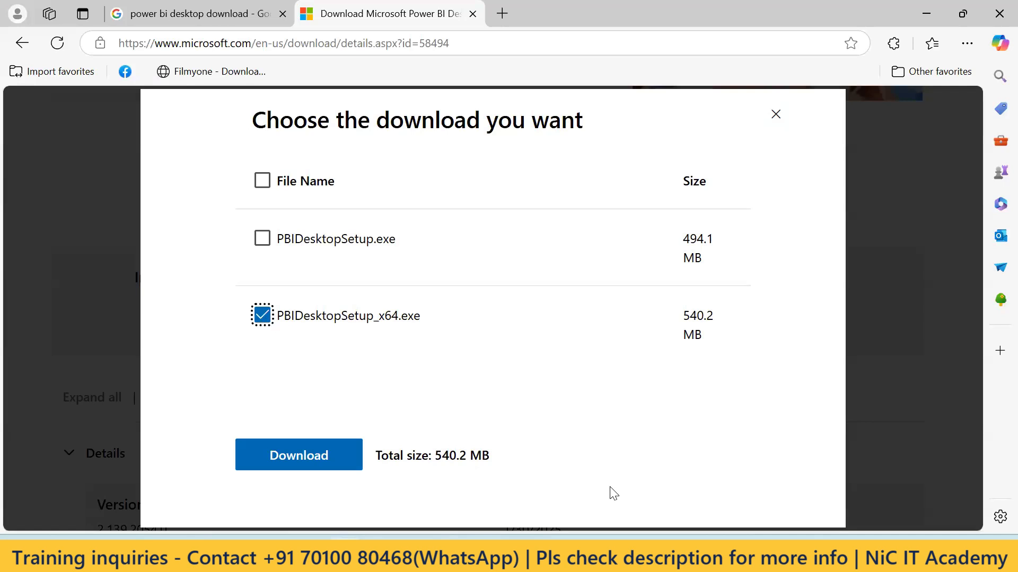
key("Tab")
key("Return")
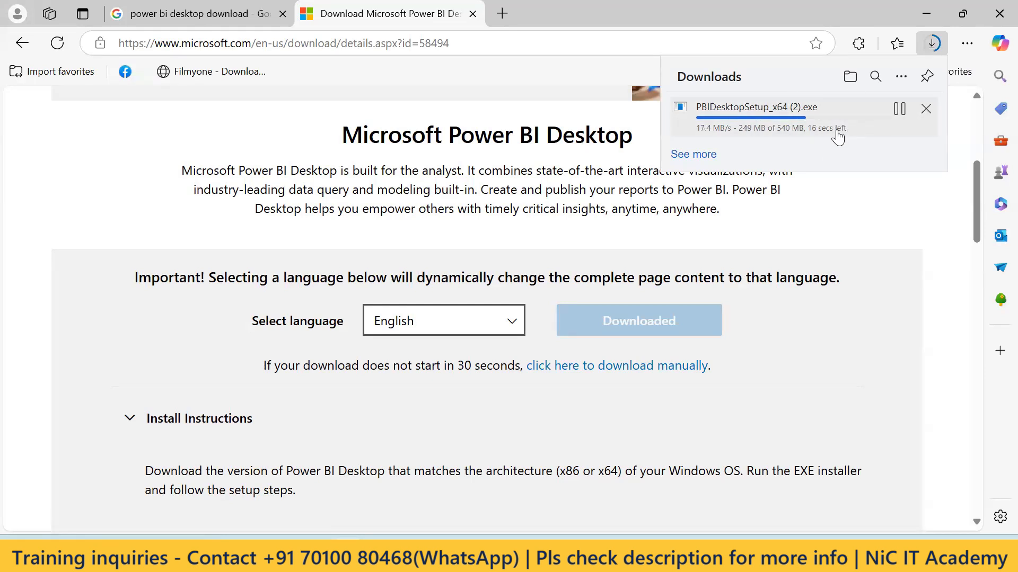
Step: Switch back to the Notepad notes, highlight the Power BI Desktop software prerequisites and move on to the hardware prerequisites
key("alt+Tab")
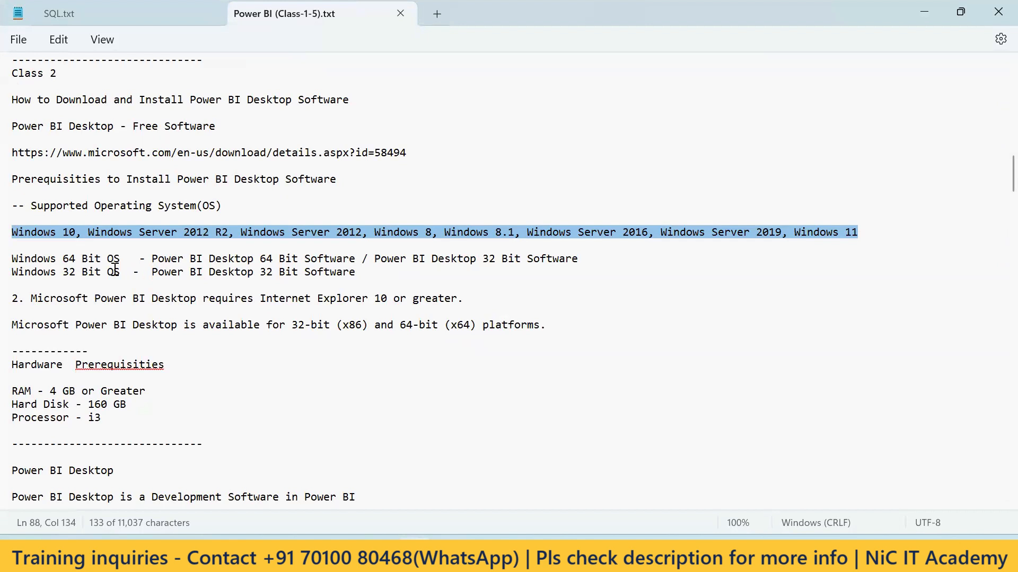
left_click_drag(564, 326, 14, 178)
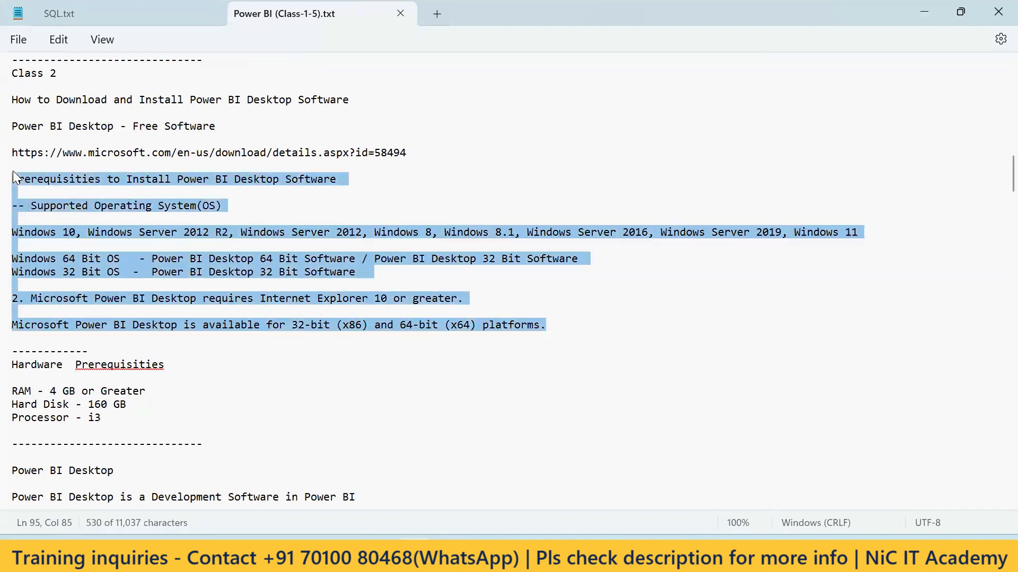
scroll(155, 382, "down", 1)
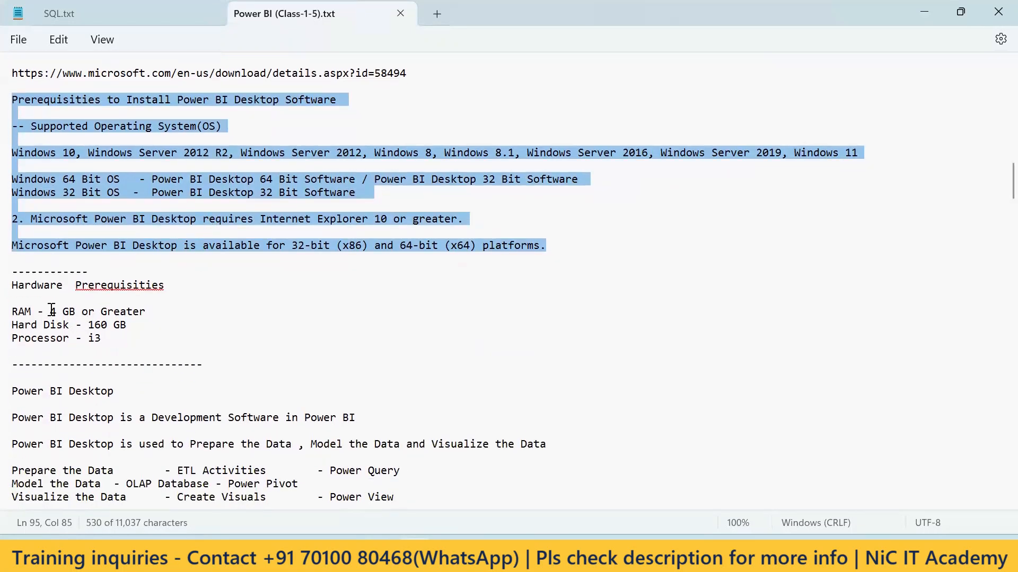
Step: Highlight the RAM, hard disk and processor requirements in the notes, followed by the whole Hardware Prerequisites section
left_click_drag(162, 313, 50, 312)
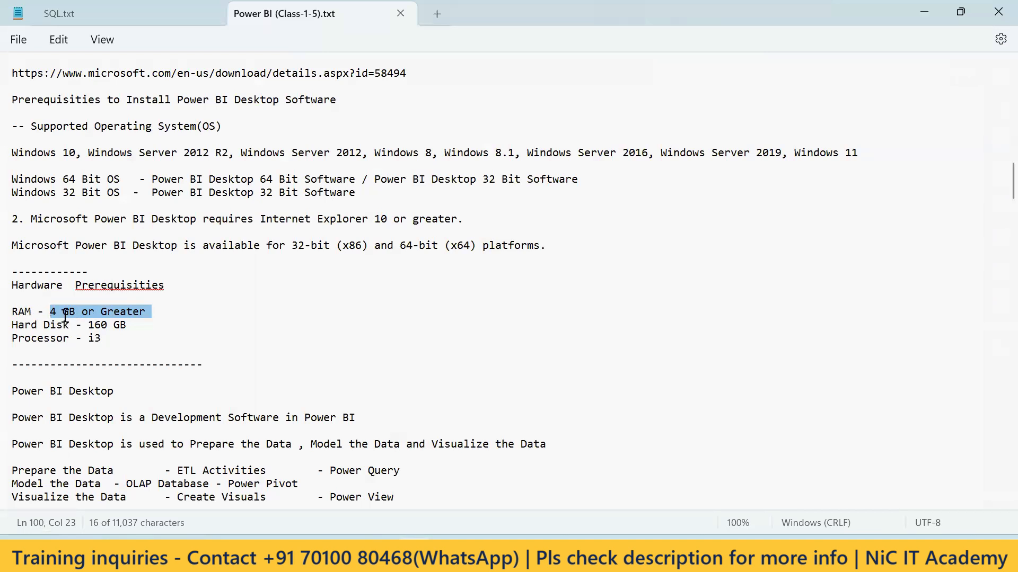
left_click(141, 325)
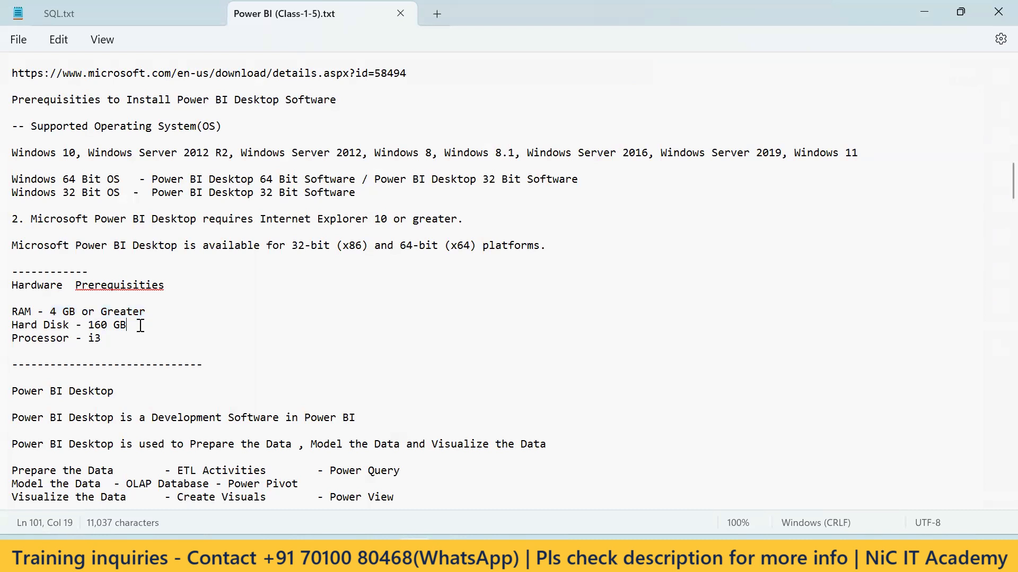
left_click_drag(141, 325, 9, 325)
left_click_drag(117, 339, 6, 342)
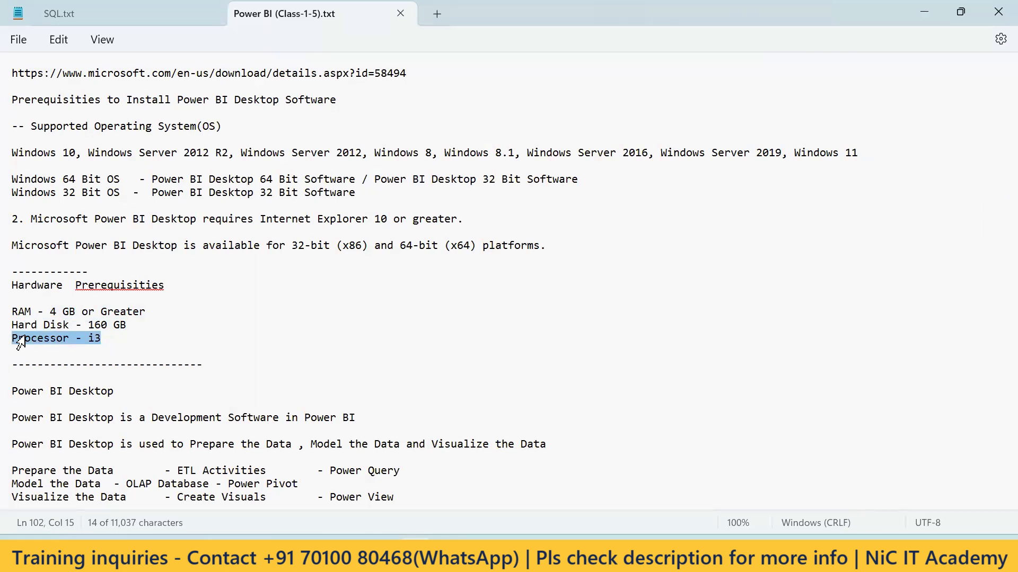
left_click_drag(136, 341, 11, 285)
Step: Highlight the heading "How to Download and Install Power BI Desktop Software" under Class 2 and move on to the Power BI Desktop section
scroll(95, 255, "up", 3)
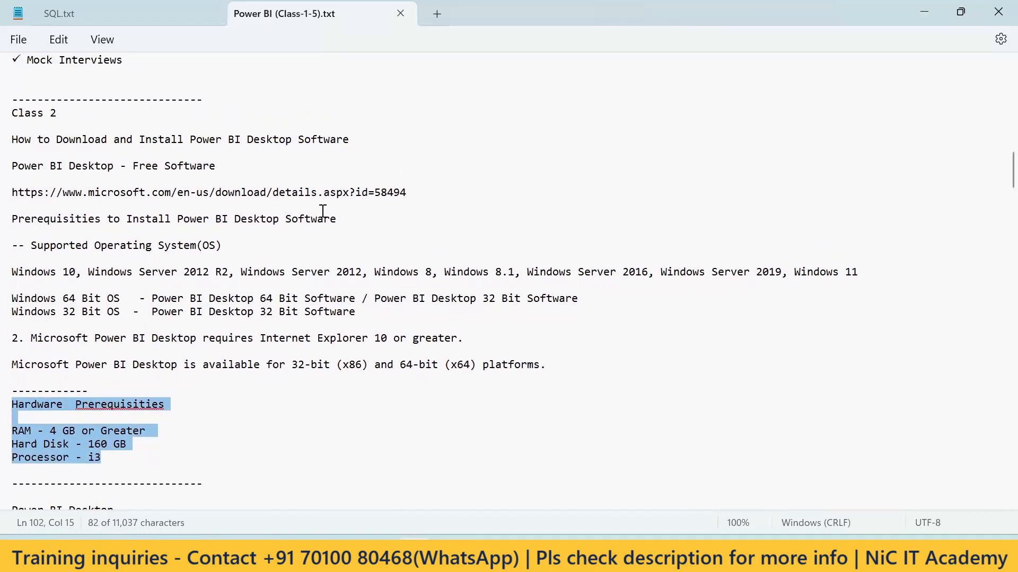
left_click(359, 139)
left_click_drag(195, 142, 11, 140)
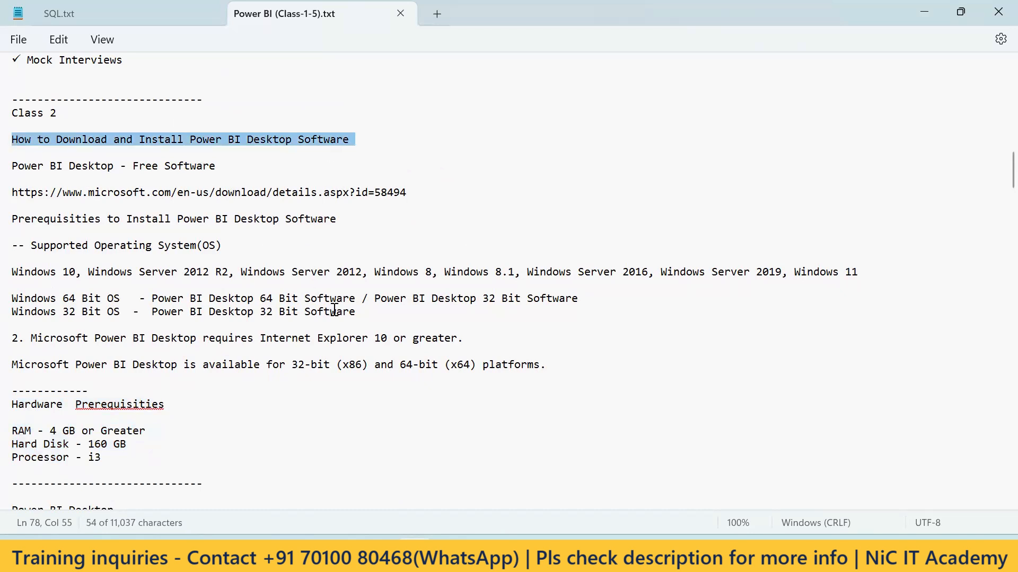
scroll(336, 314, "down", 2)
scroll(336, 314, "down", 4)
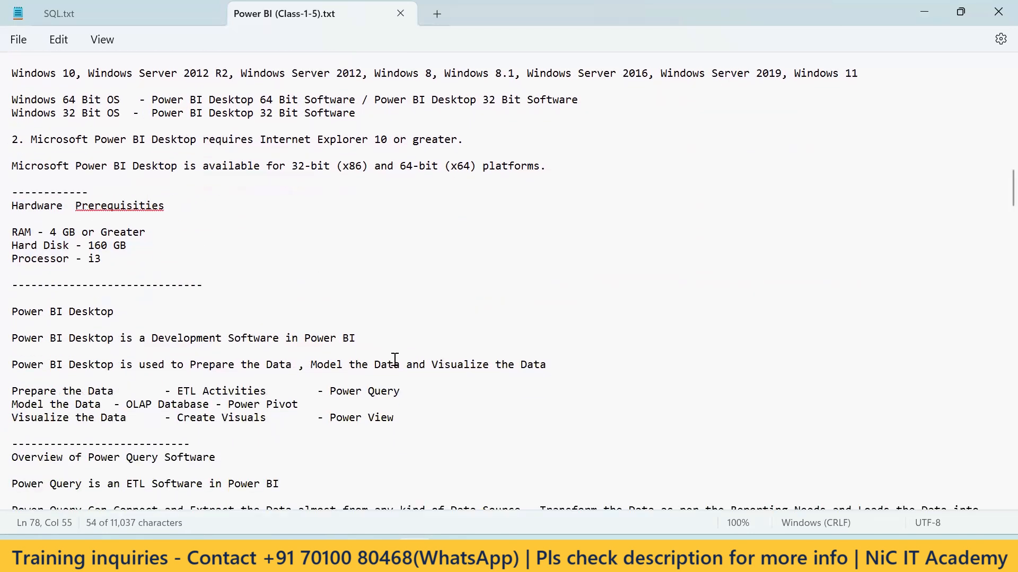
scroll(461, 324, "down", 2)
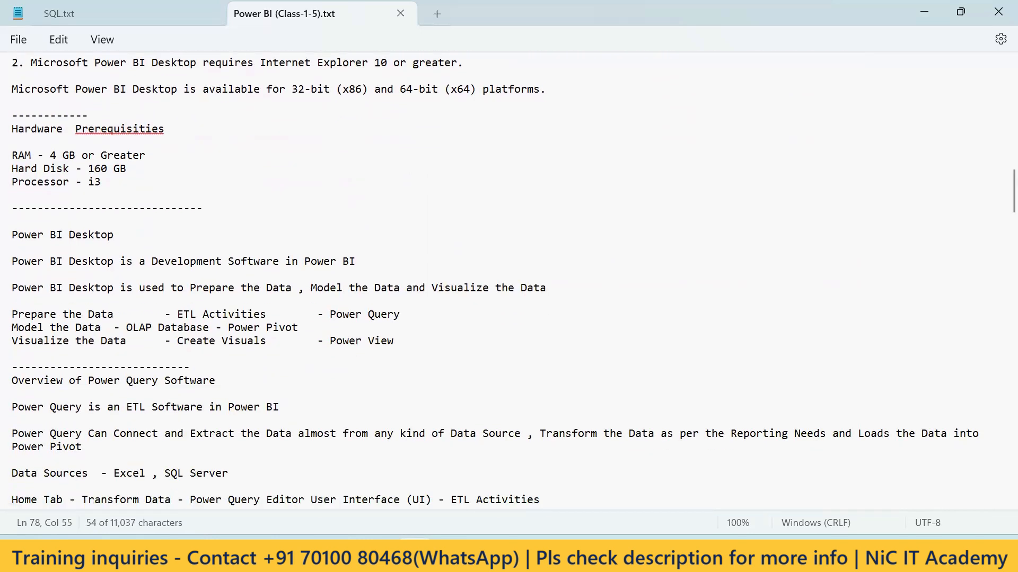
Step: Switch to the Power BI Desktop download page in Edge and show the browser's list of downloaded files
key("alt+Tab")
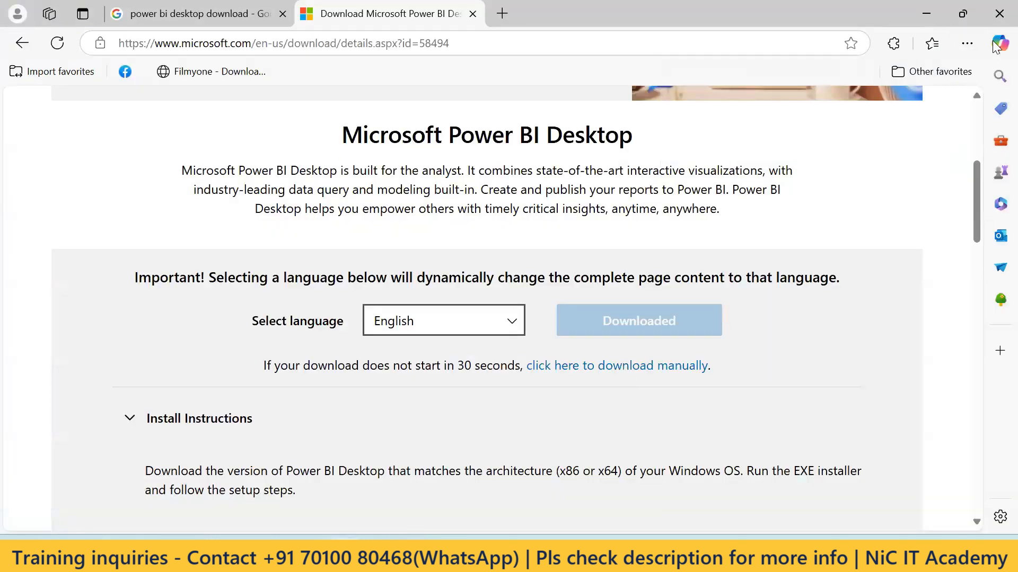
left_click(967, 43)
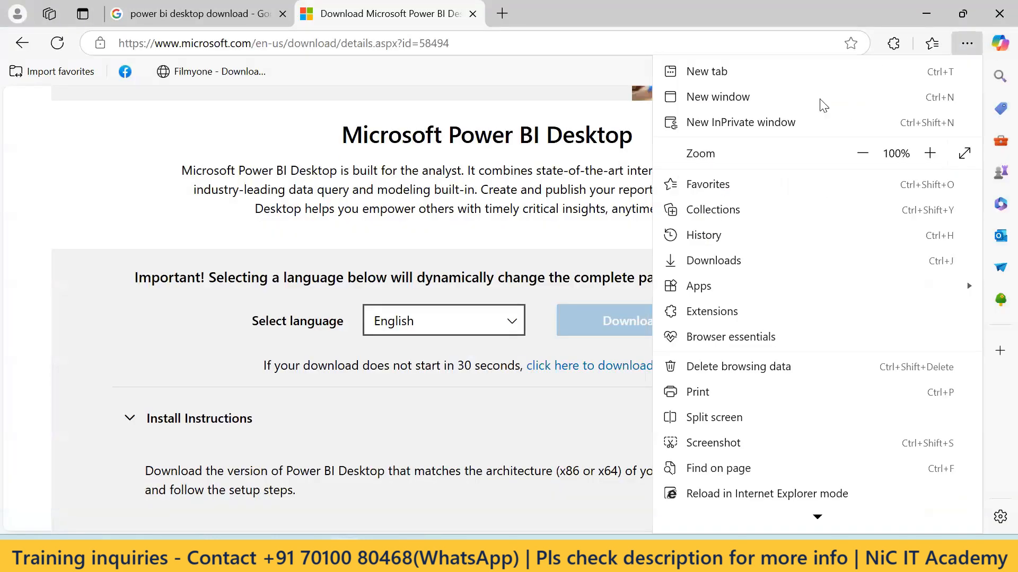
left_click(722, 261)
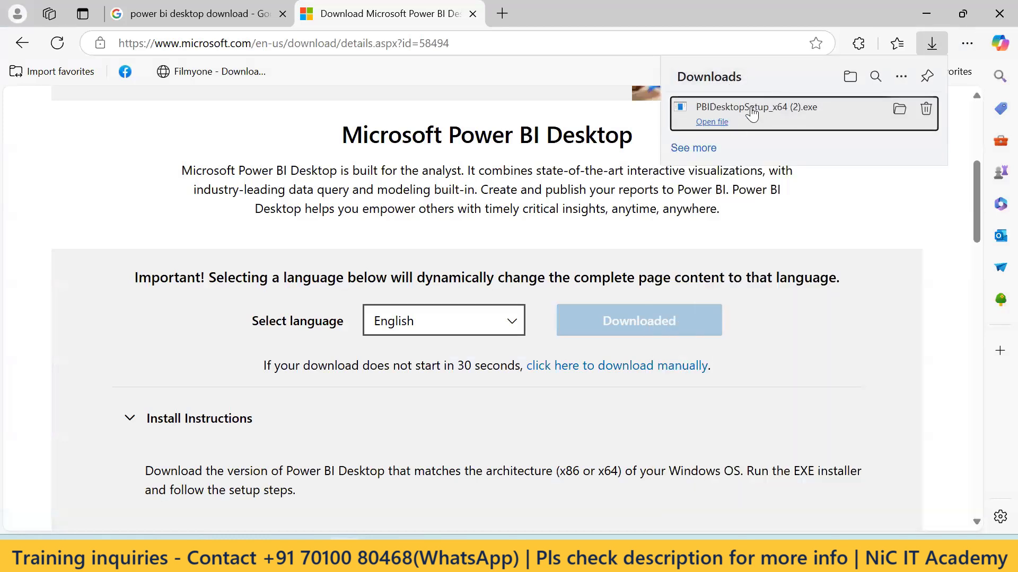
Step: Switch to File Explorer and run the installer PBIDesktopSetup_x64 (2) from the Downloads folder
left_click(288, 554)
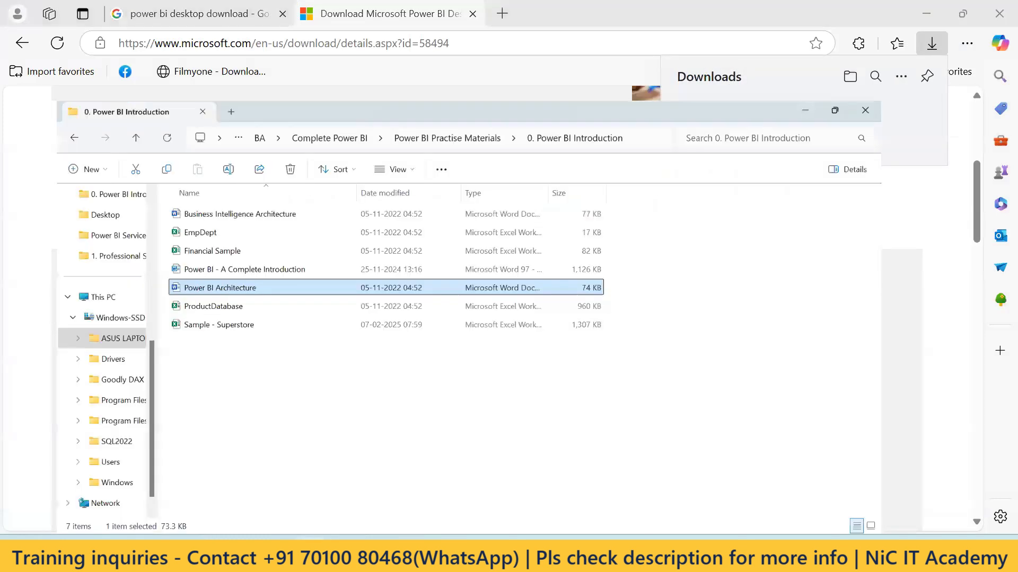
scroll(114, 386, "up", 5)
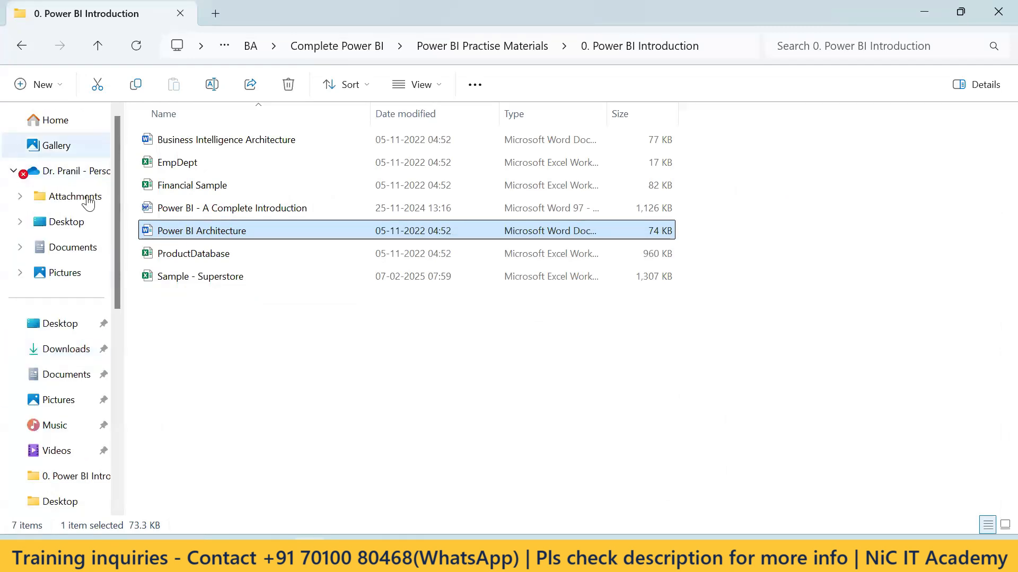
left_click(72, 352)
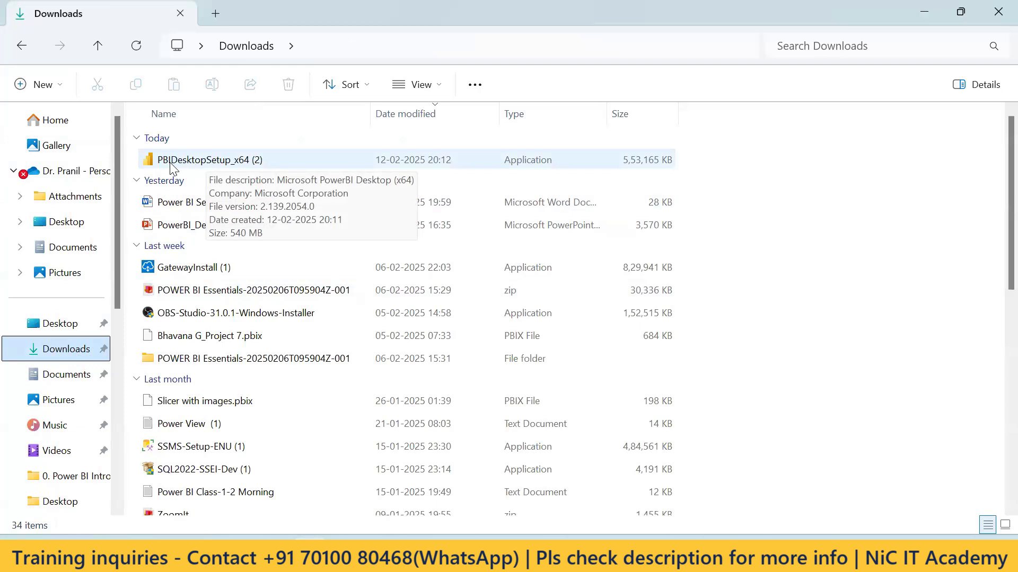
double_click(219, 159)
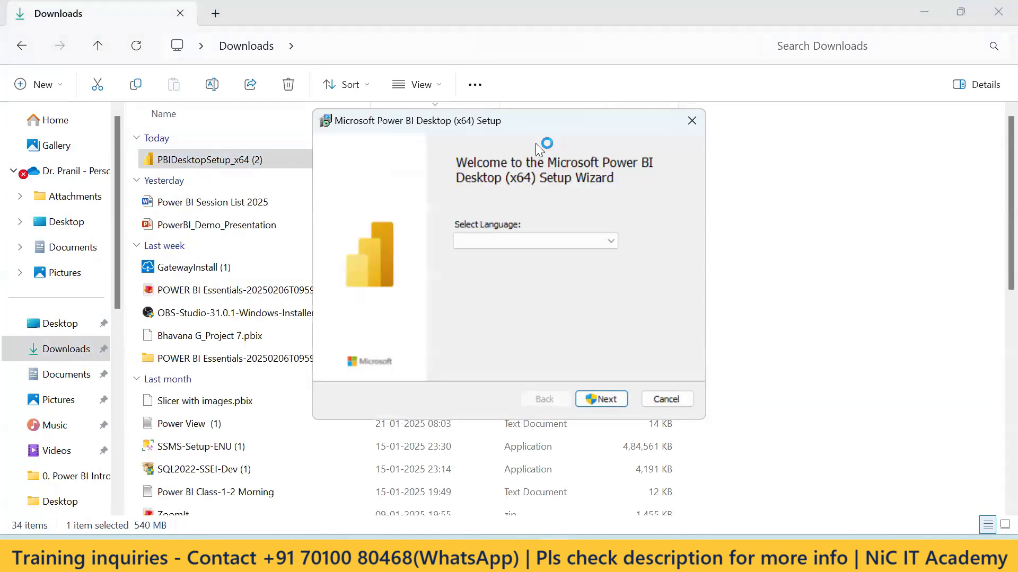
Step: Choose English as the language of the Power BI Desktop setup wizard and continue
left_click(612, 241)
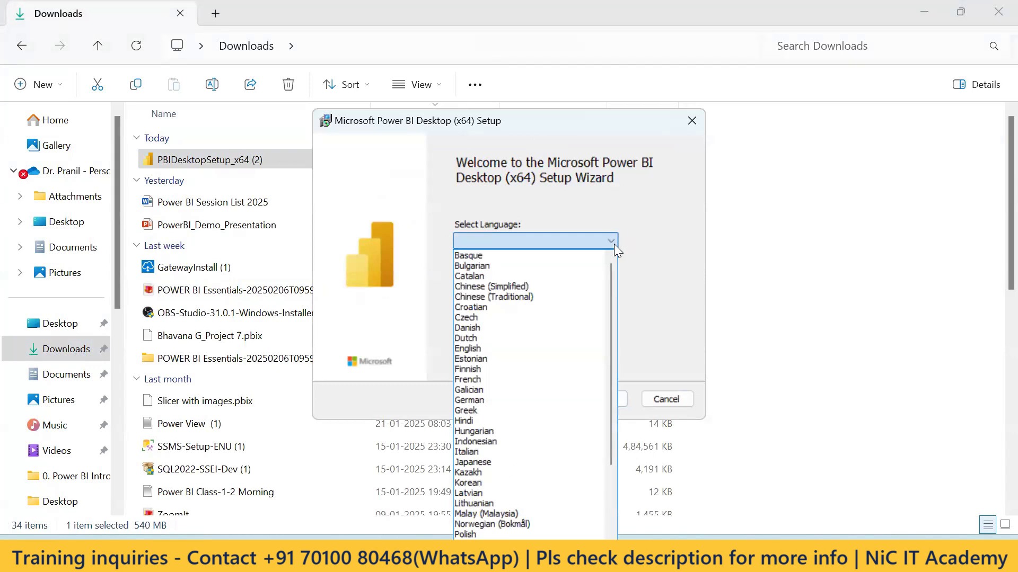
left_click(529, 348)
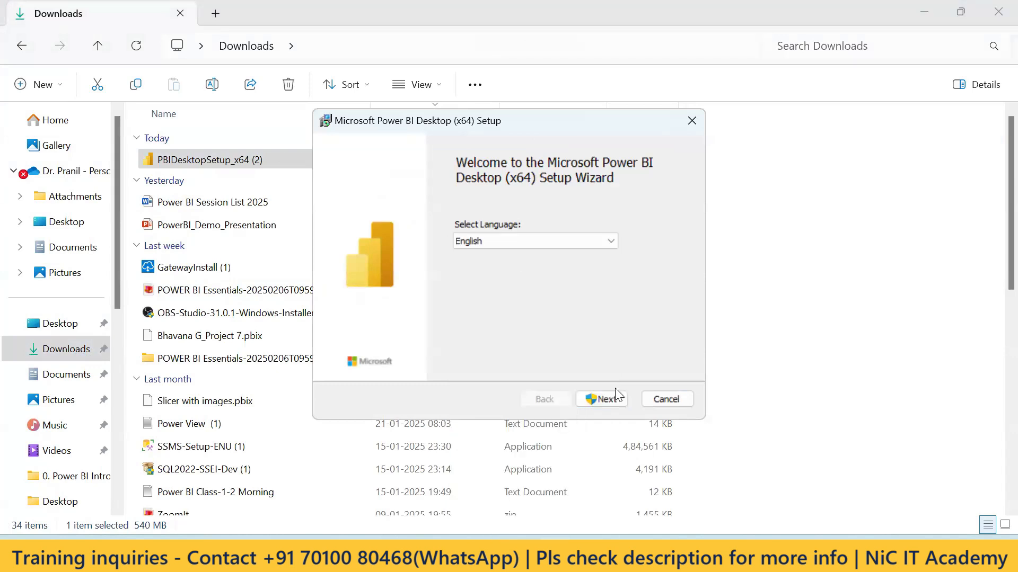
left_click(617, 395)
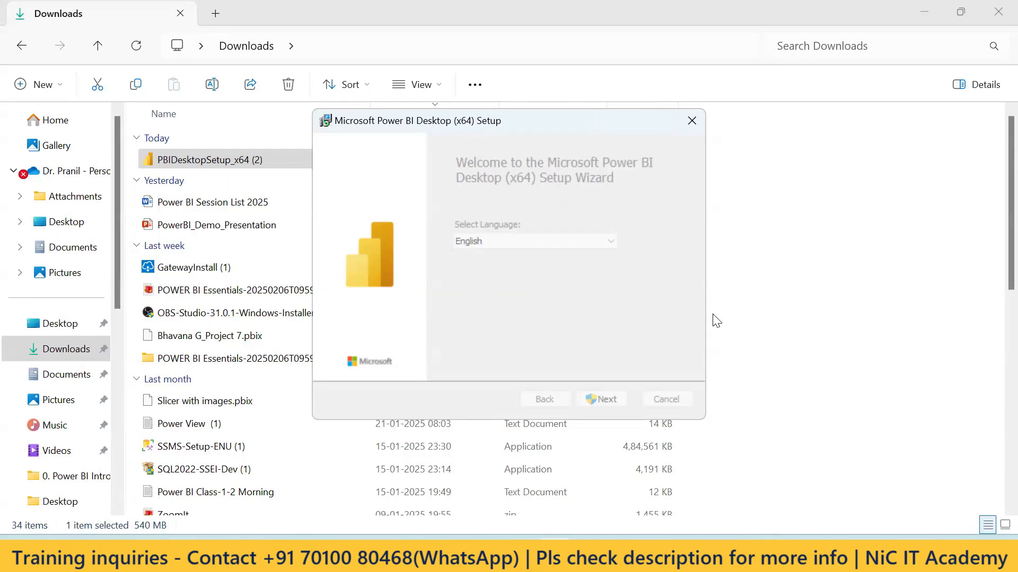
Step: Minimize the File Explorer, Edge and Notepad windows so that the setup wizard stands alone on the desktop
left_click(912, 11)
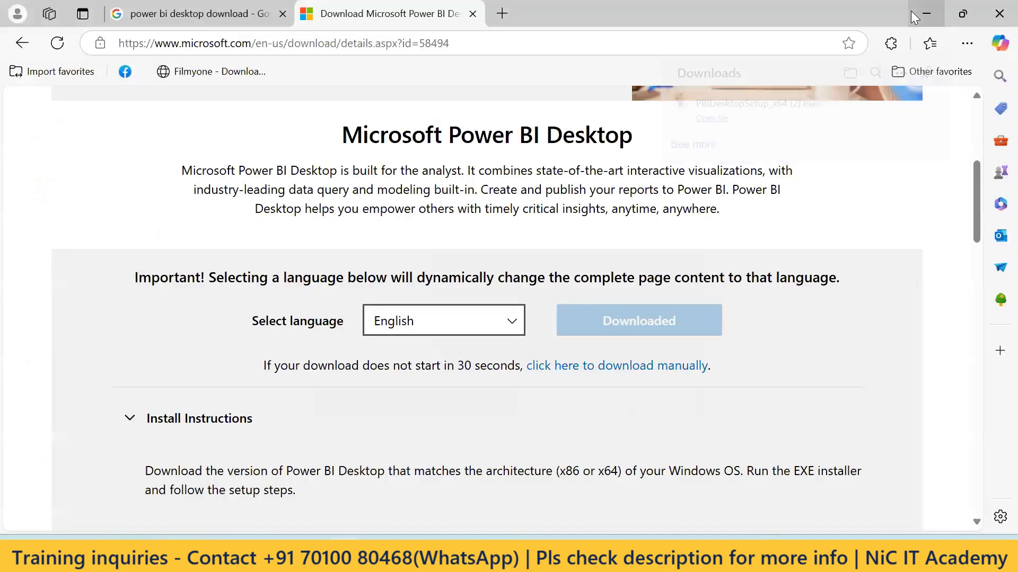
left_click(911, 12)
left_click(911, 12)
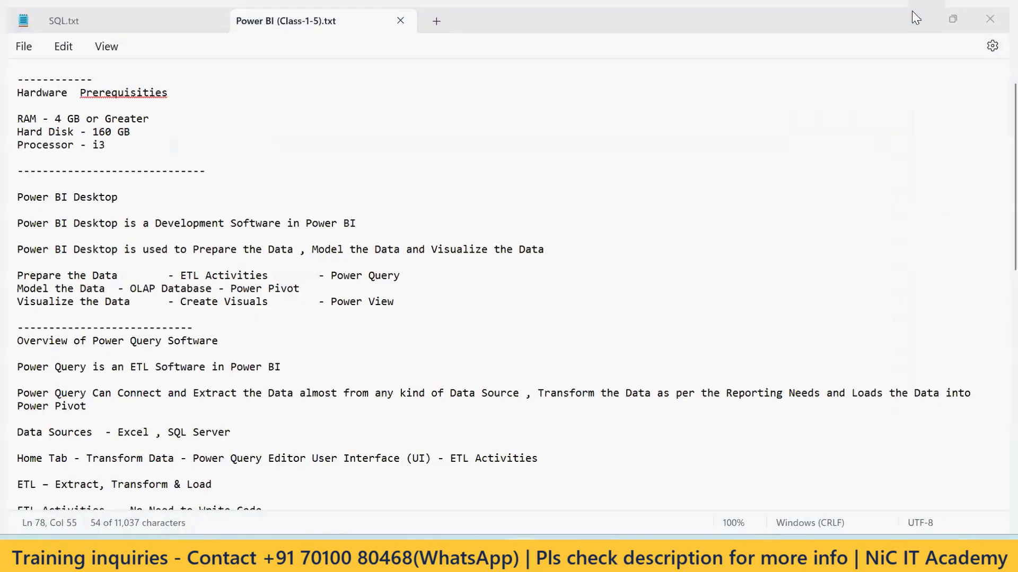
left_click(926, 18)
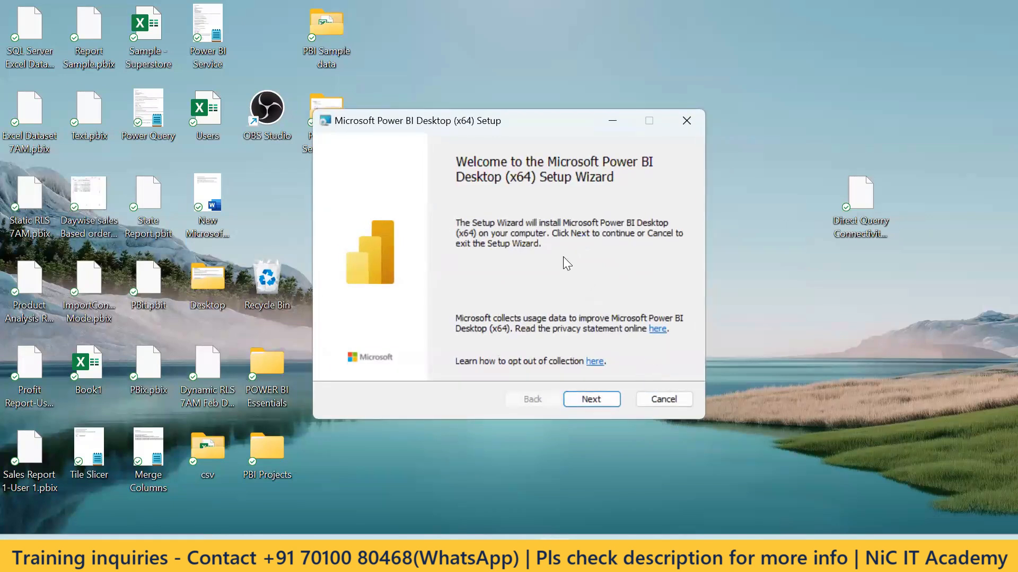
Step: Accept the license terms and install Power BI Desktop to the default Program Files folder with a desktop shortcut
left_click(591, 399)
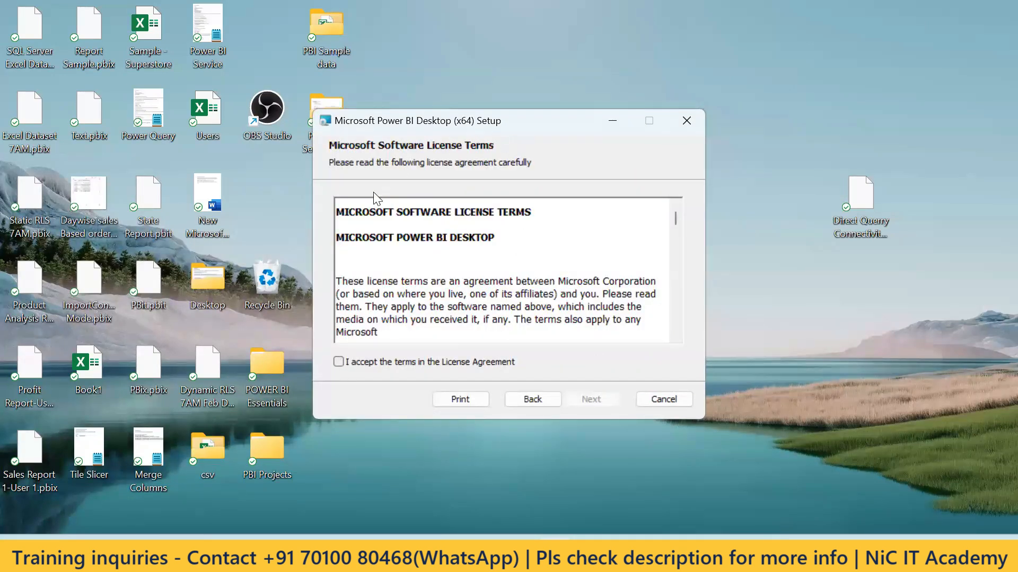
left_click(340, 362)
left_click(592, 400)
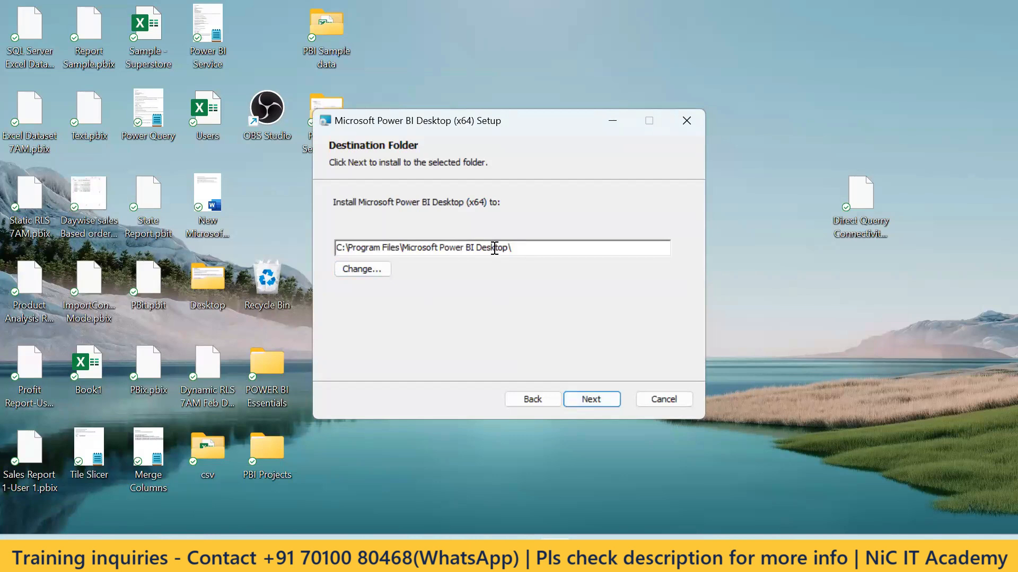
key("Return")
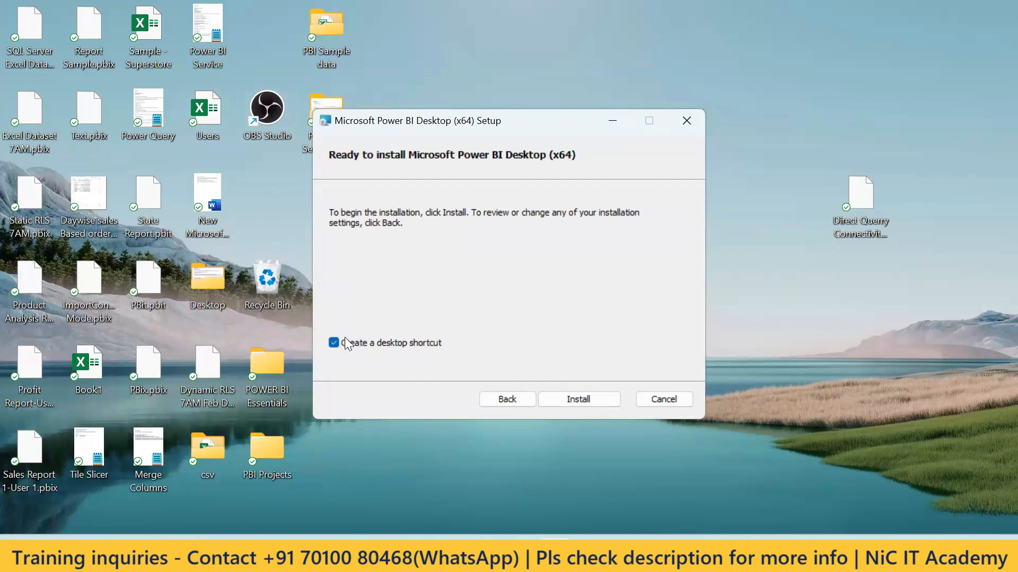
left_click(571, 397)
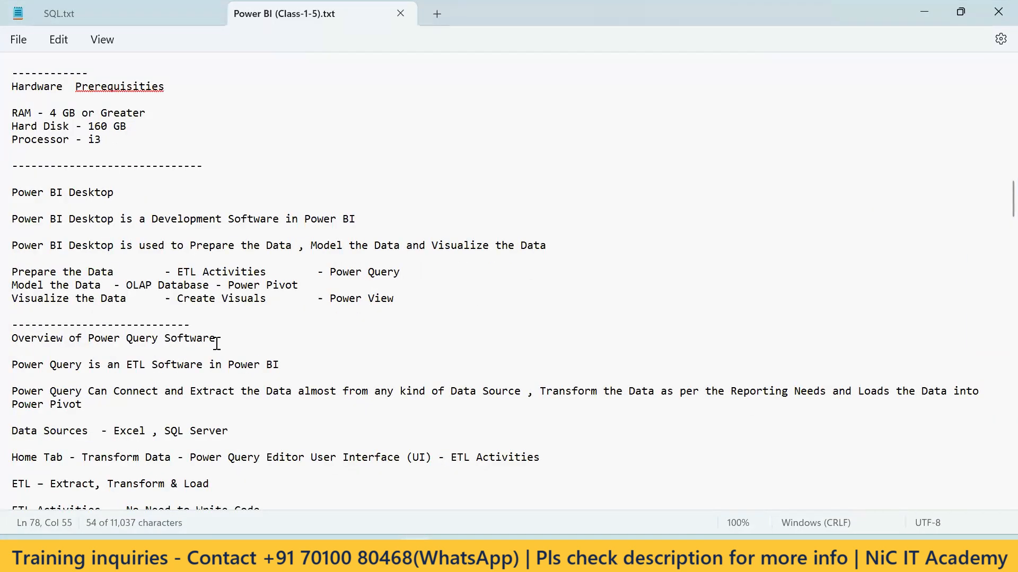
Step: Go to the list of Power BI software in the notes and highlight the Power BI Desktop line and Power BI Service
scroll(245, 341, "up", 8)
scroll(248, 348, "up", 12)
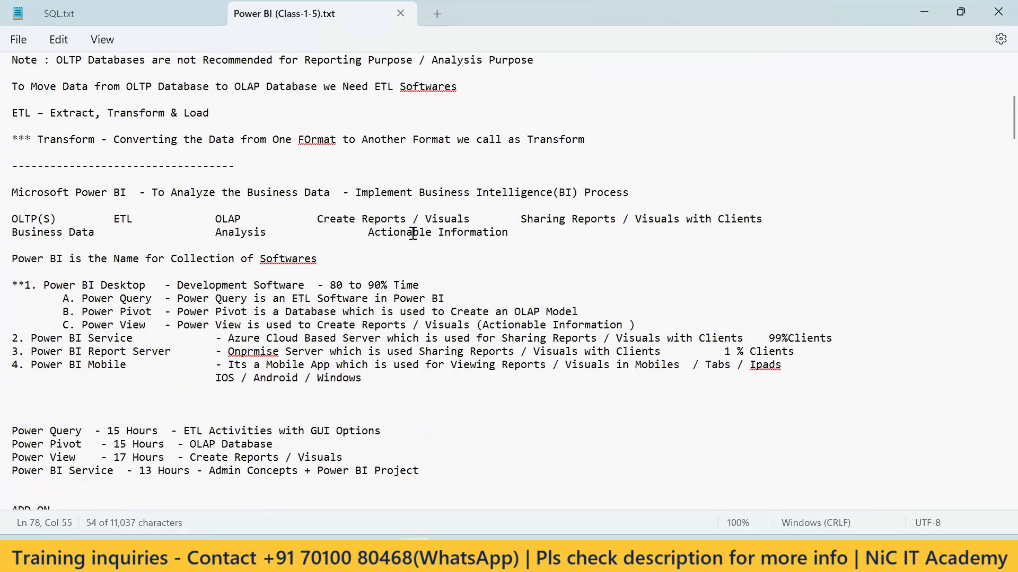
left_click_drag(433, 289, 42, 286)
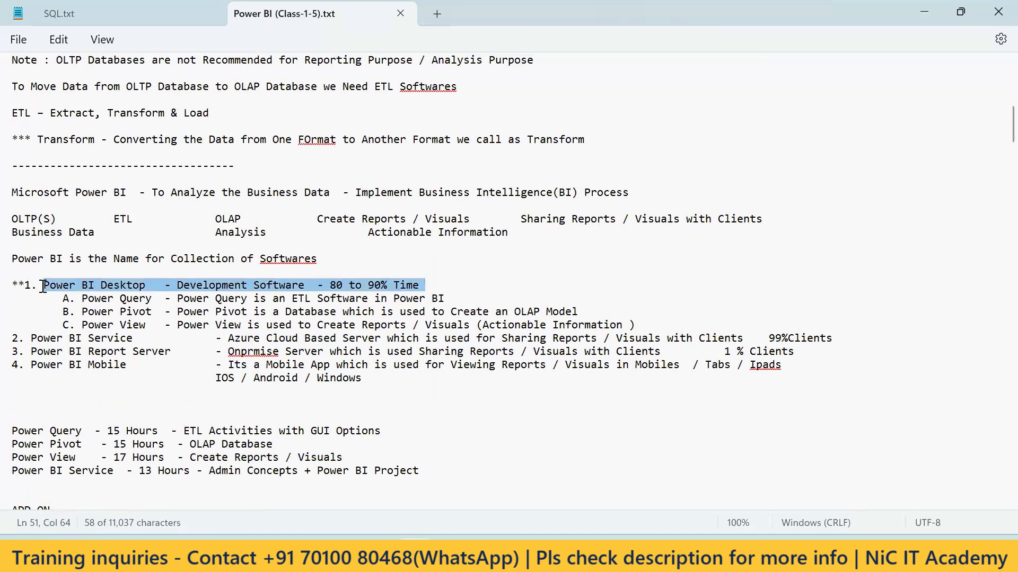
left_click(431, 284)
left_click_drag(431, 285, 12, 285)
left_click_drag(133, 338, 31, 337)
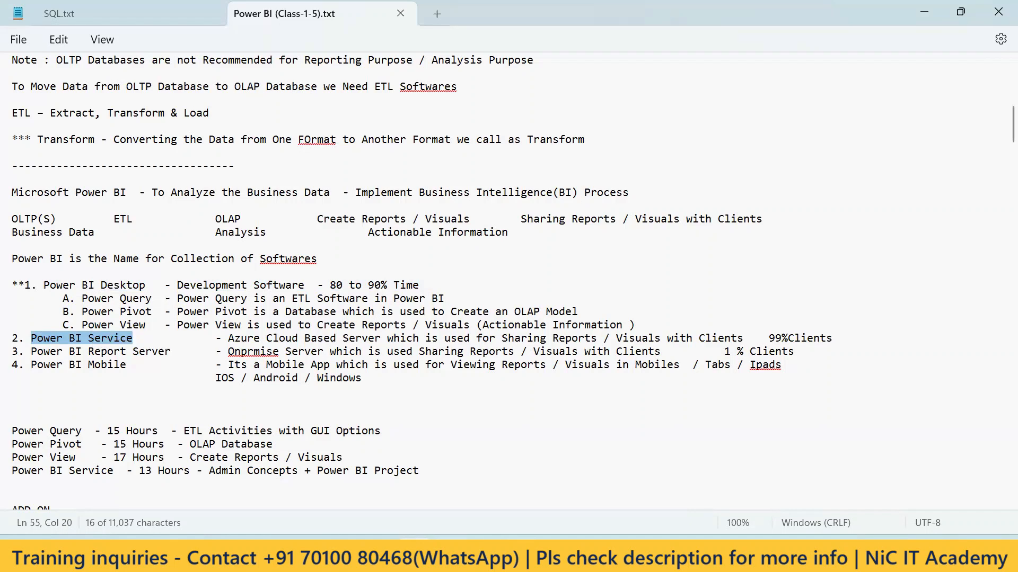
Step: Switch to the Power BI Architecture document in Word and clear the setup window off the diagram
left_click(490, 554)
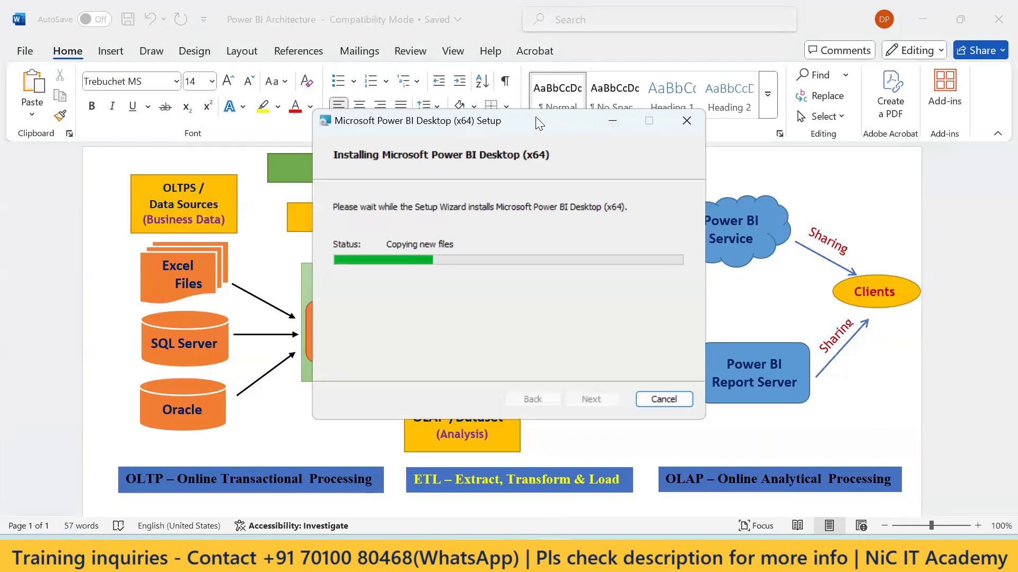
left_click_drag(536, 121, 391, 13)
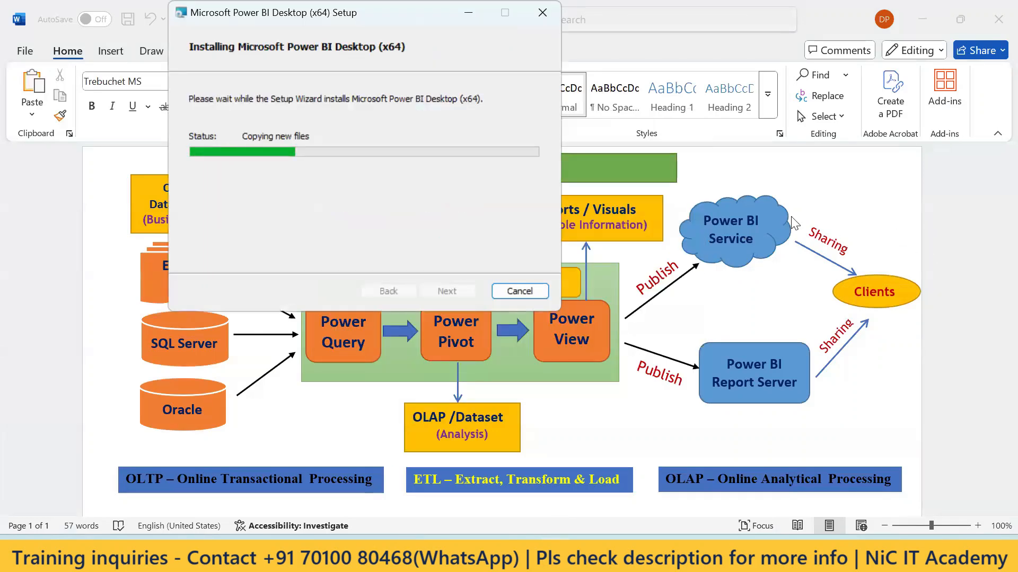
left_click(848, 199)
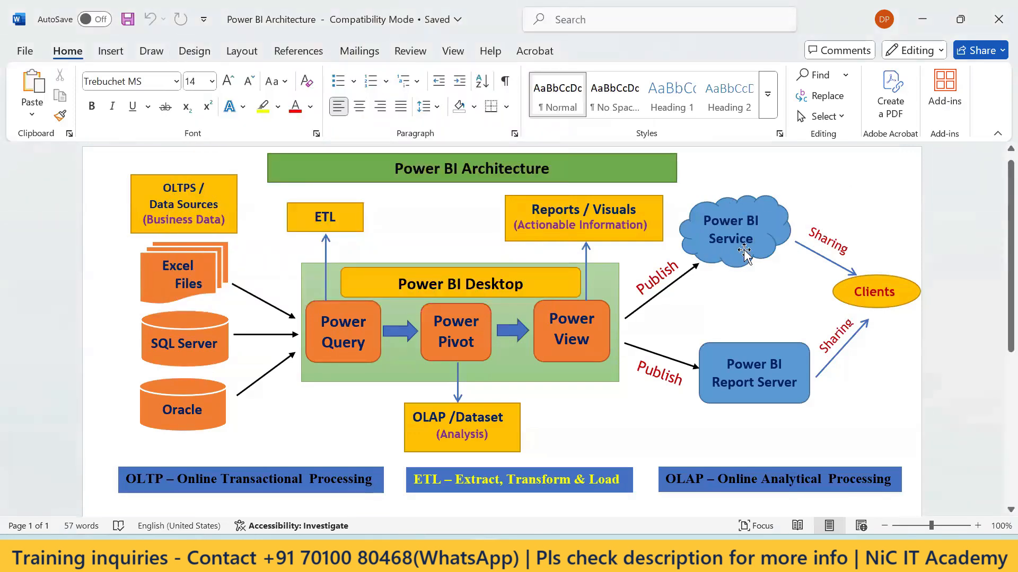
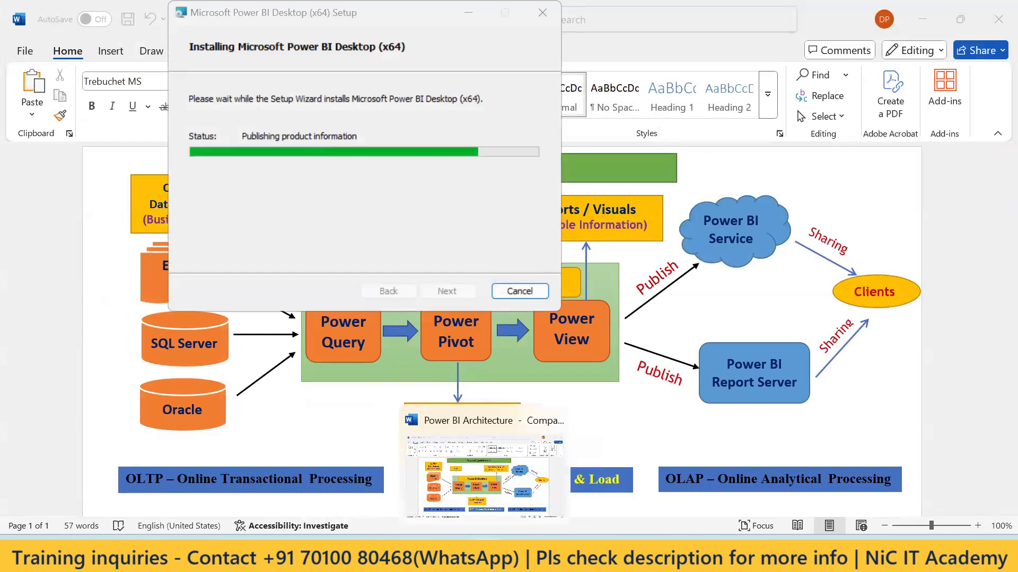
Step: Return to the Notepad notes and highlight "- 80 to 90% Time" in the Power BI Desktop line
left_click(418, 556)
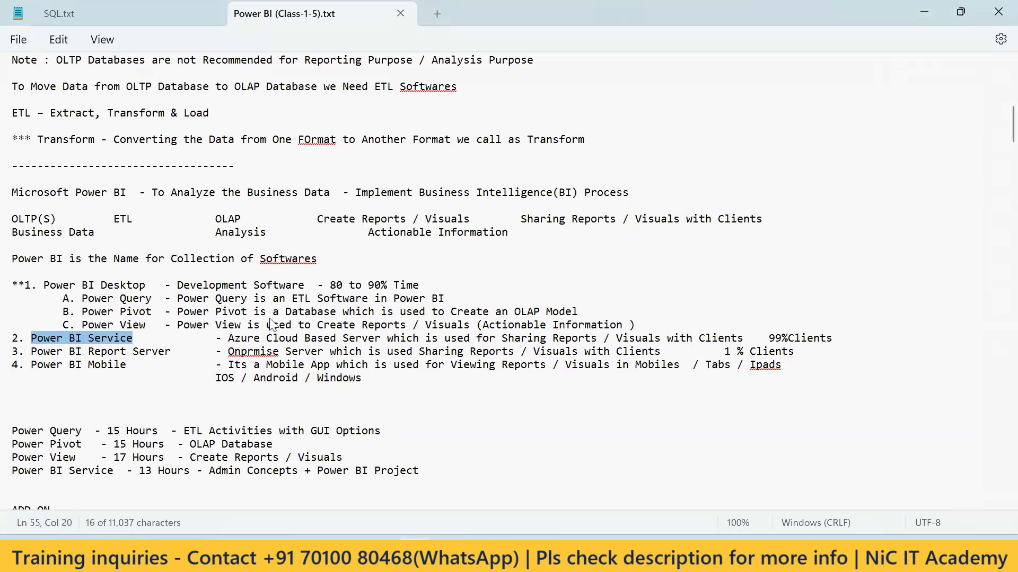
scroll(271, 318, "down", 4)
scroll(273, 325, "down", 4)
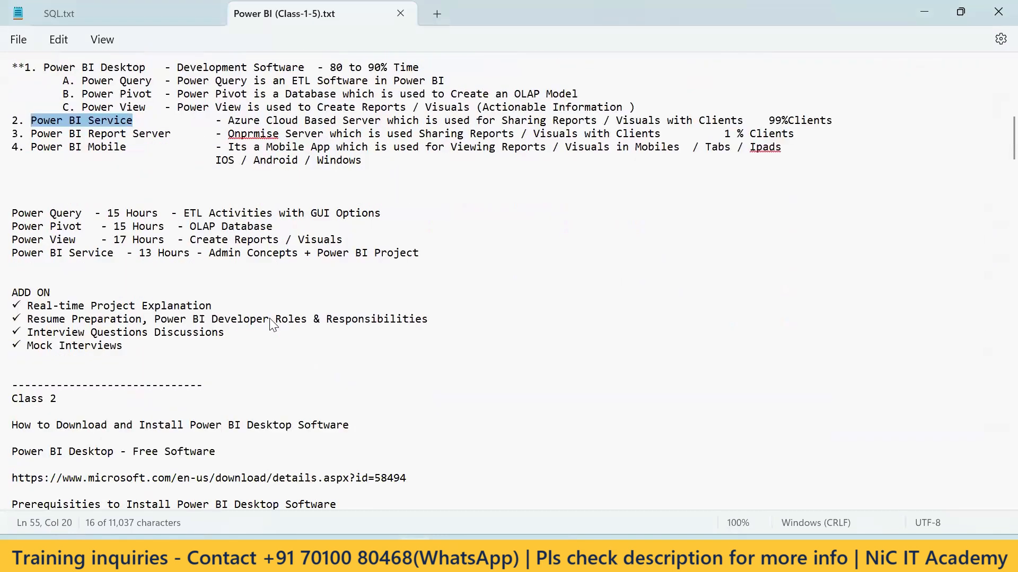
scroll(273, 324, "up", 3)
scroll(273, 324, "up", 4)
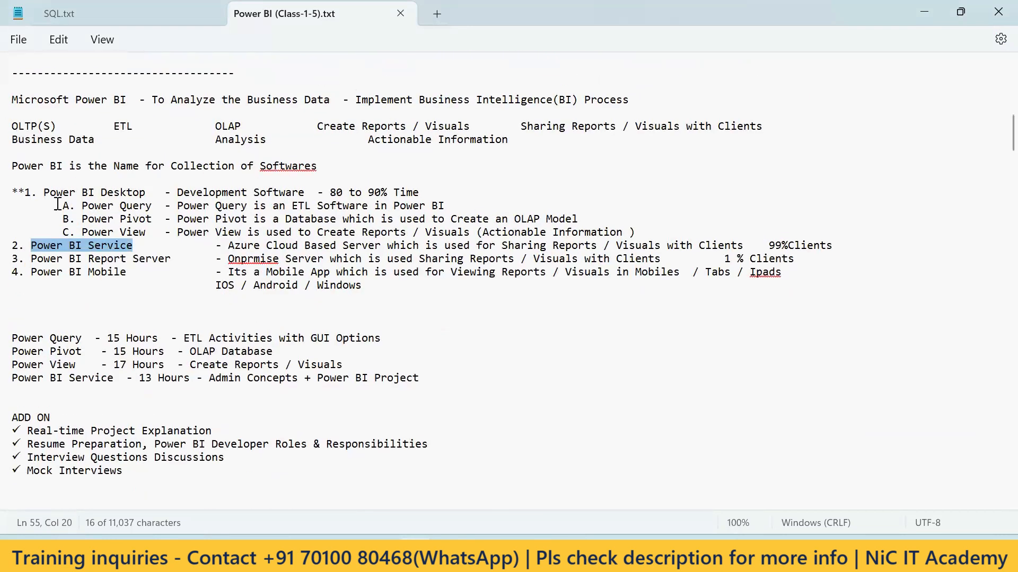
left_click_drag(424, 194, 316, 195)
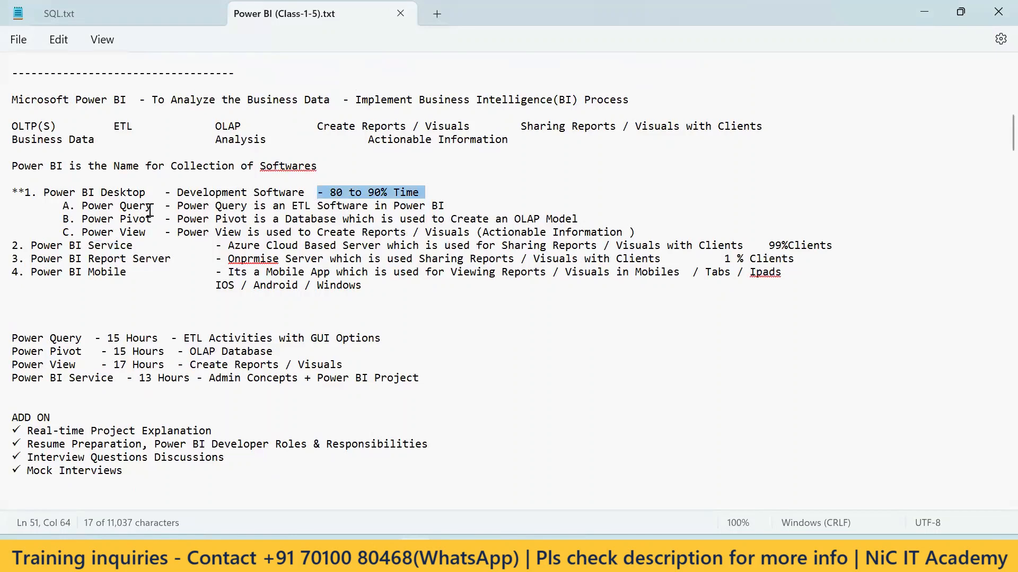
Step: Highlight the Power Query, Power Pivot and Power View entries with their descriptions under Power BI Desktop in the notes
left_click_drag(151, 210, 117, 214)
left_click_drag(446, 211, 292, 207)
left_click_drag(158, 221, 83, 220)
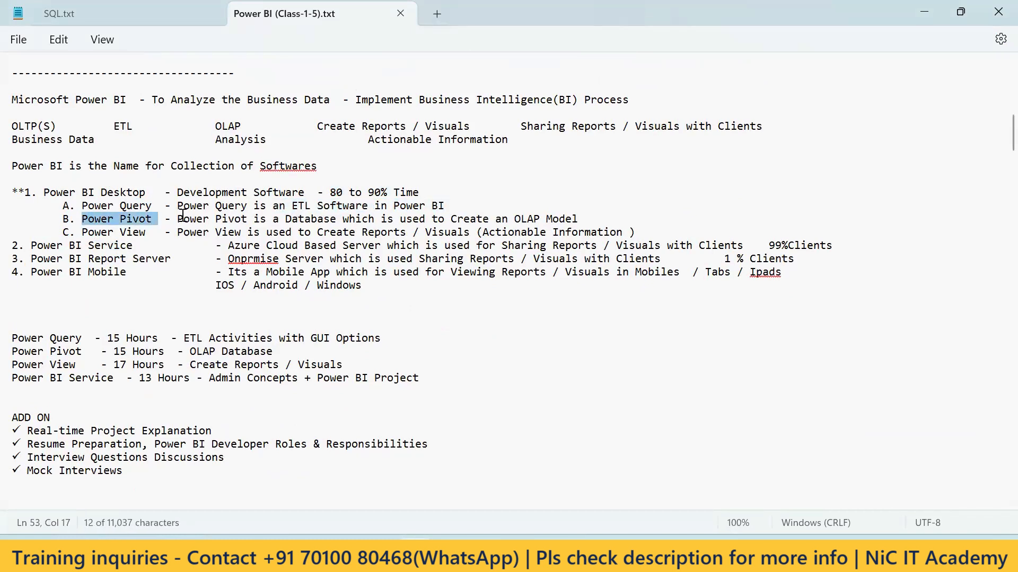
left_click_drag(177, 220, 242, 221)
left_click_drag(378, 227, 585, 219)
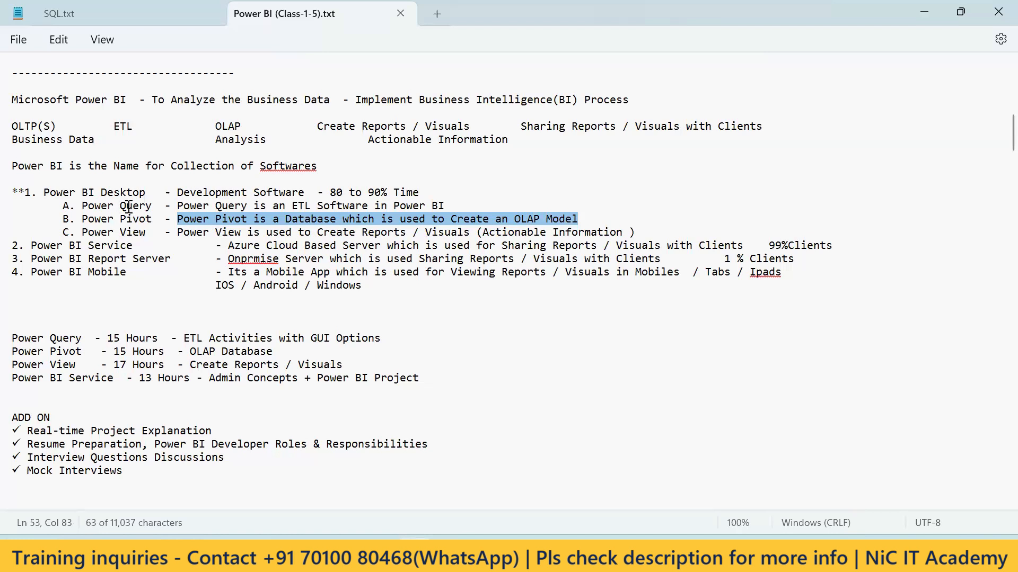
left_click_drag(635, 234, 45, 234)
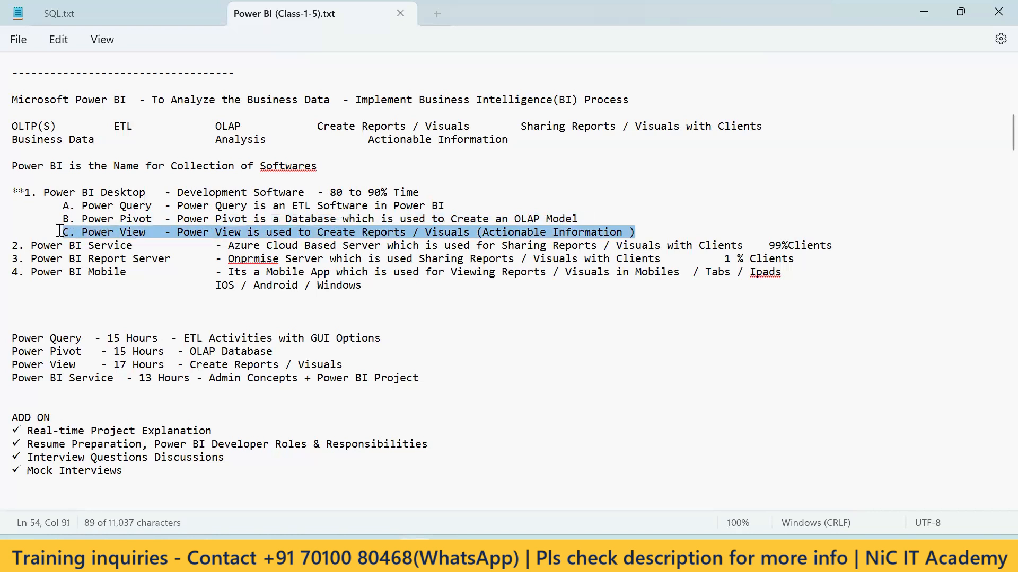
Step: Review the Class 2 notes on hardware prerequisites and Power BI Desktop, and check on the running setup
scroll(343, 370, "down", 14)
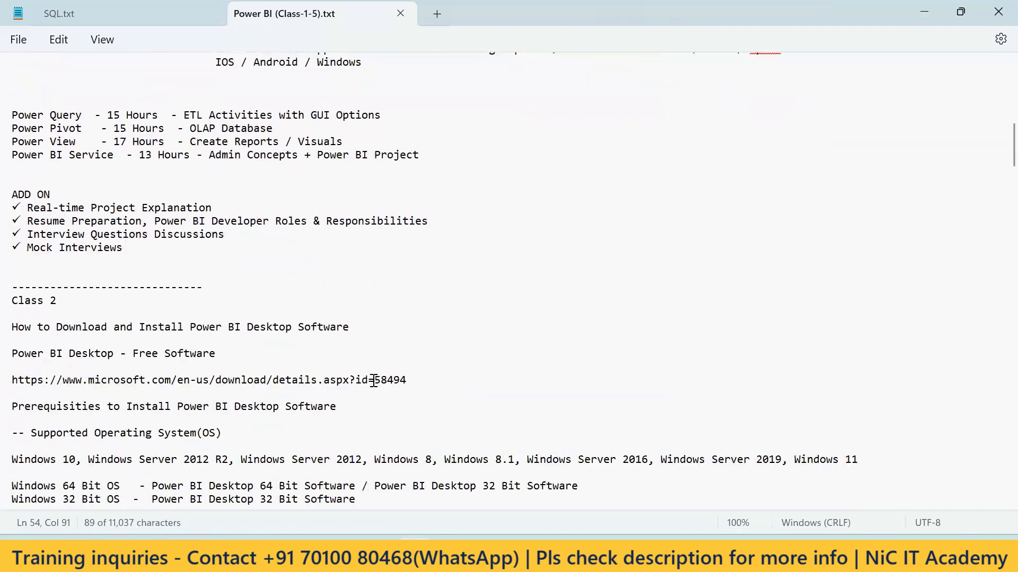
scroll(373, 380, "down", 6)
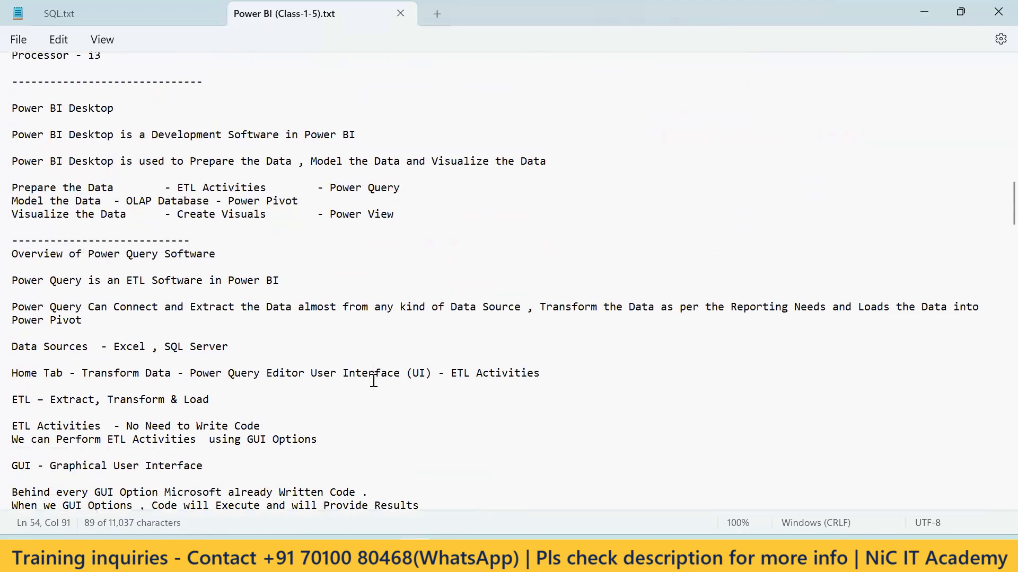
scroll(429, 472, "up", 4)
scroll(429, 473, "down", 1)
left_click(555, 555)
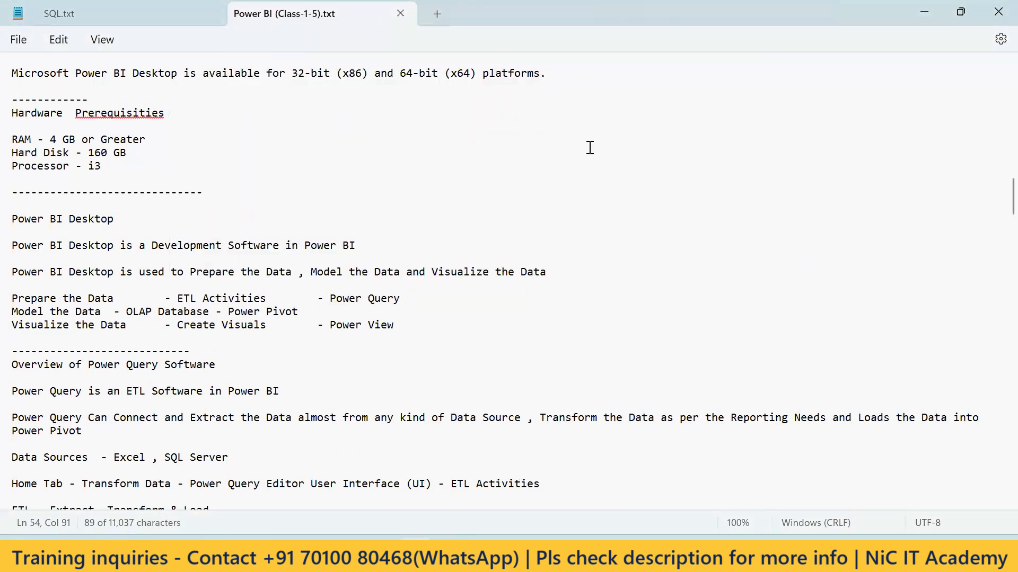
mouse_move(414, 559)
Step: Return to the Class 1 notes and highlight Any Company, Business, Business Data and Data Sources in the "Any Company" line
scroll(56, 189, "up", 20)
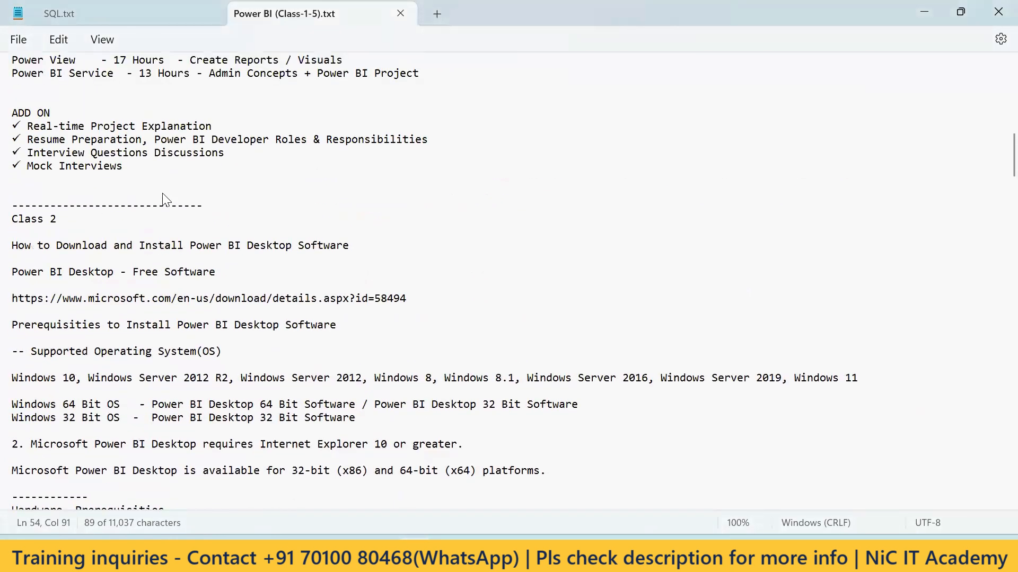
scroll(166, 200, "up", 9)
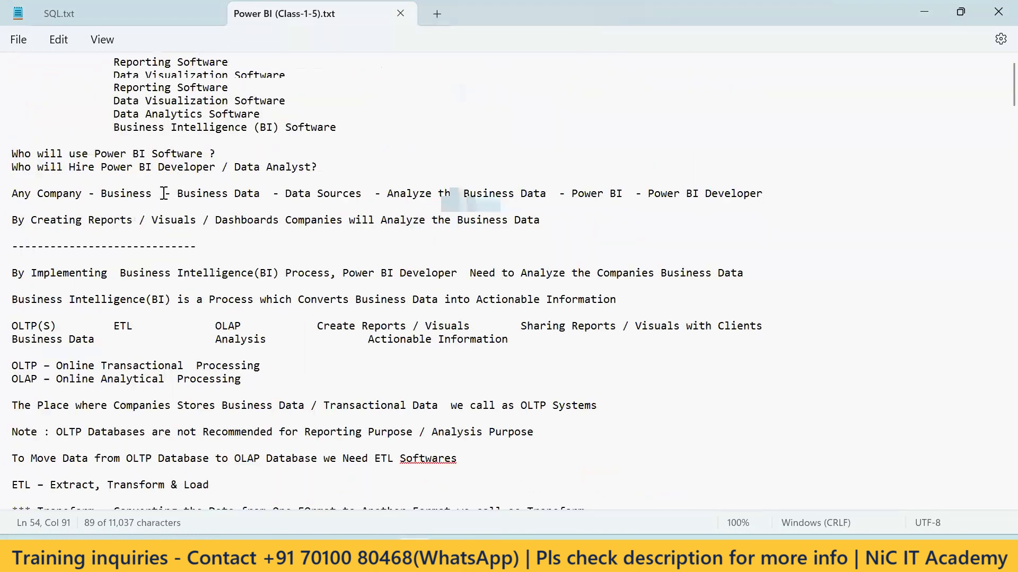
scroll(189, 265, "down", 3)
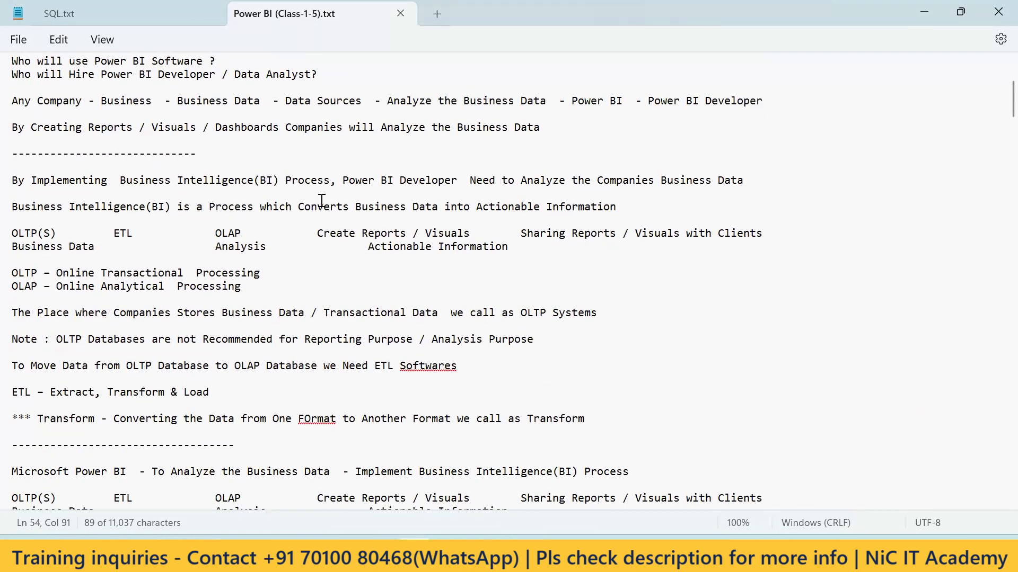
scroll(322, 202, "down", 1)
scroll(324, 206, "up", 5)
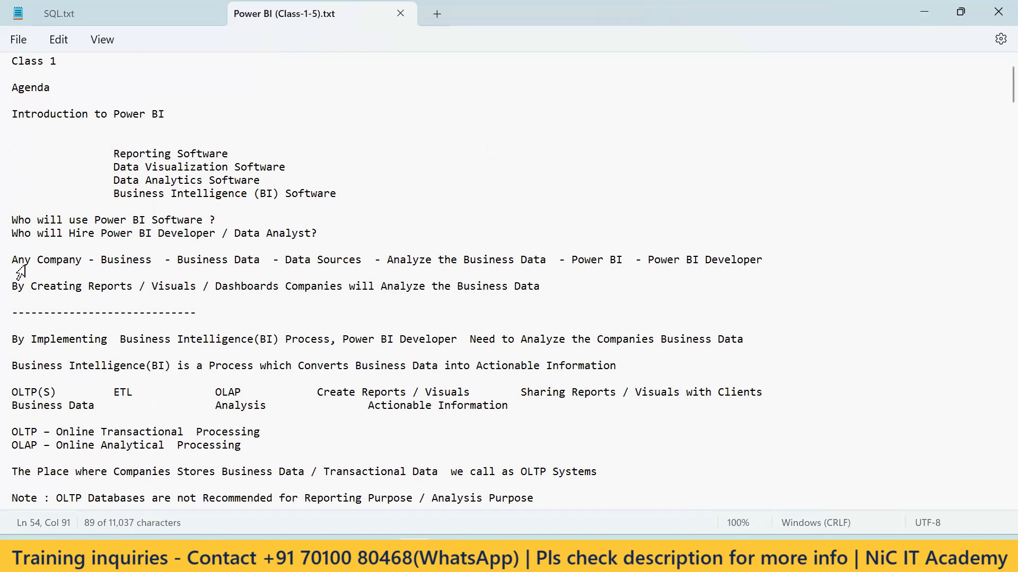
left_click_drag(83, 257, 10, 252)
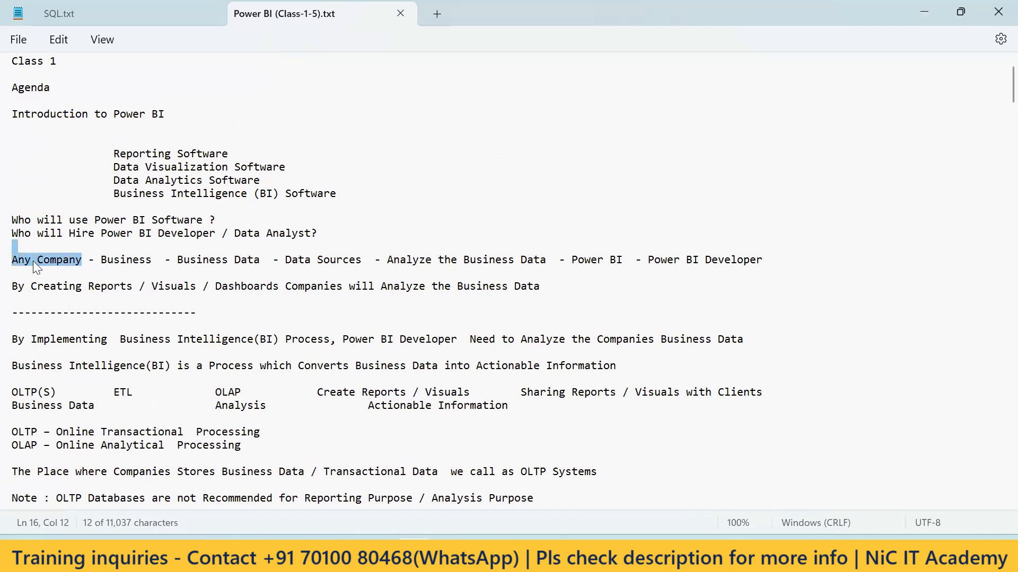
left_click_drag(153, 263, 99, 267)
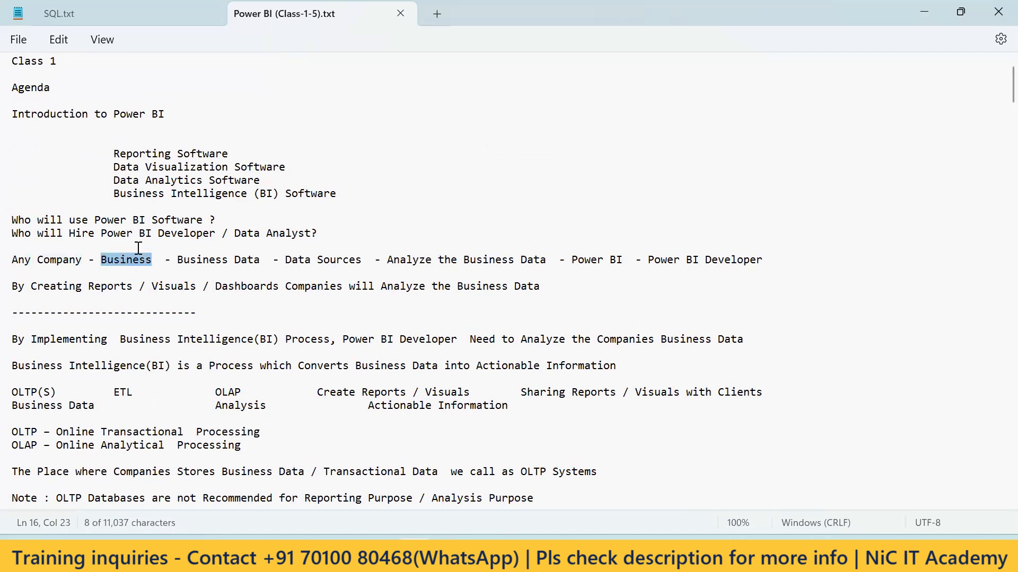
left_click_drag(260, 260, 181, 261)
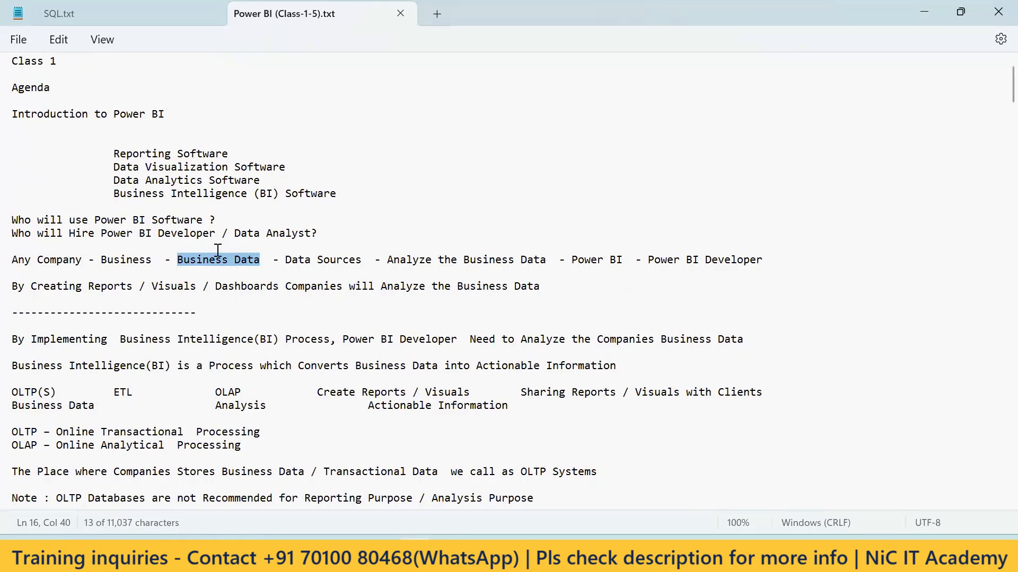
left_click_drag(259, 261, 11, 261)
left_click_drag(368, 260, 286, 263)
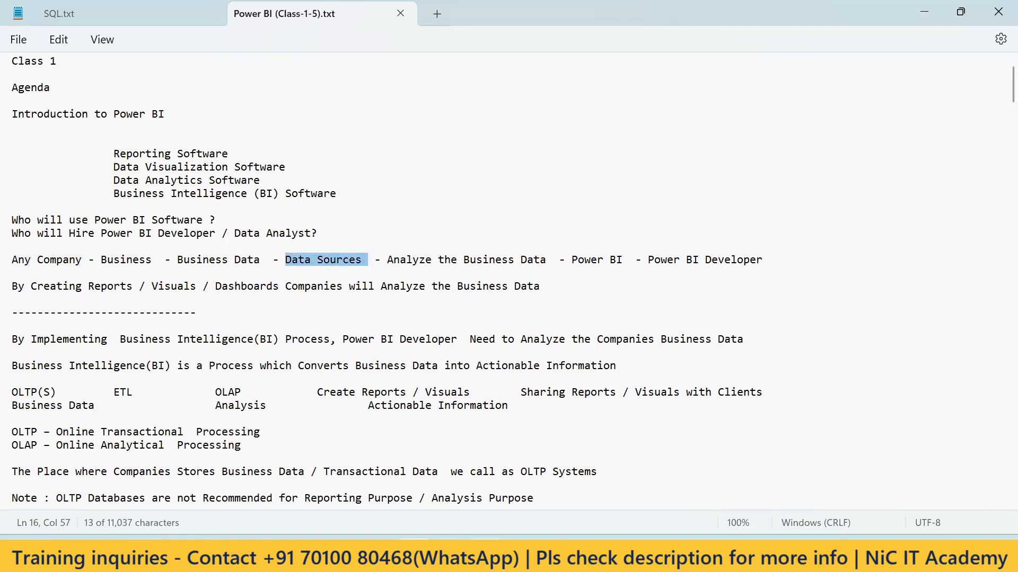
Step: Glance at the Power BI Architecture document in Word, check the installation progress in the setup window, and return to the Notepad notes
left_click(484, 556)
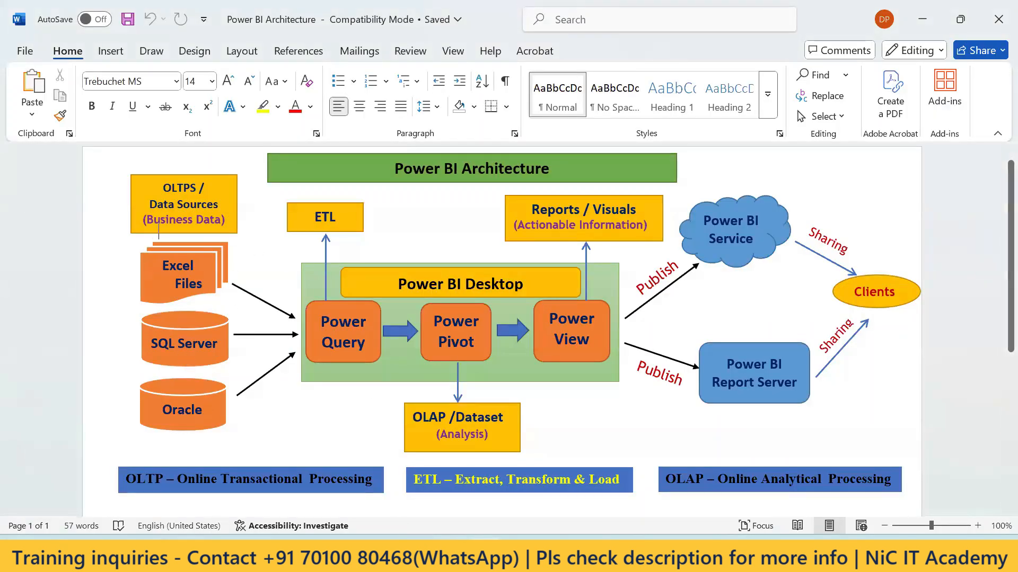
left_click(519, 555)
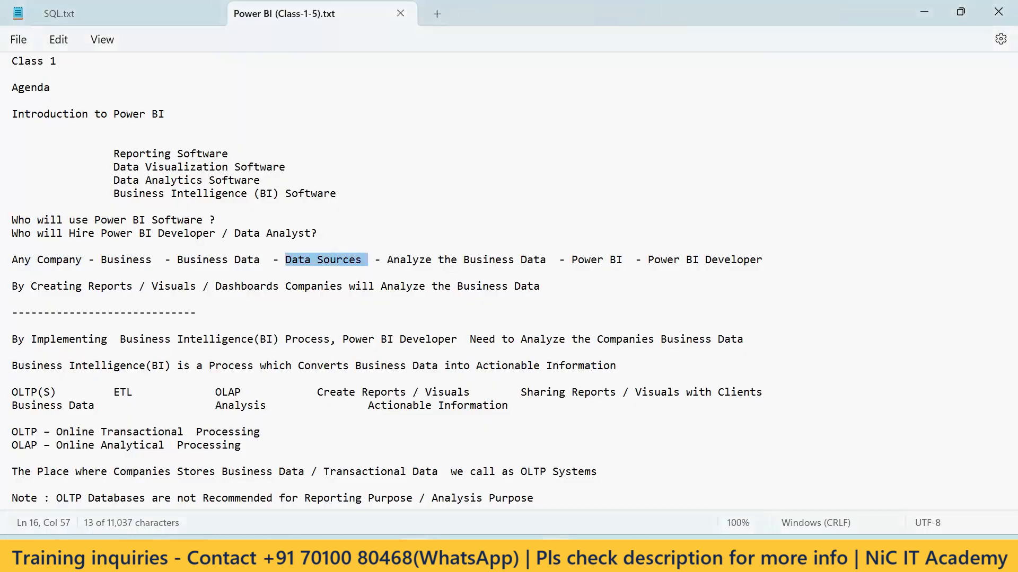
left_click(554, 555)
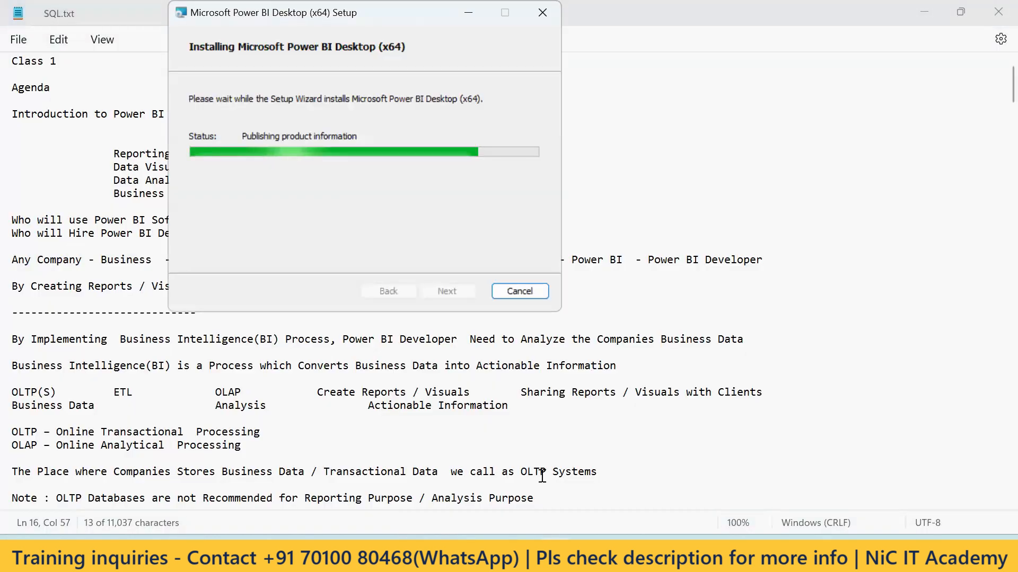
left_click(294, 270)
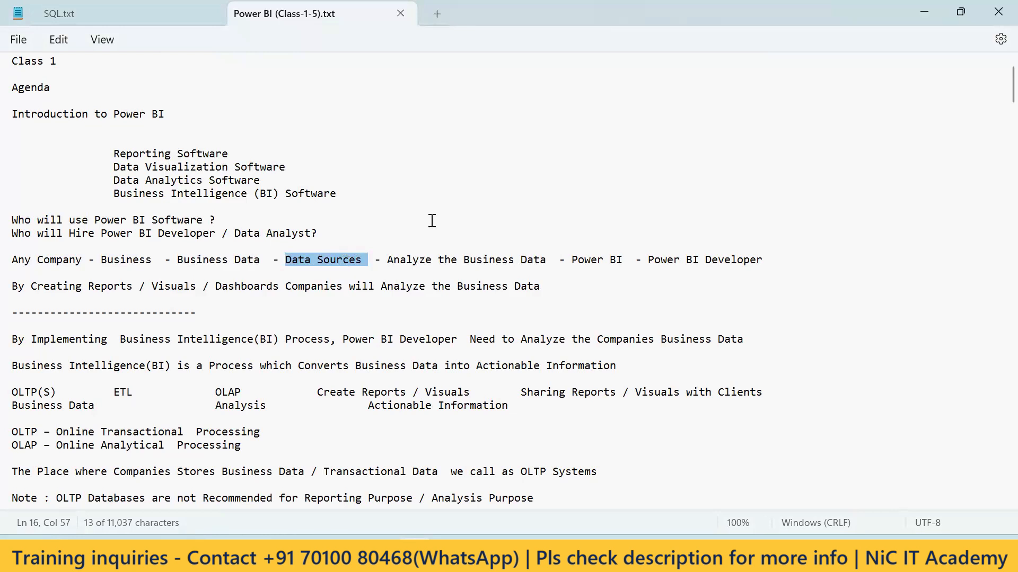
Step: Highlight Power BI, Power BI Developer and Analyze the Business Data in the "Any Company" line, and review the Business Intelligence process notes below
left_click_drag(623, 260, 574, 265)
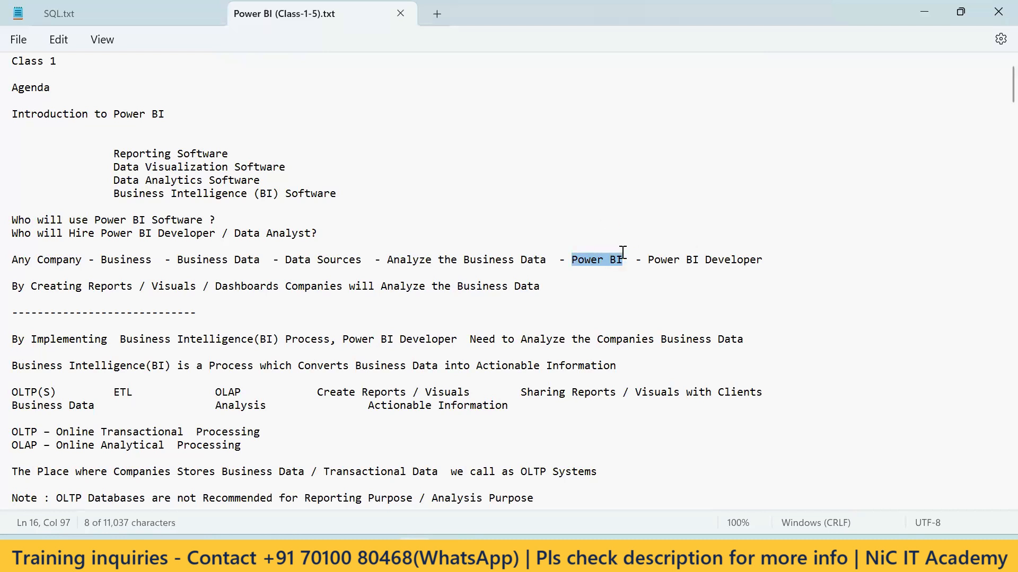
left_click_drag(763, 260, 647, 257)
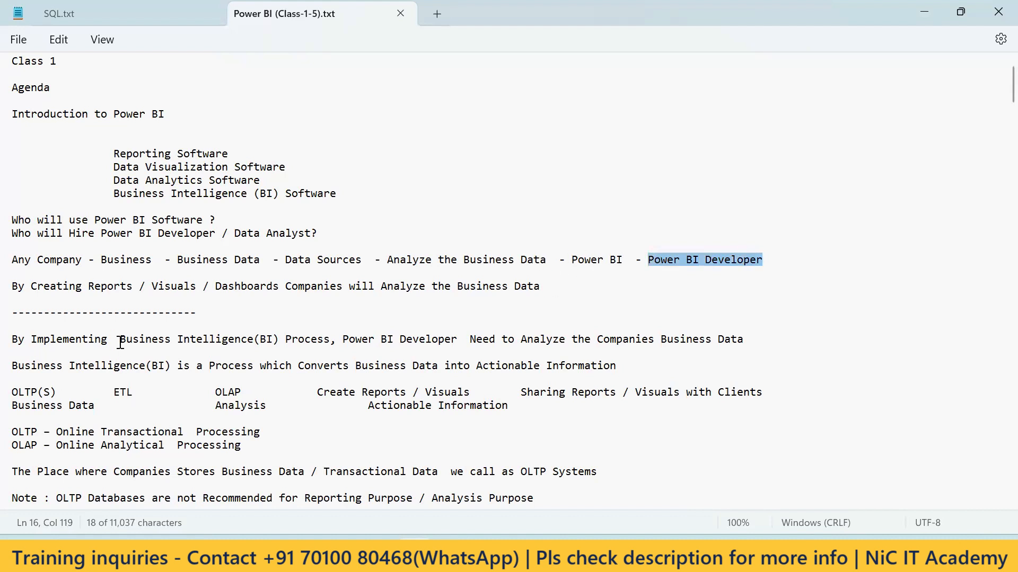
left_click_drag(548, 259, 390, 262)
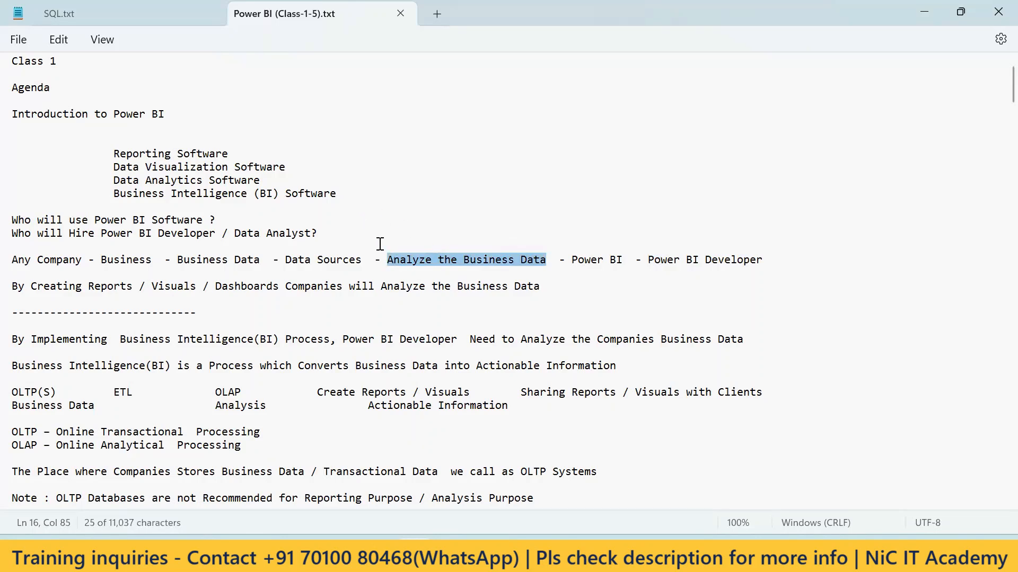
scroll(379, 245, "down", 2)
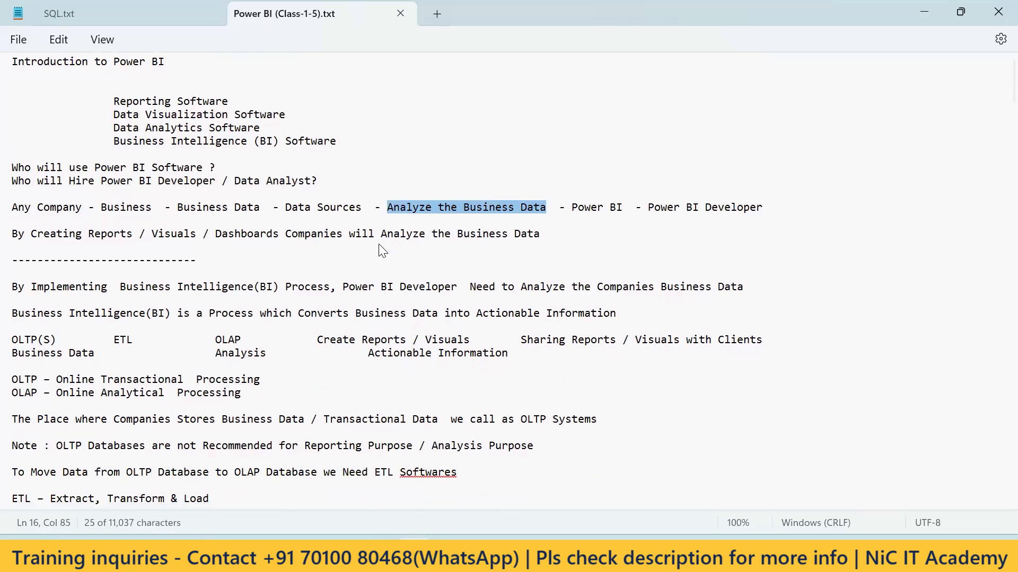
scroll(383, 251, "down", 3)
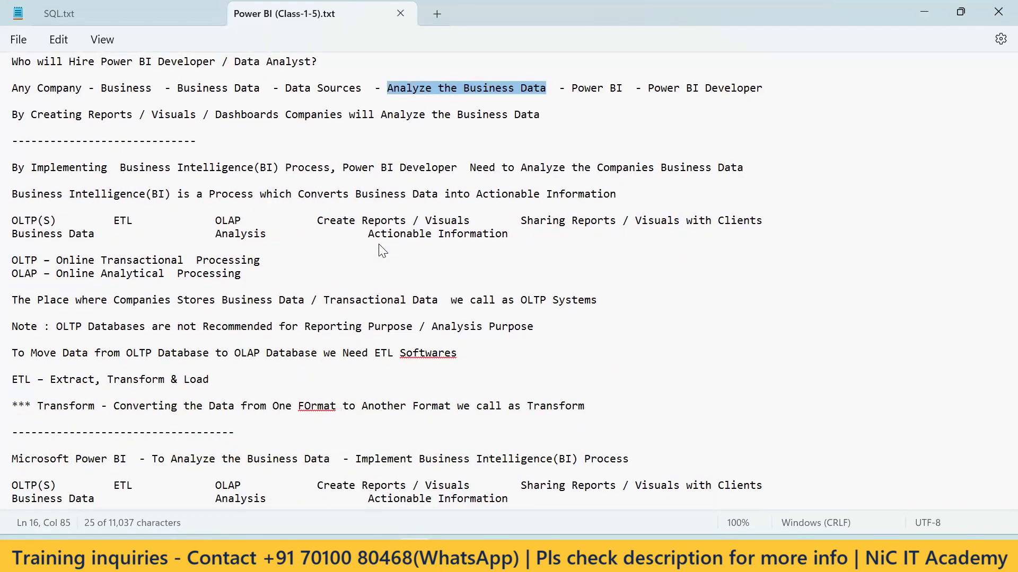
scroll(383, 251, "up", 2)
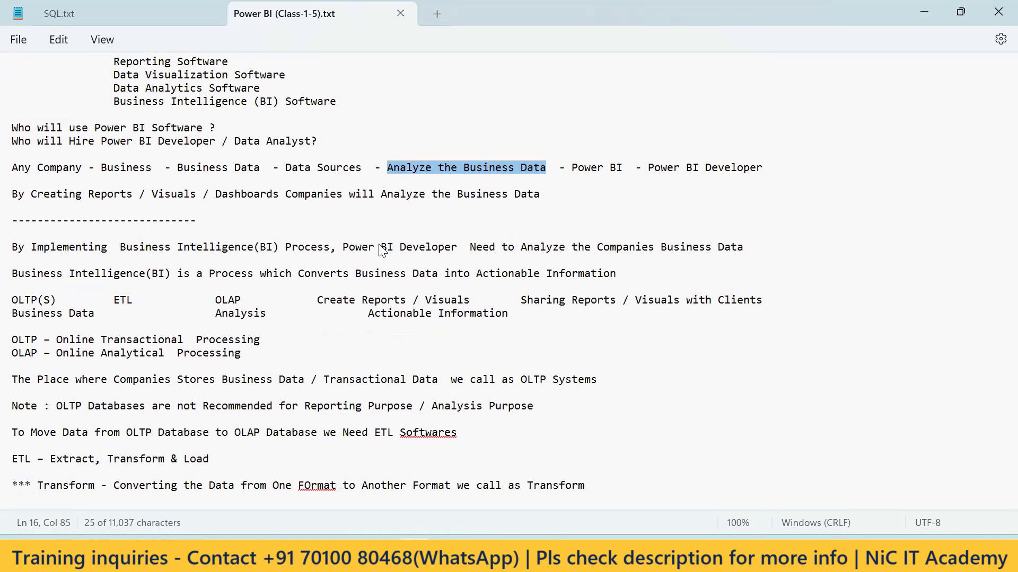
scroll(328, 201, "up", 2)
scroll(386, 352, "down", 5)
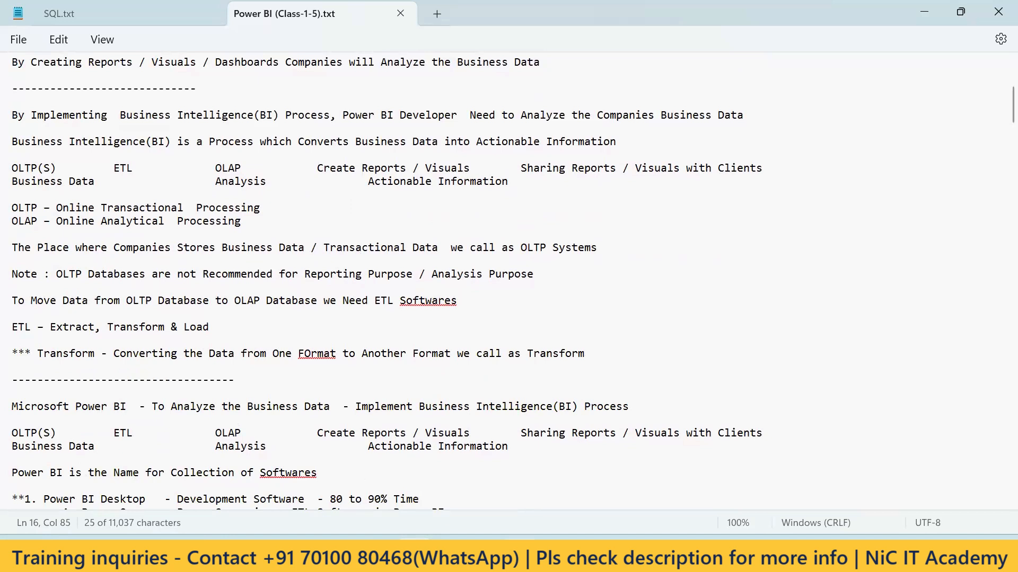
scroll(455, 495, "down", 1)
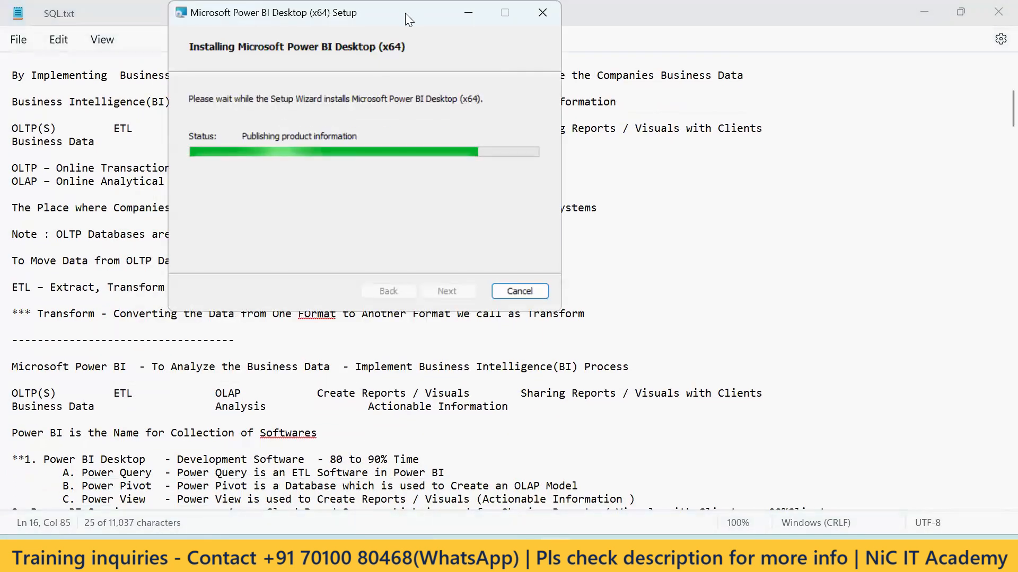
Step: Minimize the Word document and the Notepad notes to expose the desktop, and move the Power BI Desktop setup window aside
left_click_drag(405, 13, 389, 80)
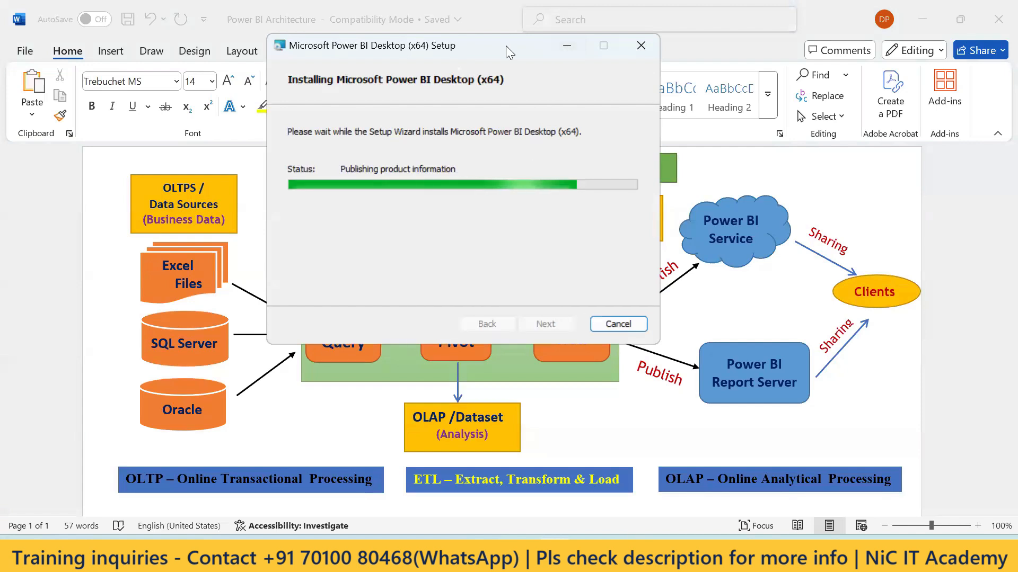
left_click_drag(506, 45, 939, 62)
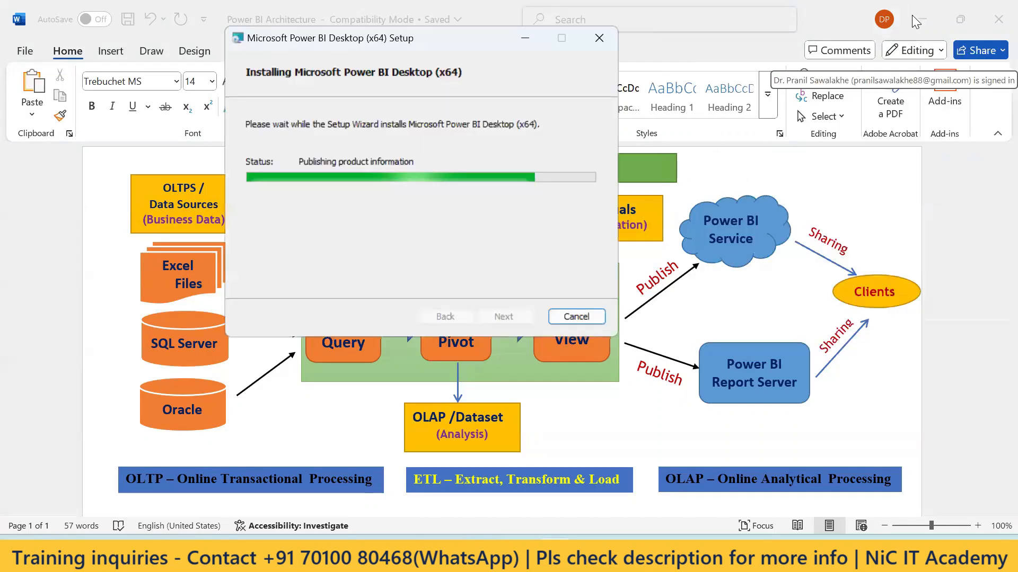
left_click(921, 18)
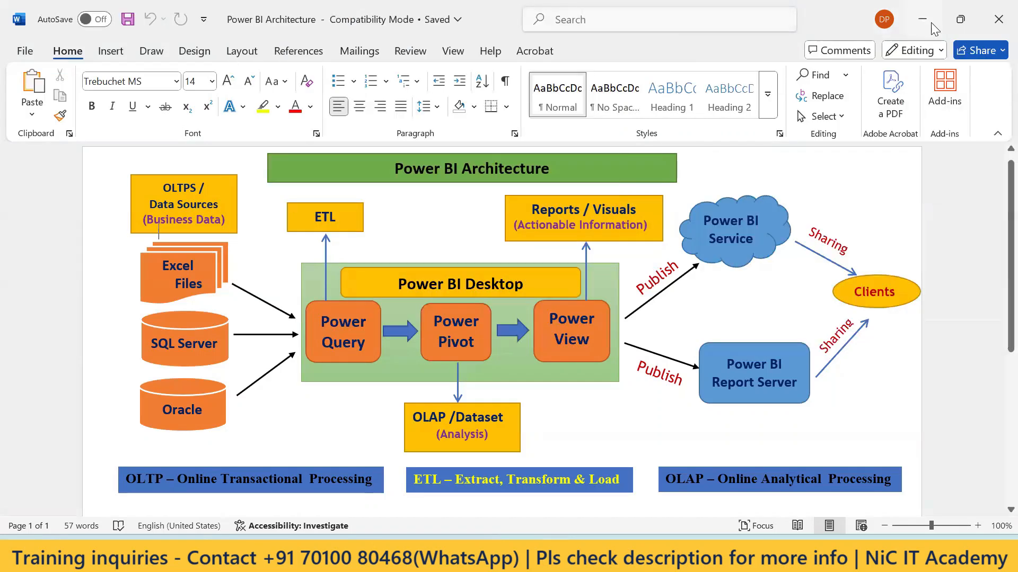
left_click(917, 14)
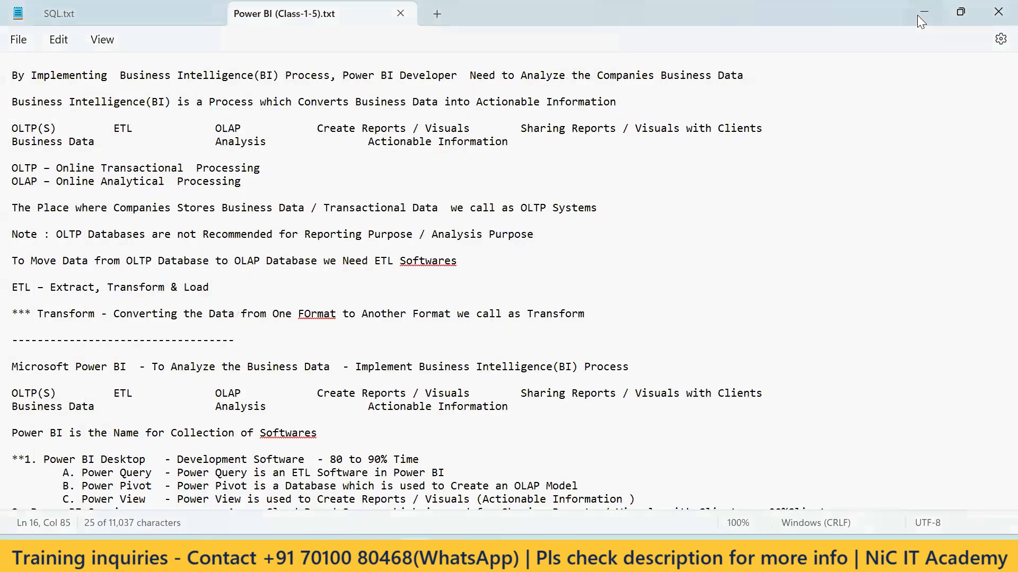
left_click(918, 11)
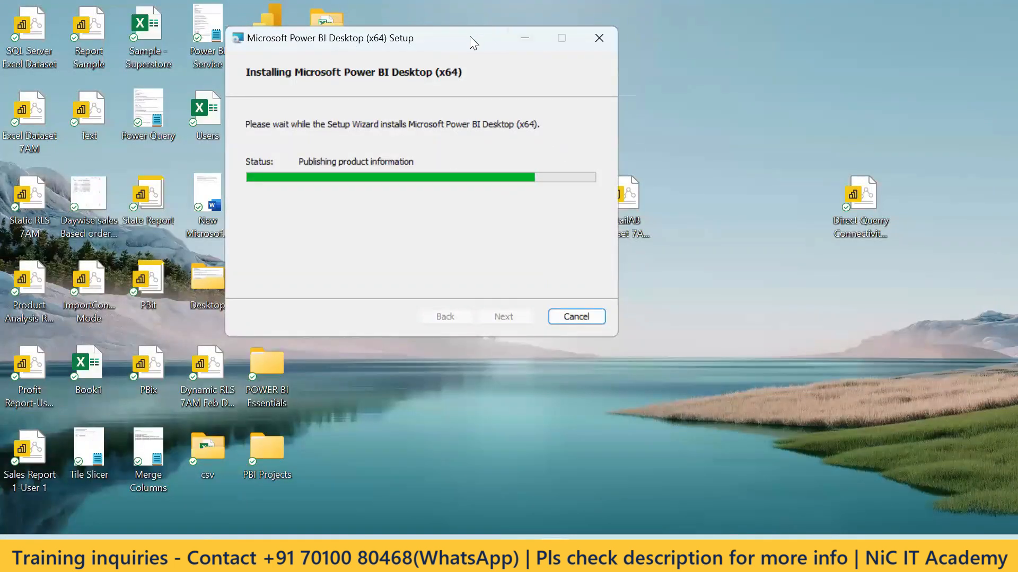
left_click_drag(463, 36, 257, 11)
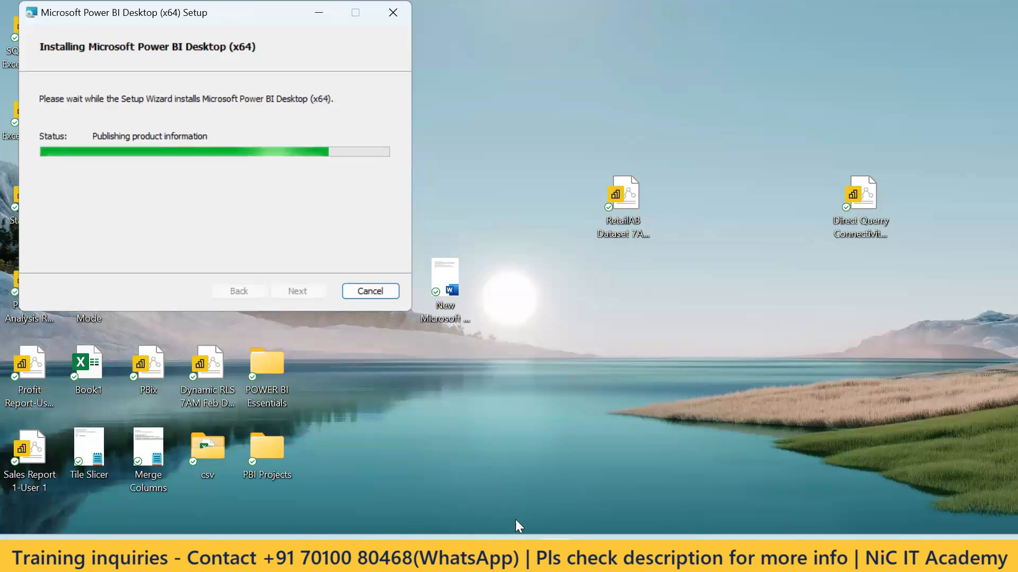
Step: Return to the Class 1 notes, search Windows for SQL Server Management Studio, and dismiss the search without opening it
left_click(416, 554)
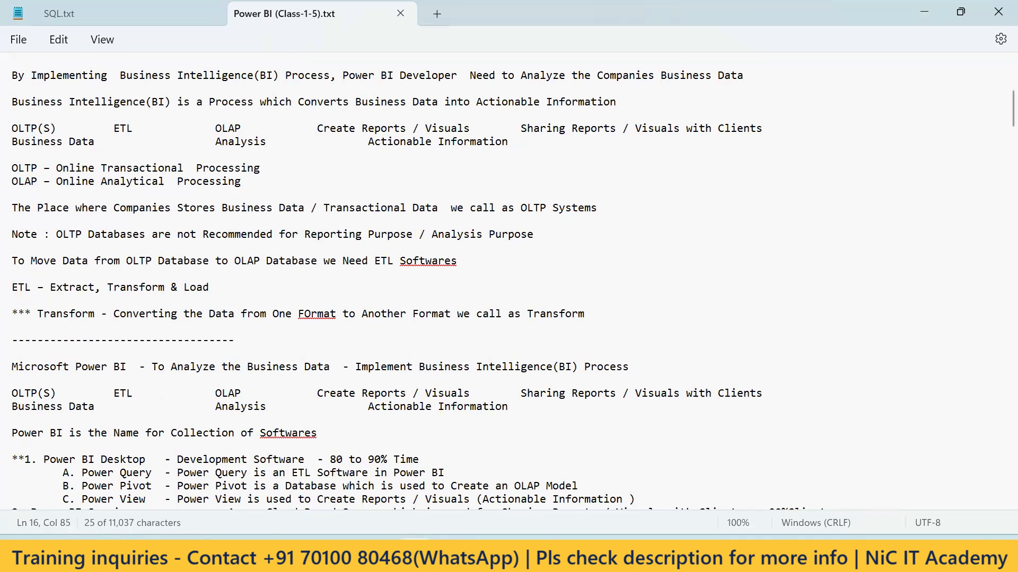
key("super+s")
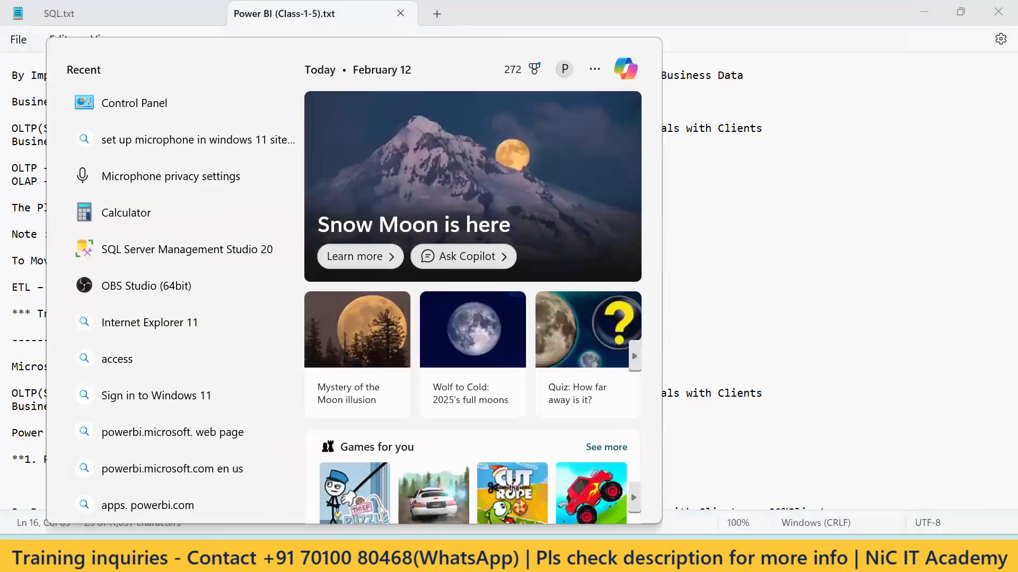
type("ss")
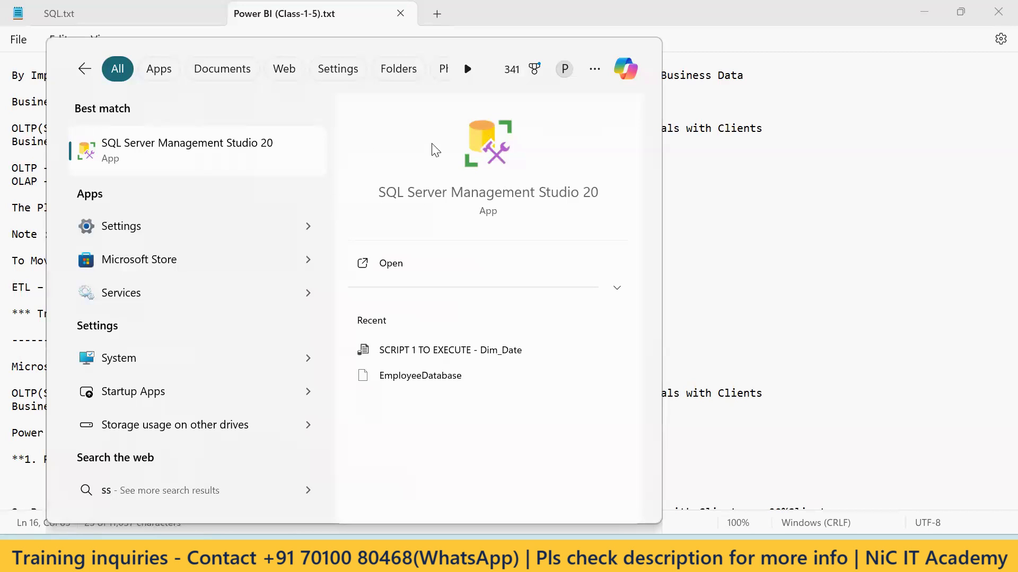
key("BackSpace")
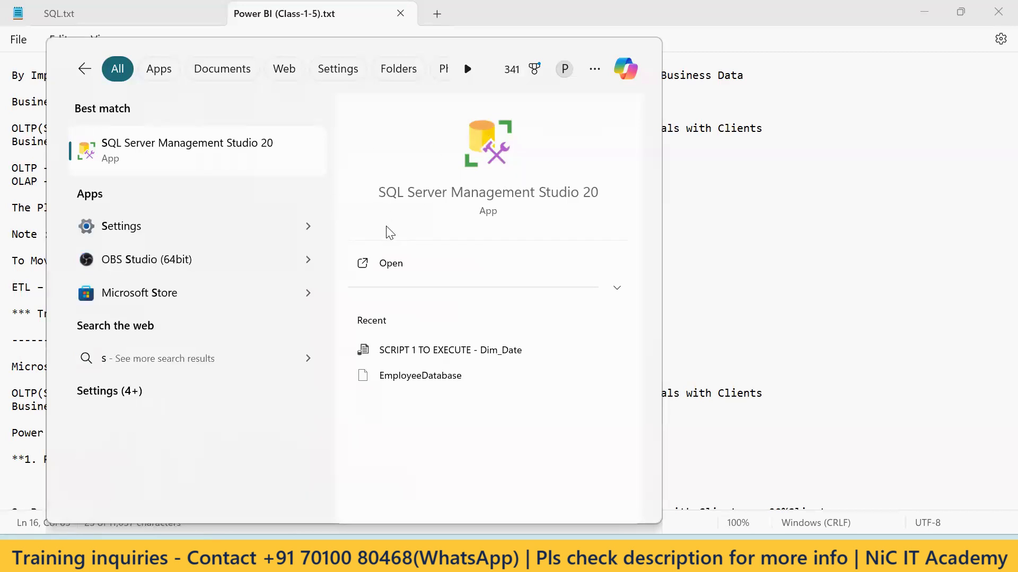
type("q;")
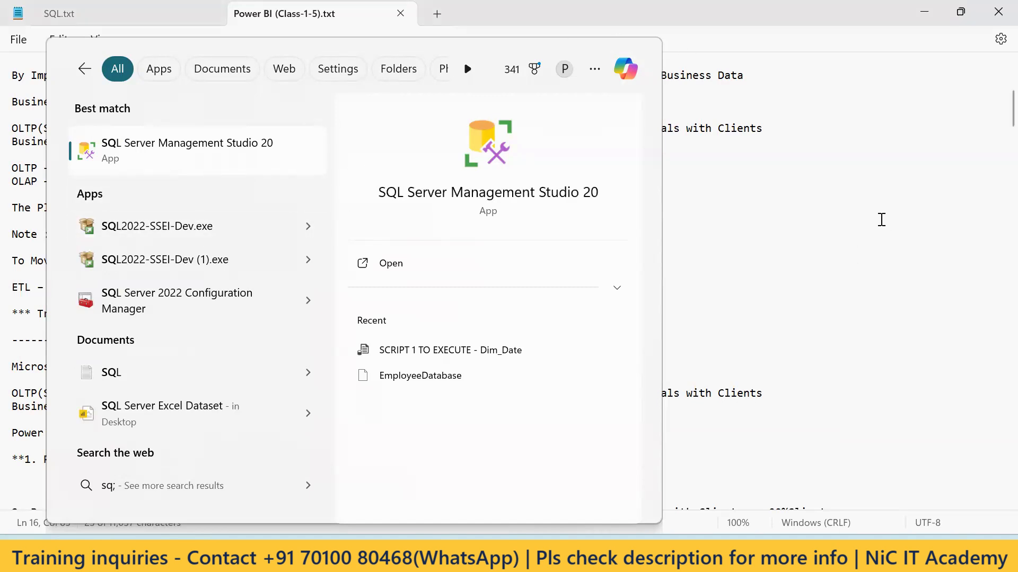
left_click(882, 219)
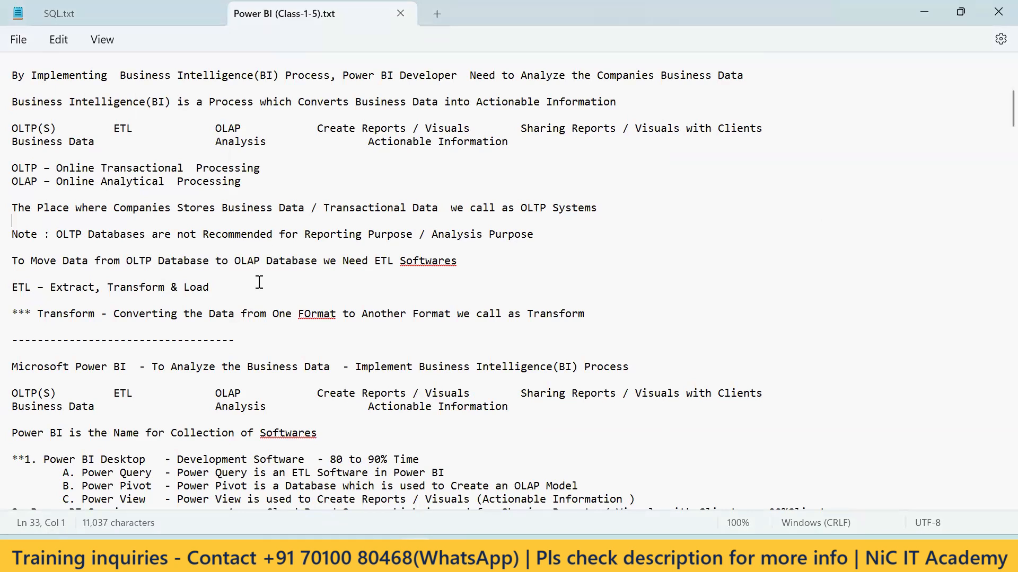
Step: Review the Power BI software components in the notes and compare them with the Power BI Architecture diagram in Word
scroll(261, 289, "up", 5)
scroll(261, 289, "down", 7)
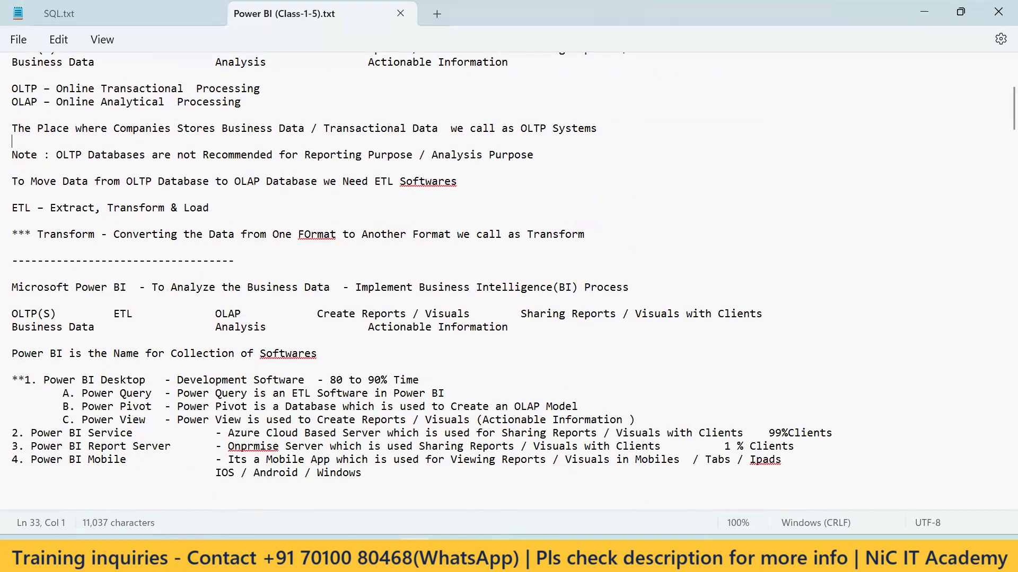
key("alt+Tab")
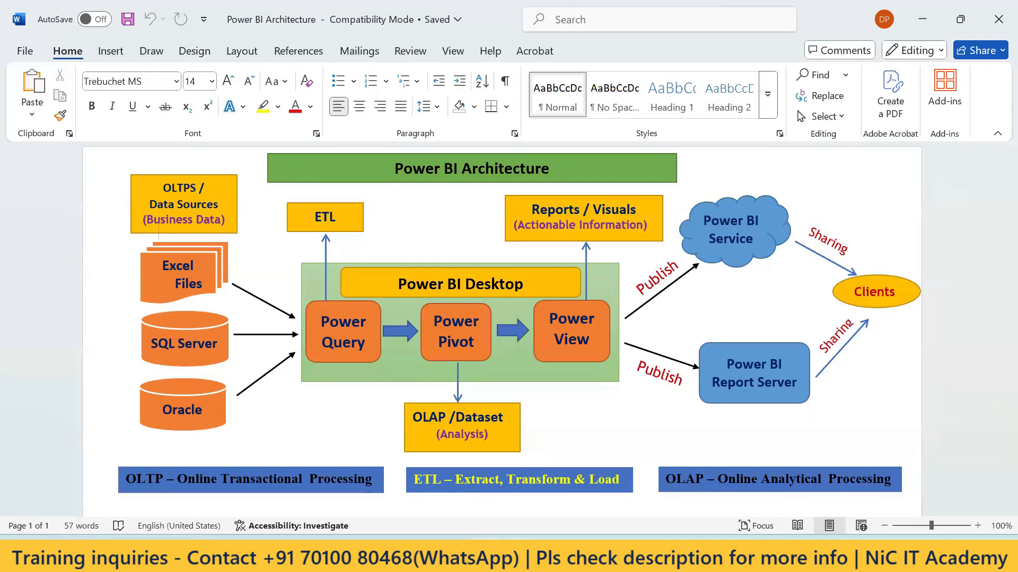
Step: Bring up the Power BI Desktop setup window and minimize the Word document and the Notepad notes behind it
left_click(540, 554)
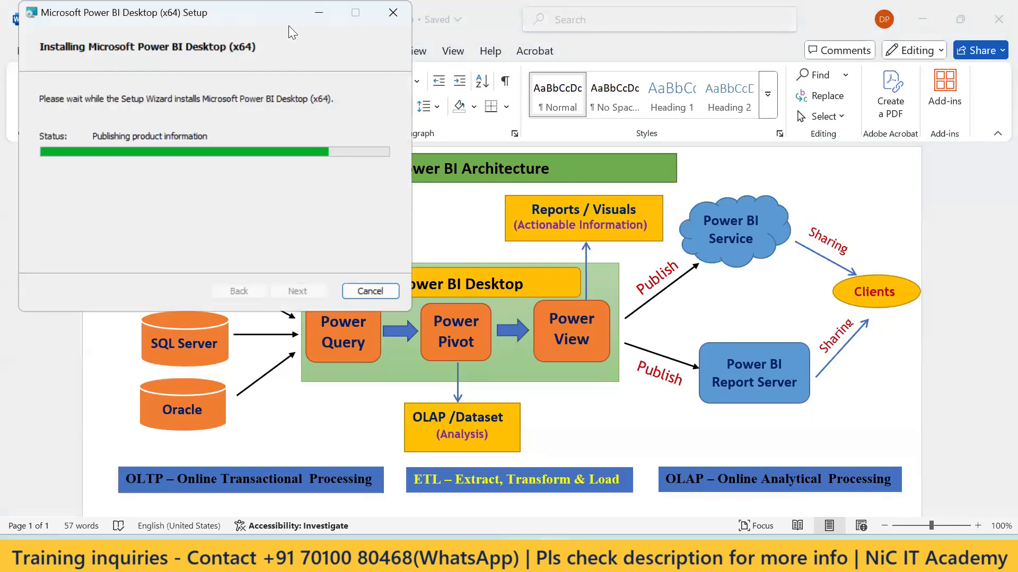
left_click_drag(239, 10, 598, 66)
left_click(923, 20)
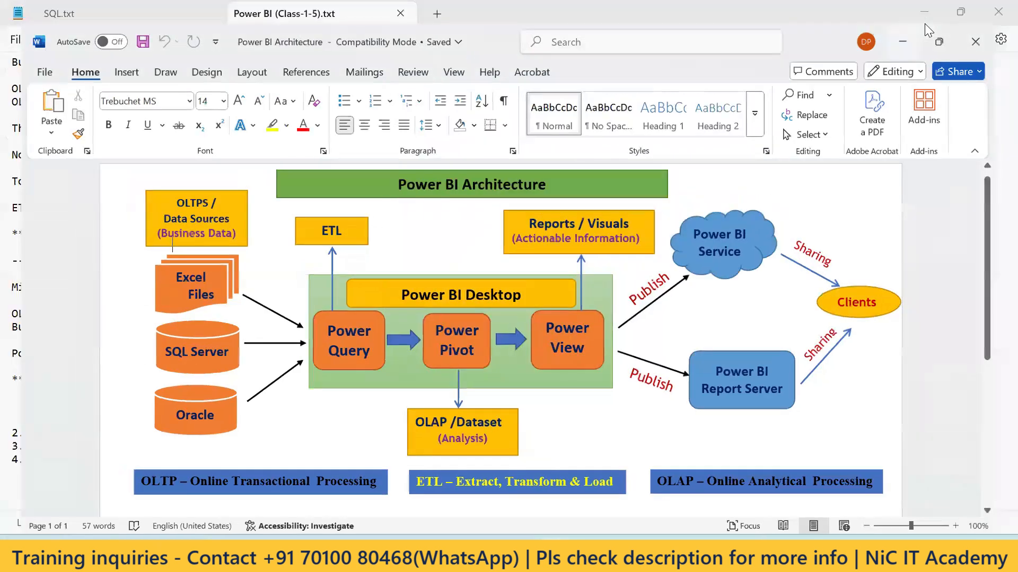
left_click(923, 13)
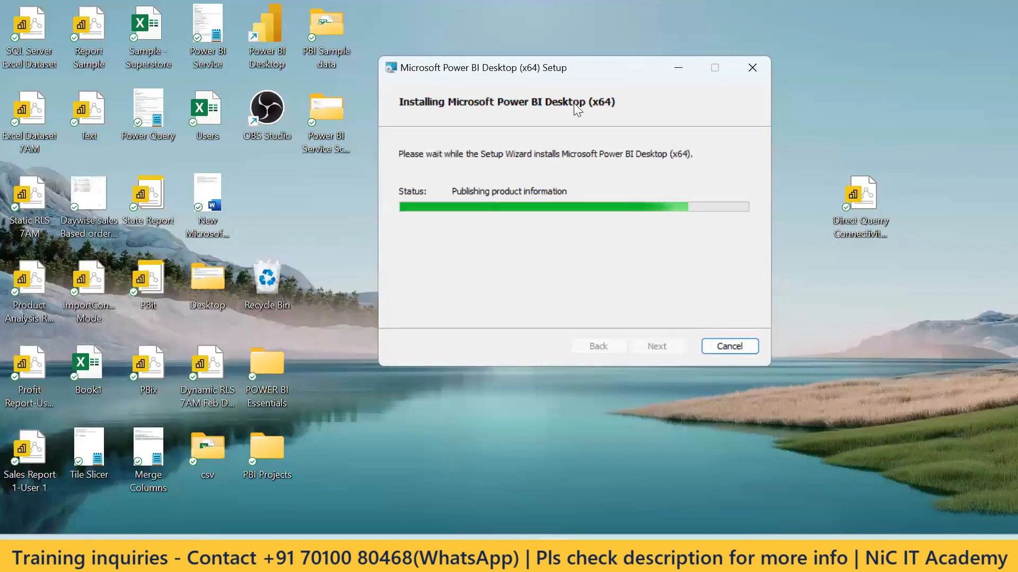
left_click_drag(601, 65, 275, 33)
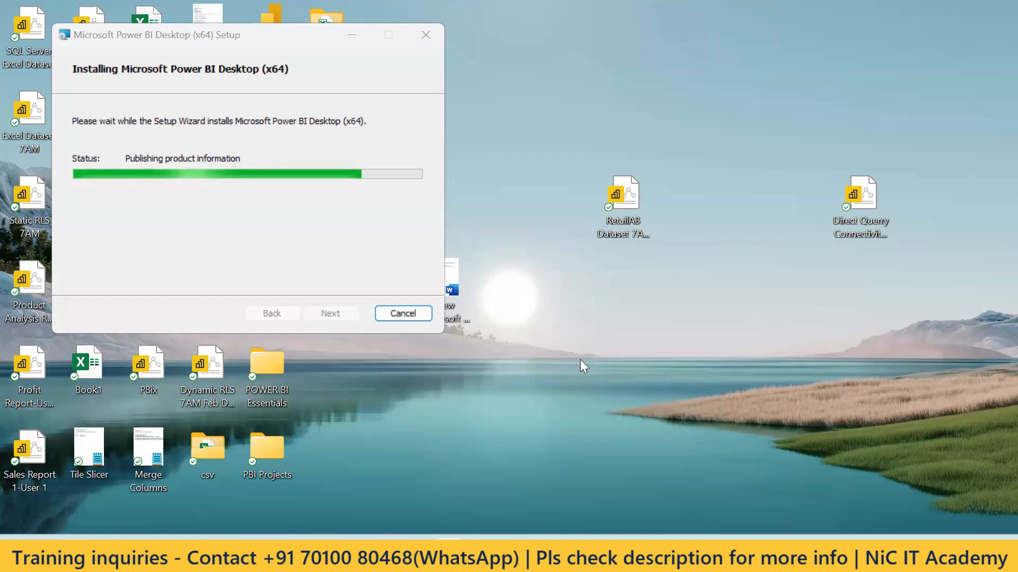
Step: Close the Power BI Architecture document in Word while the setup keeps running
right_click(520, 554)
left_click(491, 507)
left_click(484, 554)
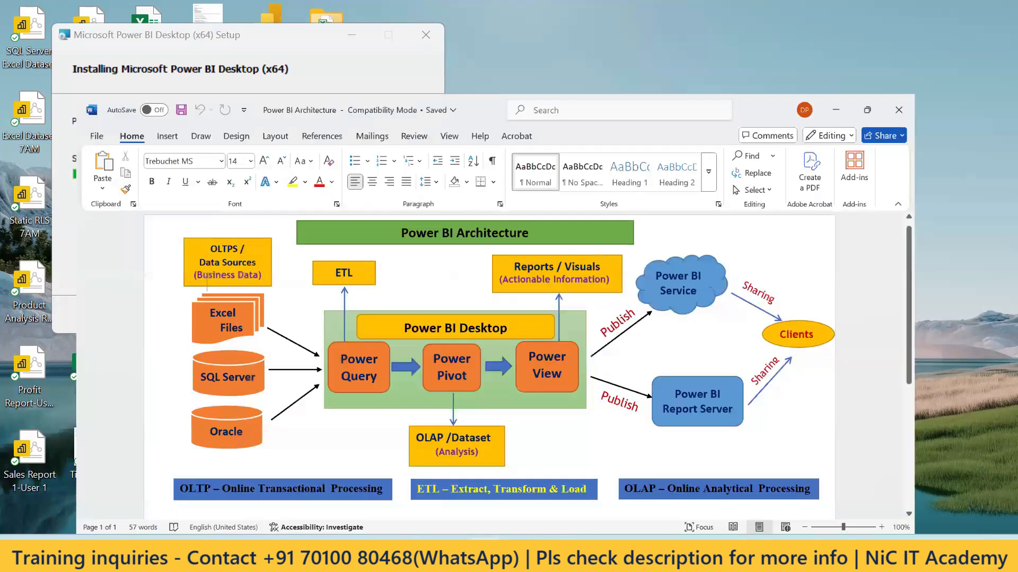
right_click(484, 553)
left_click(474, 513)
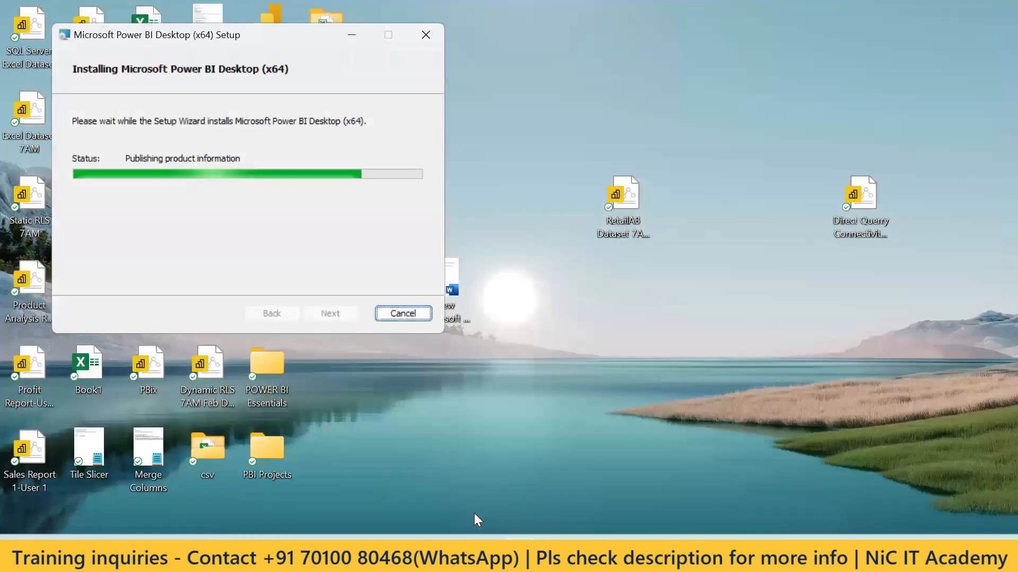
Step: Close the File Explorer window showing the Downloads folder
mouse_move(415, 554)
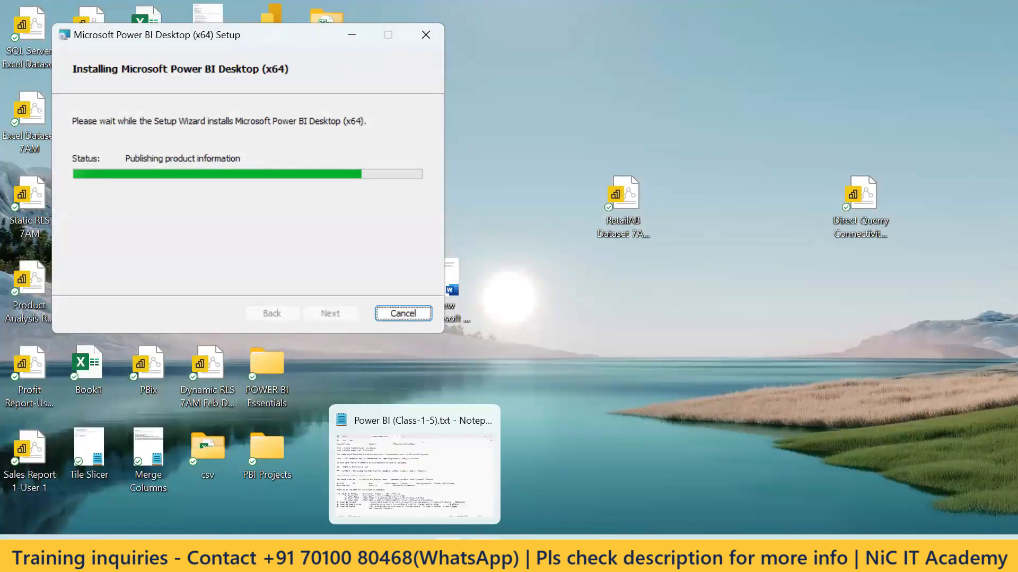
mouse_move(449, 553)
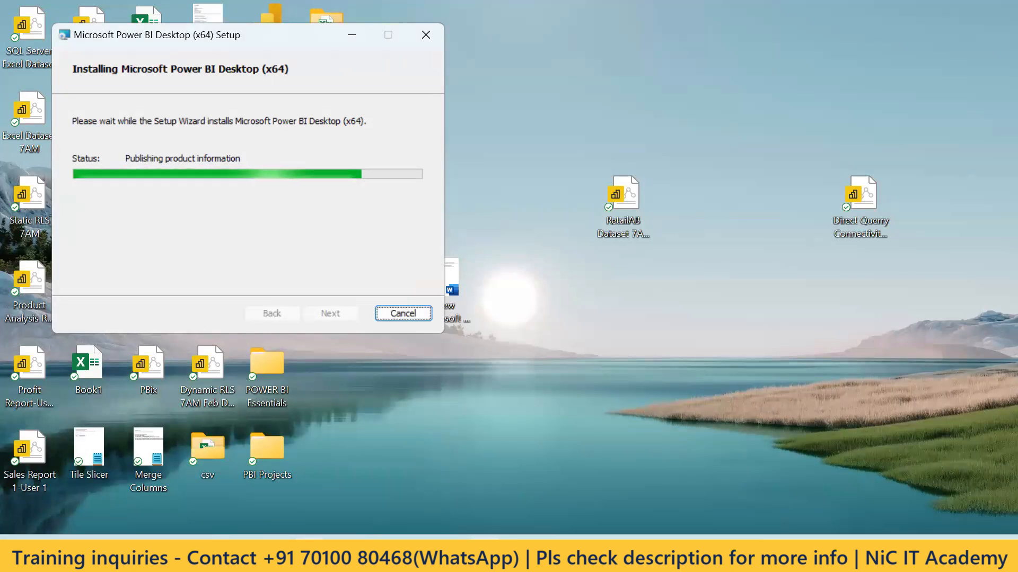
left_click(310, 553)
right_click(310, 554)
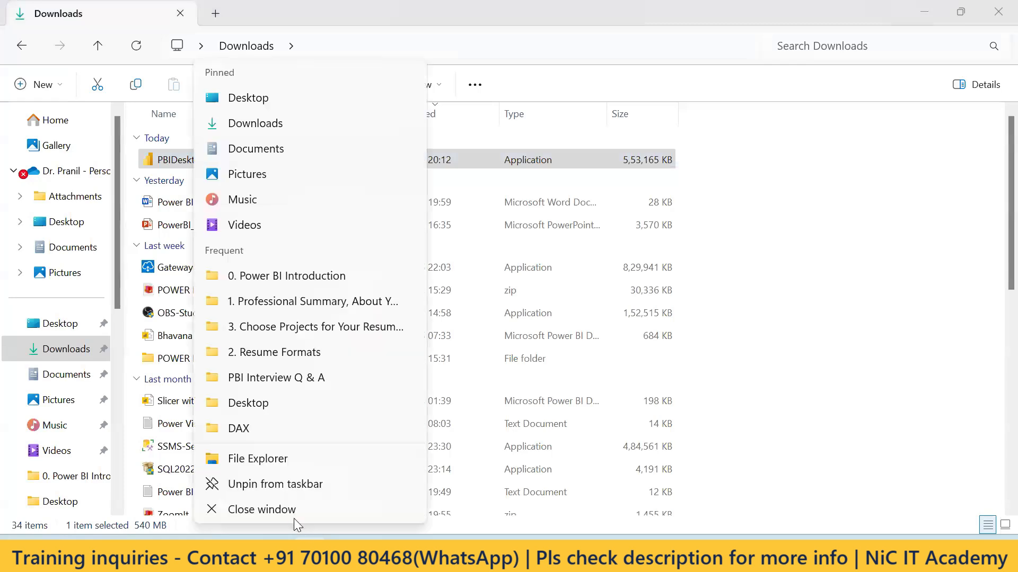
left_click(290, 512)
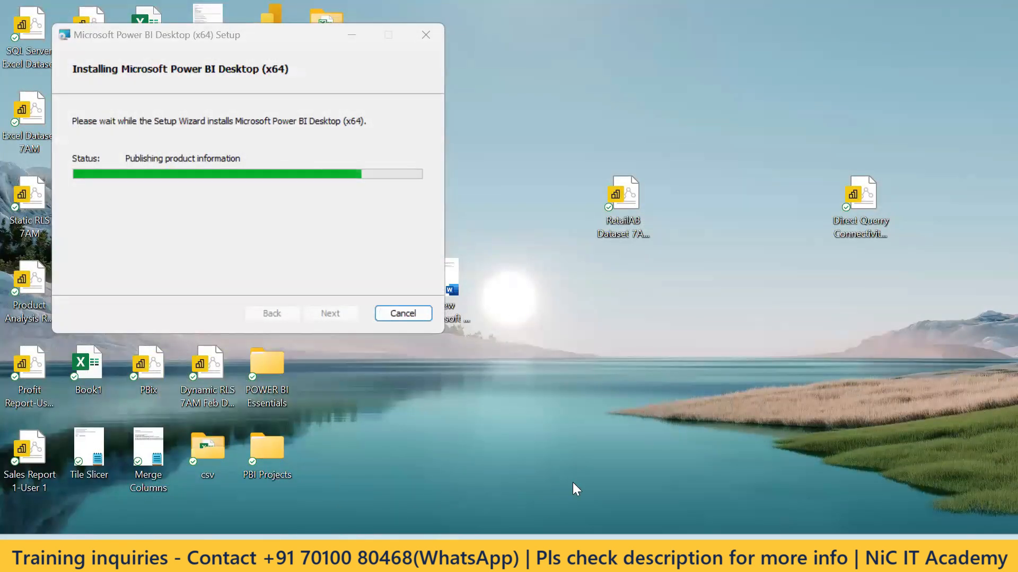
left_click(301, 51)
left_click_drag(301, 51, 327, 96)
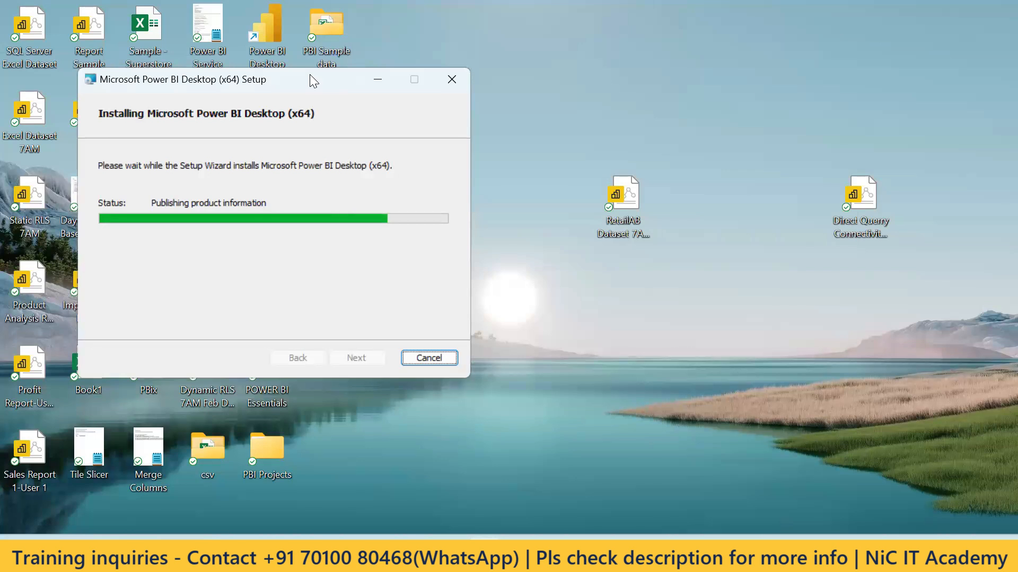
left_click_drag(310, 79, 275, 19)
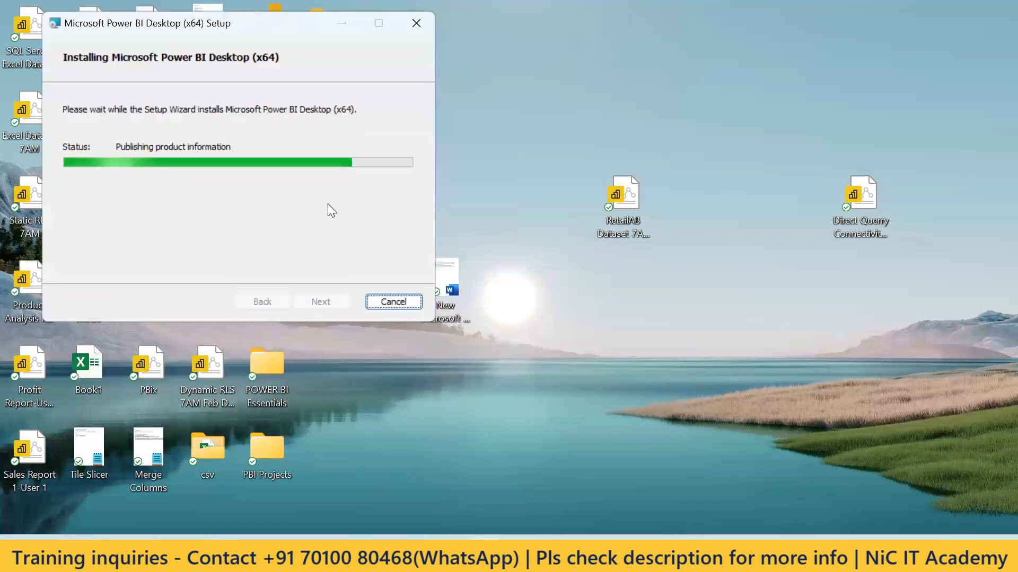
Step: Skim the Class 2 notes from the download prerequisites to the Power BI Desktop and Power Query overview, and minimize Notepad
key("alt+Tab")
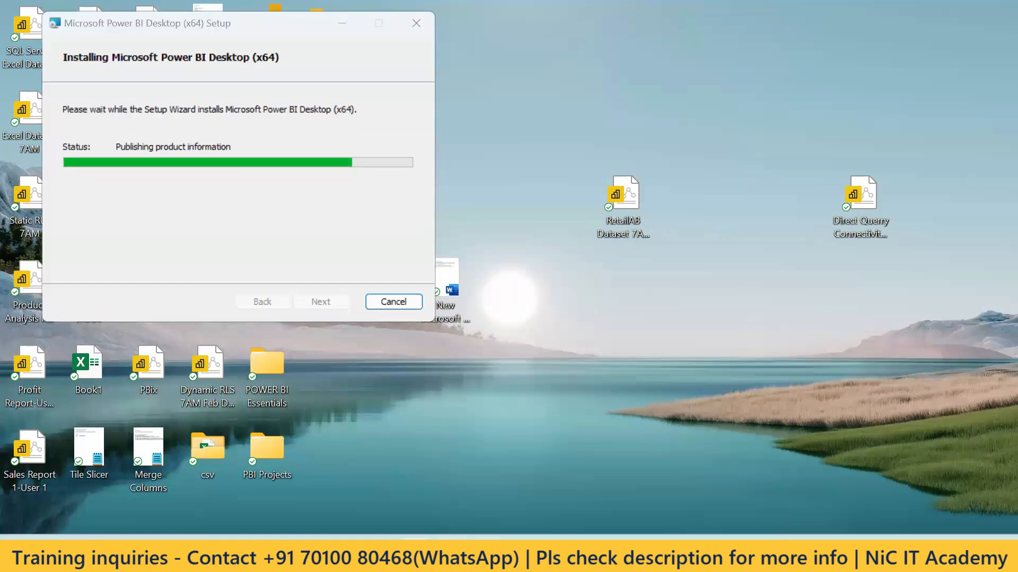
scroll(235, 355, "down", 13)
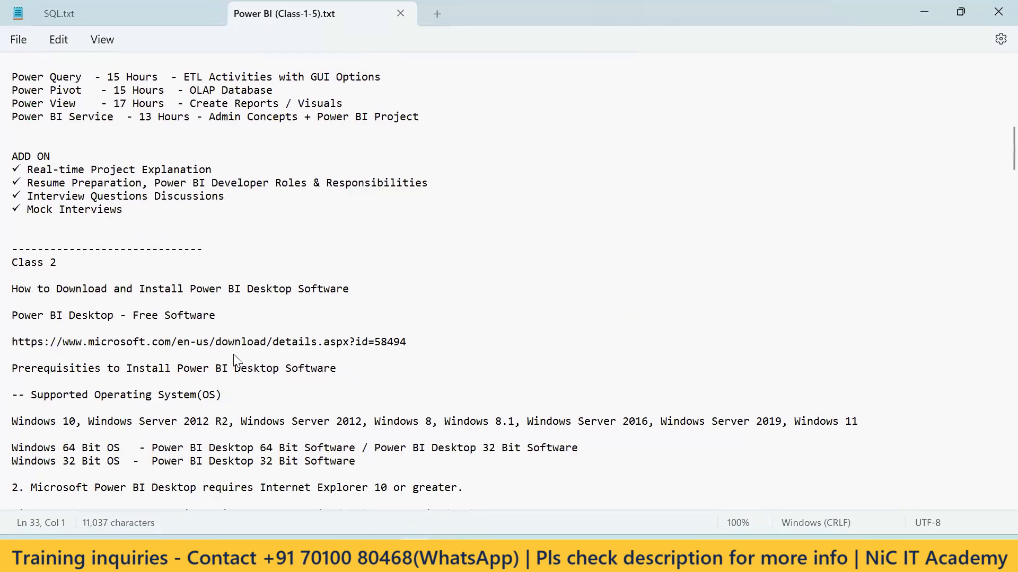
scroll(238, 360, "down", 10)
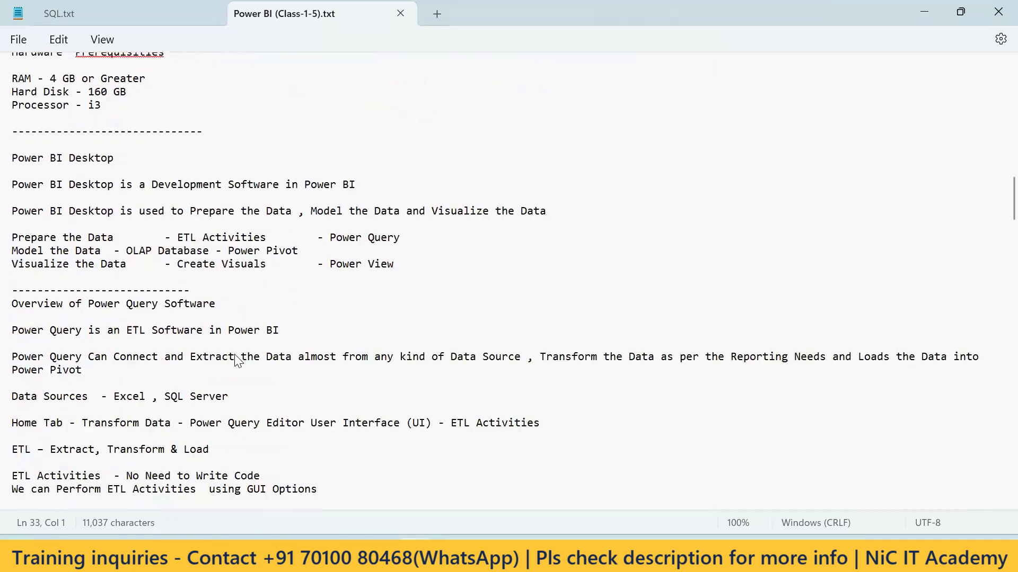
scroll(237, 360, "up", 1)
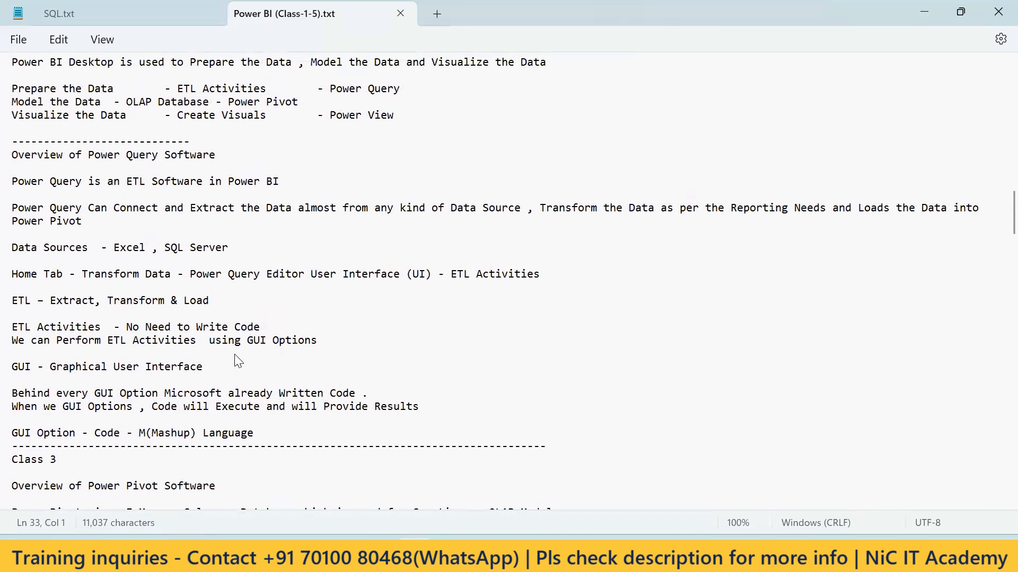
scroll(234, 354, "down", 1)
scroll(234, 354, "up", 3)
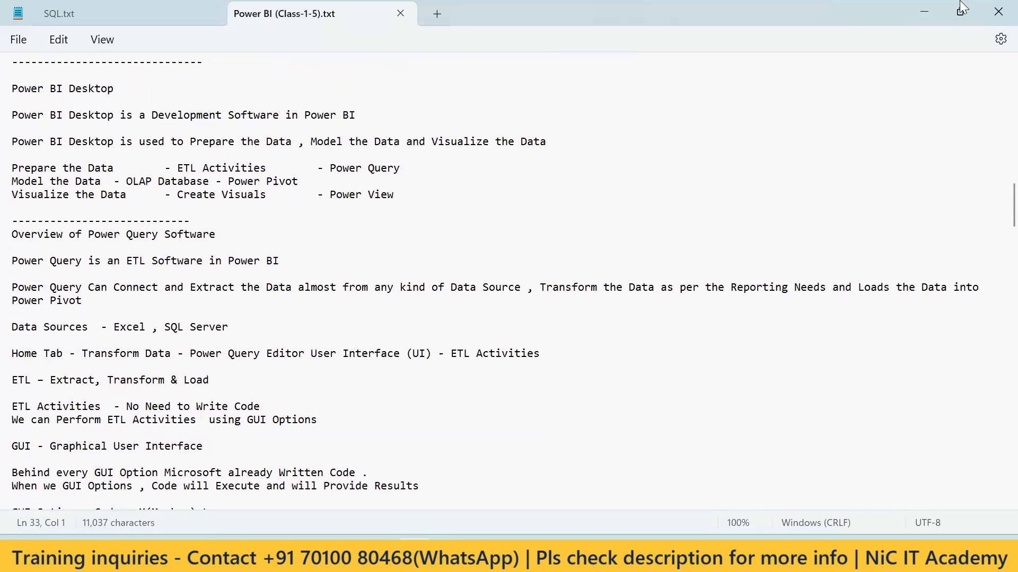
left_click(922, 14)
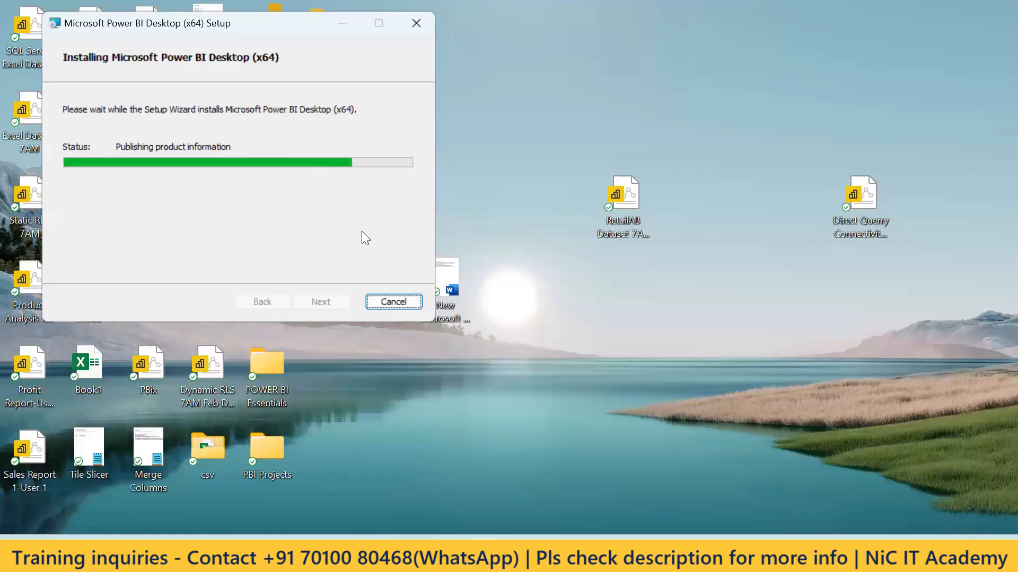
Step: Try to cancel the Power BI Desktop (x64) installation, confirming the cancellation and retrying it from the setup window
left_click(381, 301)
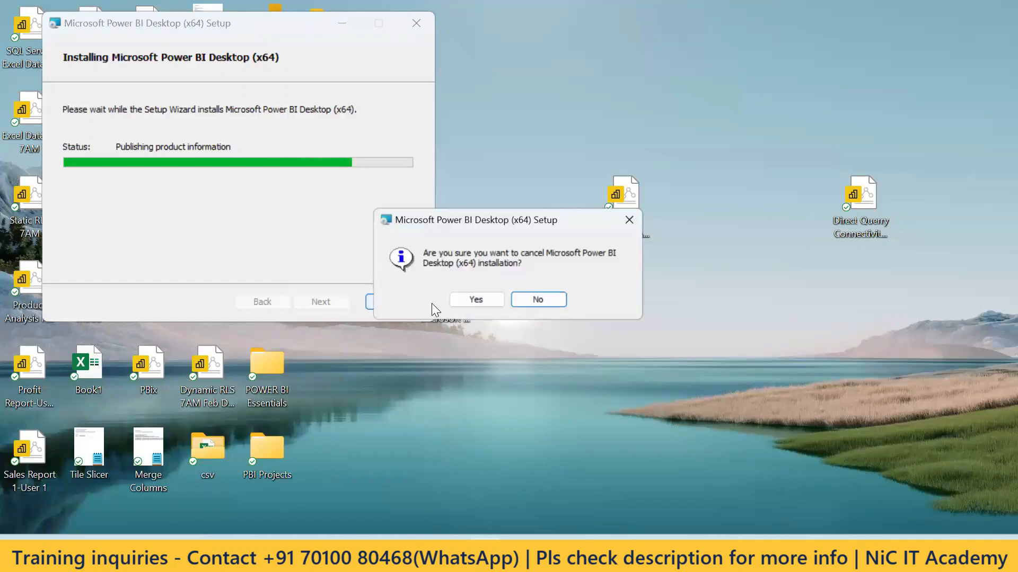
left_click(467, 301)
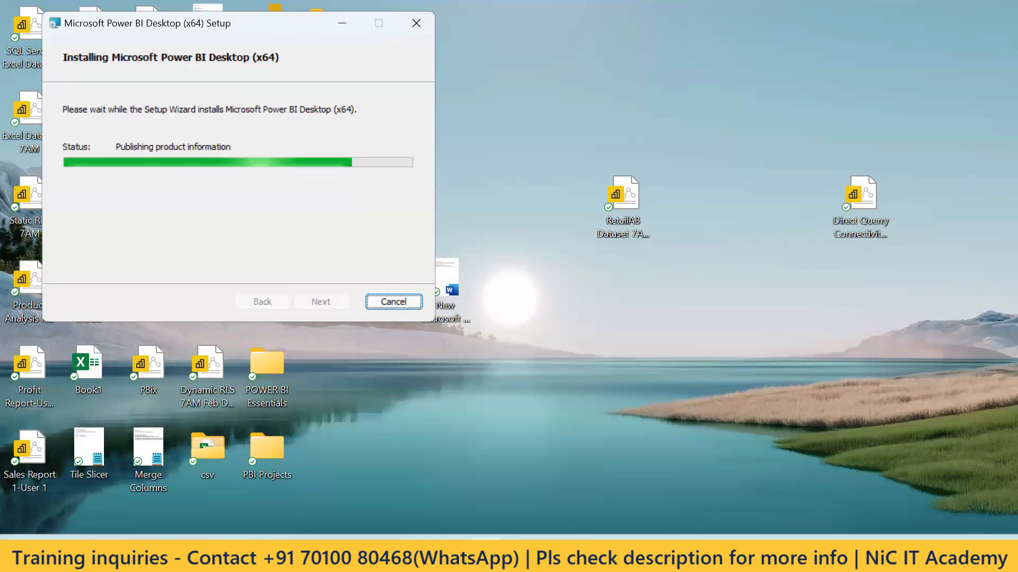
left_click(472, 508)
right_click(480, 551)
left_click(469, 504)
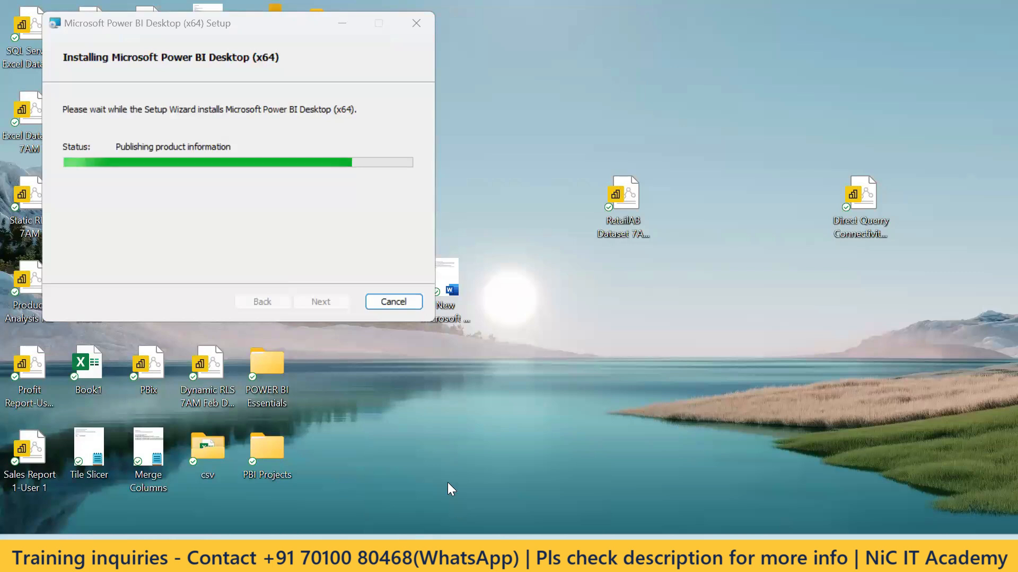
left_click(398, 301)
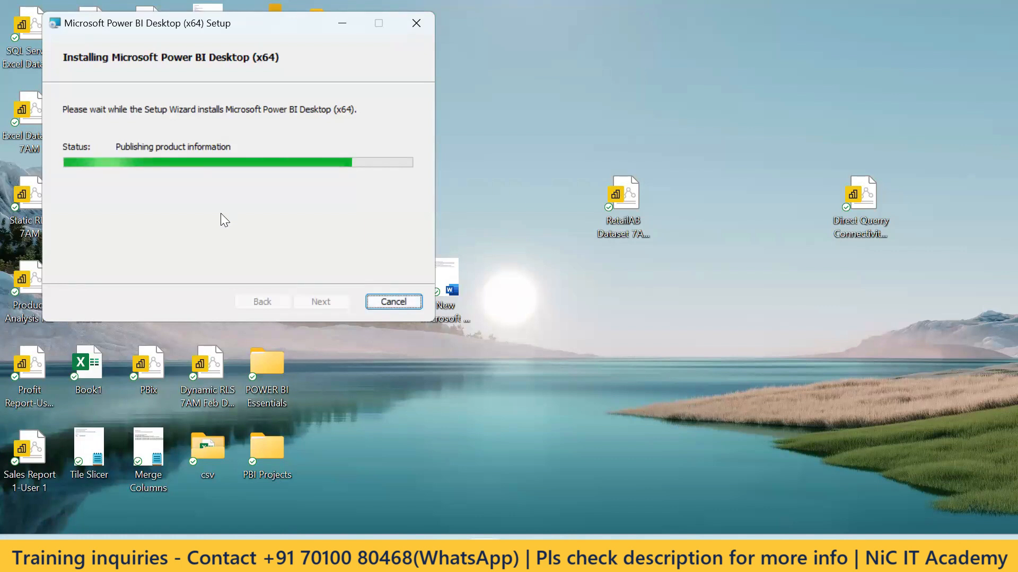
left_click_drag(250, 26, 278, 36)
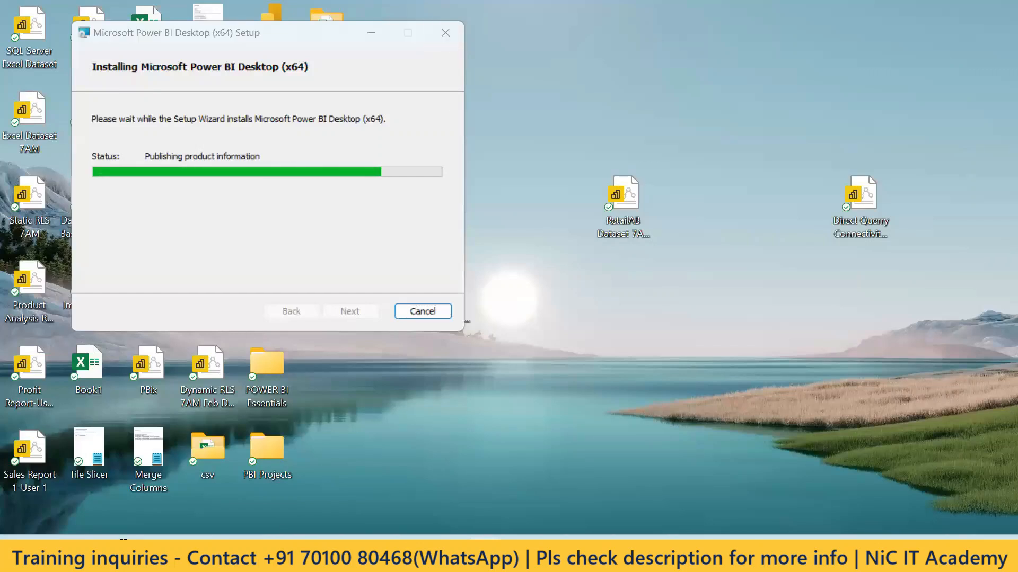
Step: Open Programs and Features in Control Panel and select Microsoft PowerBI Desktop (x64) in the installed programs list
key("super+s")
type("contr")
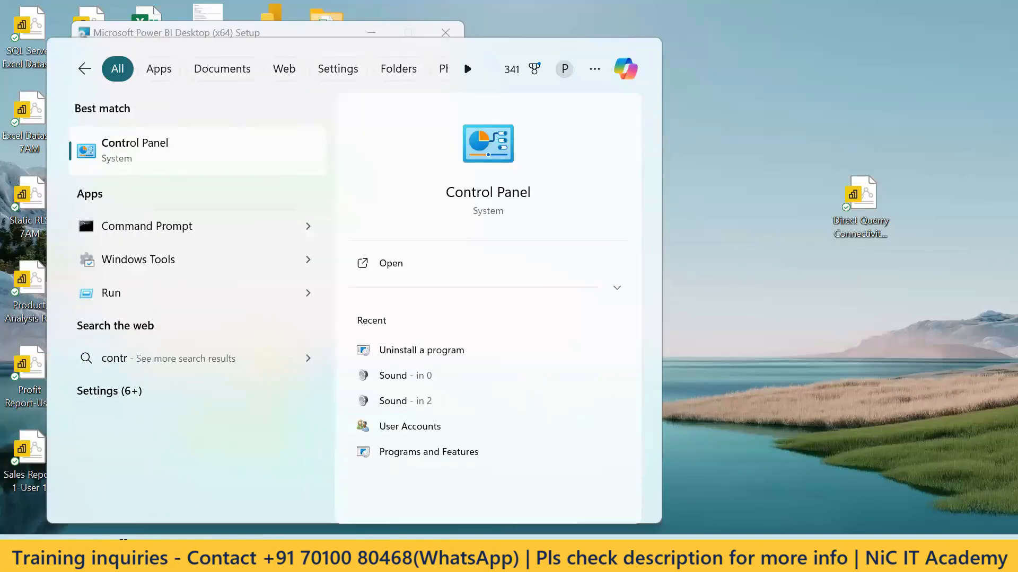
left_click(144, 143)
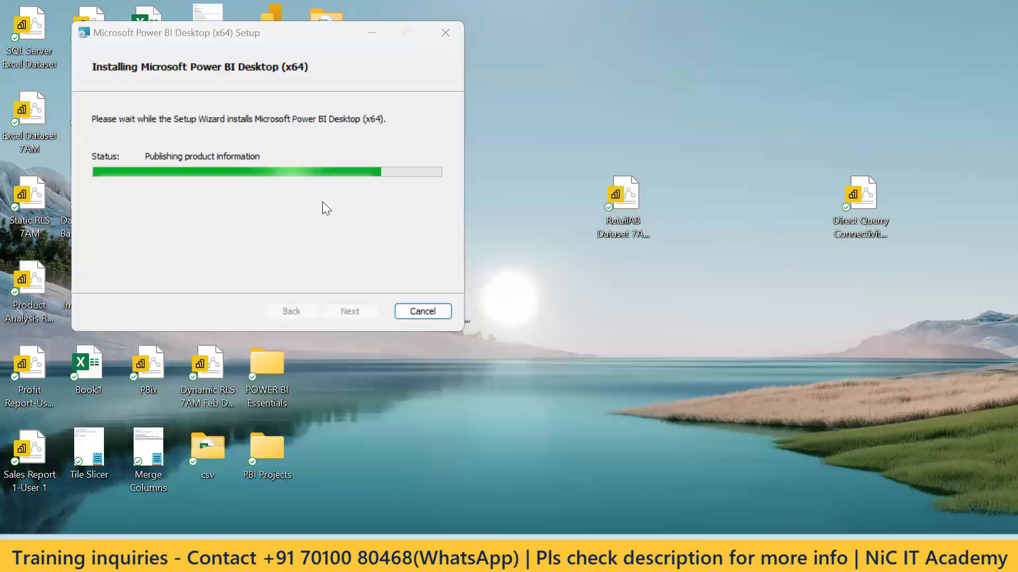
left_click(323, 323)
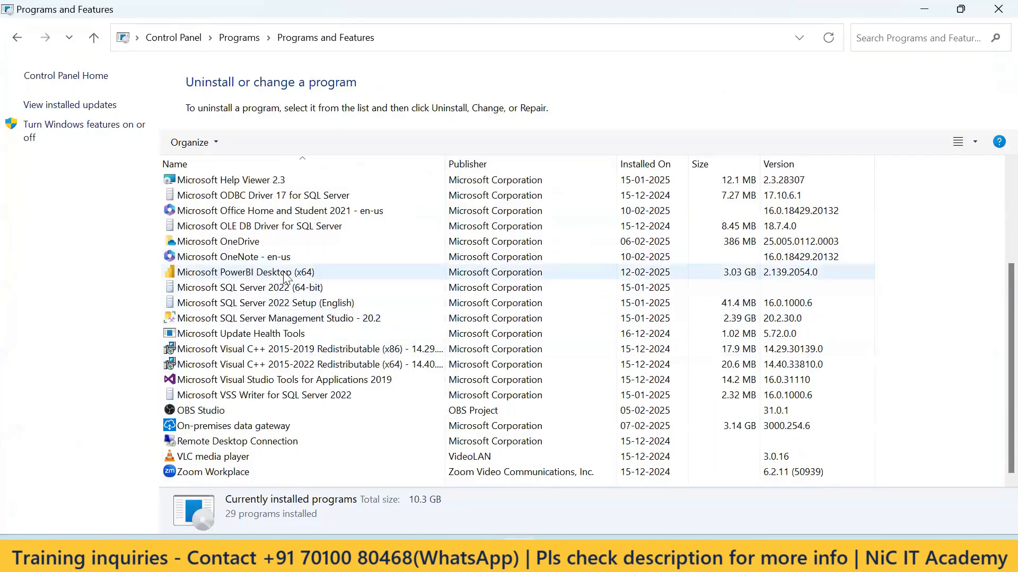
left_click(276, 272)
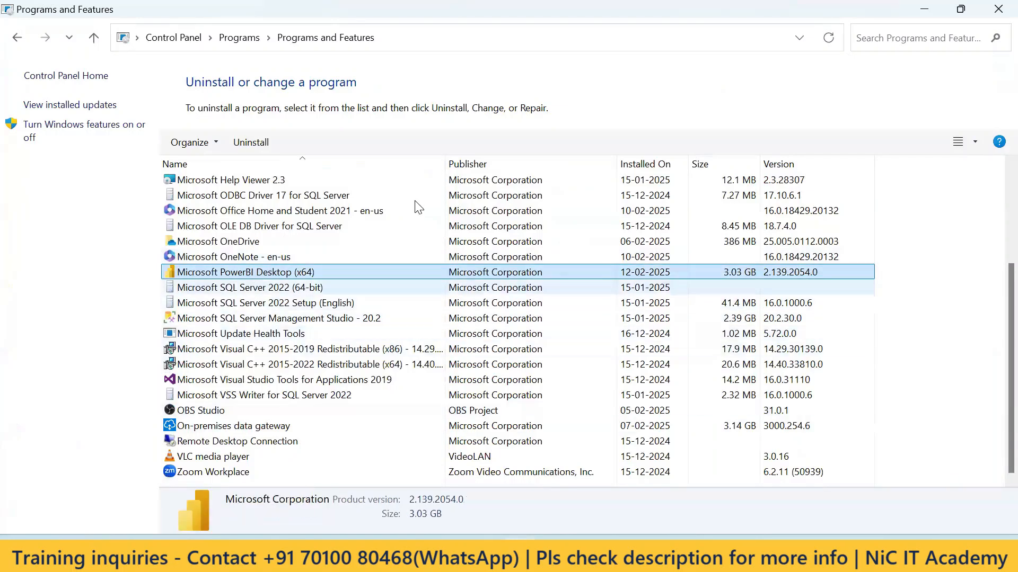
Step: Try to uninstall Microsoft PowerBI Desktop (x64) through its setup wizard and finish the wizard
left_click(257, 145)
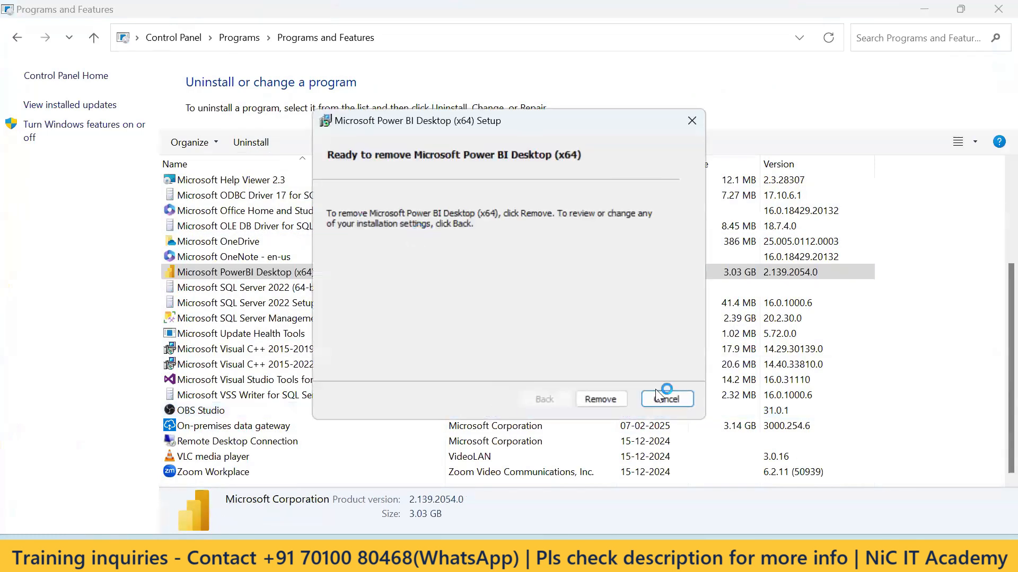
left_click(618, 398)
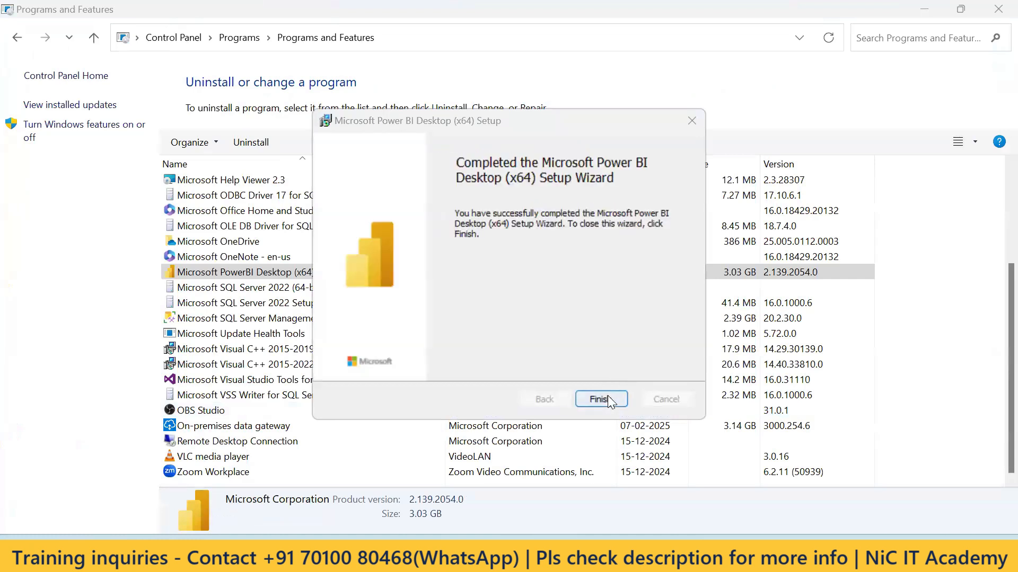
left_click(600, 399)
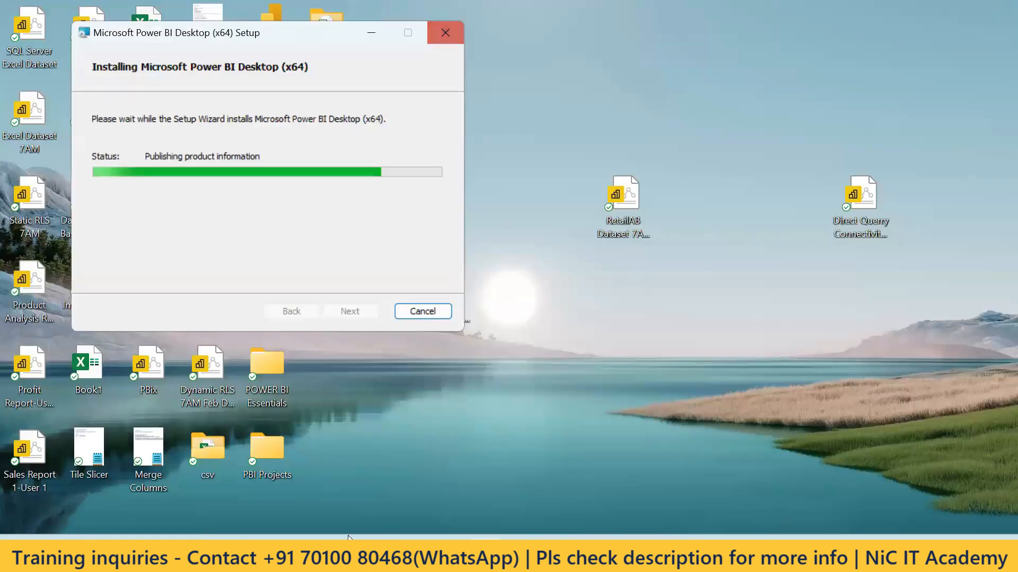
Step: Run PBIDesktopSetup_x64 (2) from the Downloads folder and try to remove Power BI Desktop (x64) with its setup wizard
left_click(305, 529)
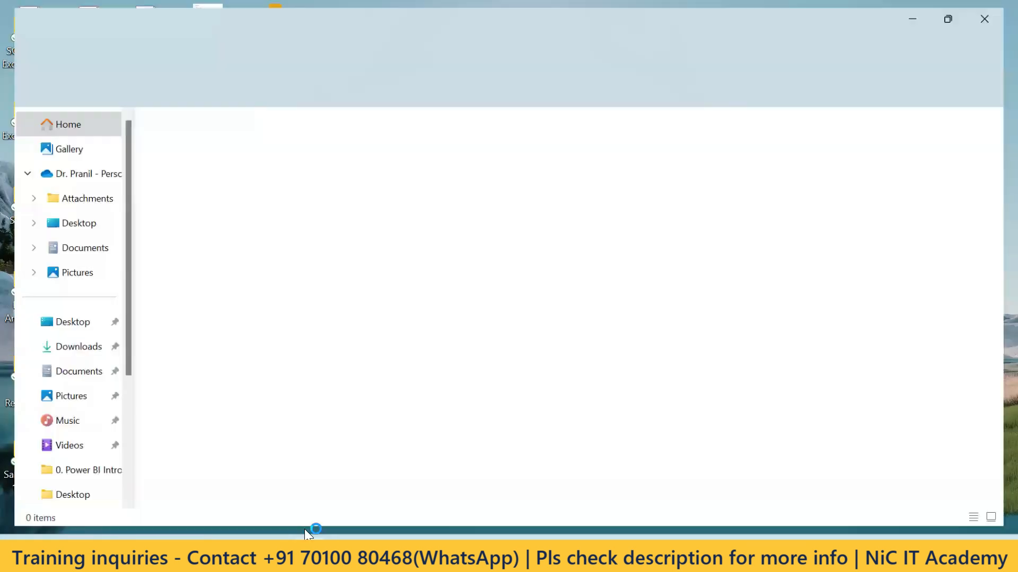
left_click(56, 356)
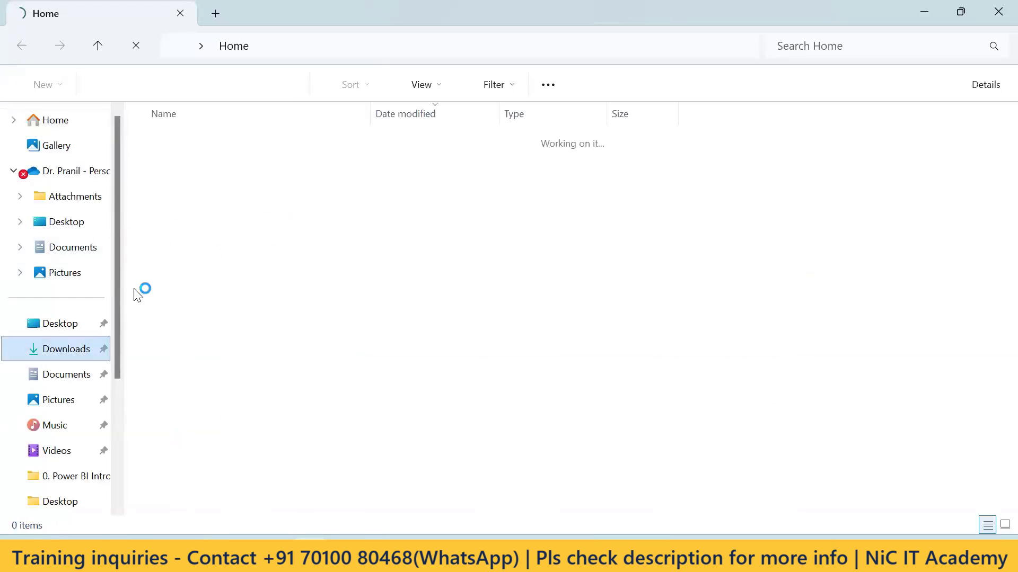
double_click(236, 159)
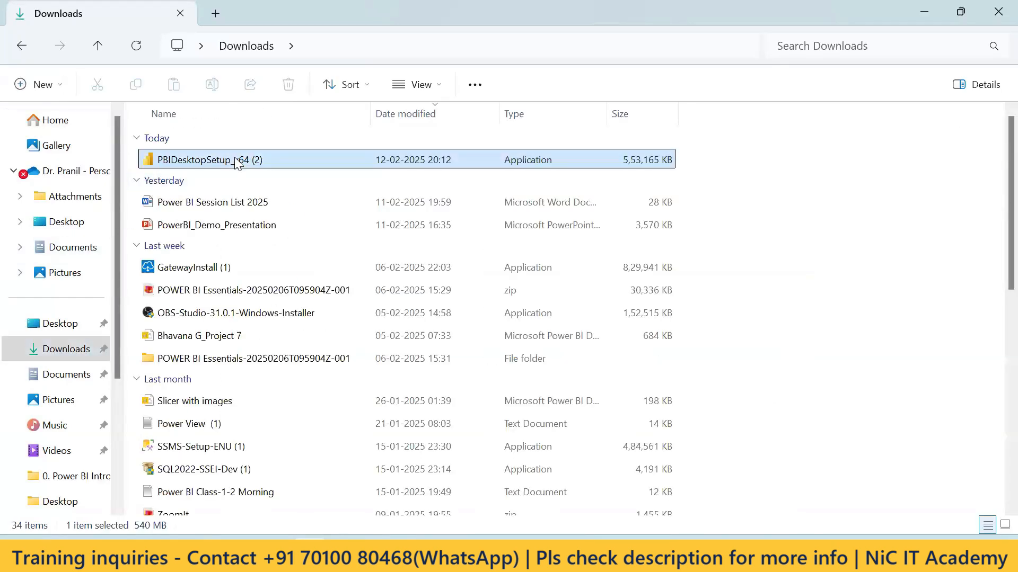
left_click(931, 12)
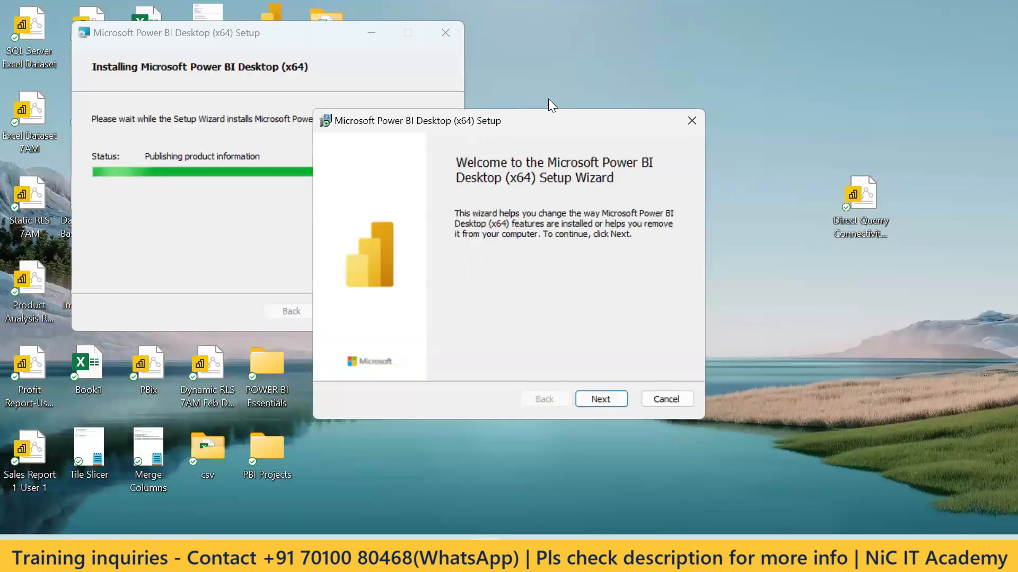
left_click(622, 369)
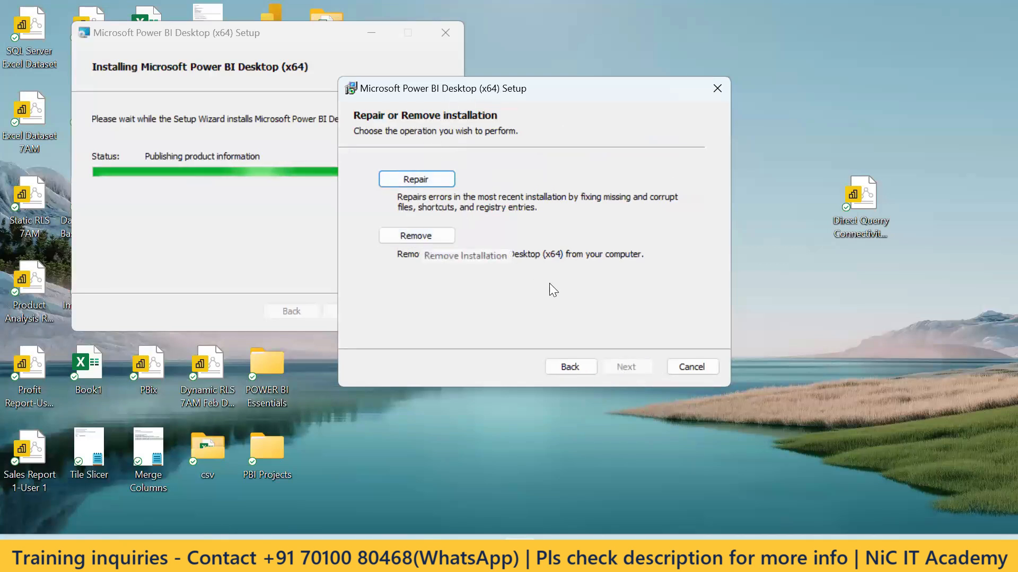
left_click(418, 236)
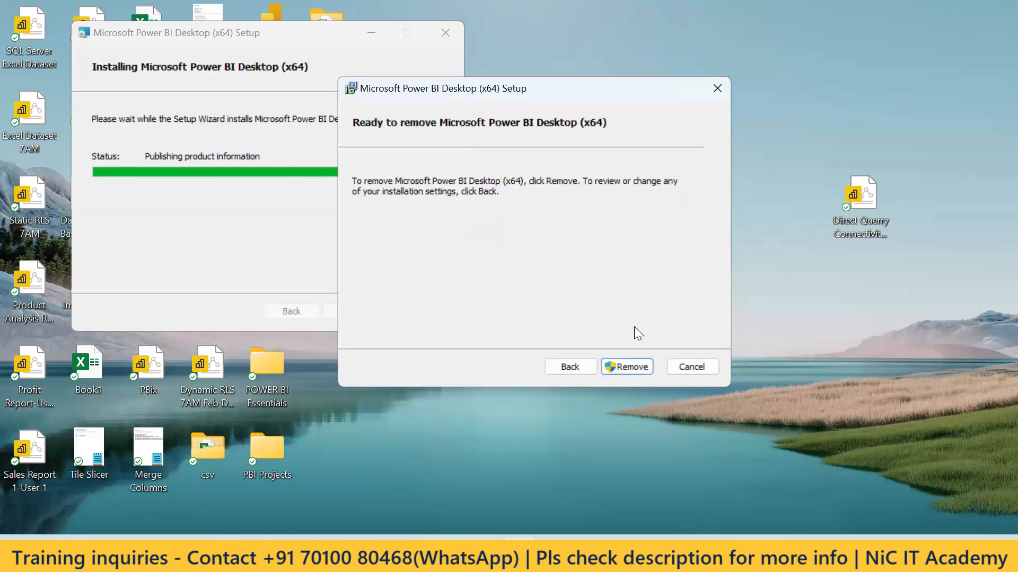
left_click(634, 366)
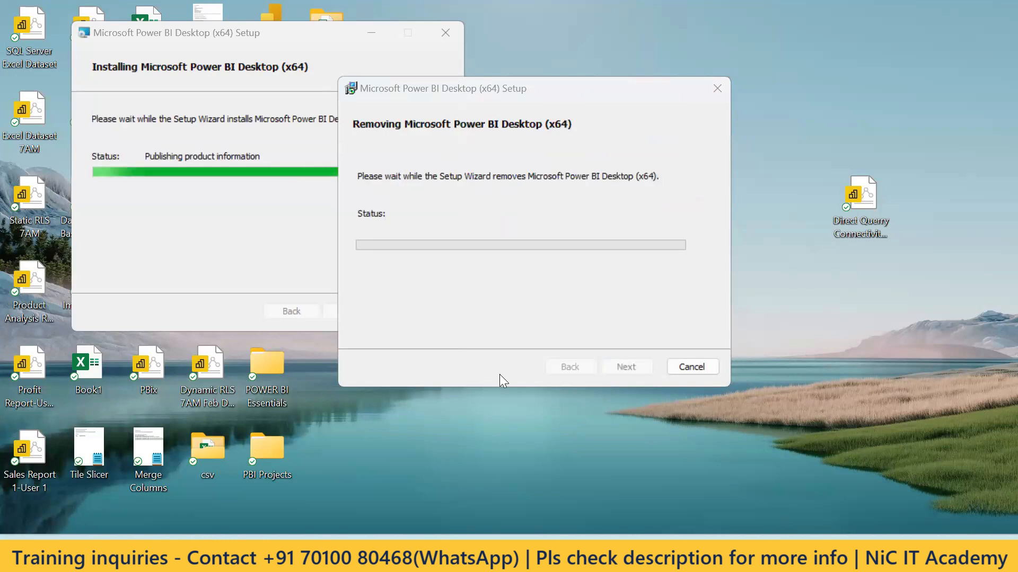
left_click(615, 368)
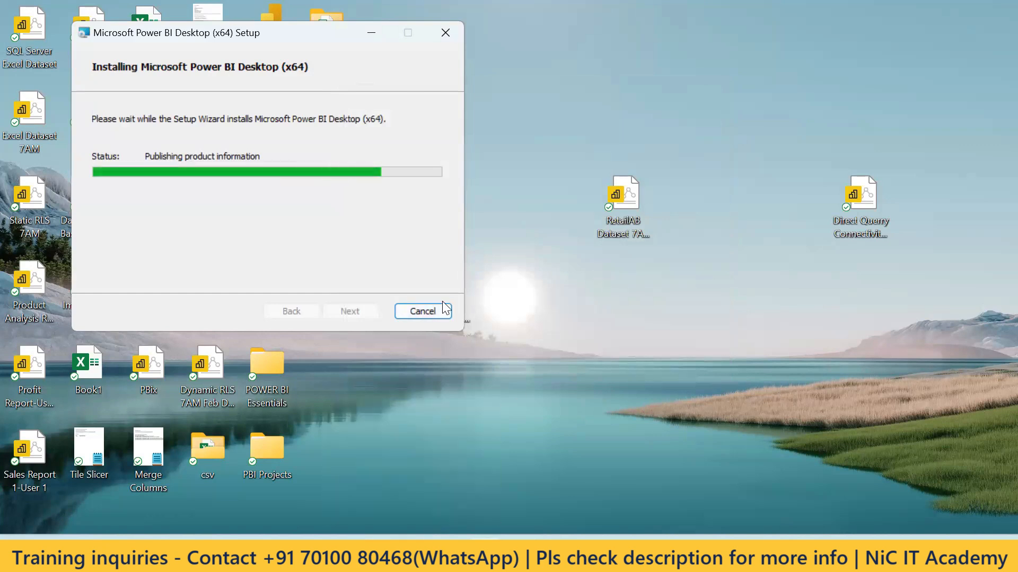
Step: Try removing Power BI Desktop (x64) again with the setup wizard over the Downloads folder, and finish the wizard
left_click(310, 554)
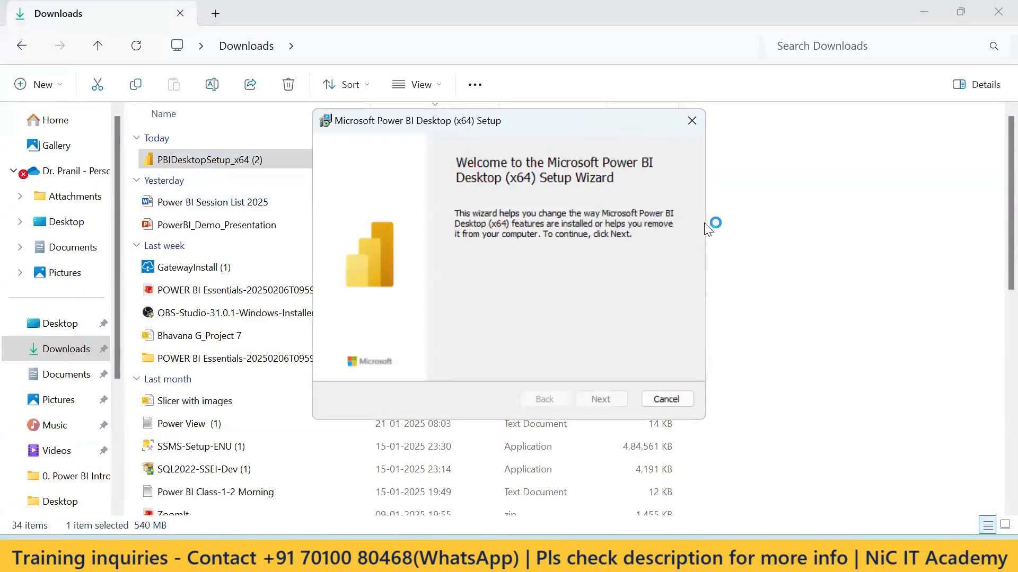
left_click(601, 398)
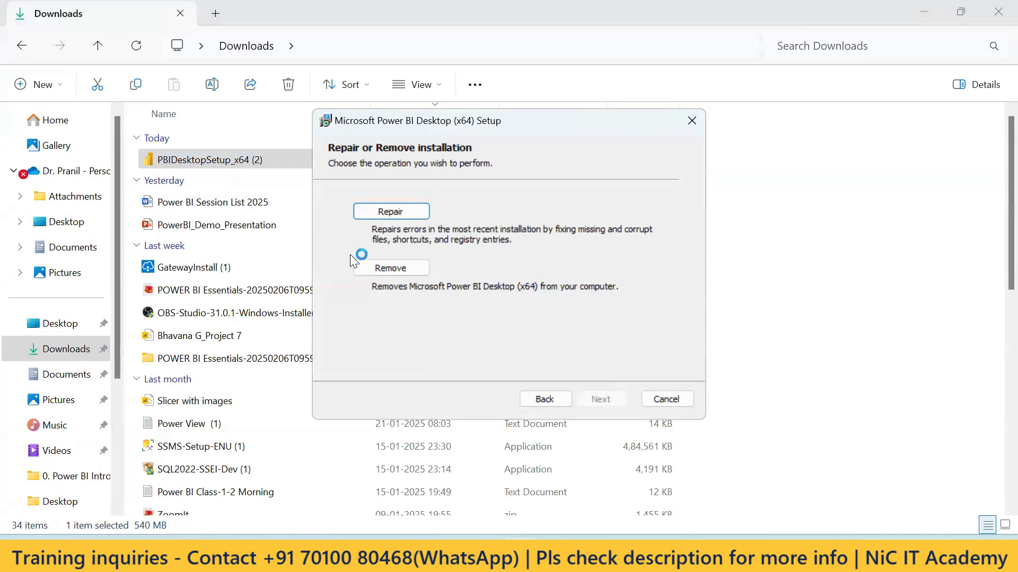
left_click(407, 268)
left_click(609, 398)
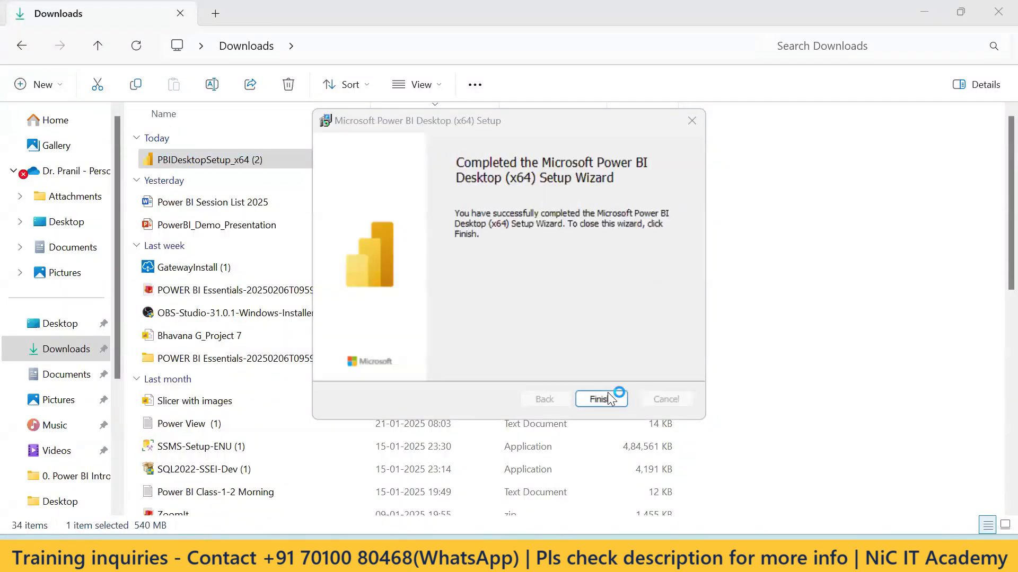
left_click(591, 398)
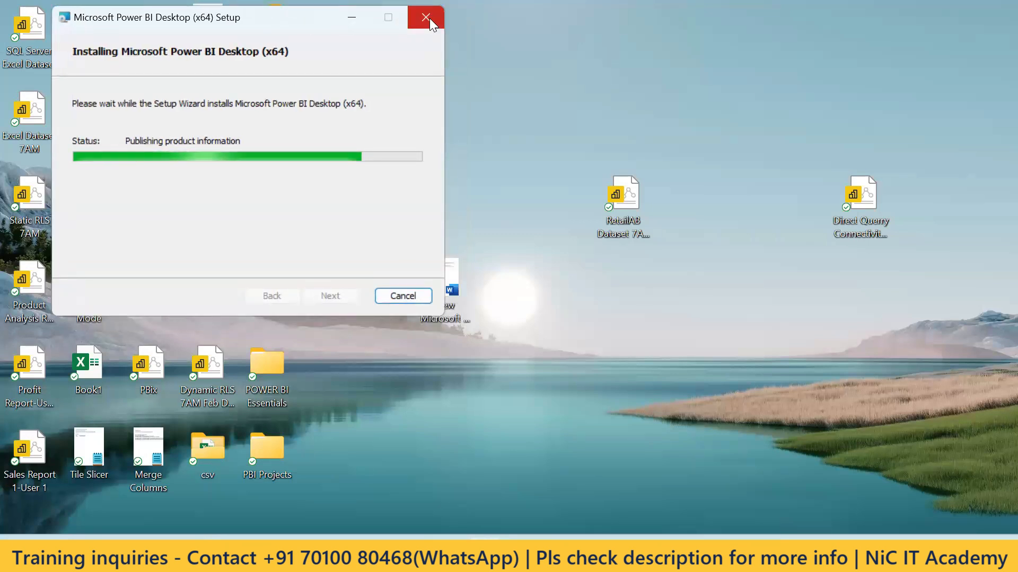
Step: Try to close the stalled Power BI Desktop (x64) installation window
right_click(343, 18)
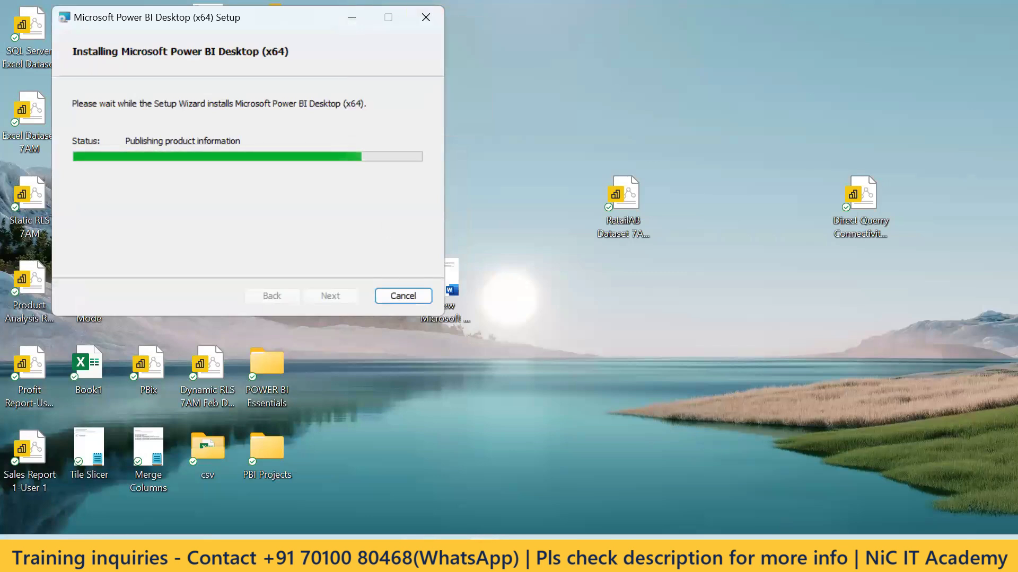
right_click(481, 554)
left_click(458, 509)
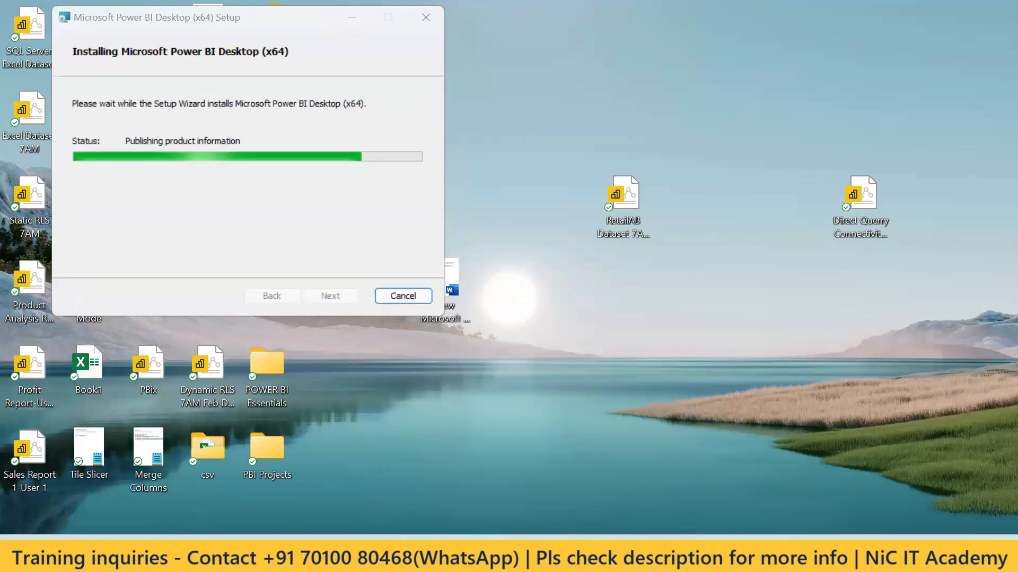
right_click(482, 553)
left_click(463, 509)
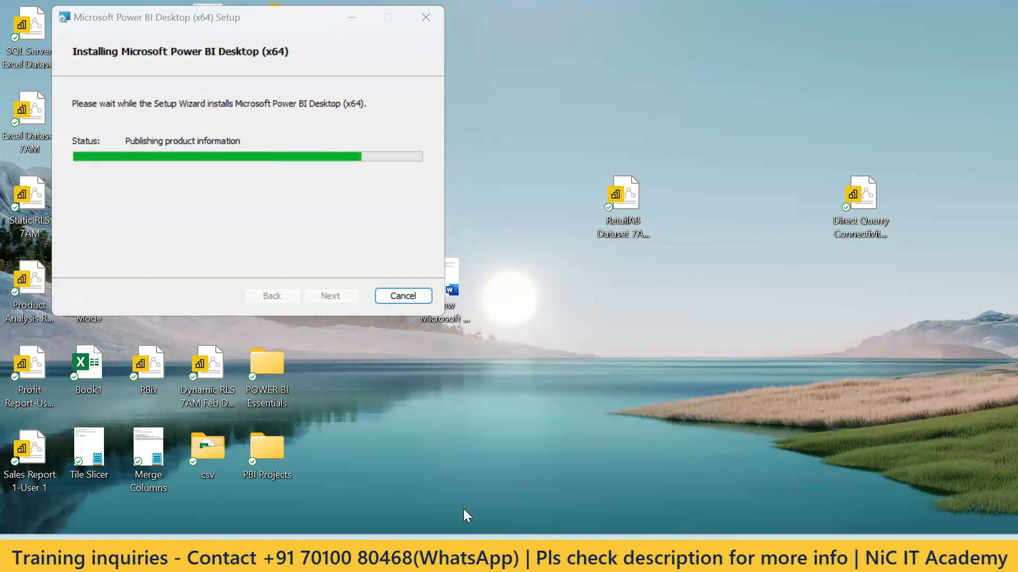
right_click(519, 143)
left_click(567, 222)
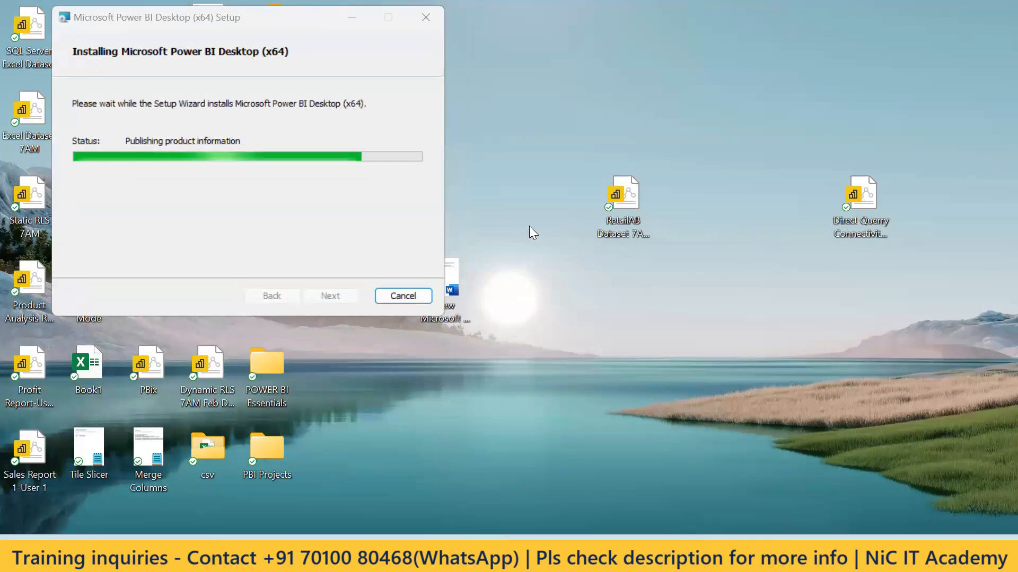
right_click(528, 203)
left_click(565, 272)
right_click(530, 194)
left_click(575, 259)
right_click(499, 134)
left_click(558, 205)
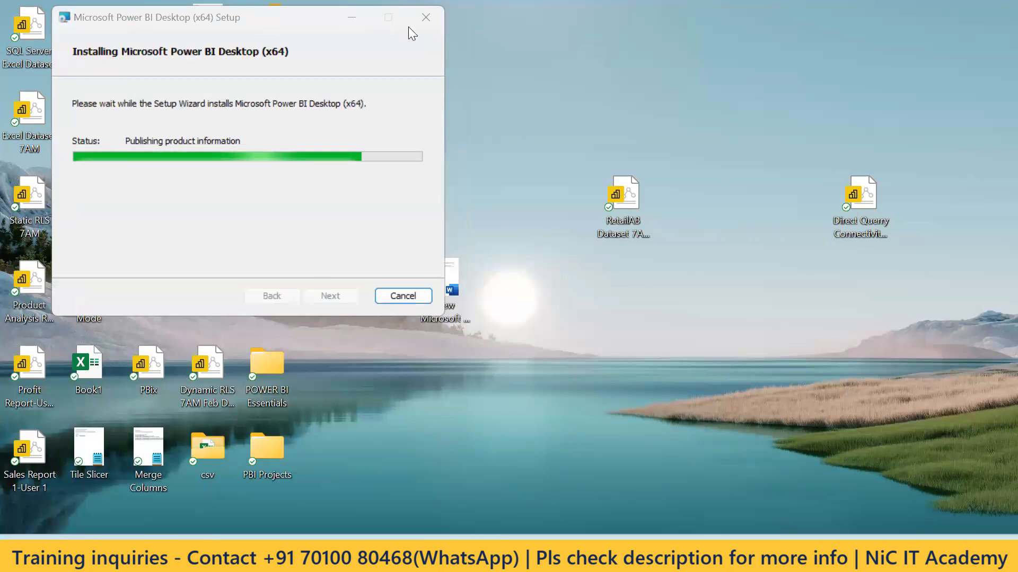
left_click(430, 21)
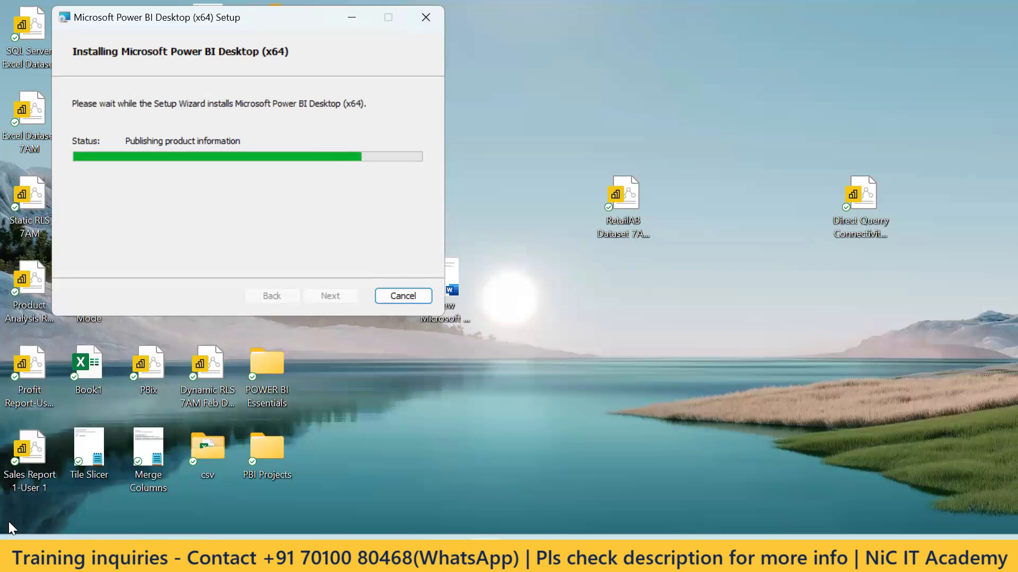
left_click(79, 538)
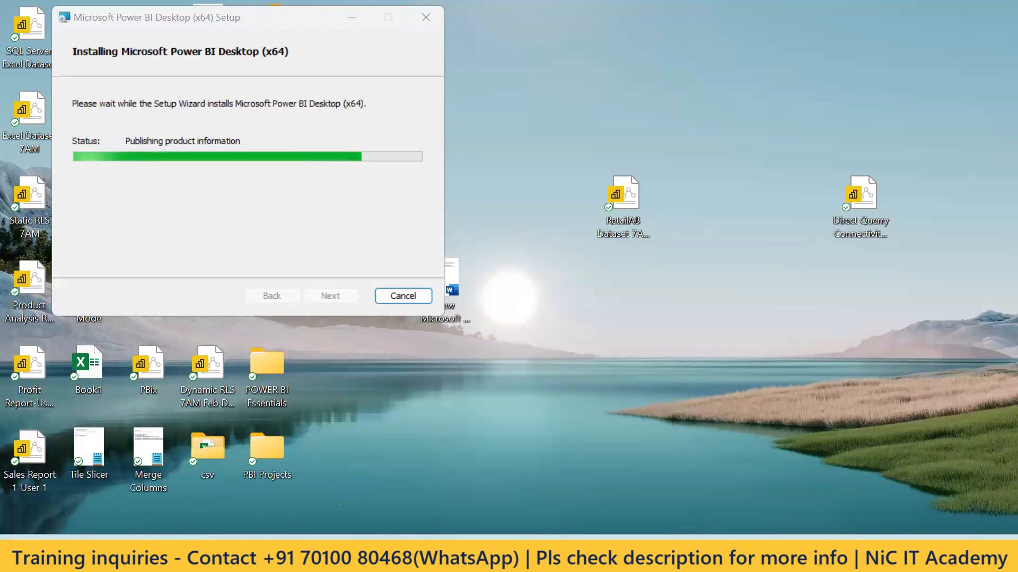
left_click(33, 551)
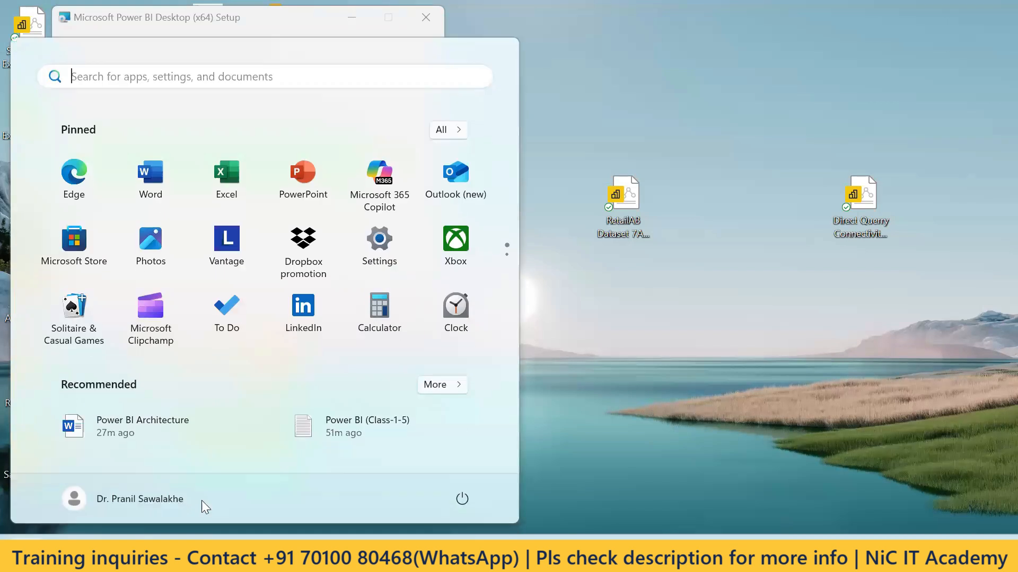
left_click(610, 130)
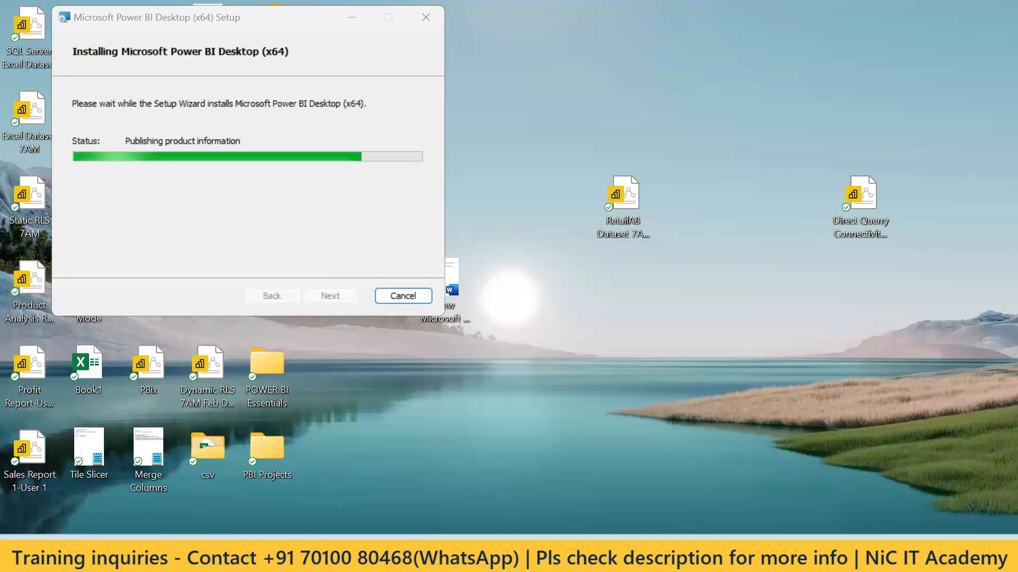
left_click(33, 551)
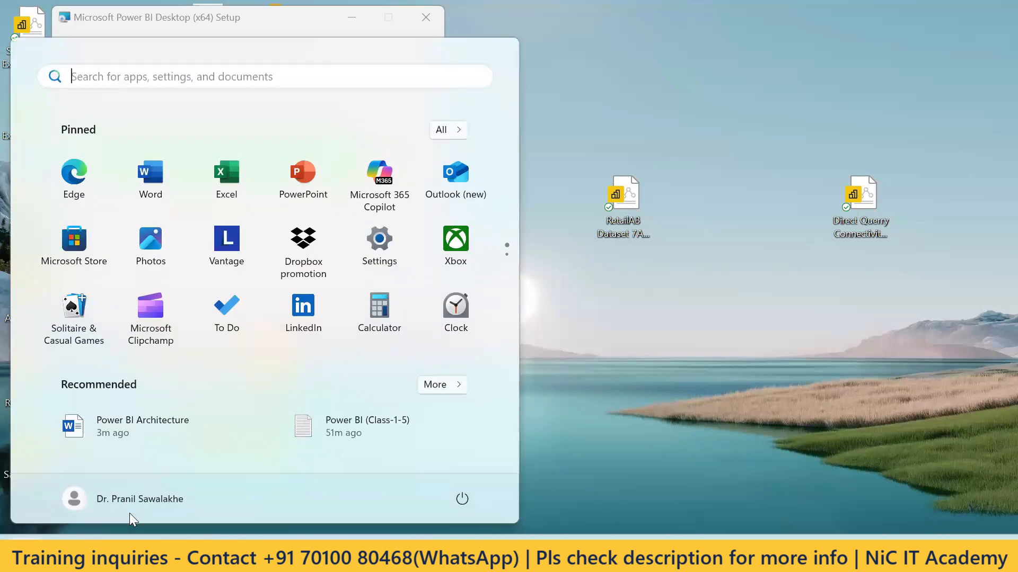
left_click(463, 499)
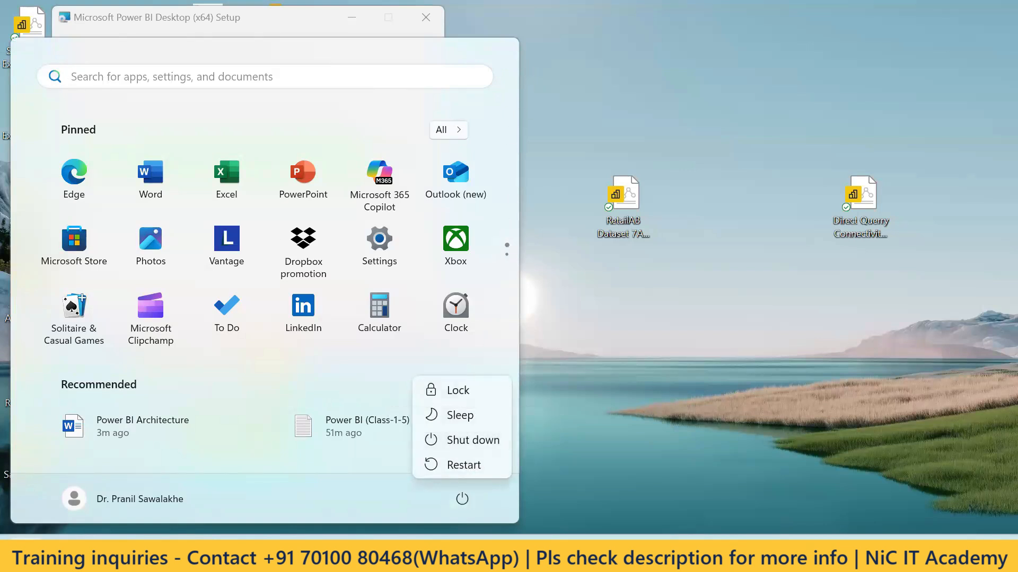
Step: End the Microsoft PowerBI Desktop (x64) setup task in Task Manager, and close Task Manager
right_click(32, 551)
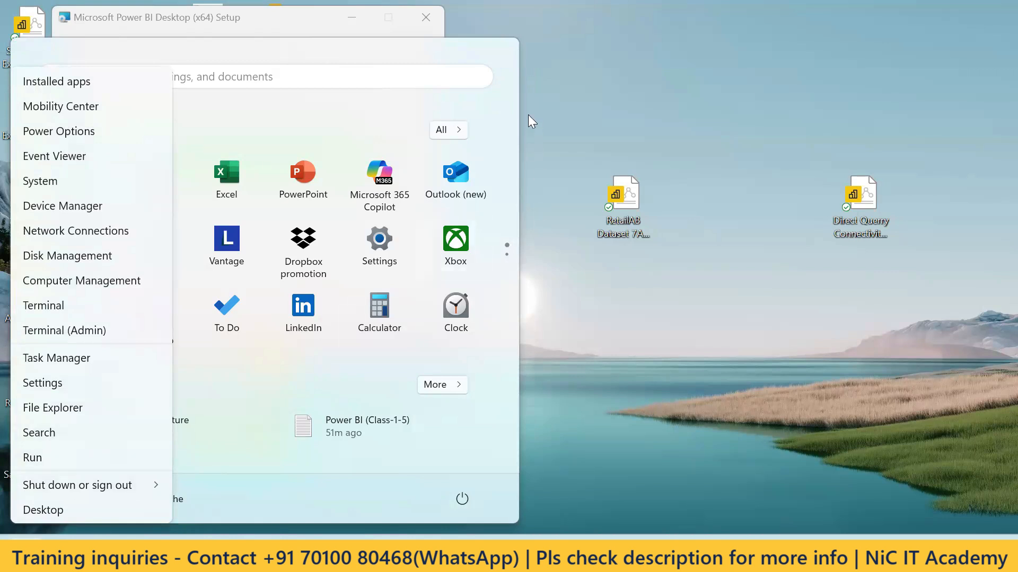
left_click(557, 81)
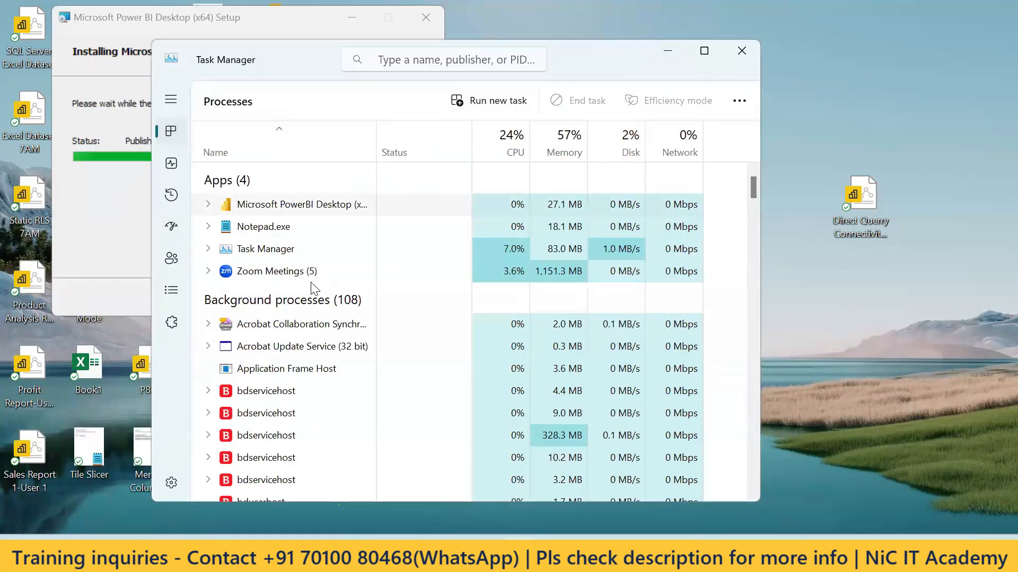
left_click(287, 207)
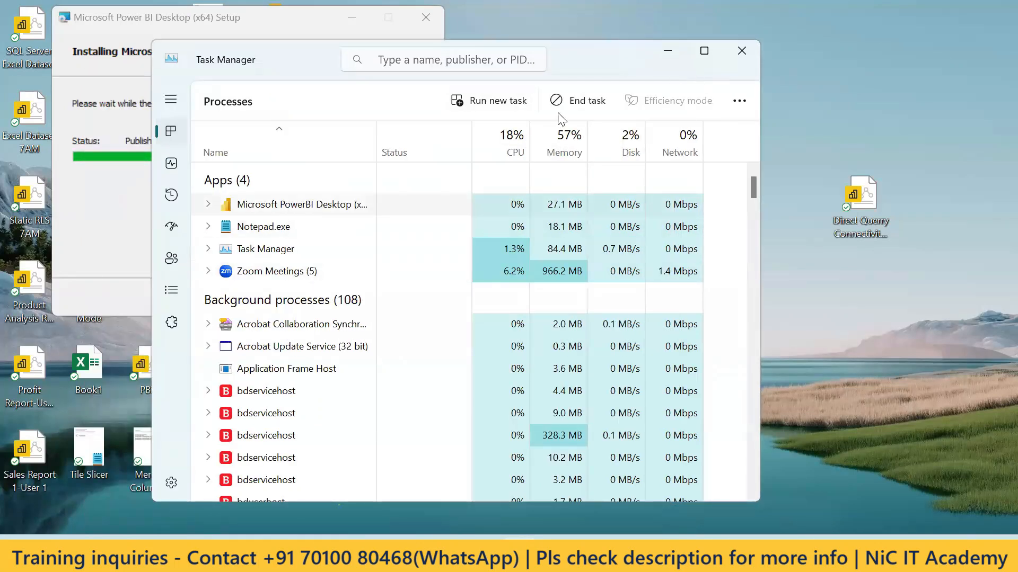
left_click(589, 101)
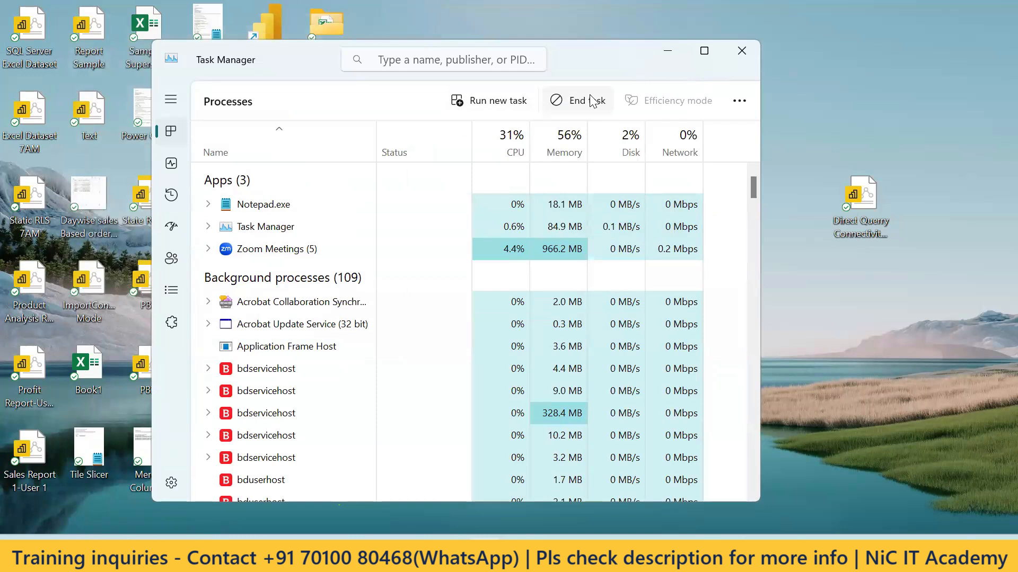
left_click(738, 53)
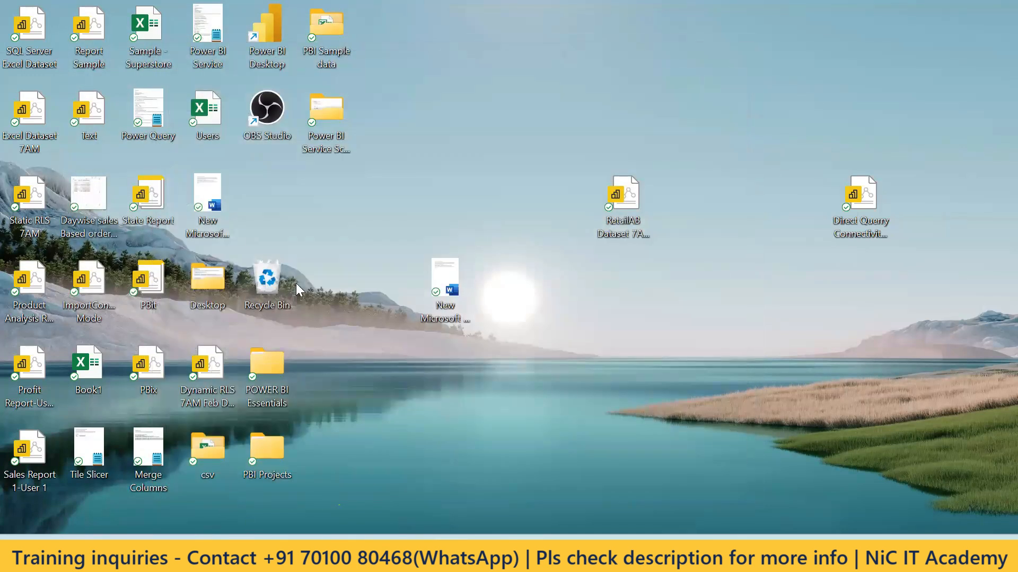
Step: Run PBIDesktopSetup_x64 (2) from the Downloads folder, remove Power BI Desktop (x64) with the setup wizard, and finish the wizard
key("super+e")
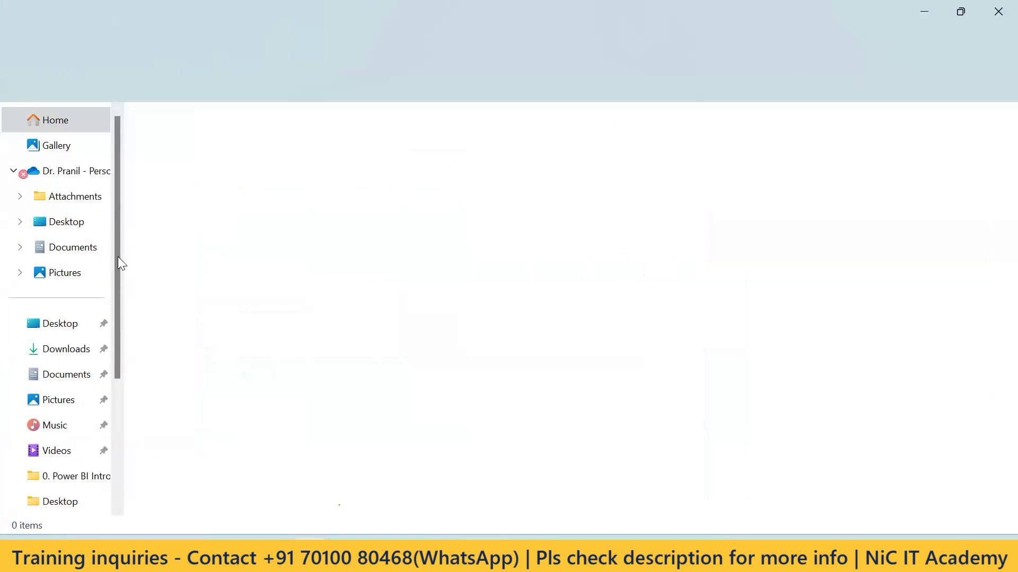
left_click(66, 348)
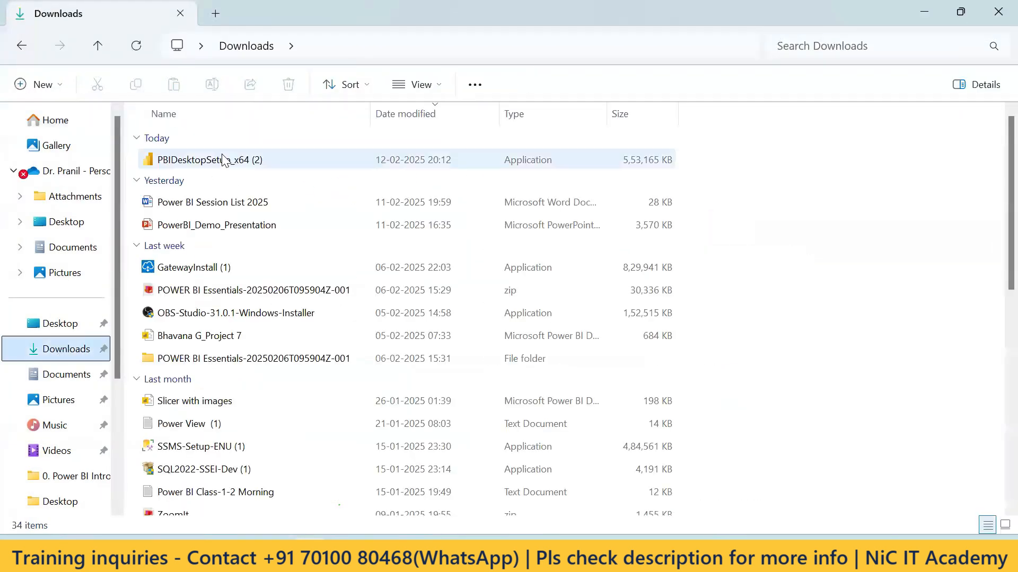
left_click(231, 160)
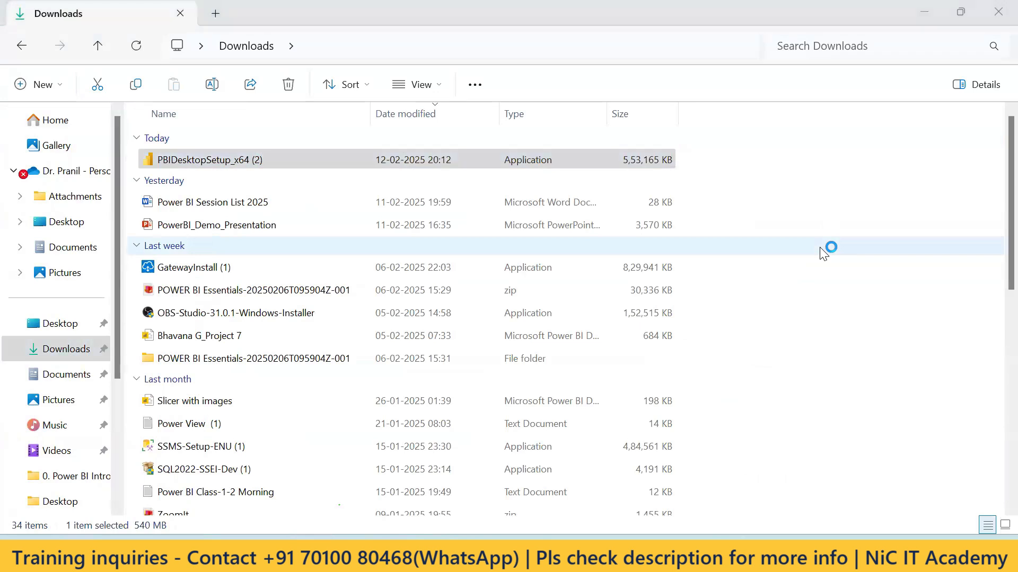
left_click(623, 392)
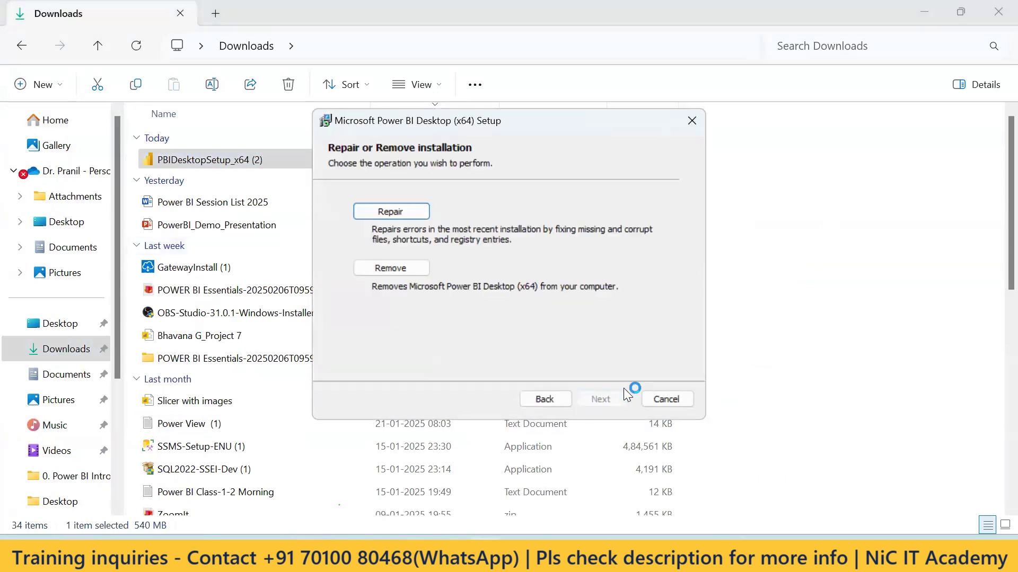
left_click(418, 268)
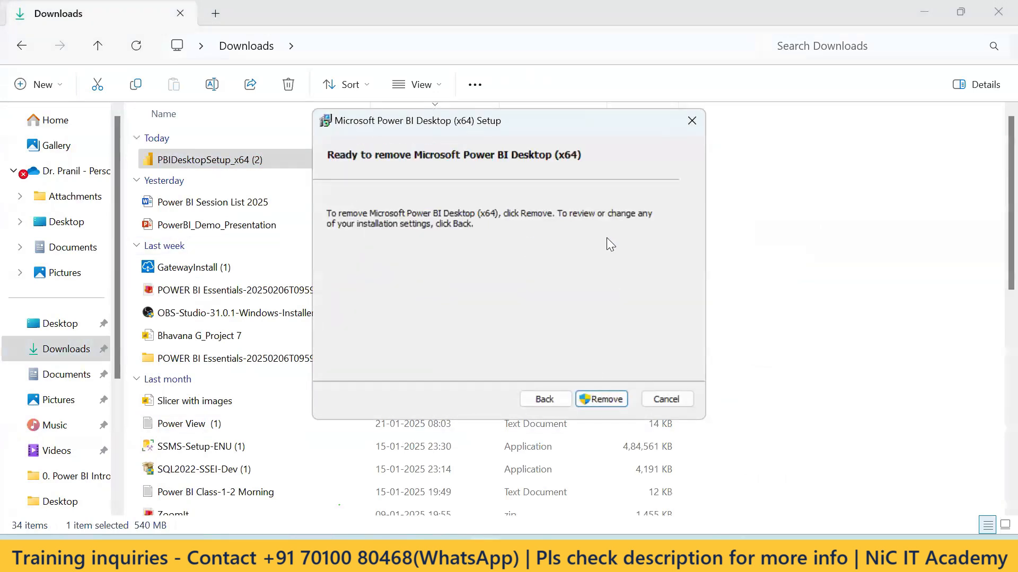
left_click(602, 395)
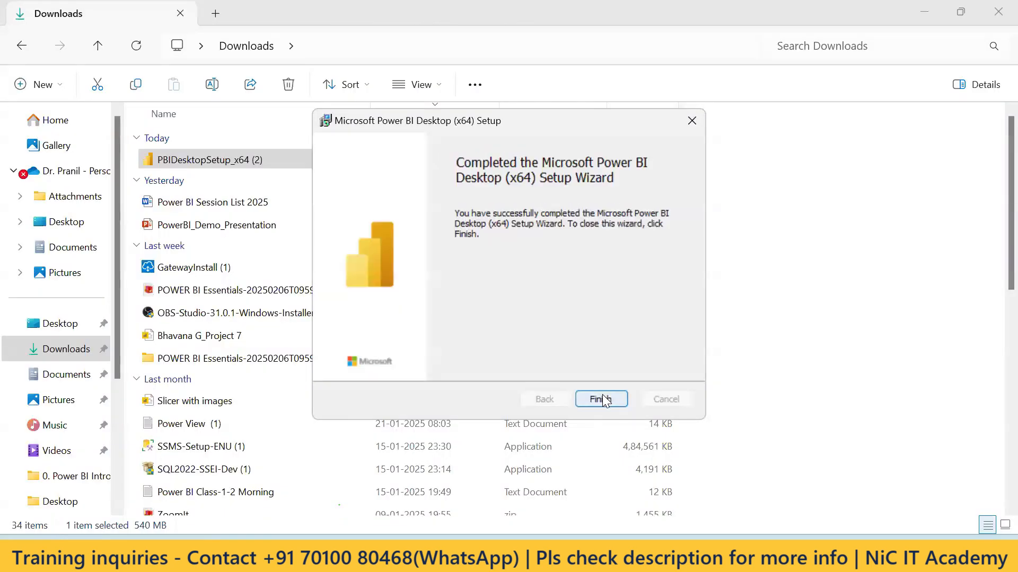
left_click(603, 397)
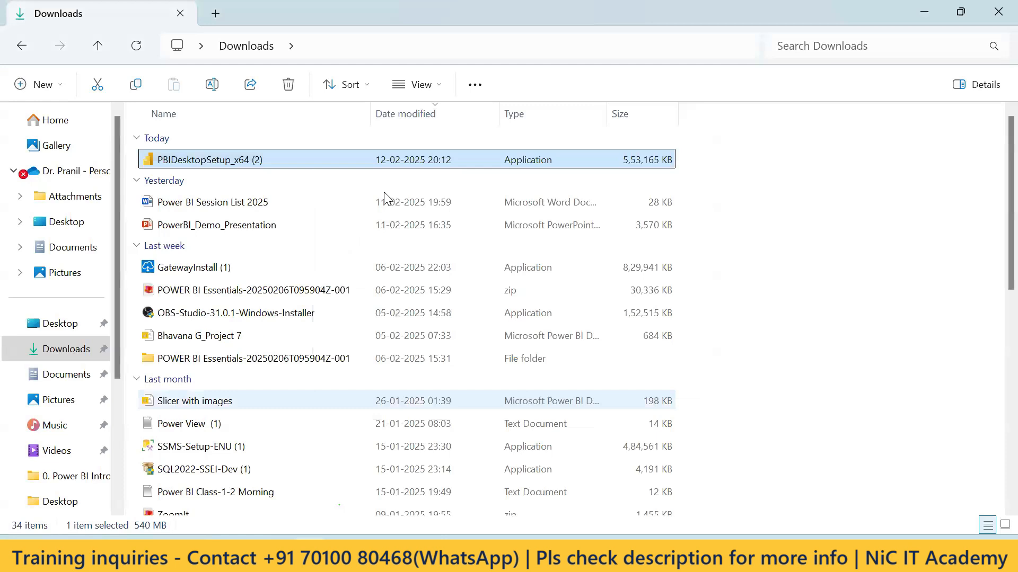
double_click(220, 161)
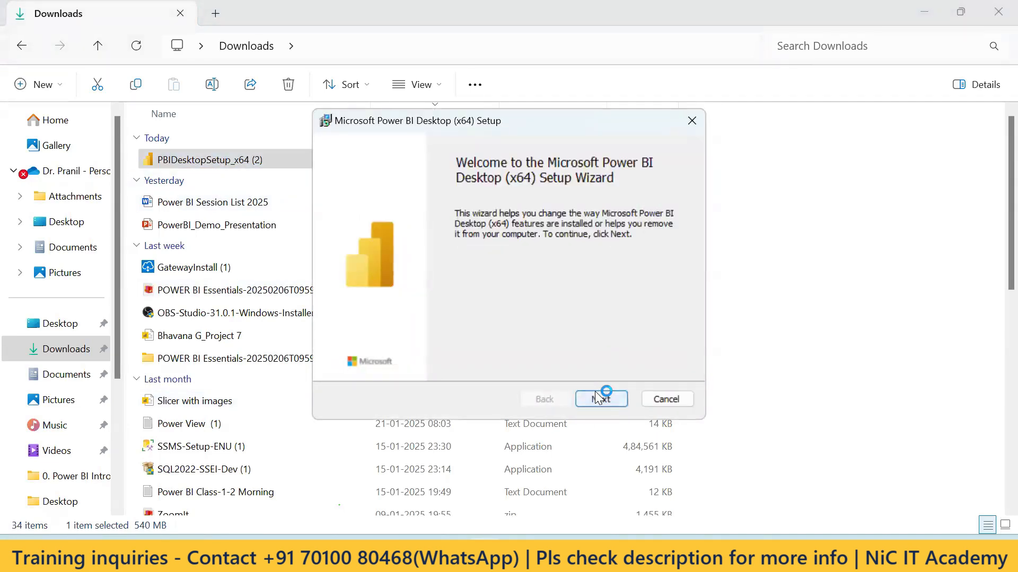
left_click(599, 397)
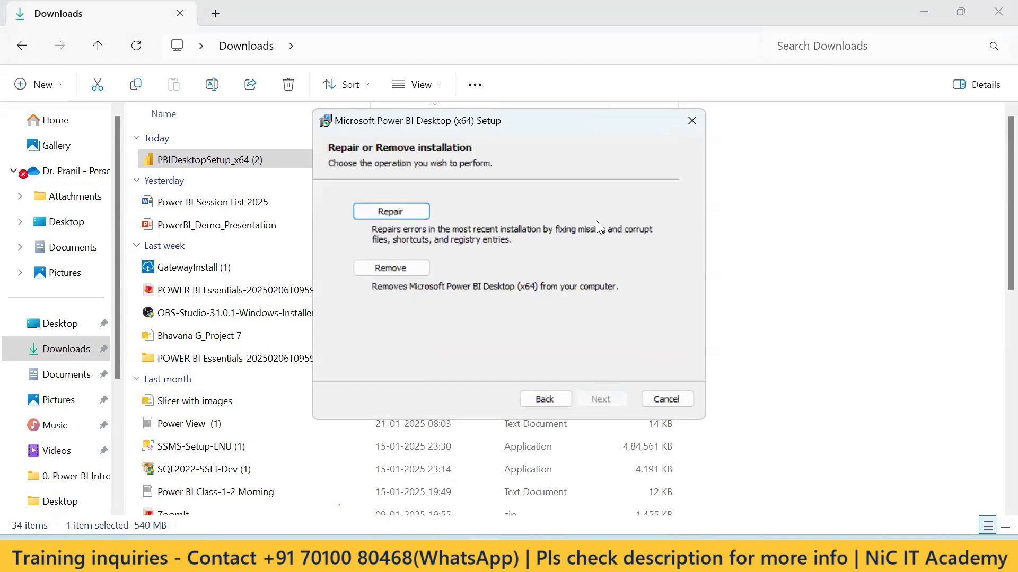
left_click(691, 121)
left_click(479, 300)
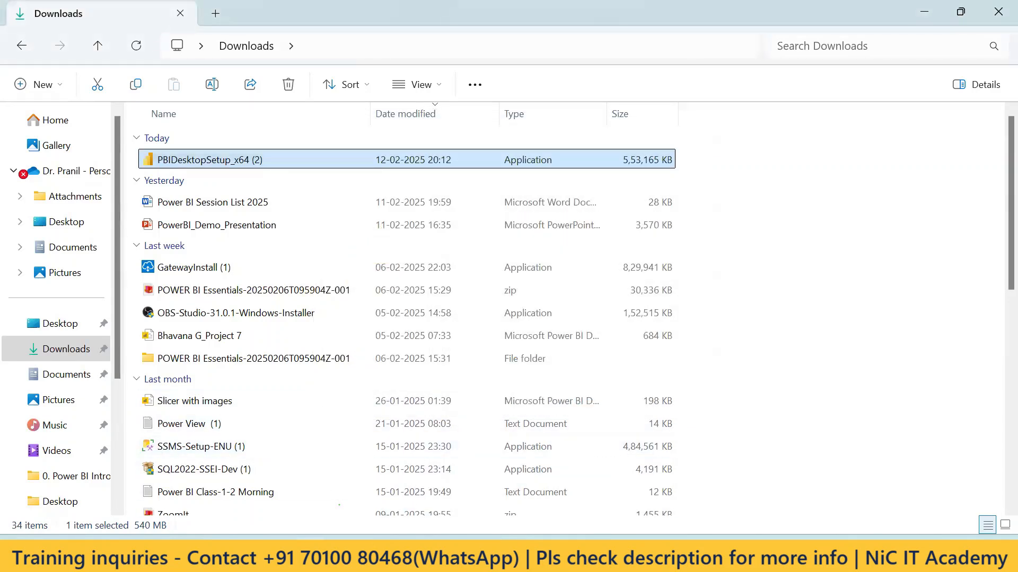
Step: Open Programs and Features from Control Panel and look through the installed programs for Power BI Desktop
key("super")
type("contr")
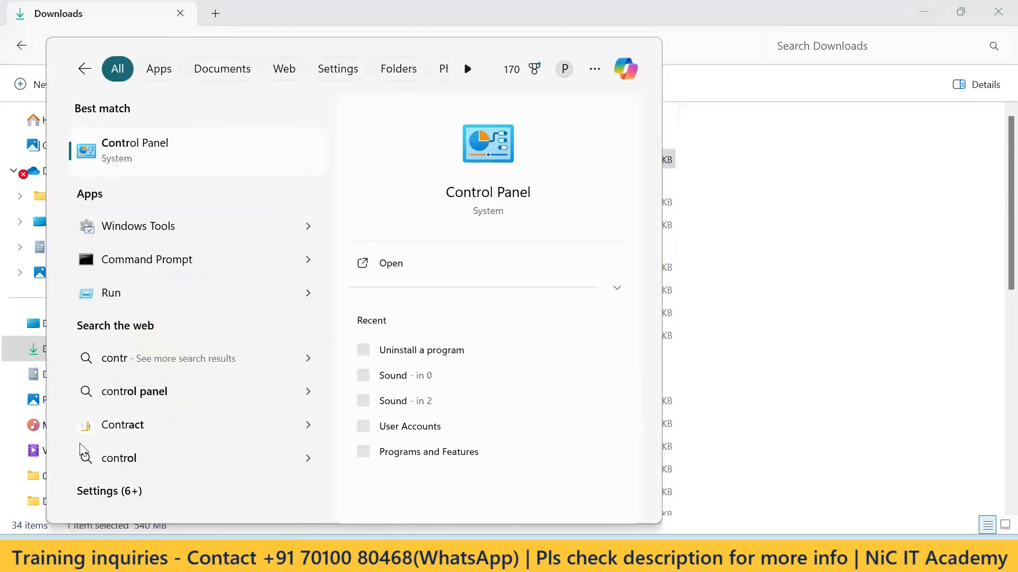
left_click(154, 160)
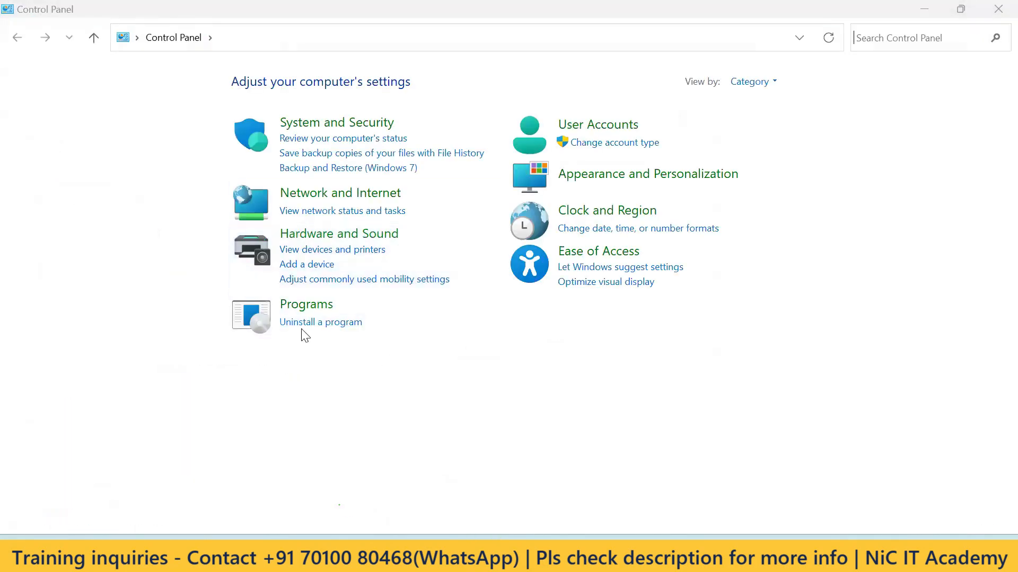
left_click(306, 324)
scroll(371, 350, "down", 3)
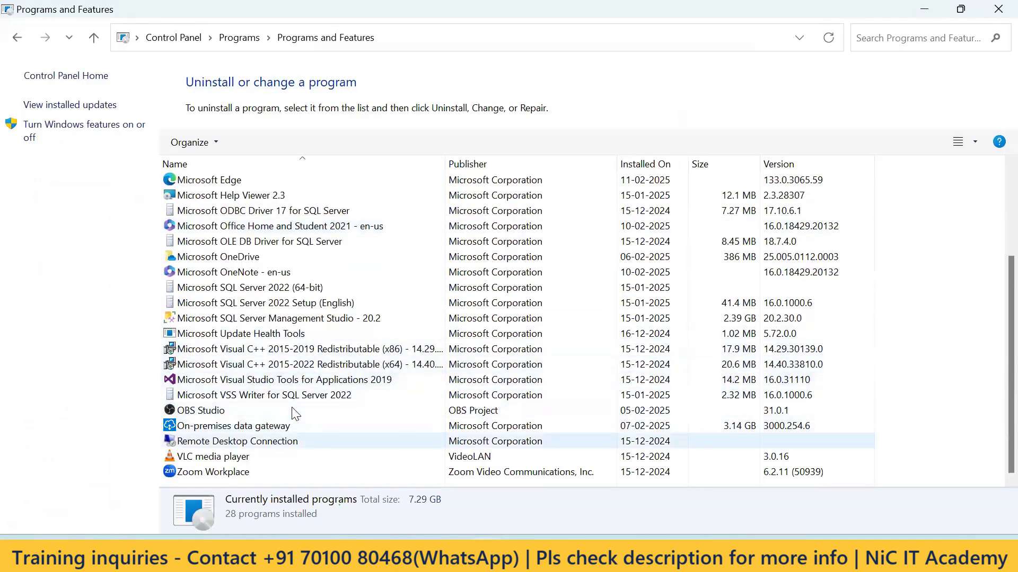
scroll(295, 414, "up", 3)
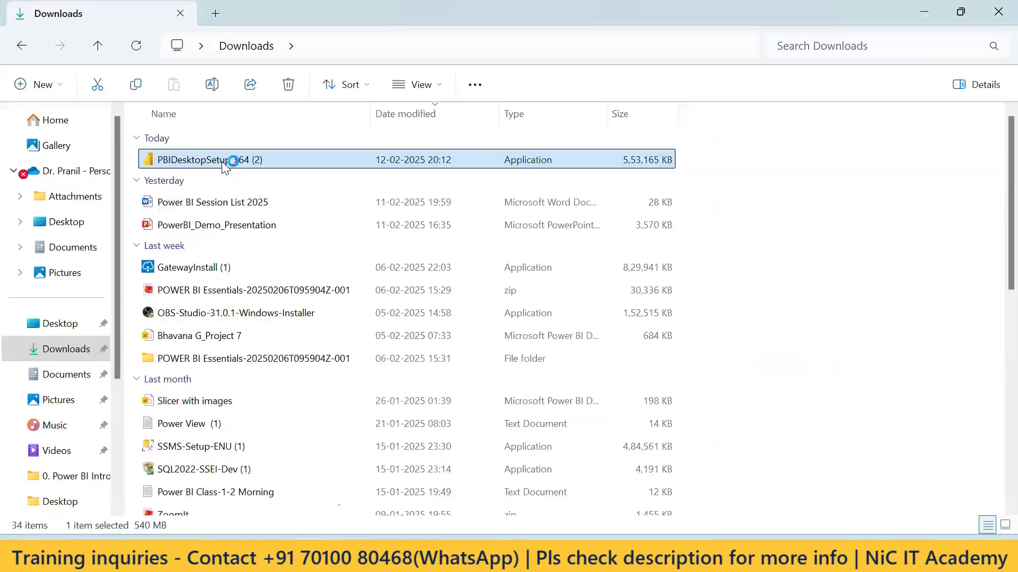
Step: Run PBIDesktopSetup_x64 (2) again, repair the Power BI Desktop (x64) installation, finish the wizard, and close the Downloads folder
double_click(223, 160)
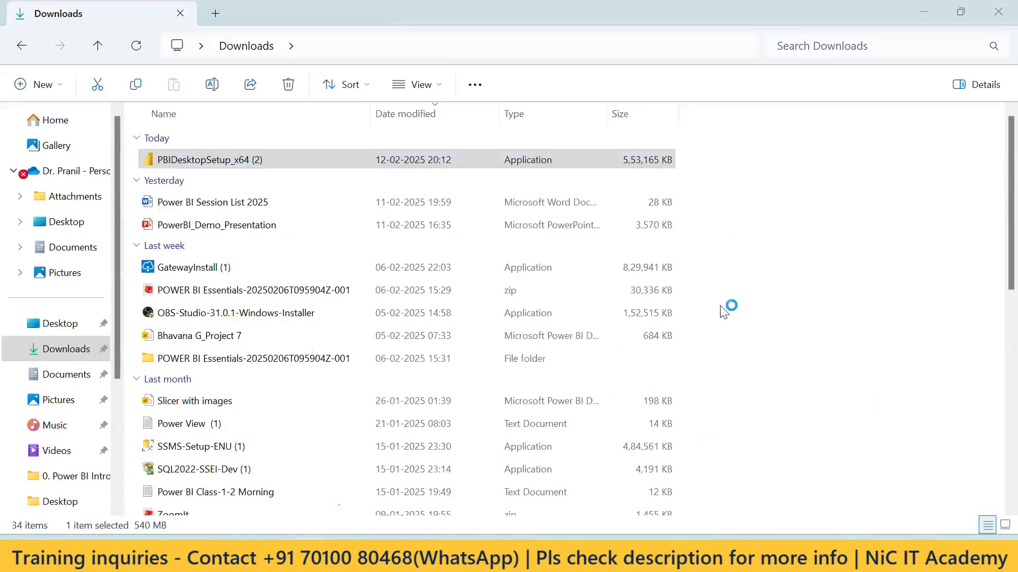
left_click(612, 397)
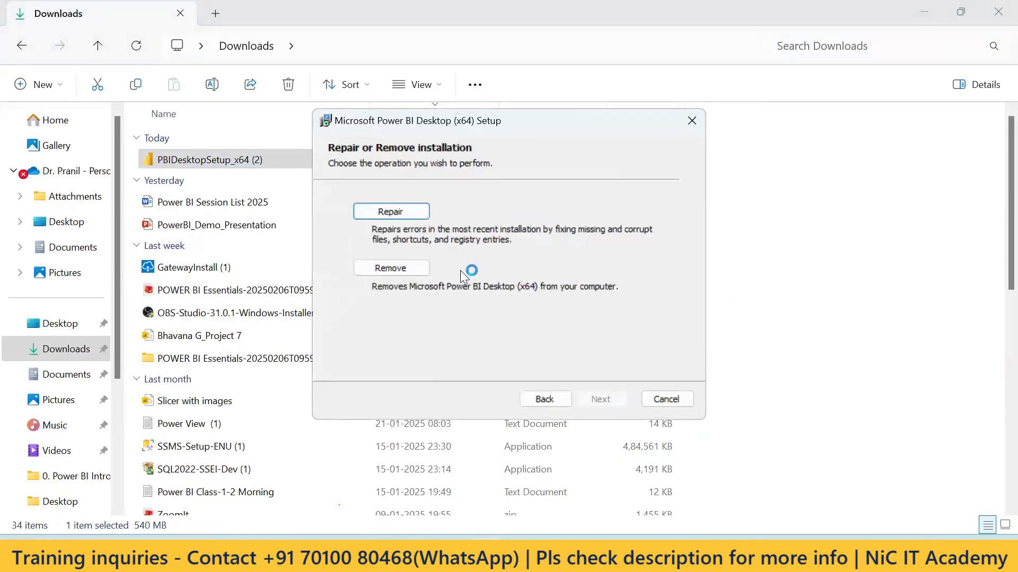
left_click(402, 214)
key("Return")
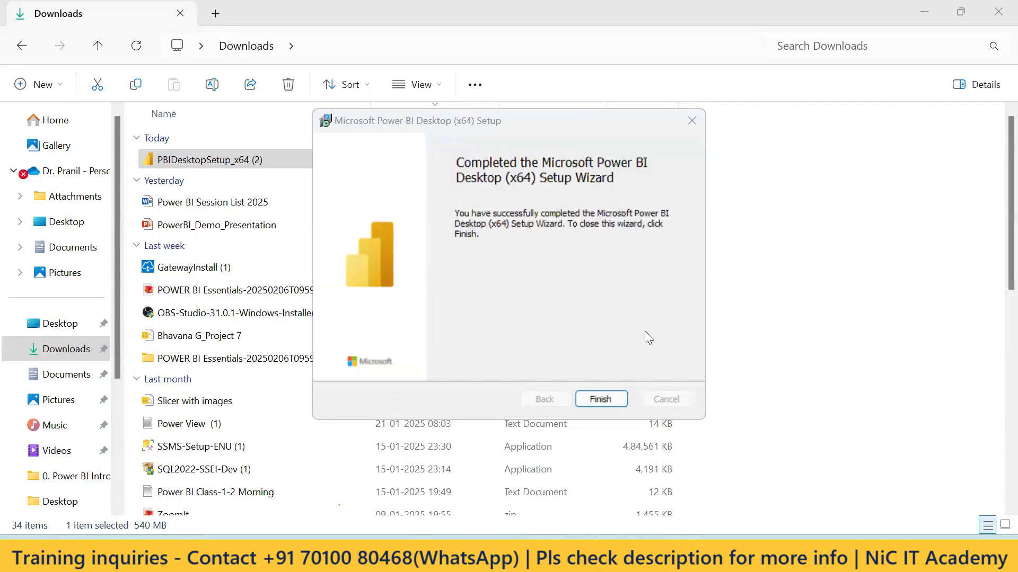
left_click(608, 398)
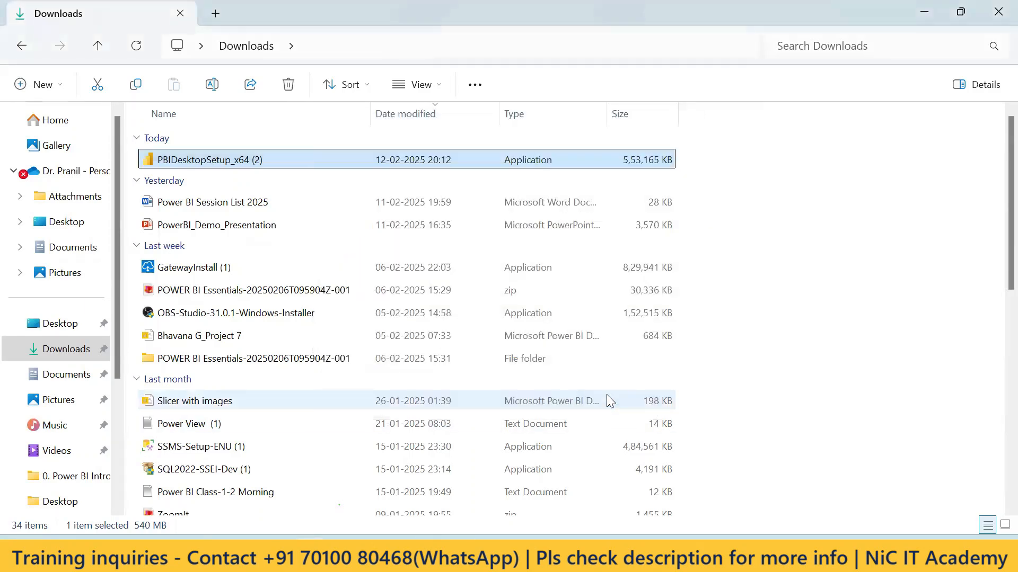
left_click(997, 11)
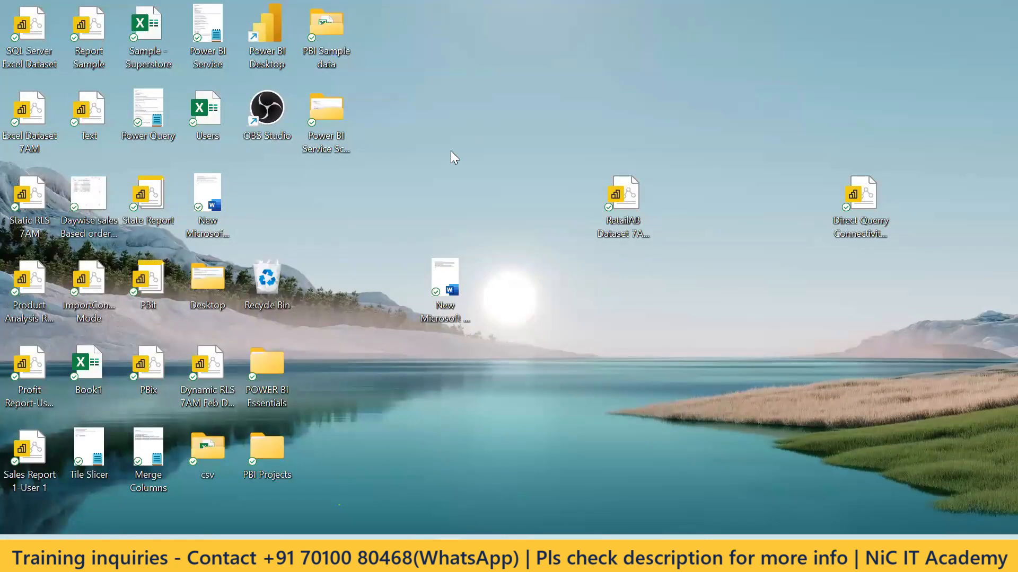
right_click(452, 154)
left_click(469, 52)
double_click(312, 139)
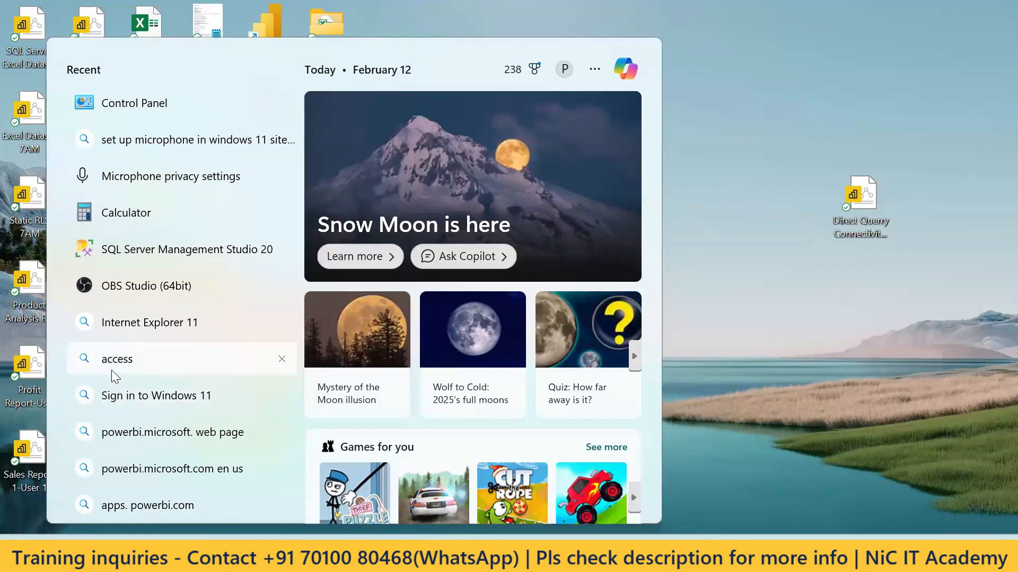
Step: Launch Power BI Desktop from Windows search and from its desktop shortcut, and close the splash screen covered by the other one
type("powe")
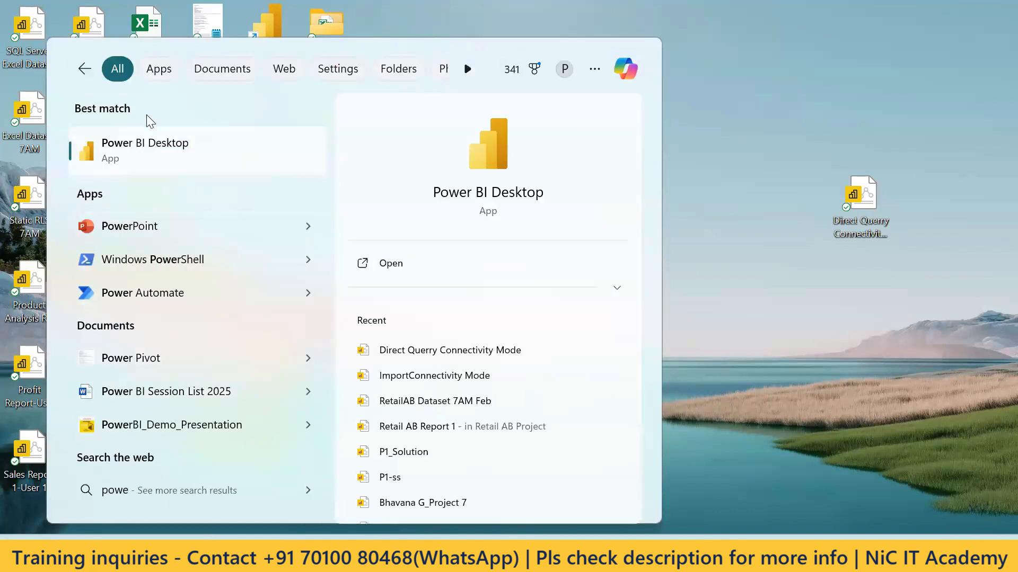
left_click(179, 162)
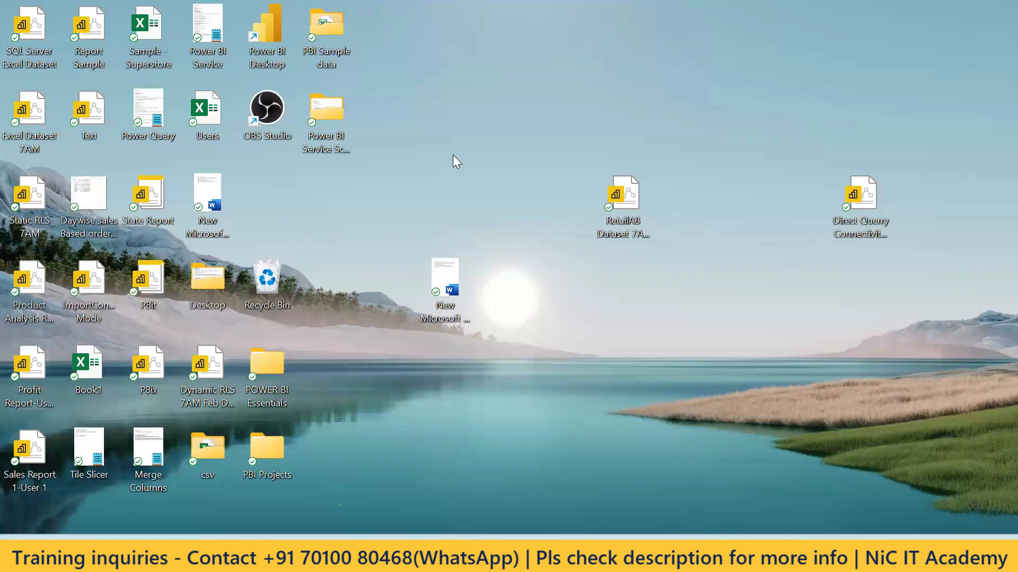
double_click(267, 48)
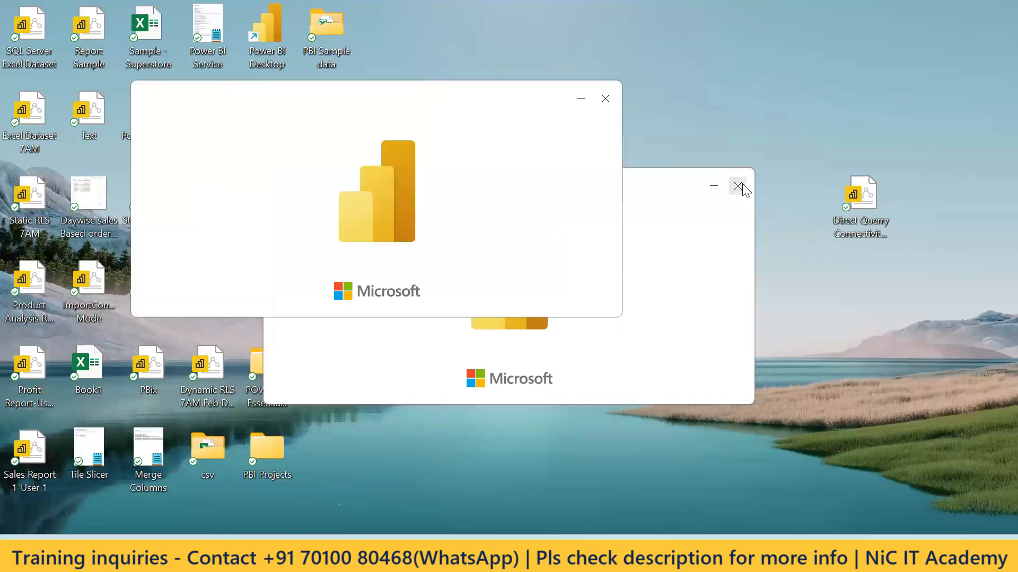
left_click(739, 187)
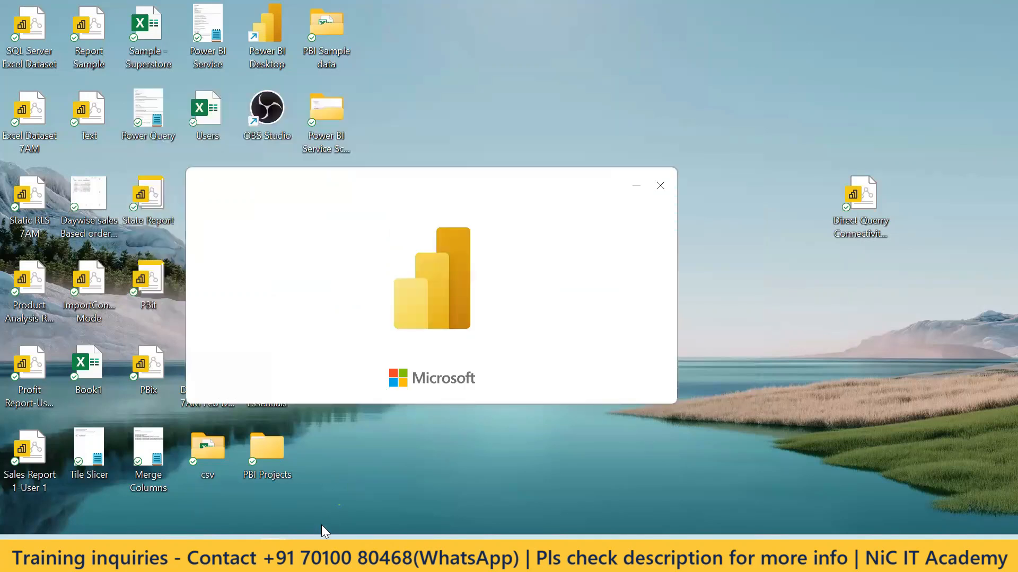
Step: Bring the Untitled Power BI Desktop window to the front and start a blank report
mouse_move(274, 537)
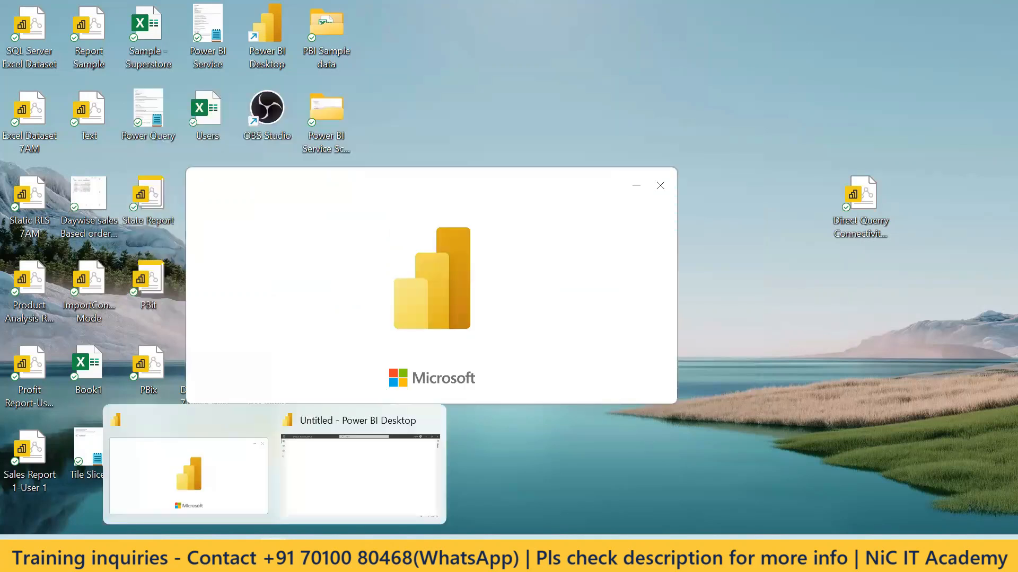
left_click(324, 481)
mouse_move(301, 522)
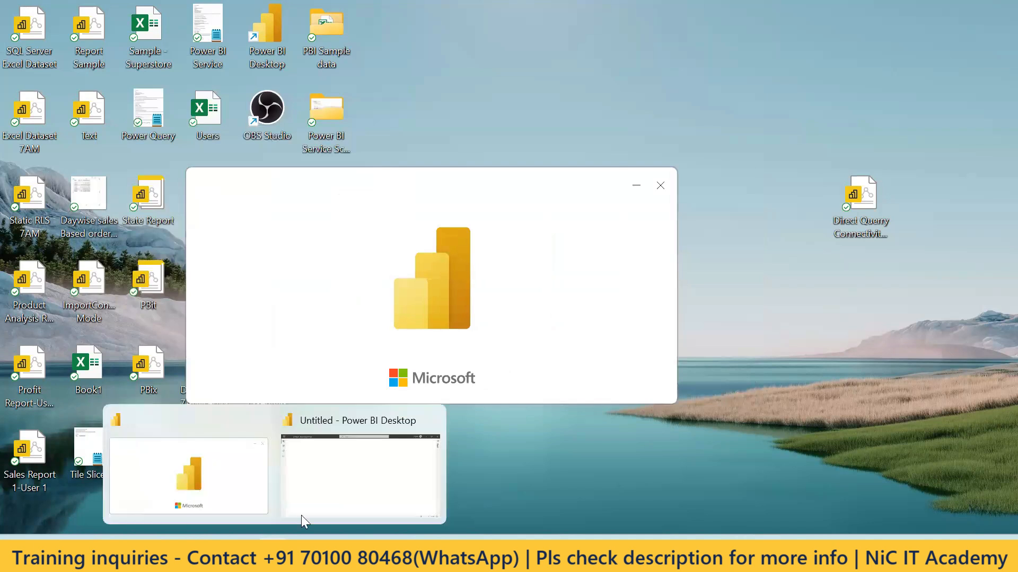
left_click(321, 493)
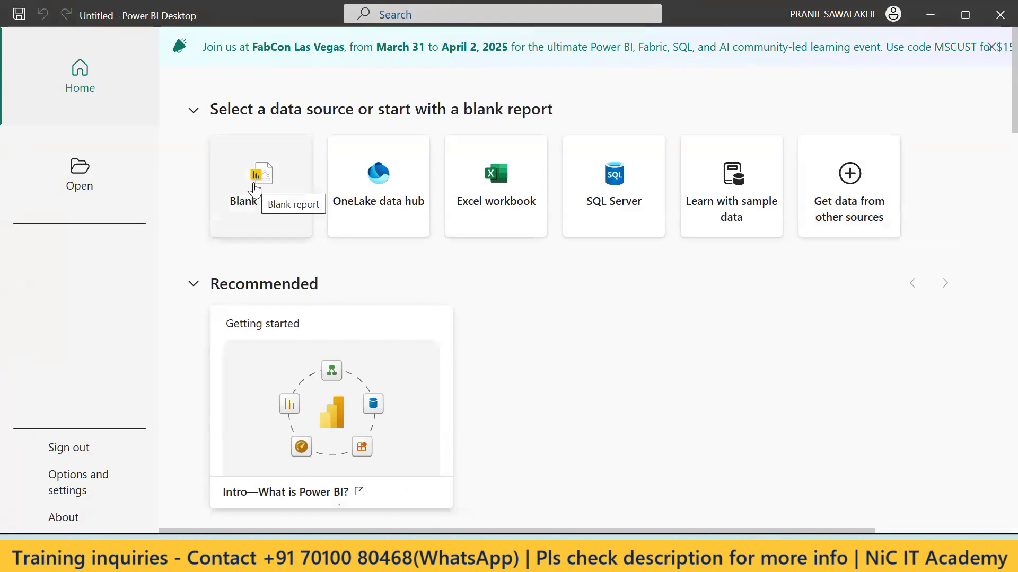
left_click(255, 187)
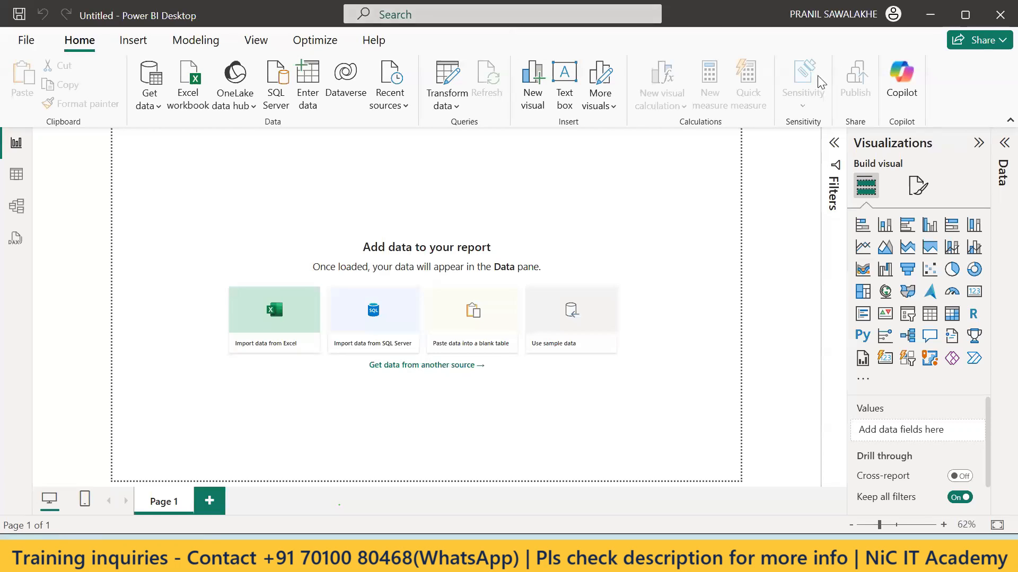
Step: Expand the Data pane, look at the Table view and the Model view with its Properties pane collapsed, and return to Report view
left_click(1002, 144)
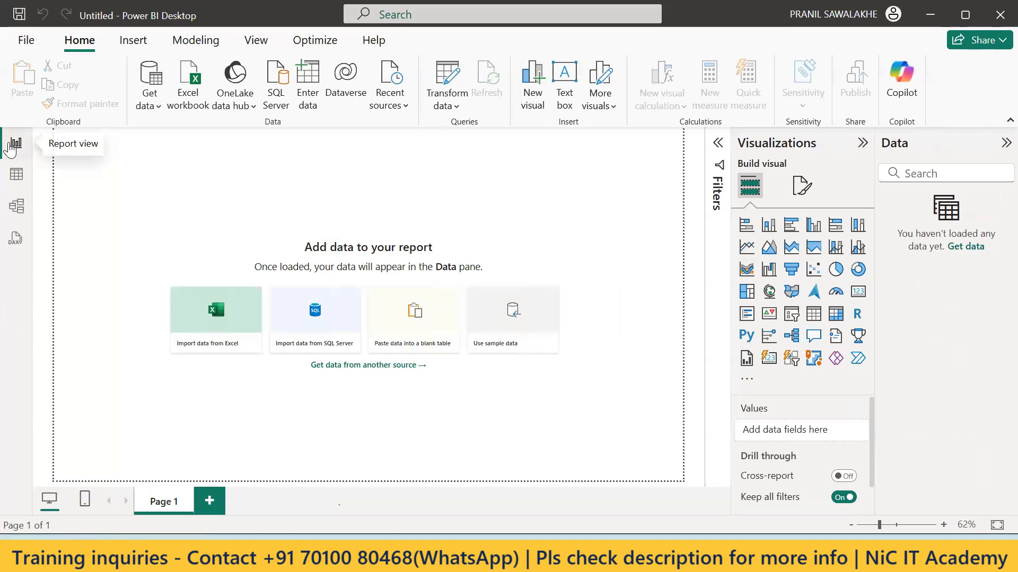
left_click(18, 172)
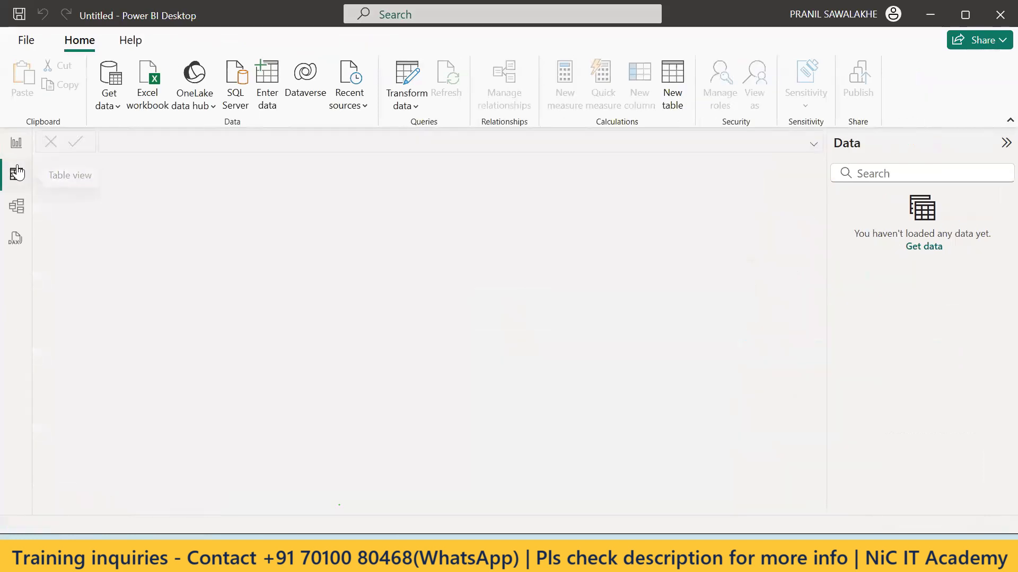
left_click(17, 207)
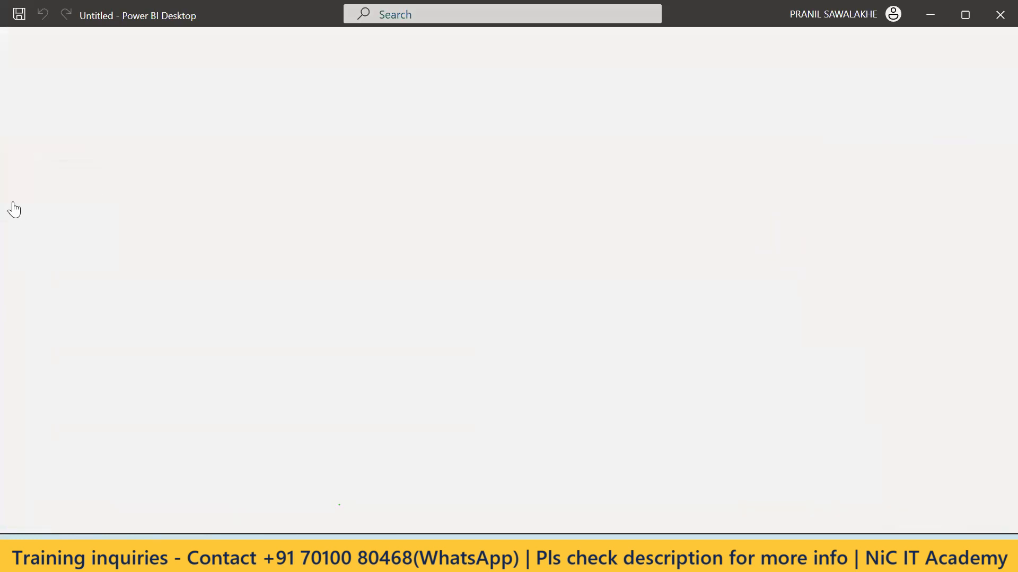
left_click(785, 144)
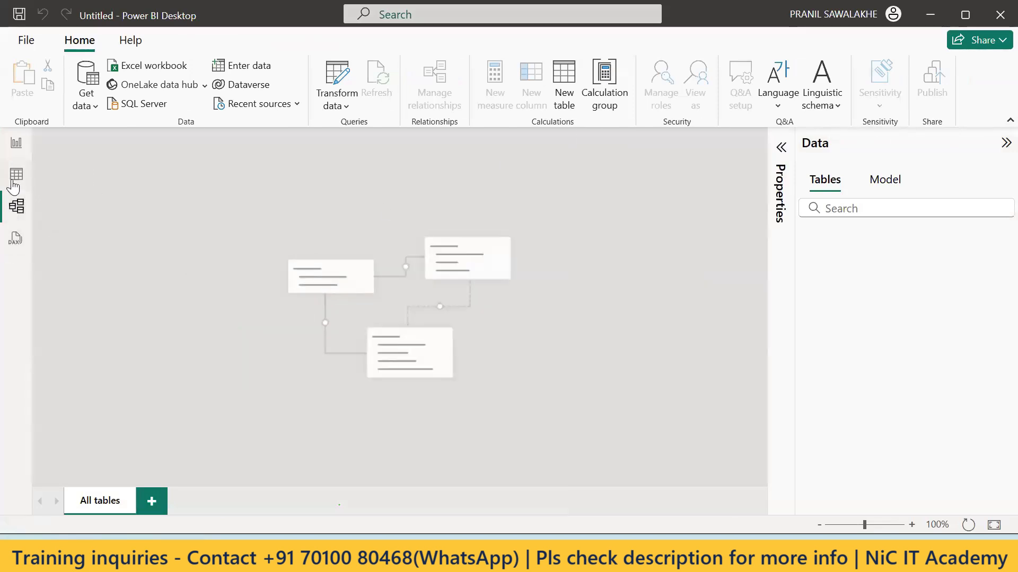
left_click(17, 144)
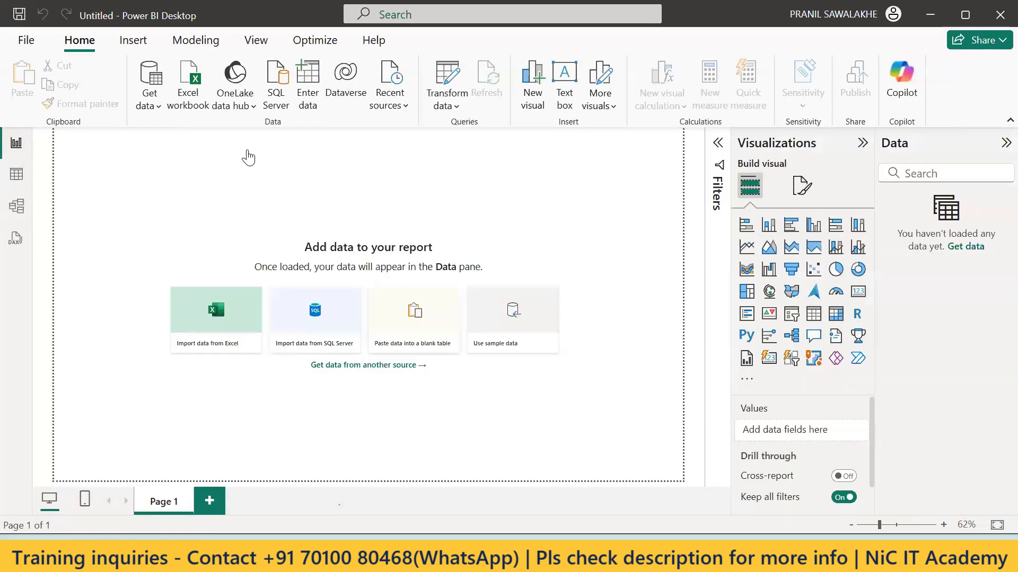
Step: Close Power BI Desktop and start it again from its desktop shortcut
left_click(1000, 15)
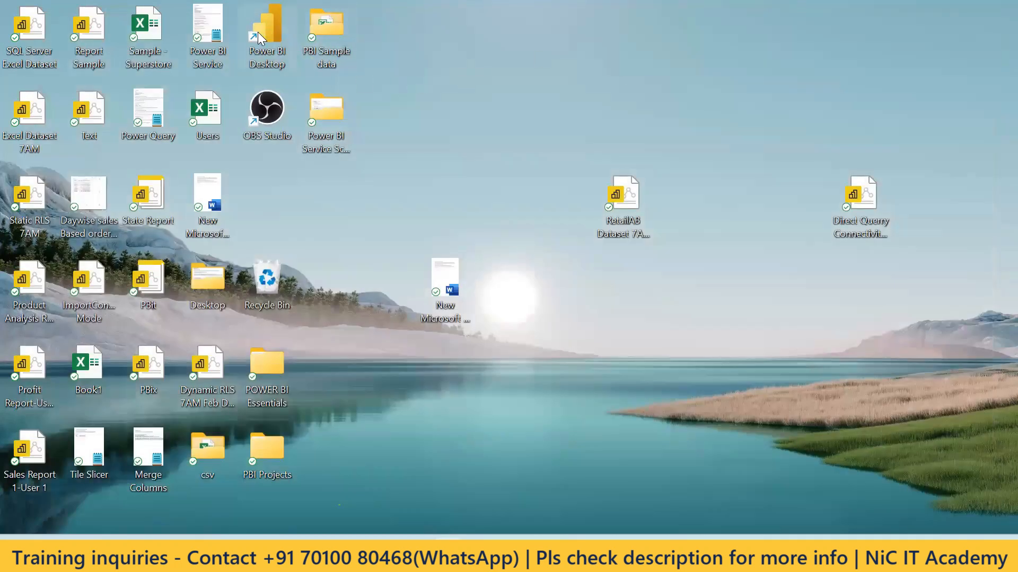
double_click(258, 32)
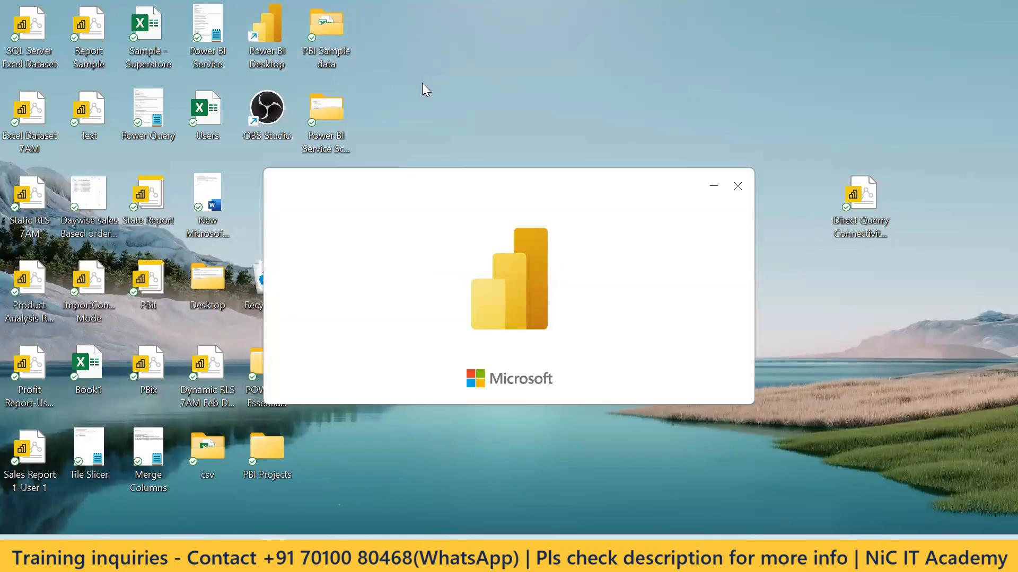
Step: Switch to Notepad and find the Power BI Desktop section in the class notes Power BI (Class-1-5).txt
left_click(414, 464)
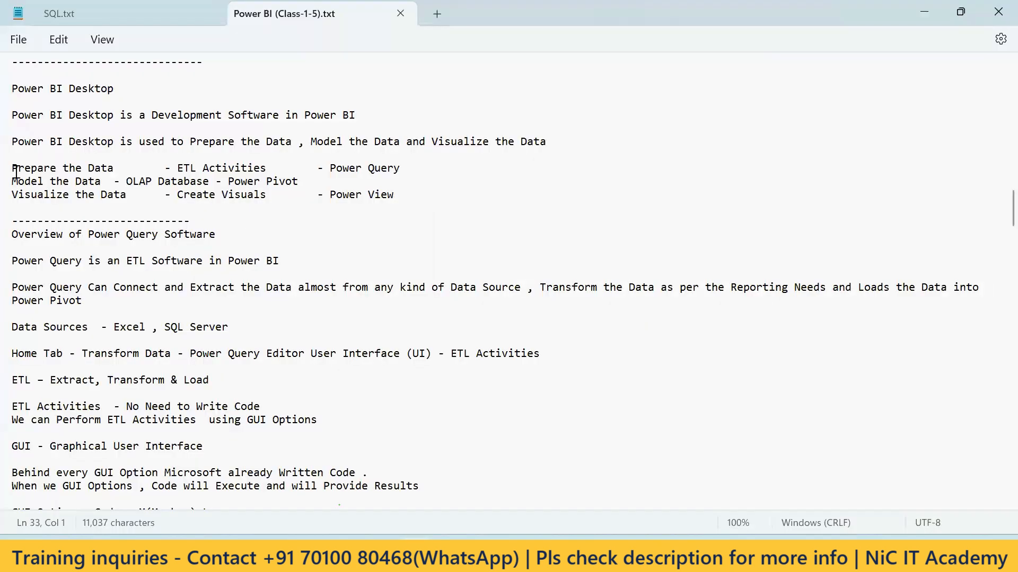
scroll(243, 266, "up", 5)
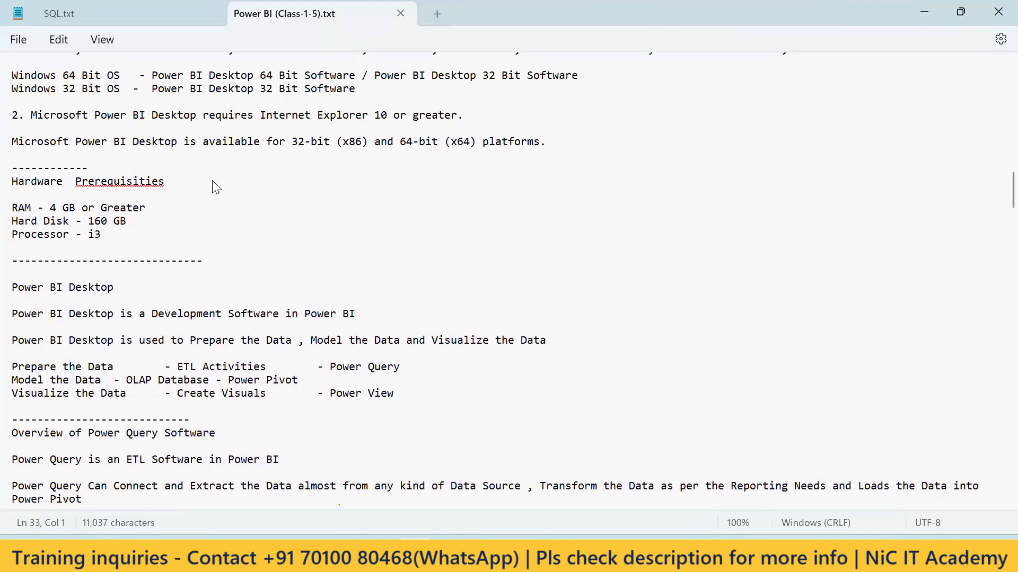
scroll(215, 186, "up", 3)
scroll(218, 222, "down", 7)
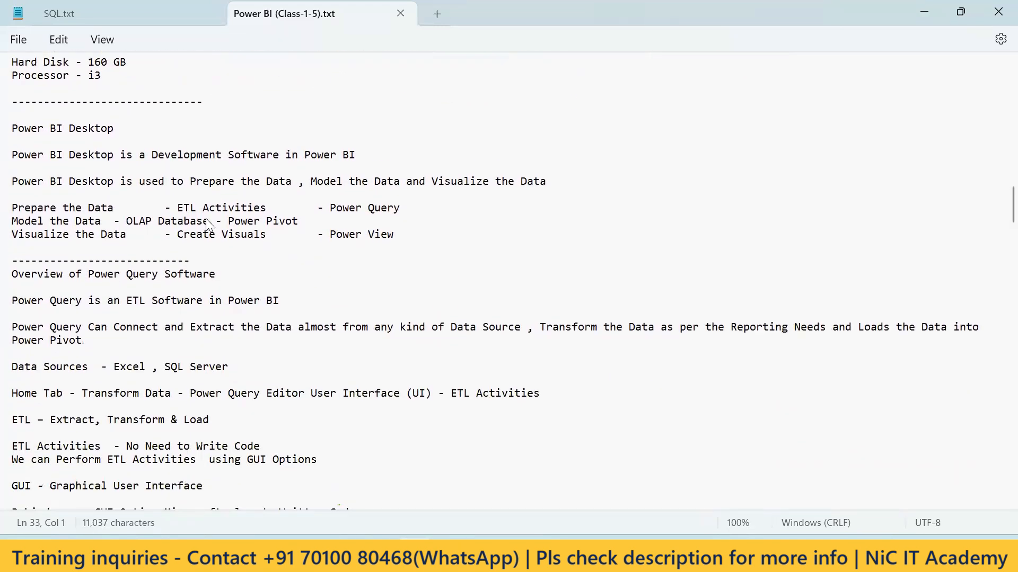
scroll(209, 225, "down", 2)
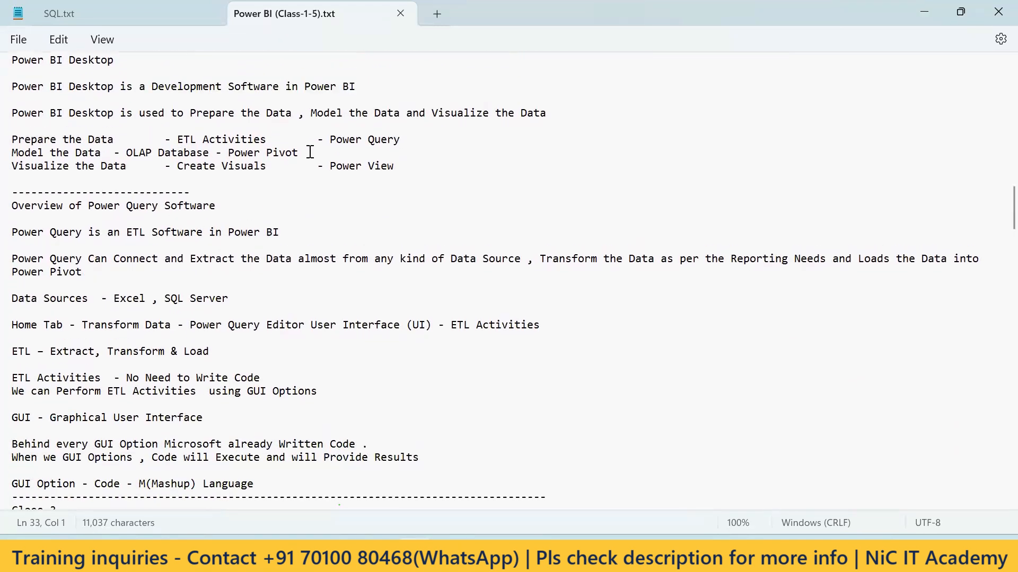
scroll(302, 157, "up", 1)
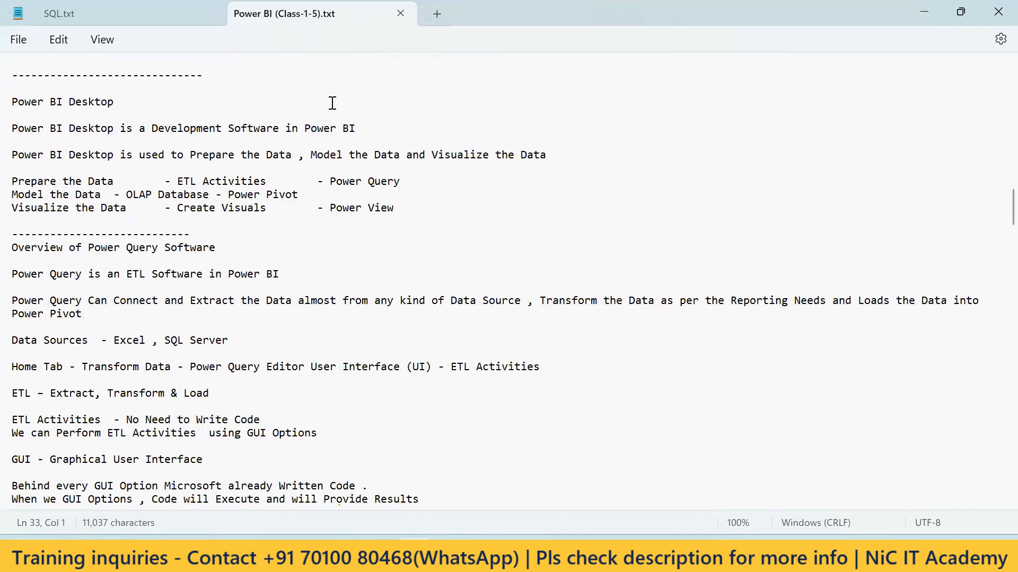
Step: Highlight line by line what Power BI Desktop is, its prepare, model and visualize uses, and the Power Query overview heading
left_click_drag(356, 128, 5, 130)
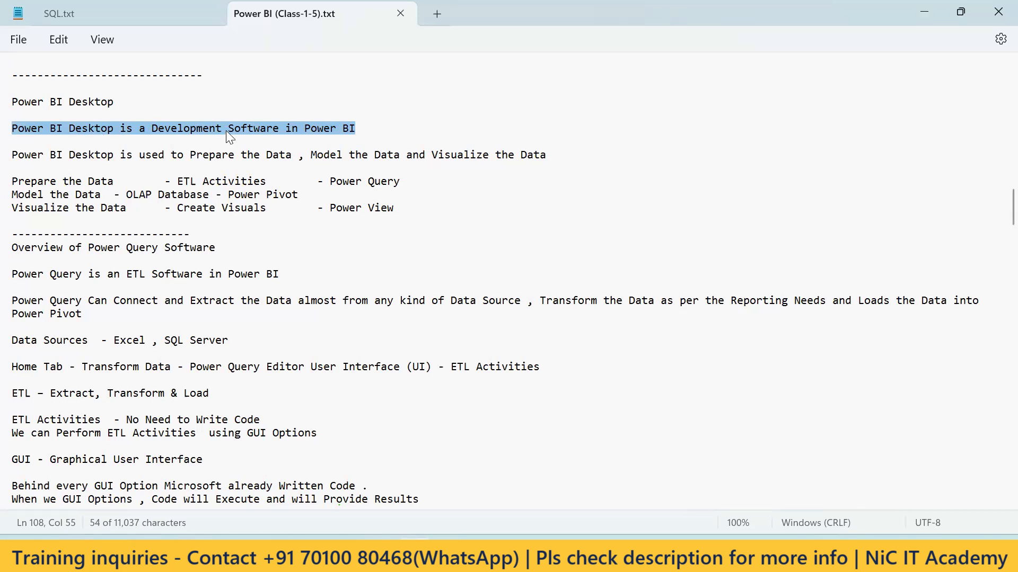
left_click(391, 117)
left_click_drag(13, 155, 552, 161)
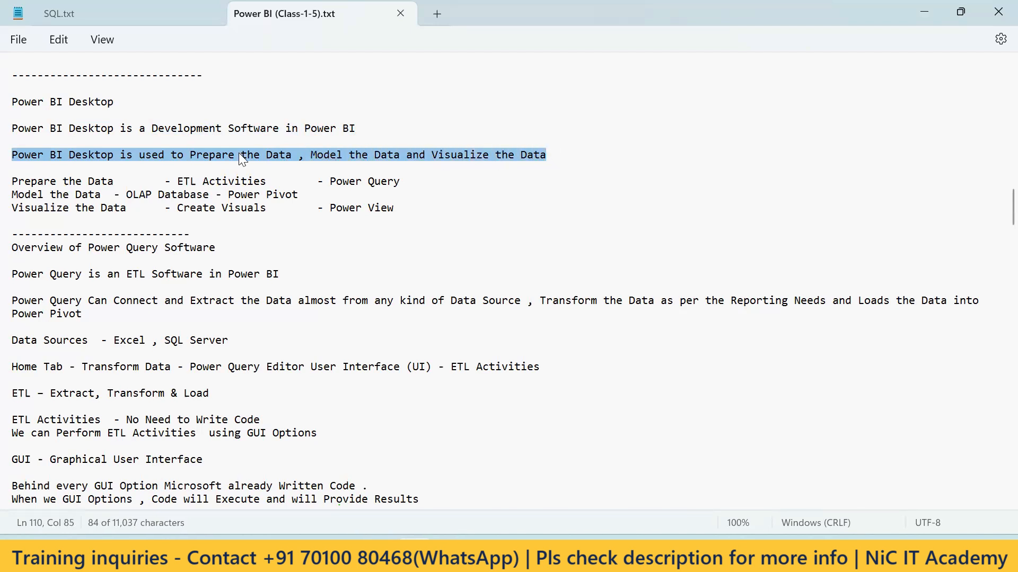
left_click_drag(415, 183, 9, 186)
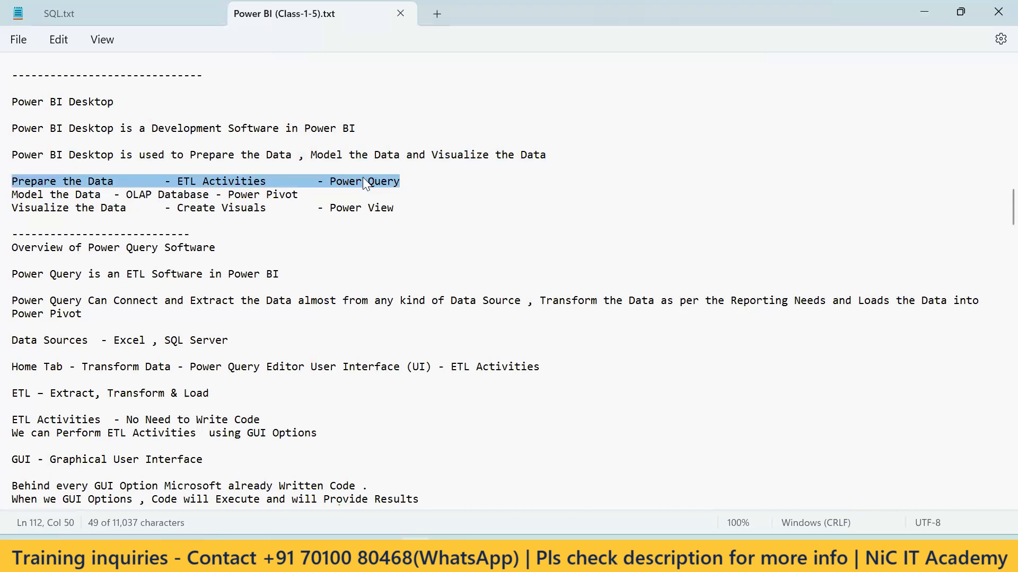
left_click_drag(305, 196, 8, 202)
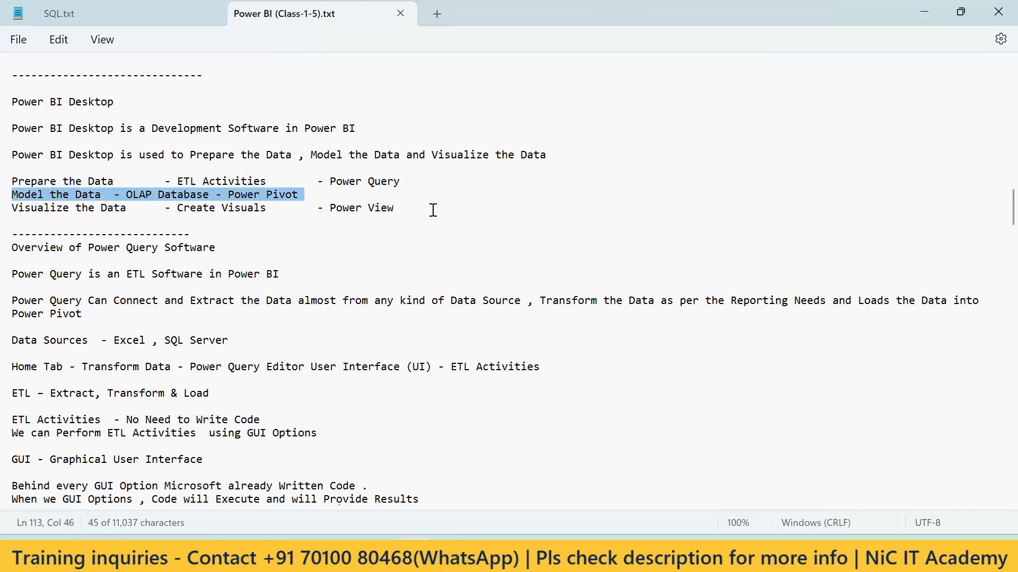
left_click_drag(403, 210, 12, 211)
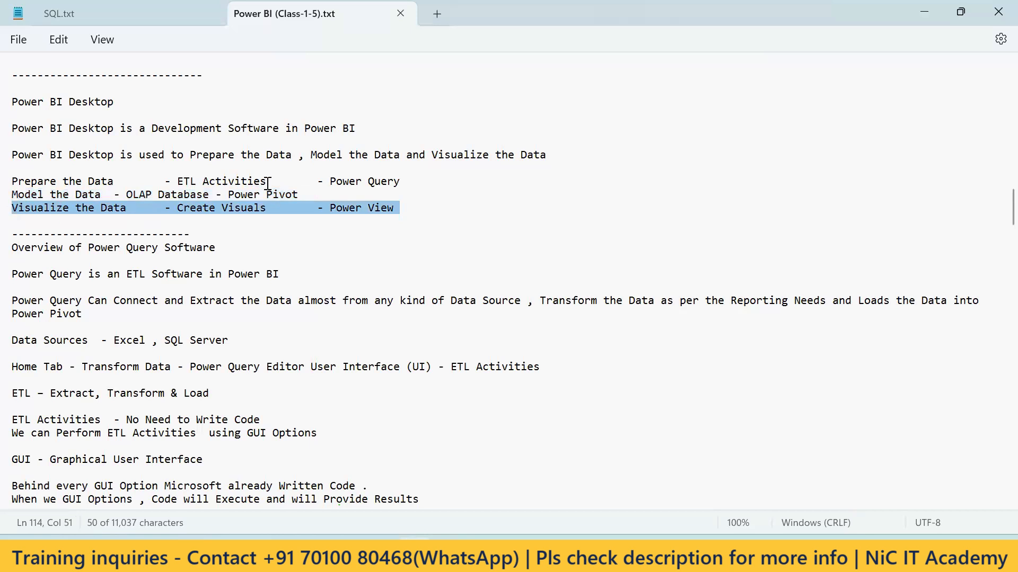
left_click_drag(555, 155, 12, 157)
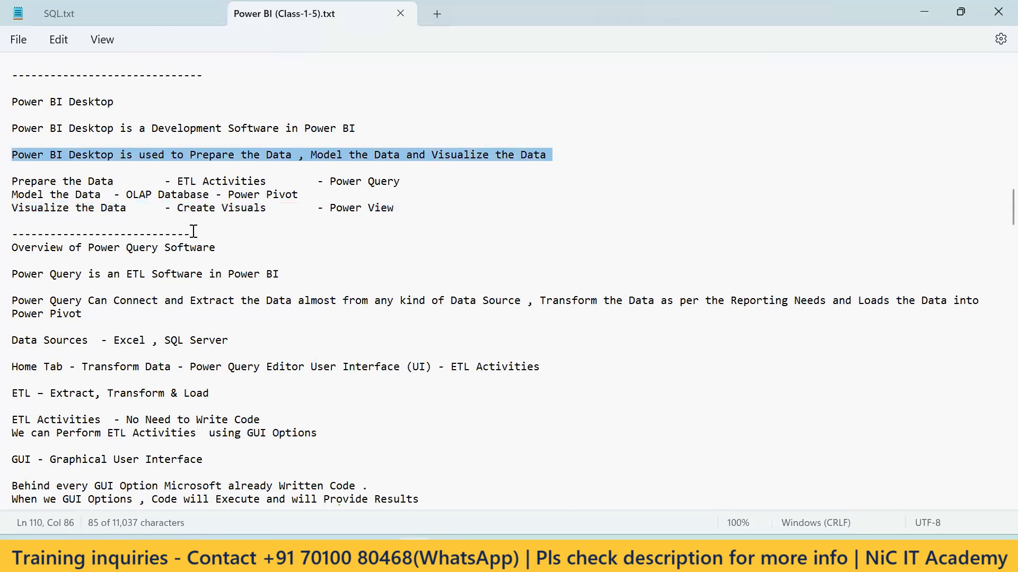
left_click_drag(223, 249, 17, 252)
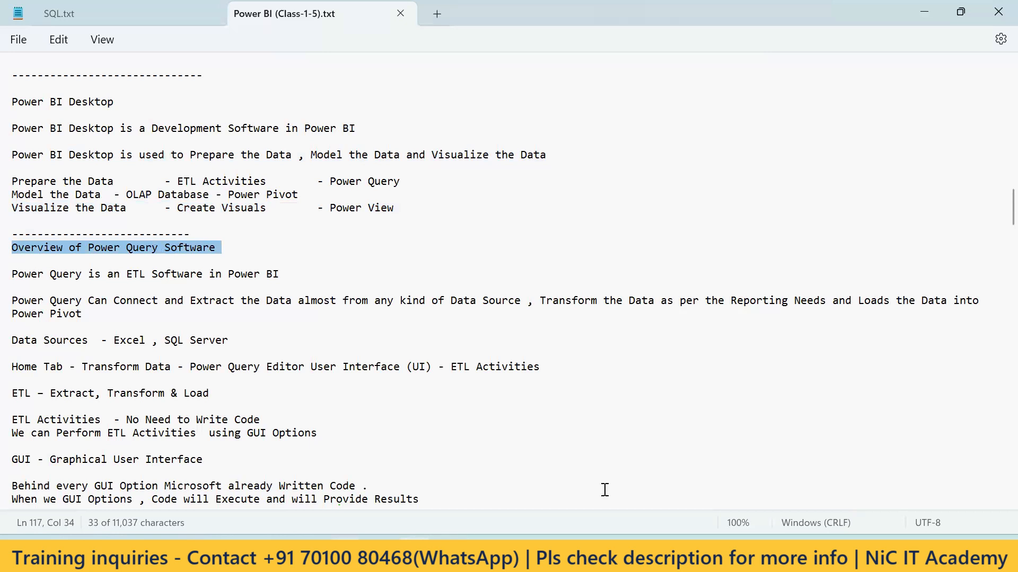
Step: Switch to Power BI Desktop, start a blank report and bring its window back to the front
key("alt+Tab")
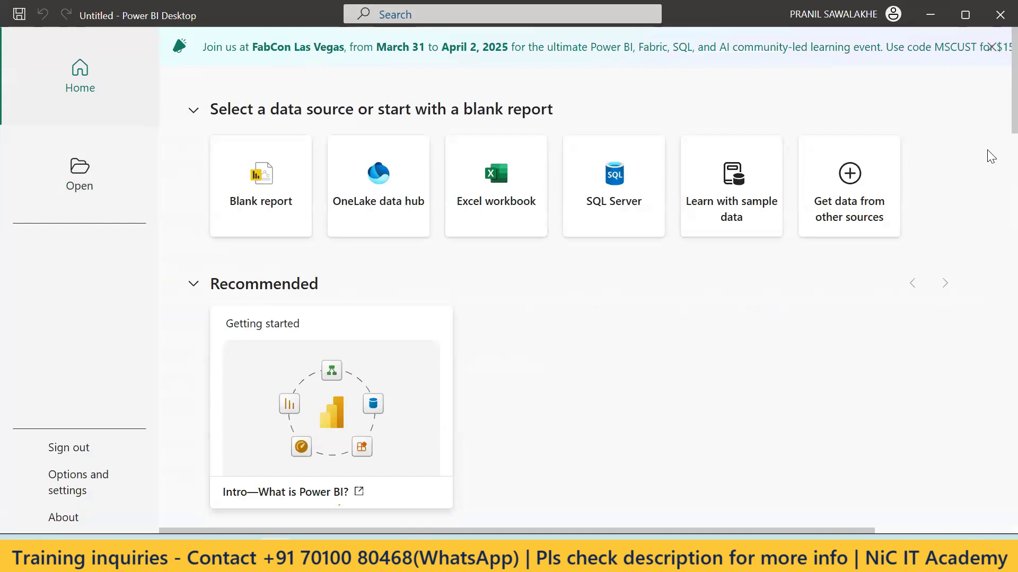
left_click(266, 195)
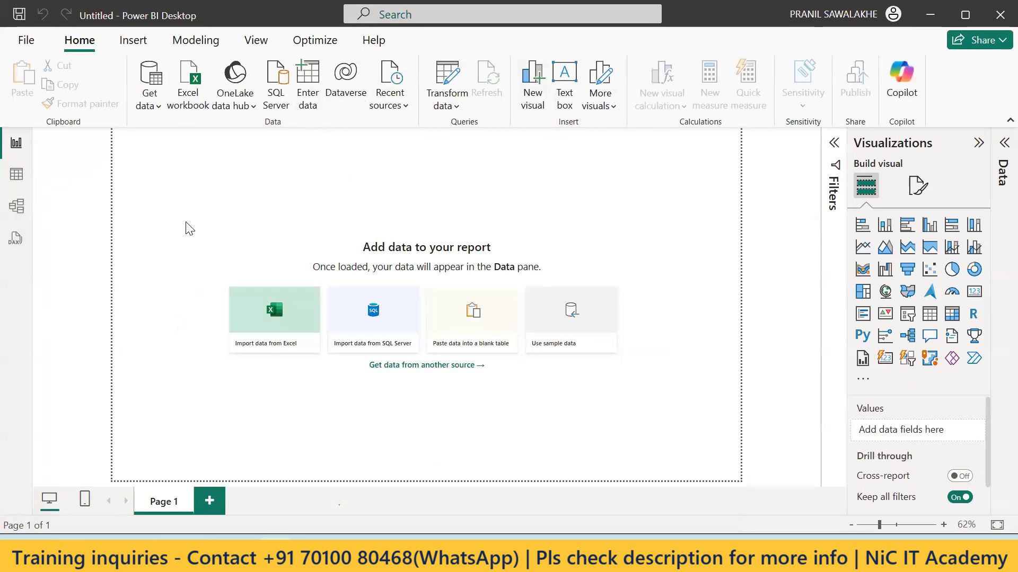
left_click(307, 348)
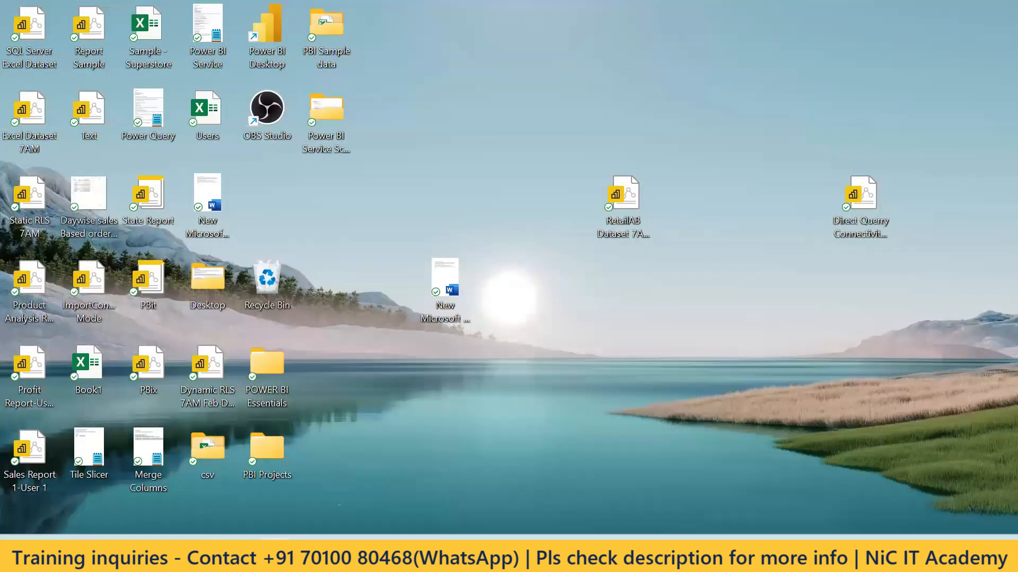
right_click(274, 557)
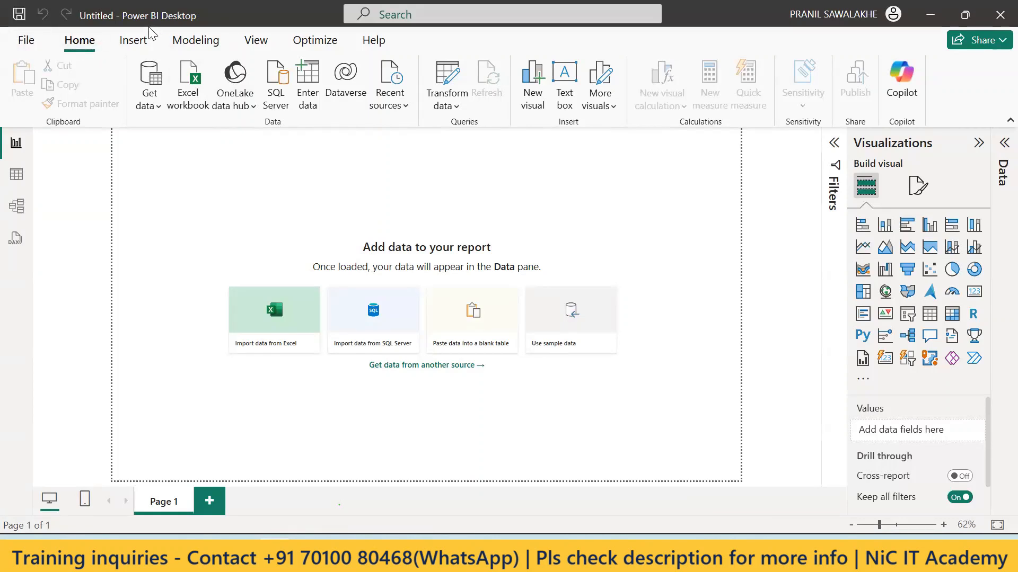
Step: Look through the Insert, Modeling and Optimize commands of the blank report and return to the Home commands
left_click(135, 40)
left_click(197, 43)
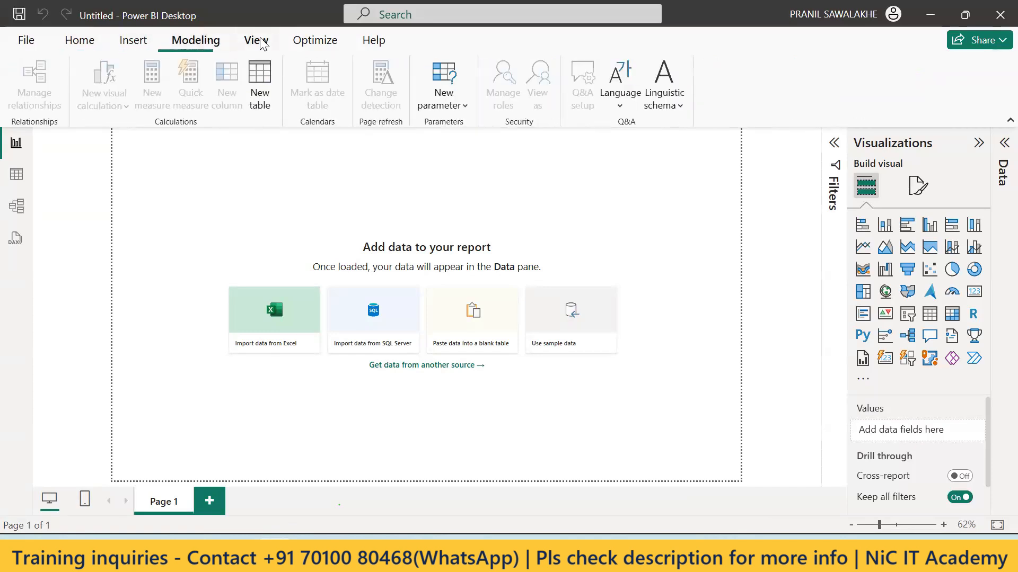
left_click(314, 42)
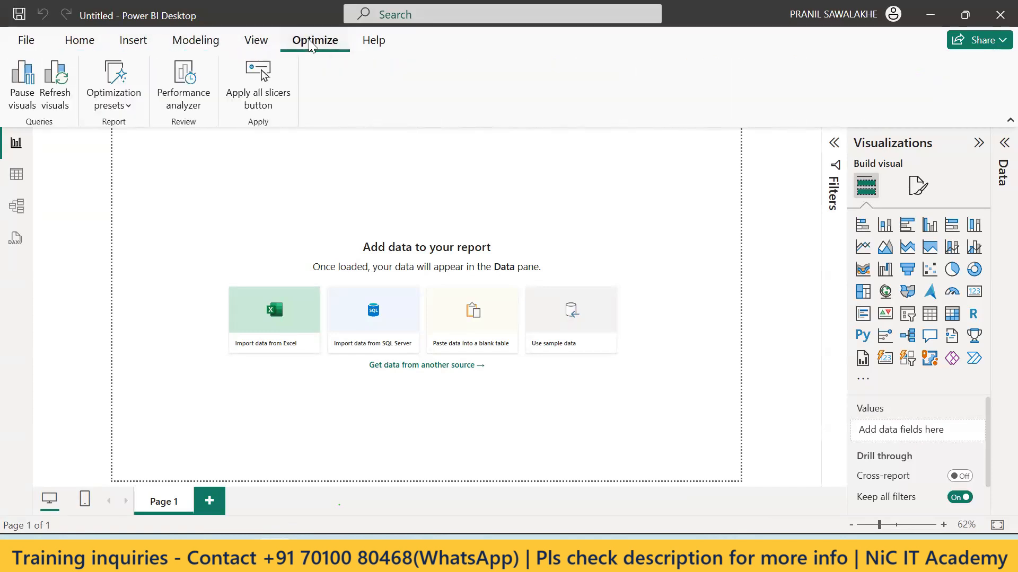
left_click(65, 45)
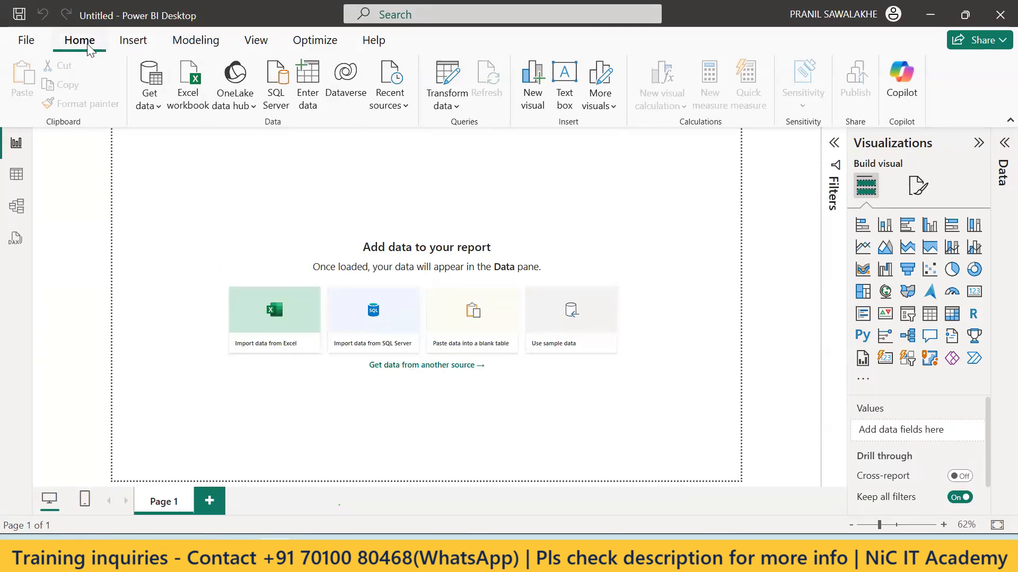
Step: Open the Power Query Editor through Transform data, view the report window again and return to the editor
left_click(457, 107)
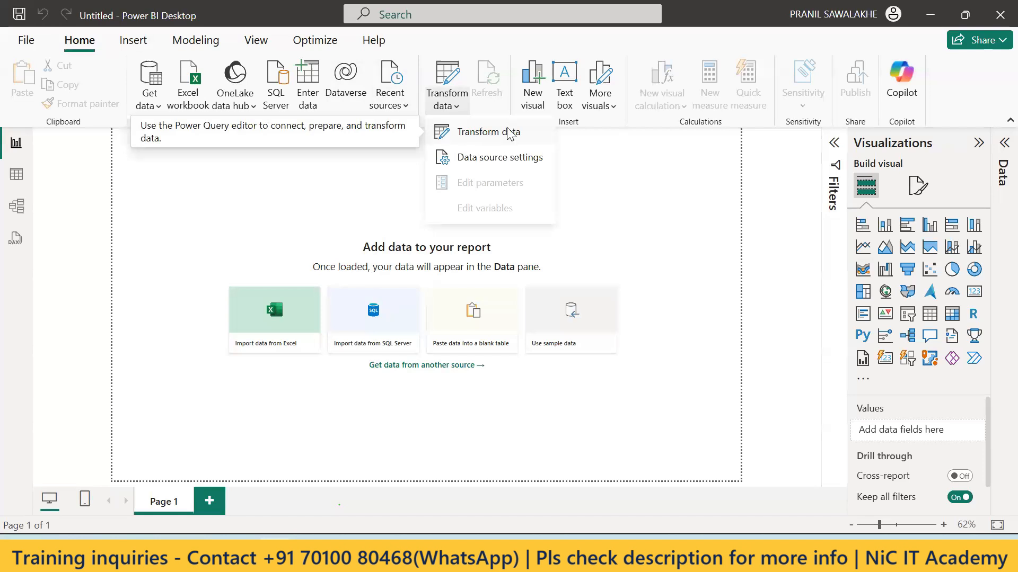
left_click(478, 139)
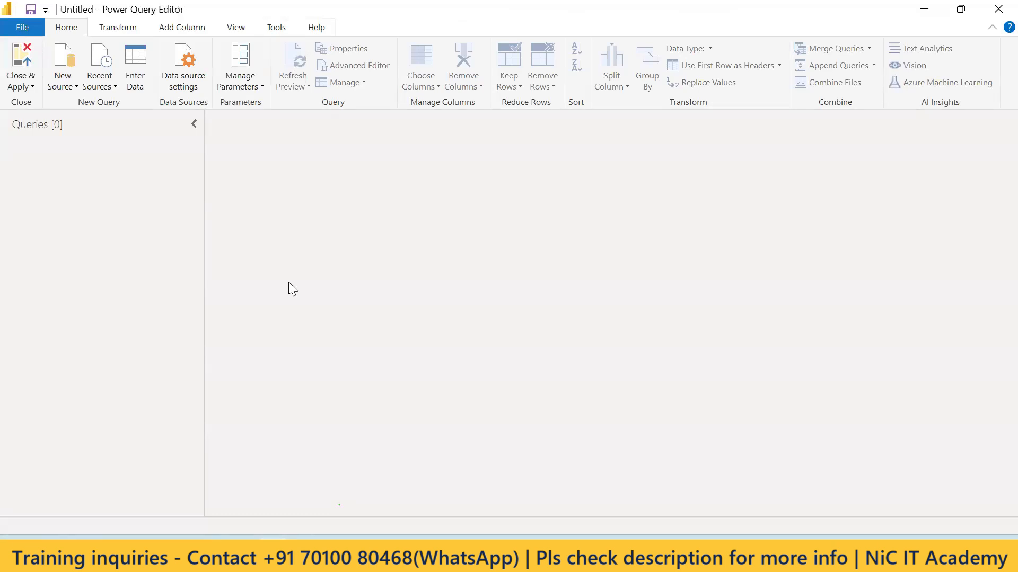
mouse_move(275, 559)
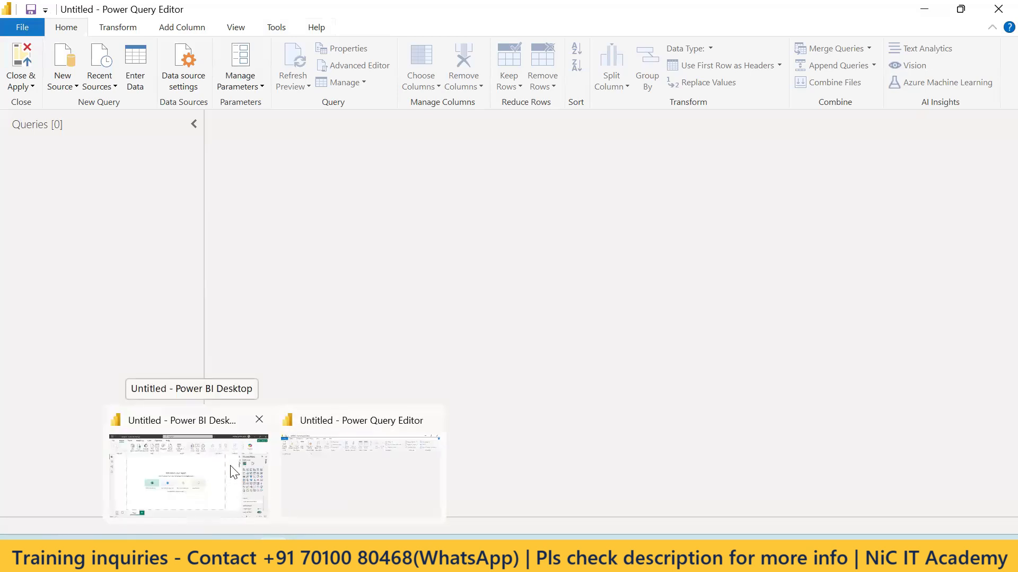
left_click(205, 421)
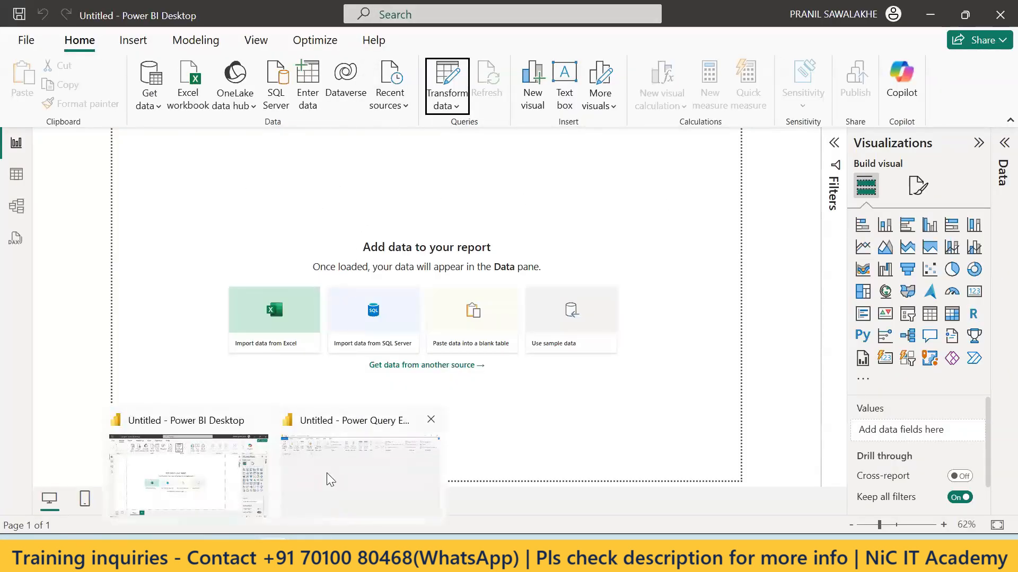
left_click(326, 473)
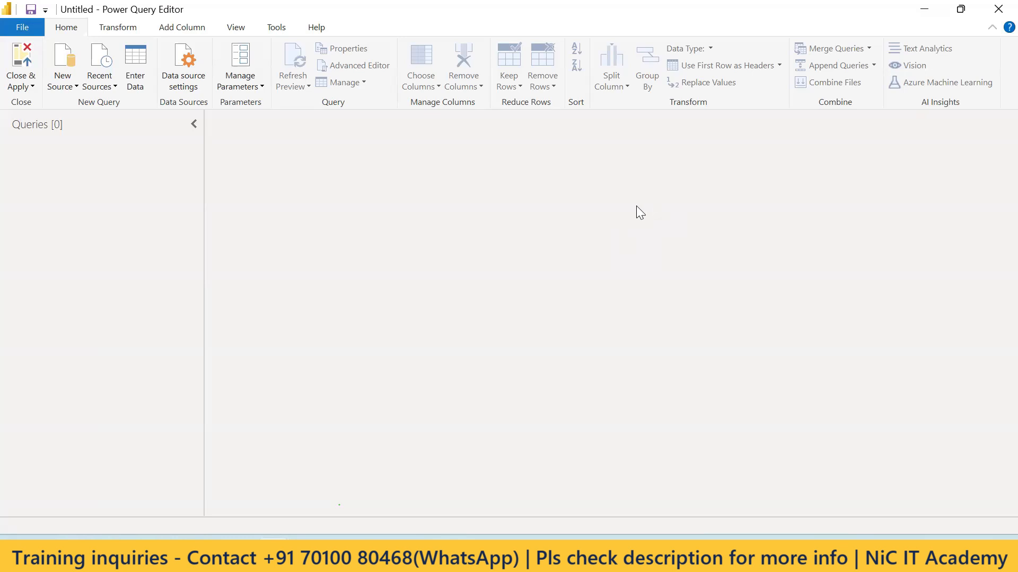
Step: Switch back to the Notepad notes and highlight the Power Query ETL definition, its capabilities and the Data Sources line
key("alt+Tab")
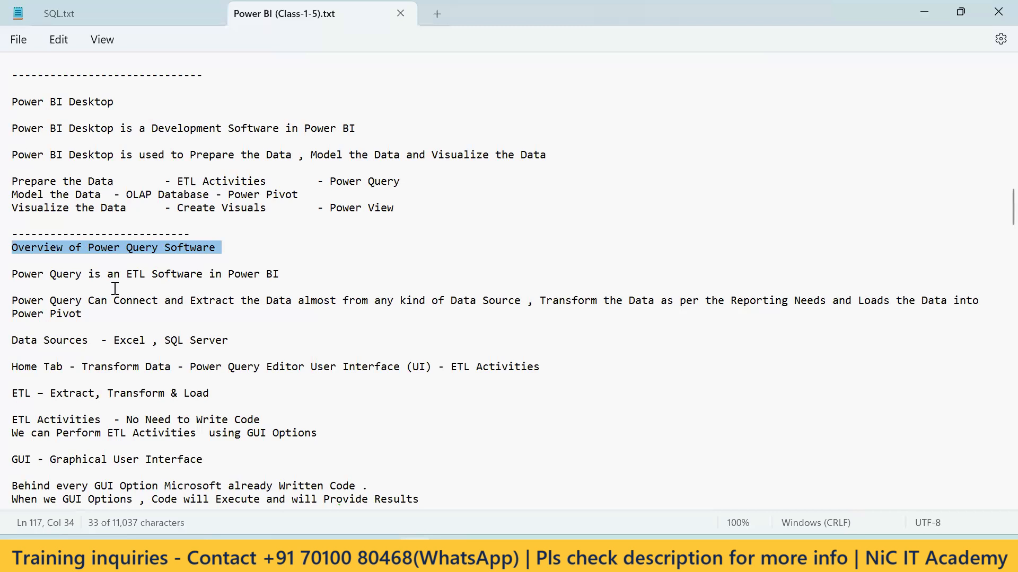
left_click_drag(289, 276, 120, 276)
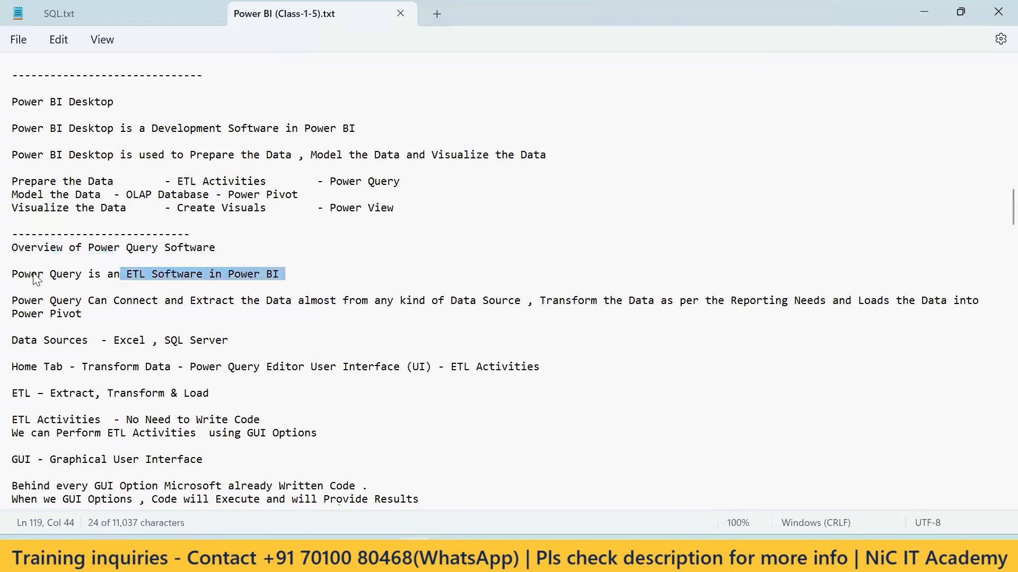
left_click_drag(36, 279, 5, 277)
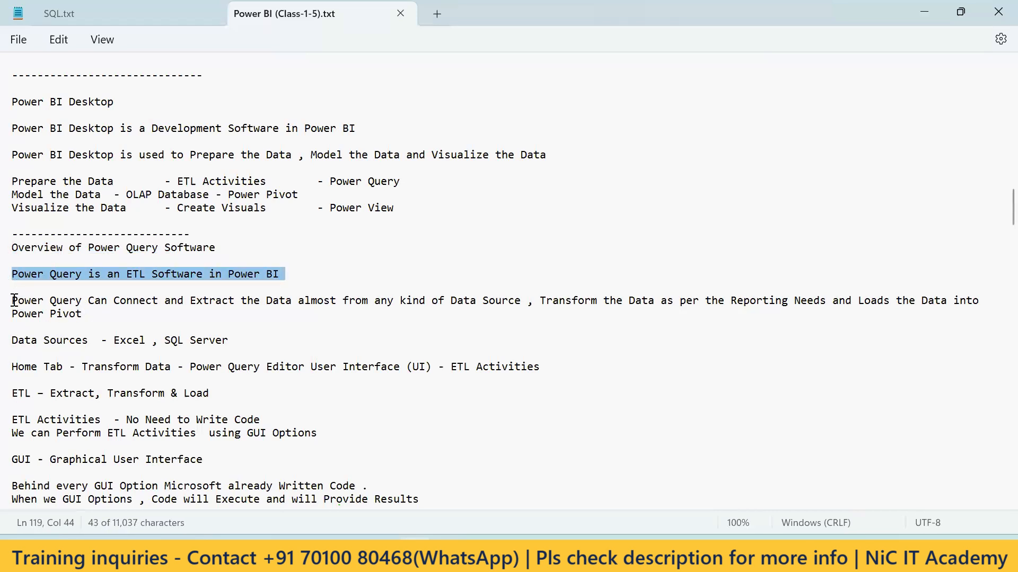
left_click_drag(12, 300, 997, 326)
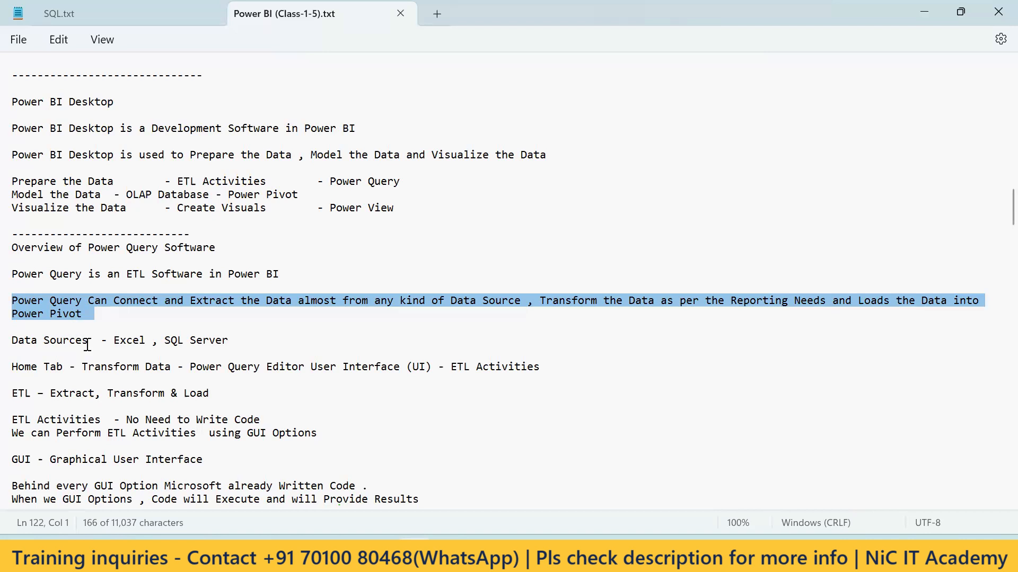
left_click_drag(243, 340, 17, 339)
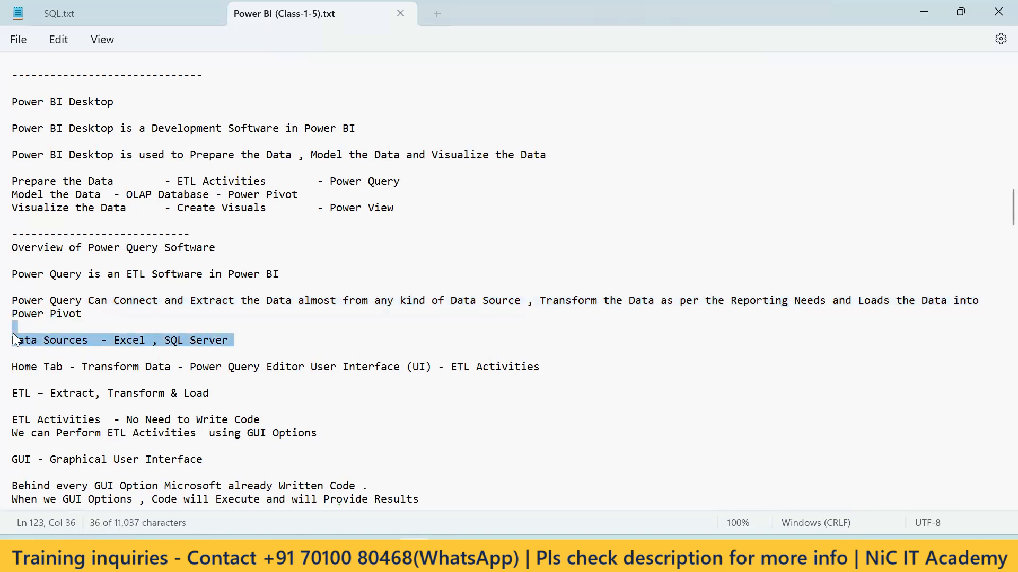
Step: Highlight the Excel and SQL Server entries on the Data Sources line of the Power Query notes
left_click(290, 343)
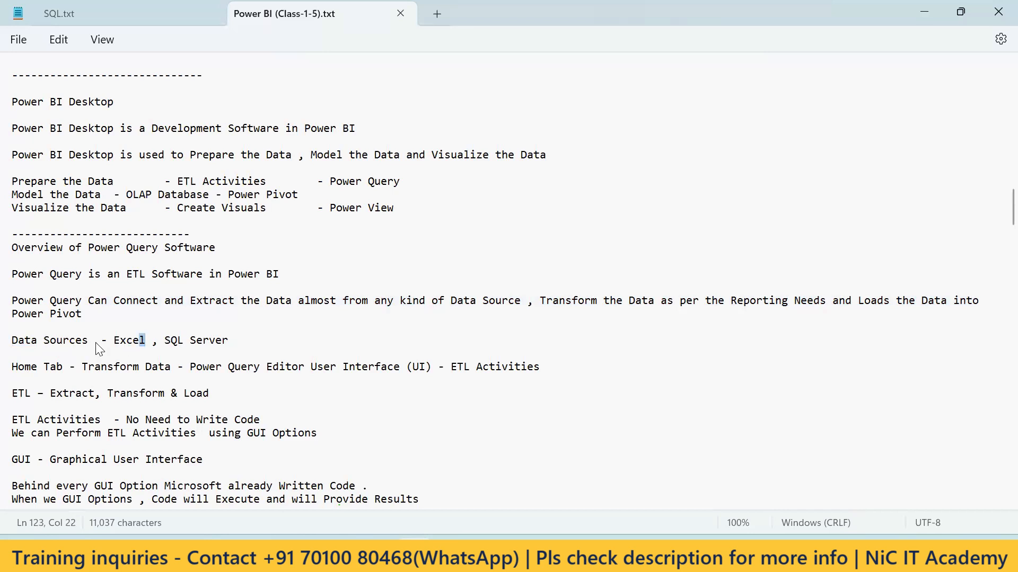
left_click_drag(95, 343, 145, 344)
left_click_drag(235, 339, 163, 338)
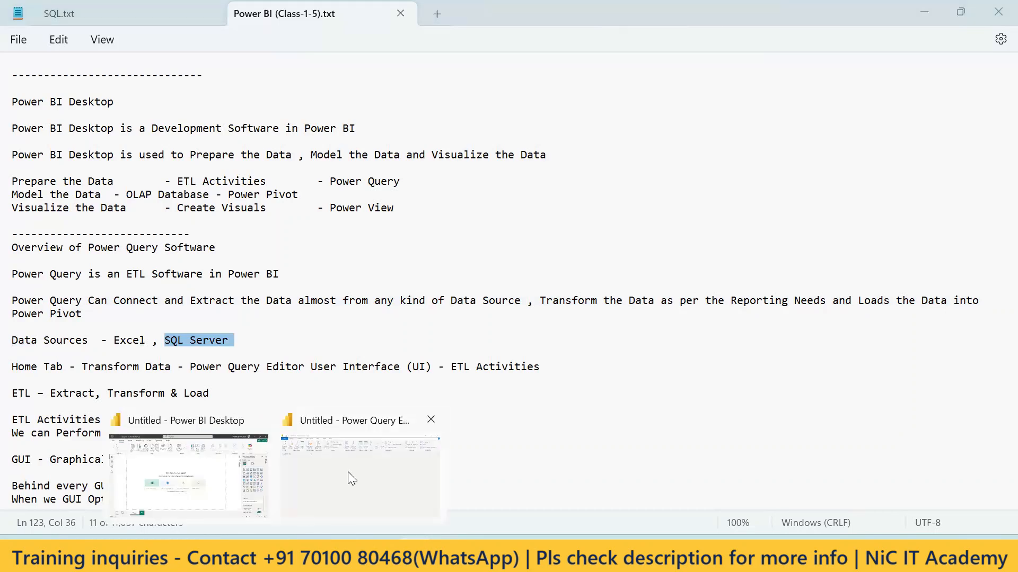
Step: Switch to Power Query Editor, review the available new source types, and return to the Notepad notes
left_click(348, 471)
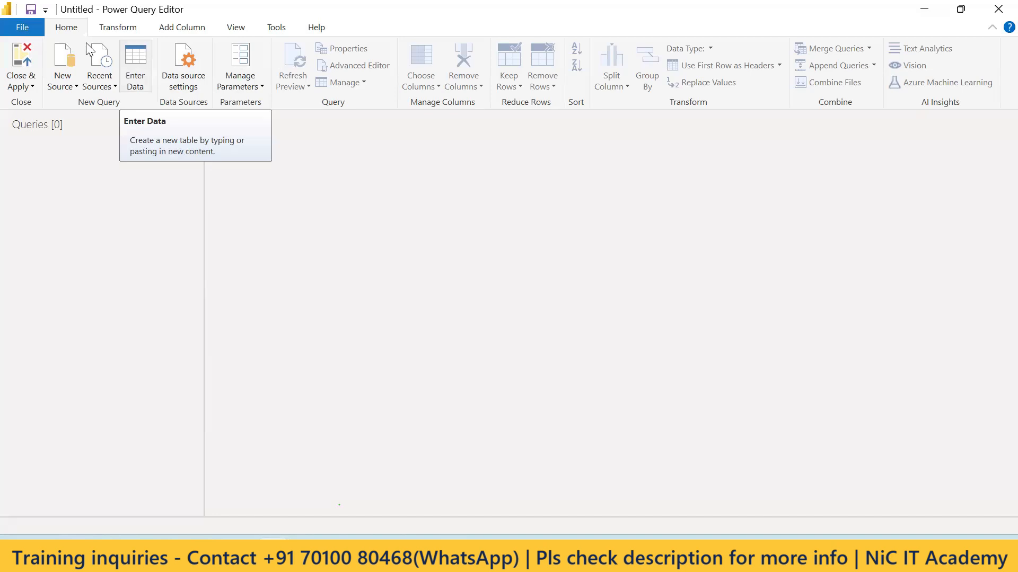
left_click(76, 88)
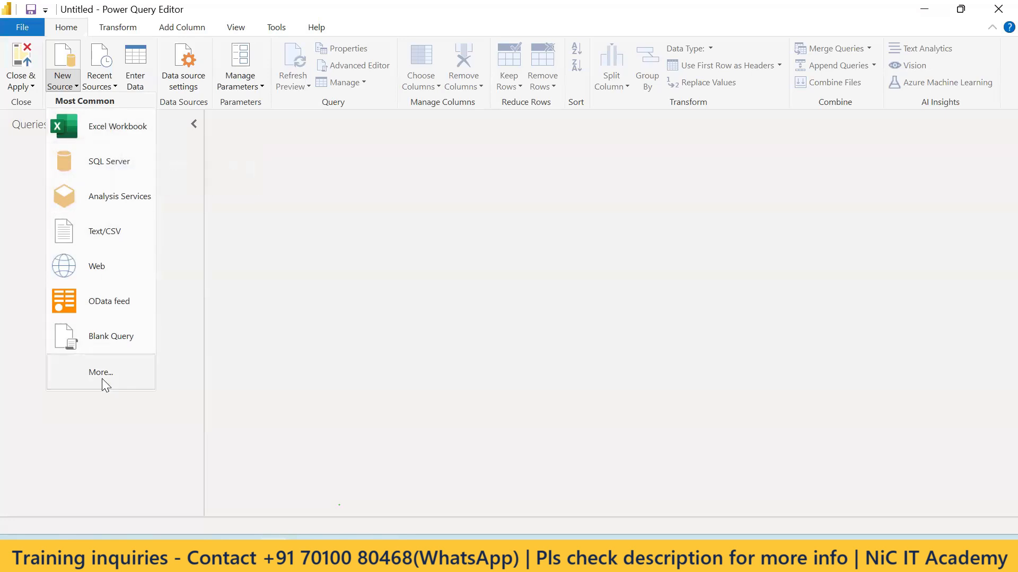
left_click(415, 554)
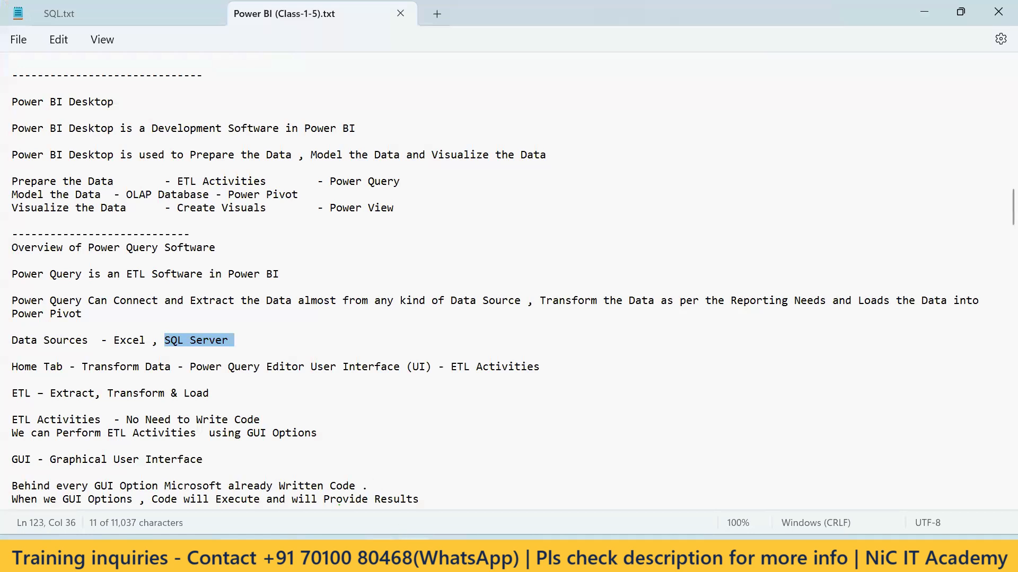
Step: Switch back to Power Query Editor and start a new query from an Excel Workbook source
left_click(275, 555)
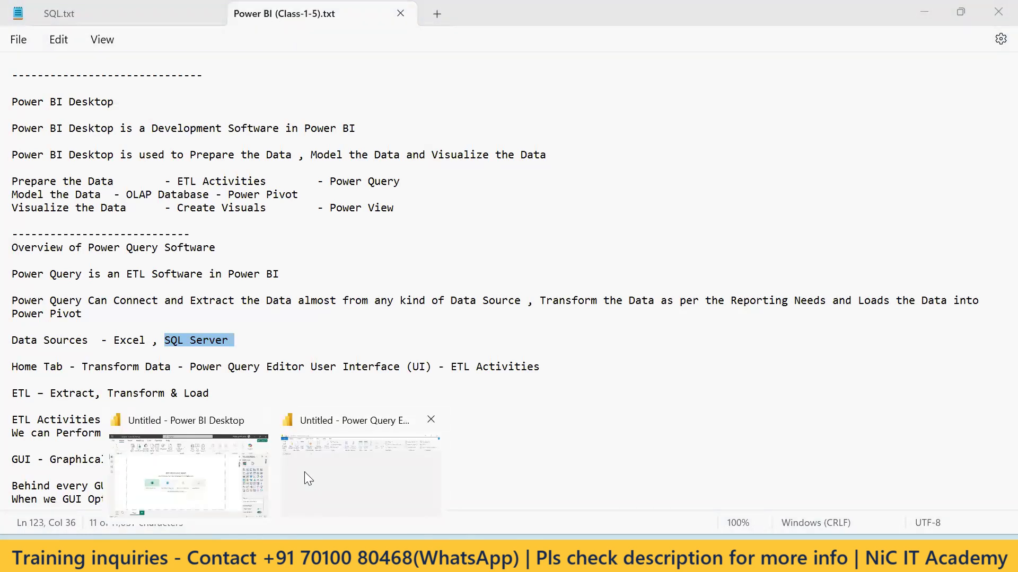
left_click(305, 472)
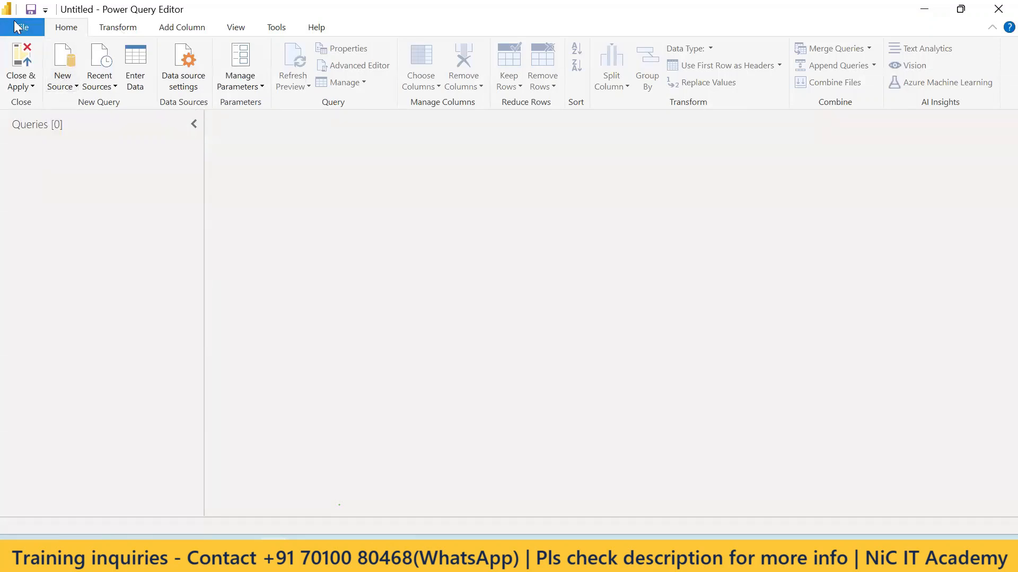
left_click(77, 88)
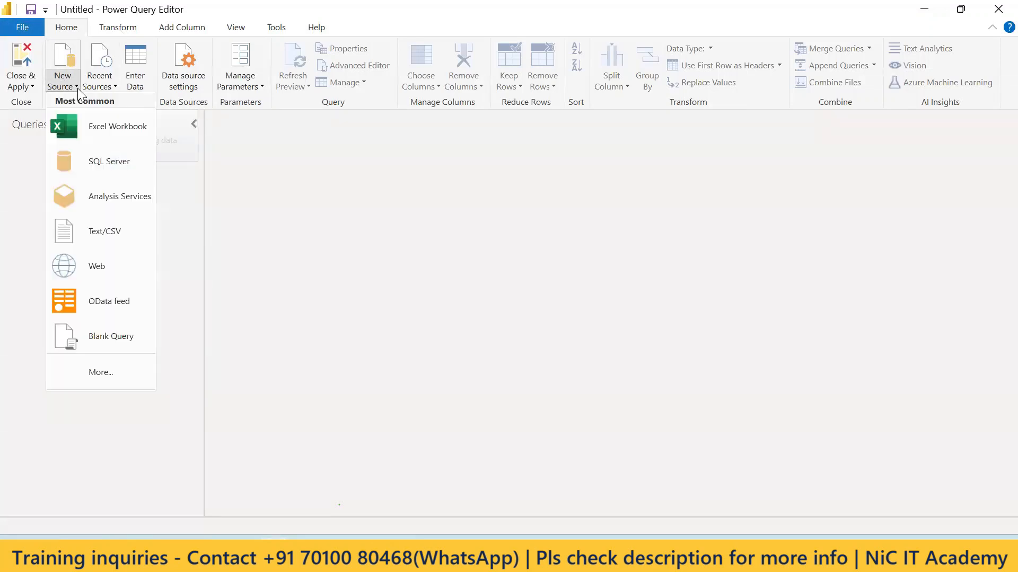
left_click(119, 130)
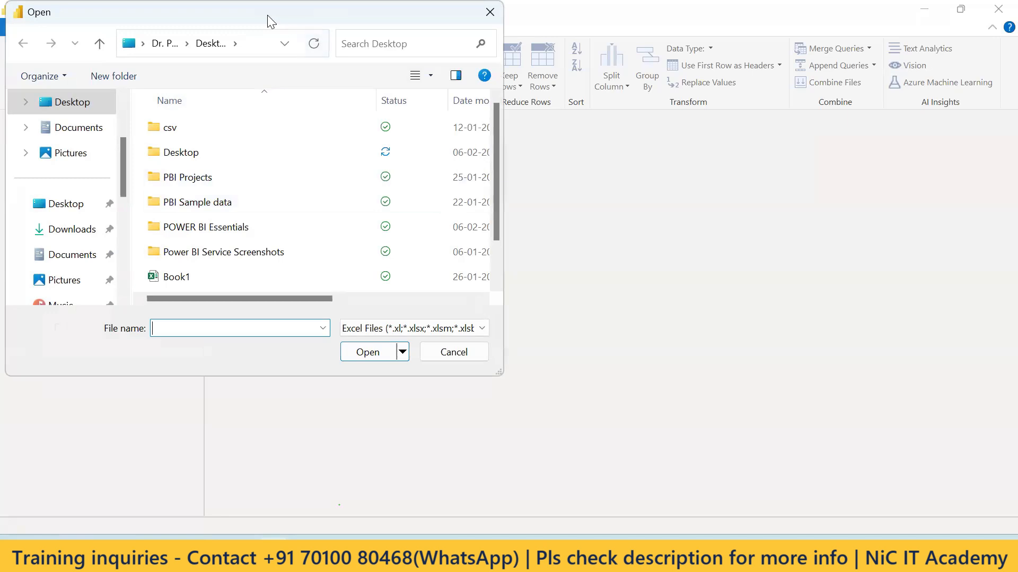
Step: Browse the C: drive to the 0. Power BI Introduction folder under ASUS LAPTOP LAST DAY13-12-2024, D Drive, BA, Complete Power BI, Power BI Practise Materials
scroll(360, 299, "down", 5)
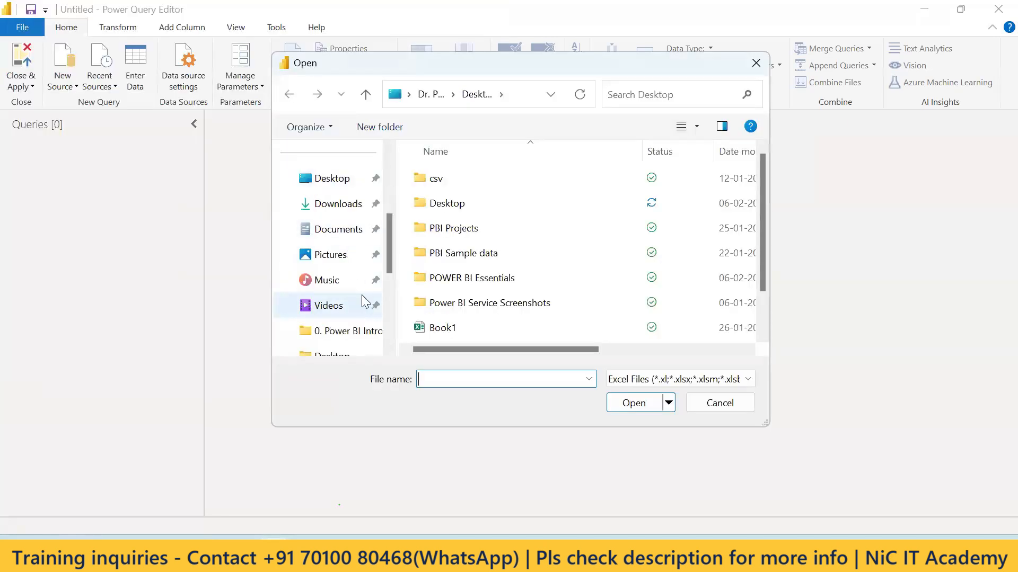
left_click(349, 285)
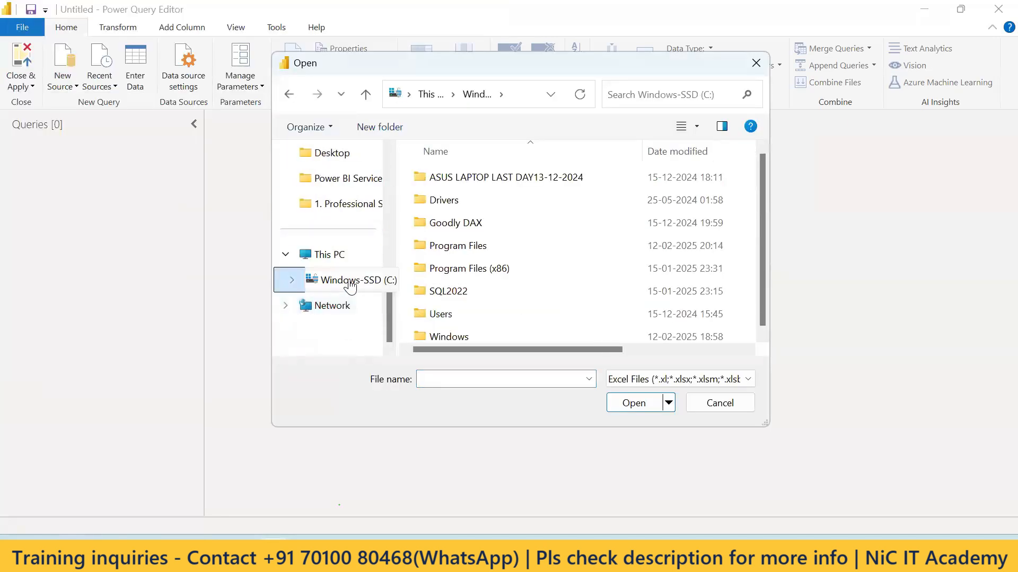
left_click(456, 184)
double_click(456, 184)
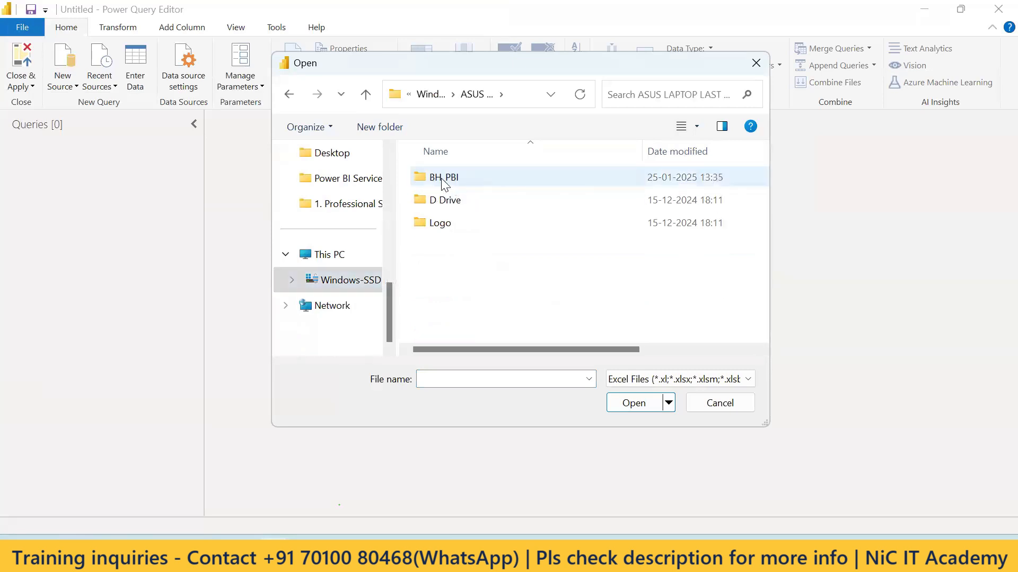
double_click(450, 203)
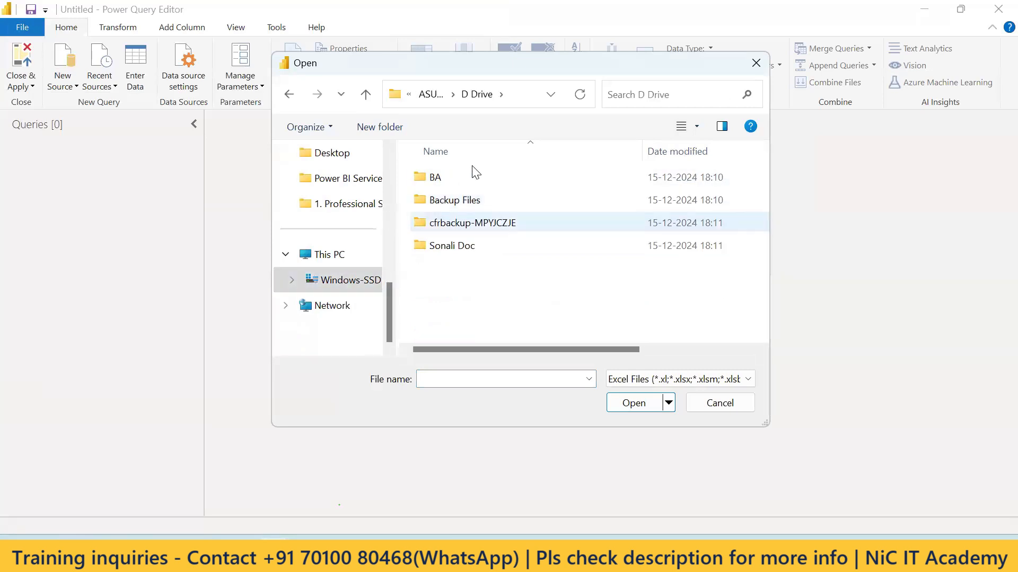
double_click(448, 180)
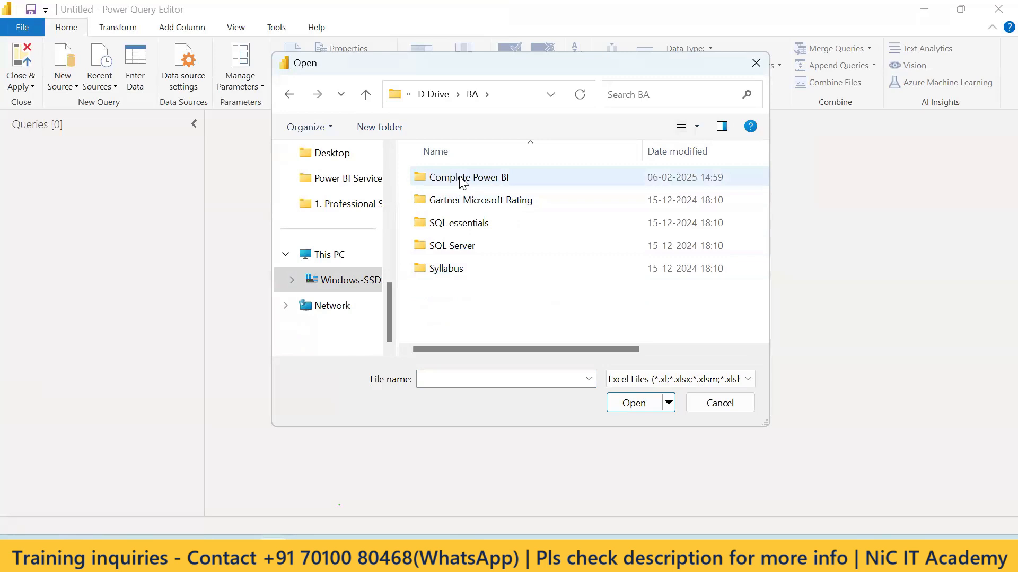
double_click(461, 180)
double_click(484, 246)
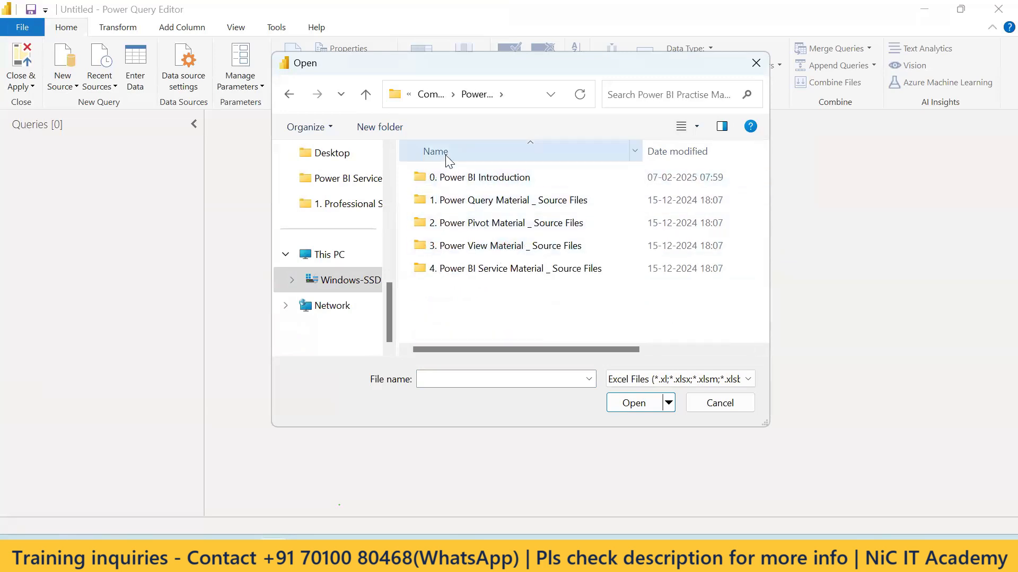
double_click(470, 183)
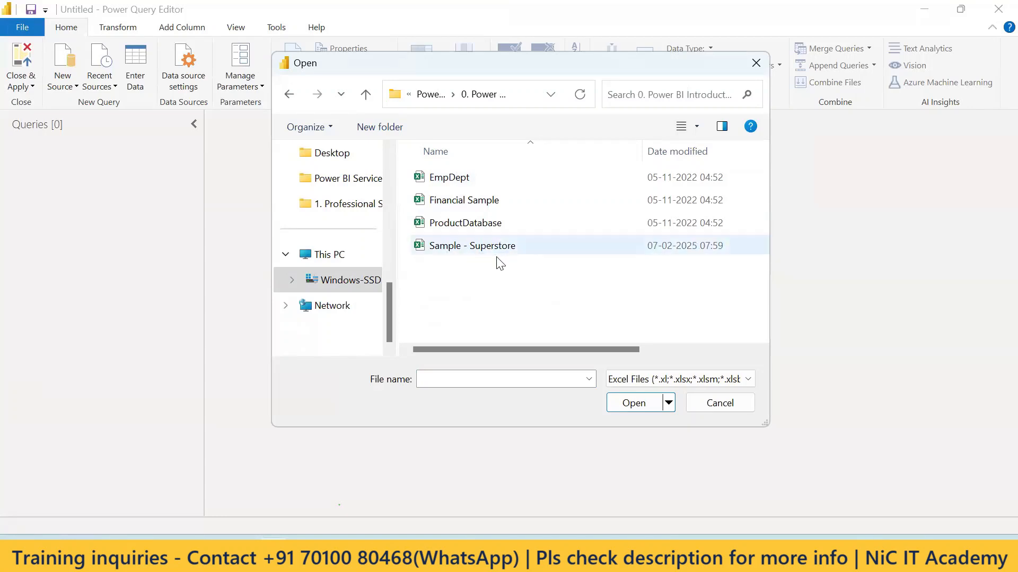
Step: Switch to File Explorer and look through the files in the Desktop folder
left_click(273, 554)
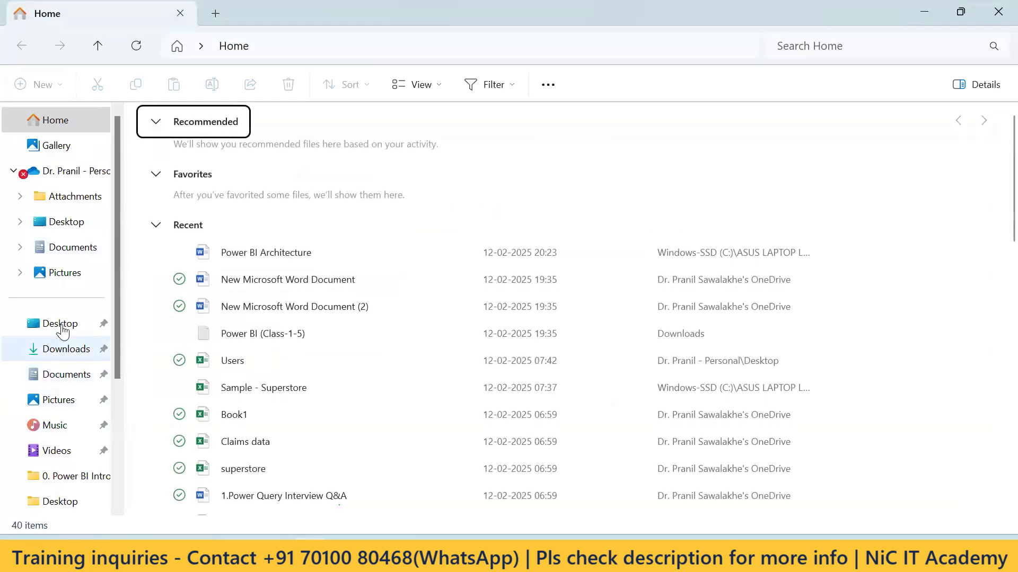
scroll(381, 339, "down", 5)
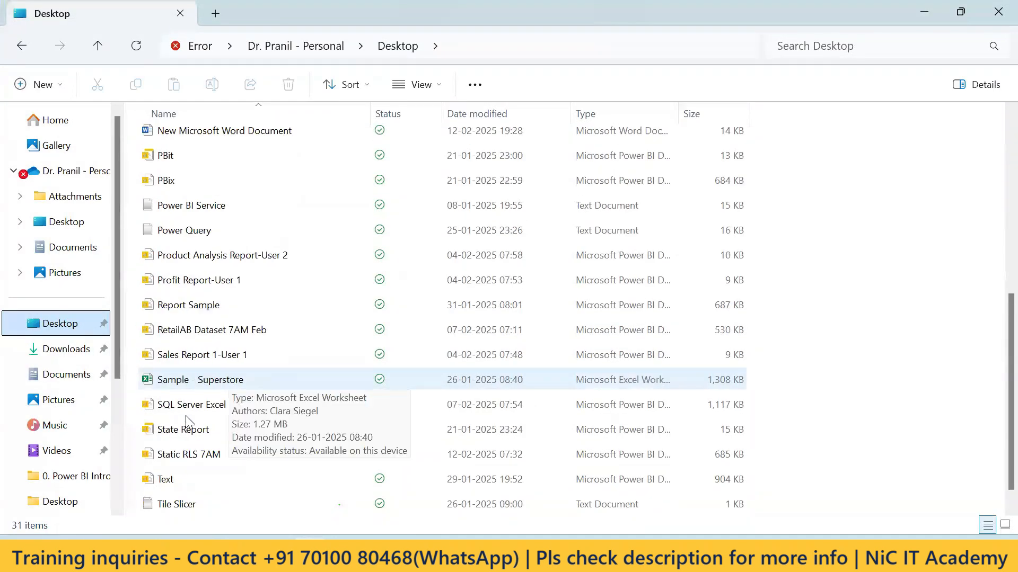
scroll(210, 340, "up", 5)
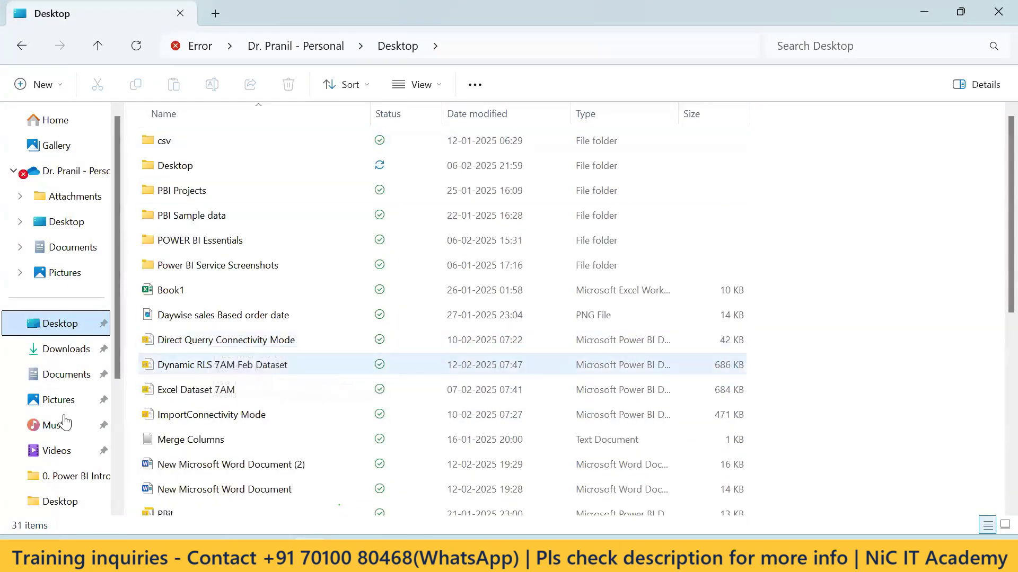
scroll(217, 368, "down", 5)
scroll(65, 429, "down", 3)
Step: Go to the 0. Power BI Introduction folder on the C: drive, inside Complete Power BI, Power BI Practise Materials, in File Explorer
left_click(72, 447)
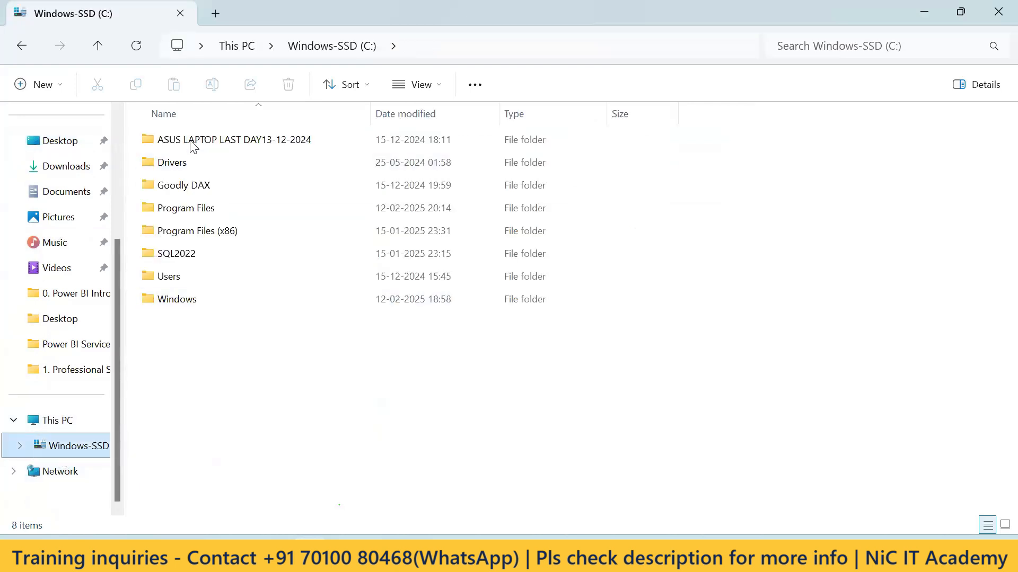
key("Return")
double_click(179, 163)
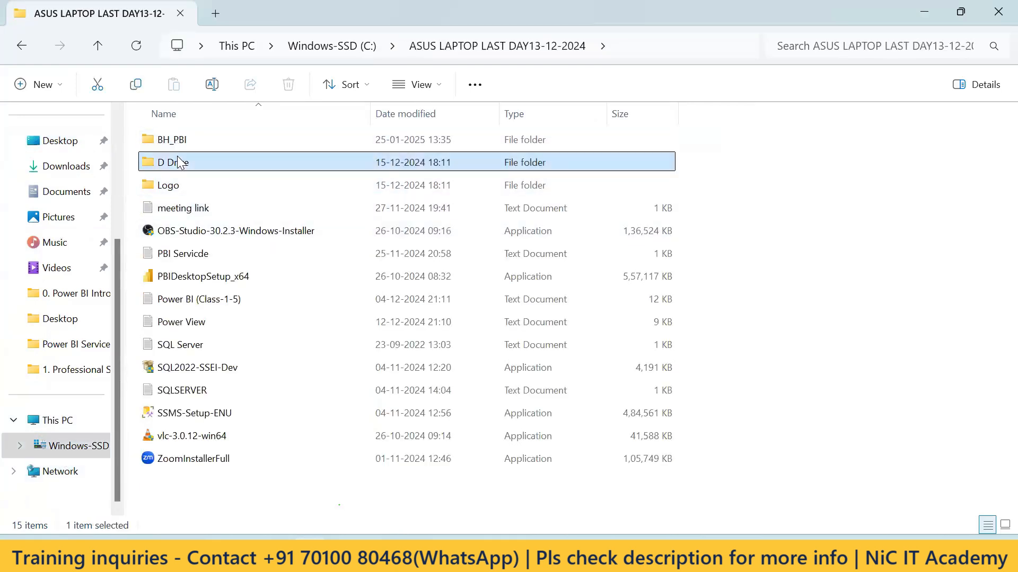
double_click(166, 139)
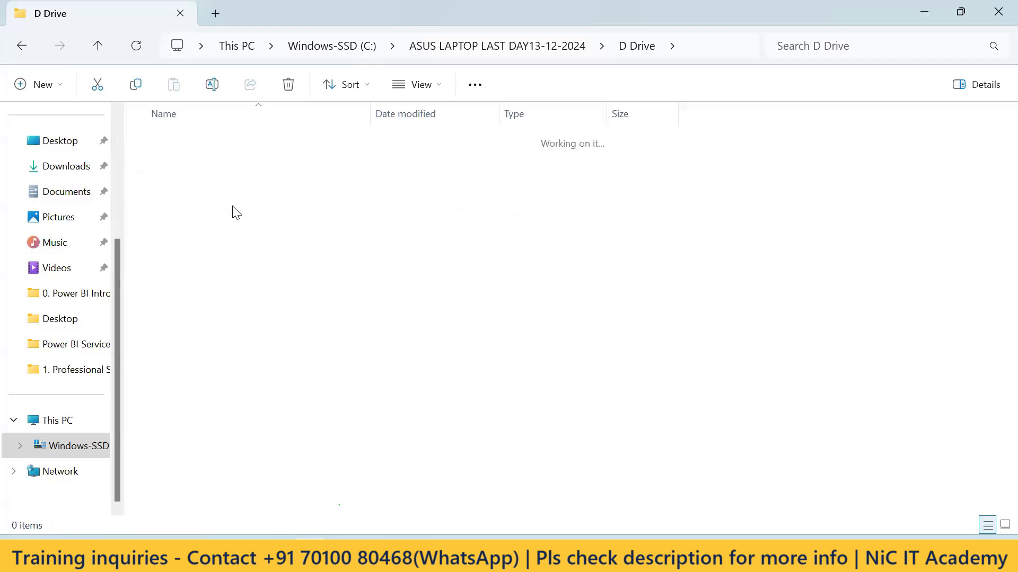
double_click(191, 141)
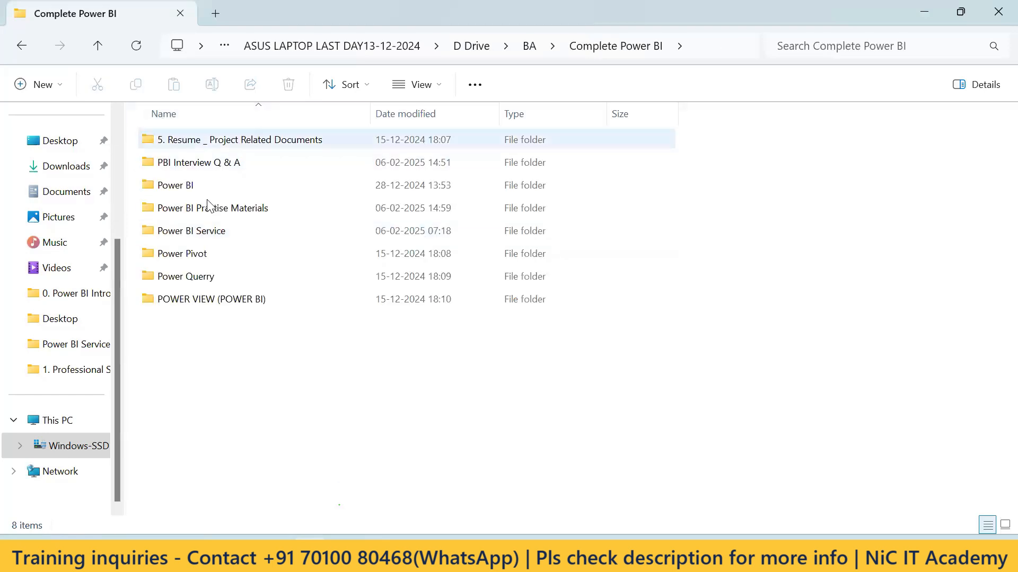
double_click(229, 208)
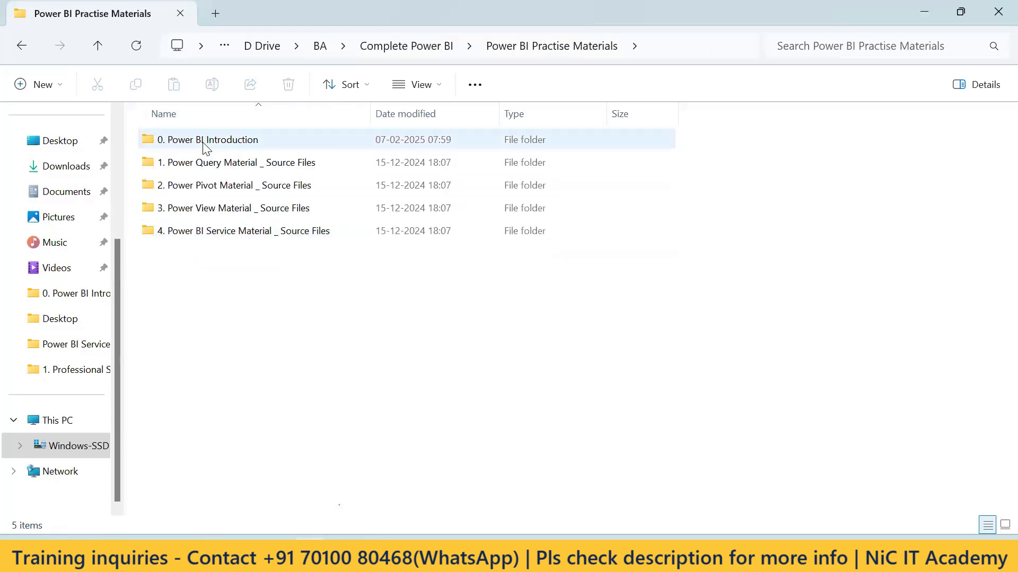
double_click(205, 142)
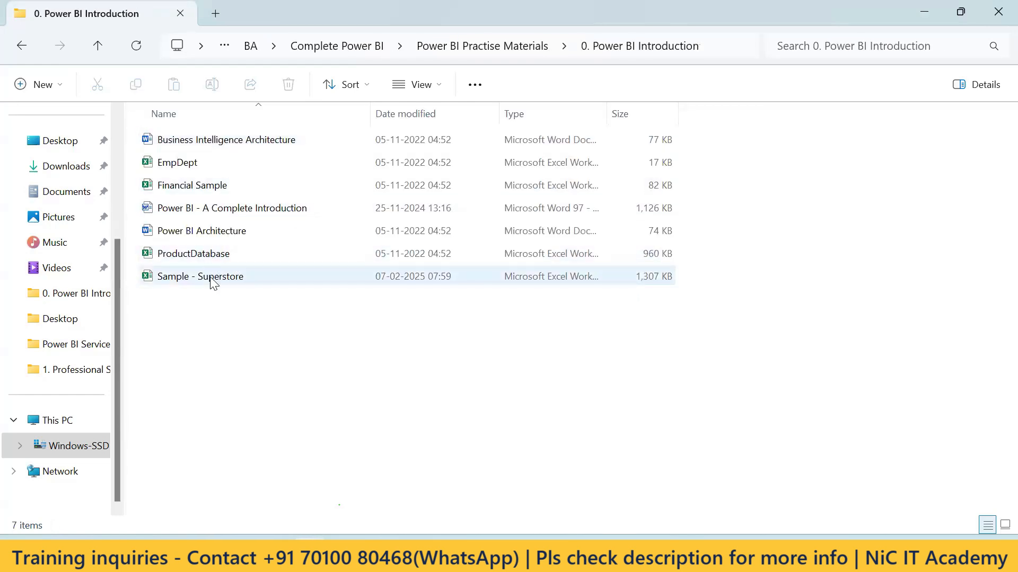
Step: Examine the Orders, Returns and People sheets of the Sample - Superstore workbook in Excel, including the Row ID column's entry count, and close the workbook
double_click(209, 281)
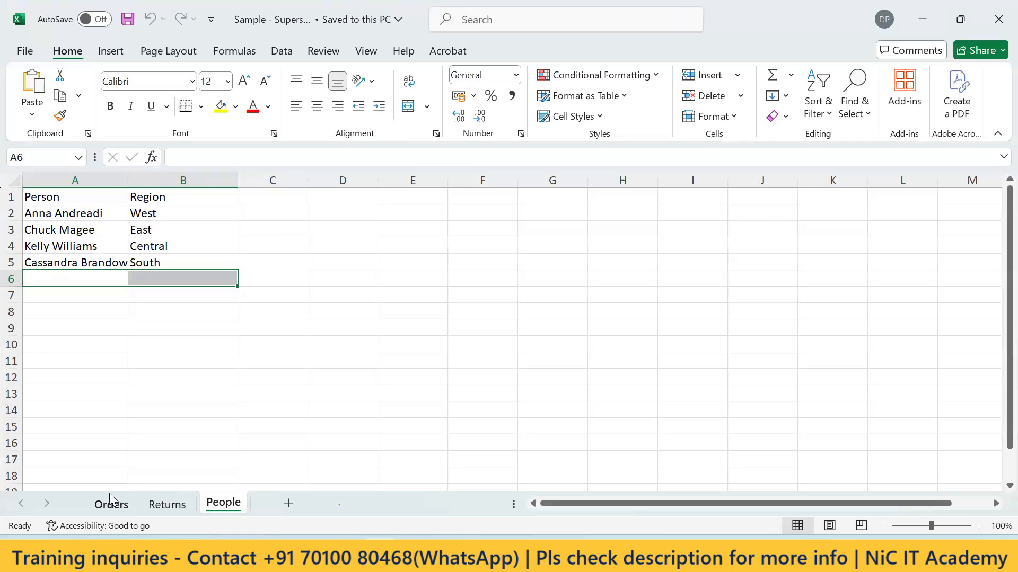
left_click(111, 505)
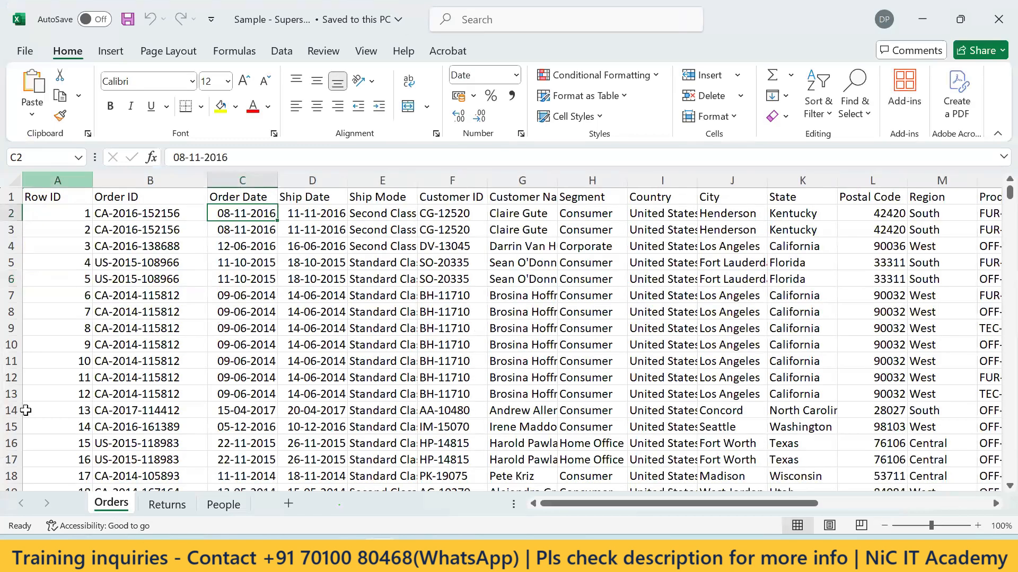
left_click(166, 506)
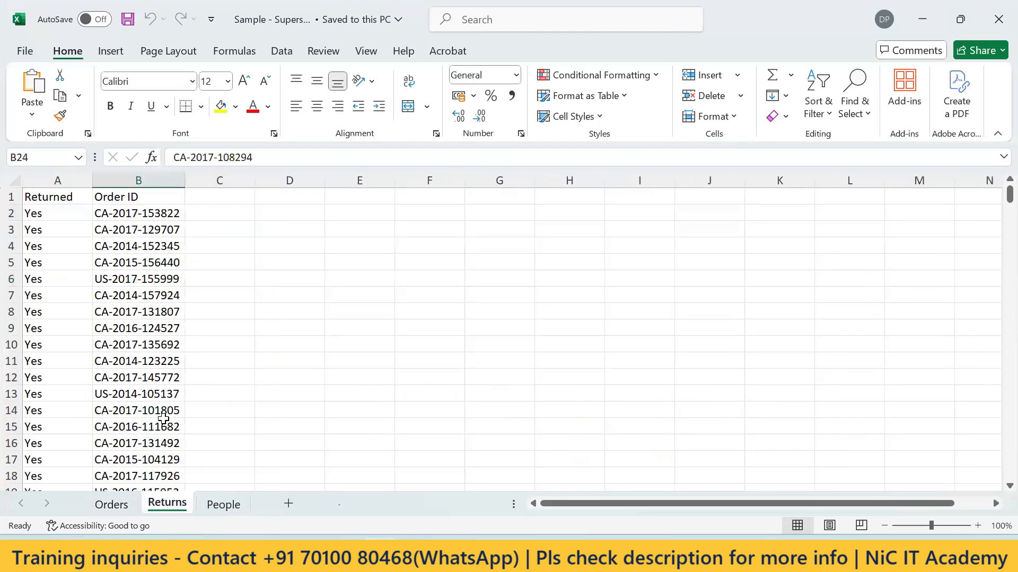
left_click(222, 506)
left_click(114, 505)
left_click_drag(793, 493, 451, 507)
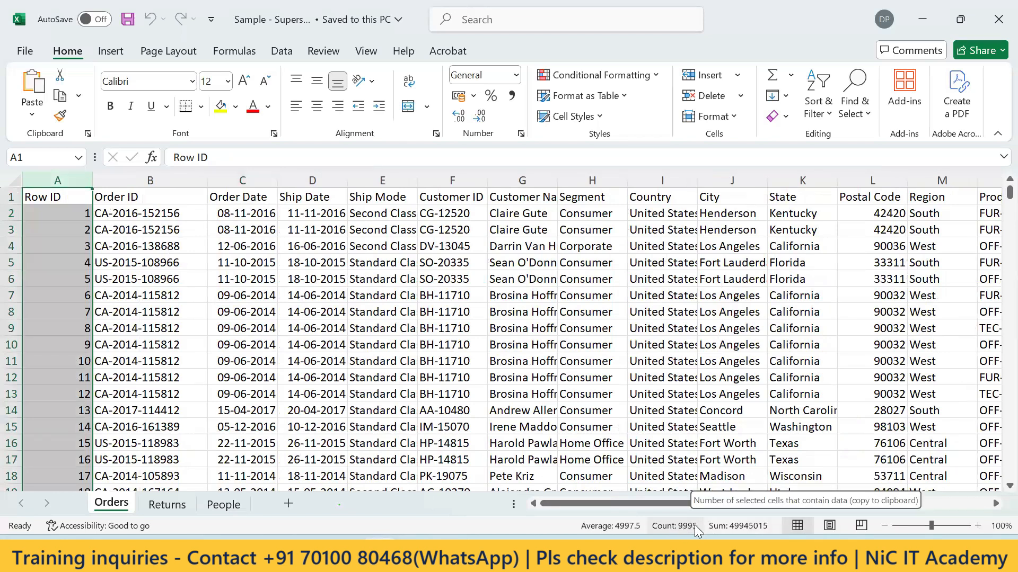
left_click(997, 22)
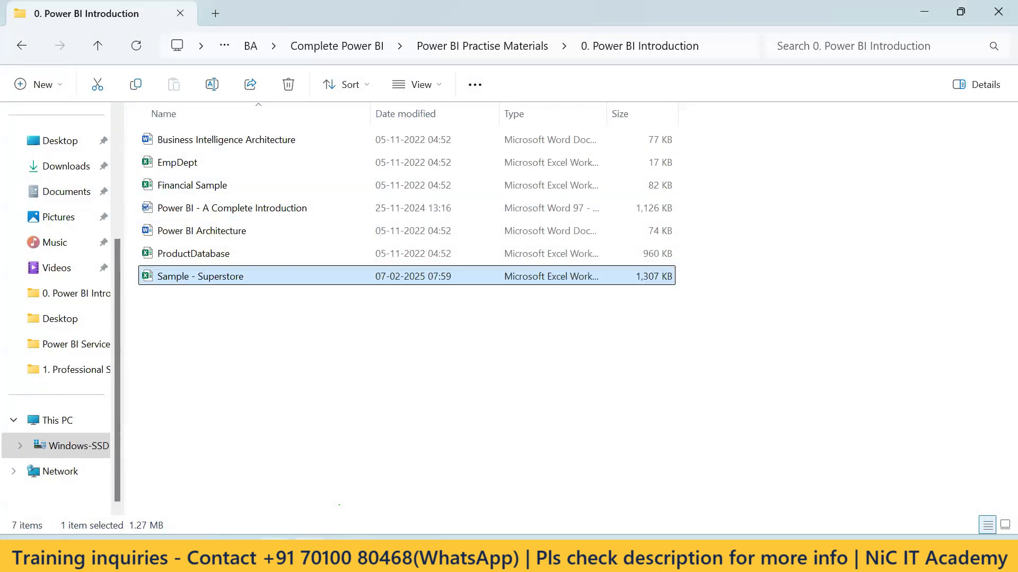
Step: Return to Power Query Editor, connect to the Sample - Superstore workbook, and select its Orders table for preview
left_click(331, 483)
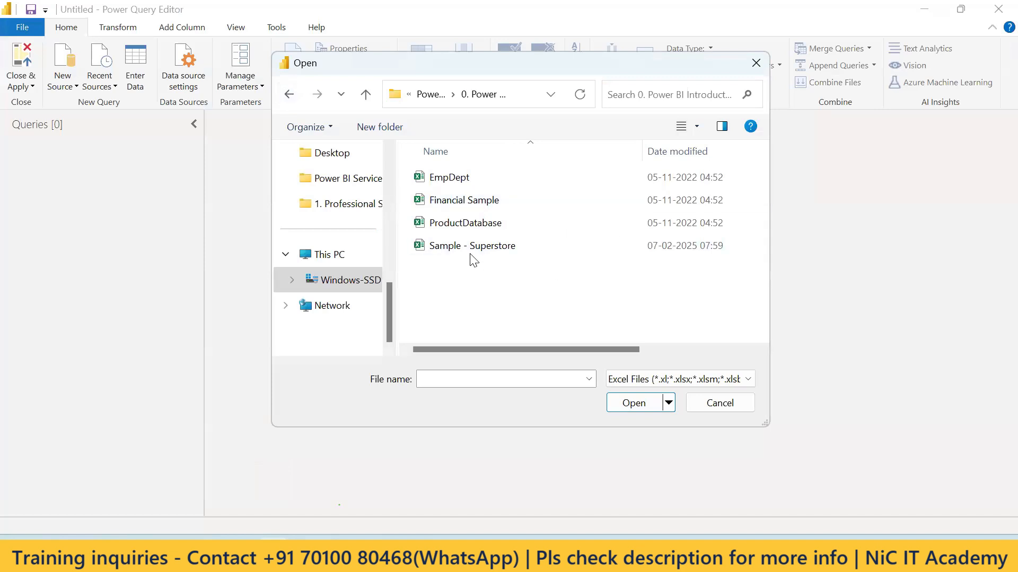
left_click(471, 253)
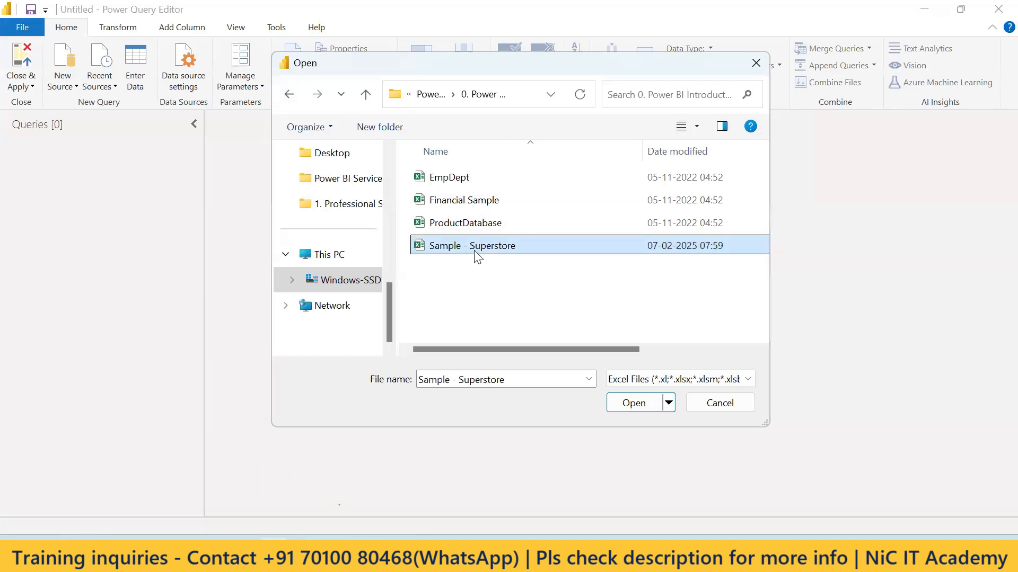
left_click(632, 403)
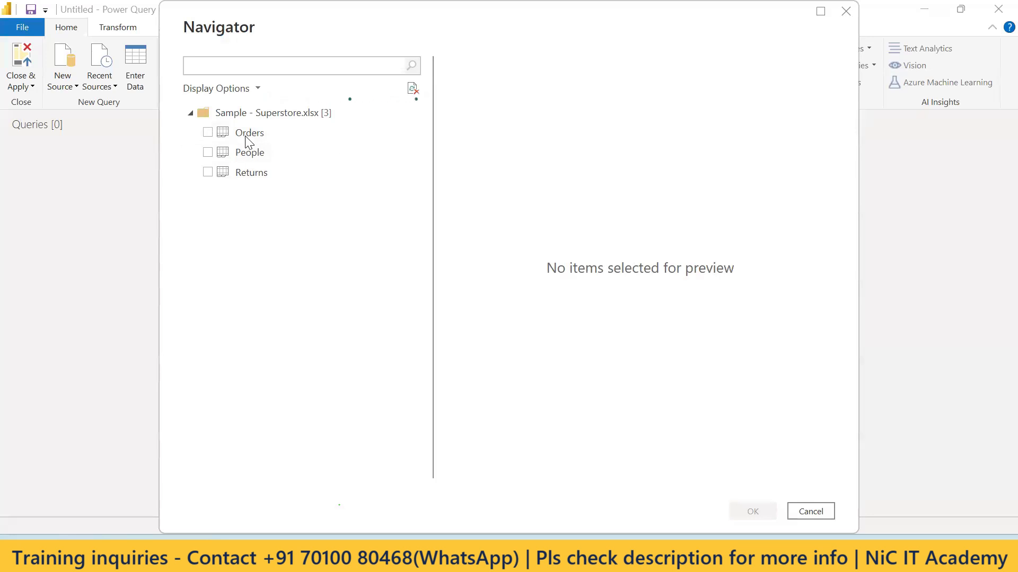
left_click(208, 133)
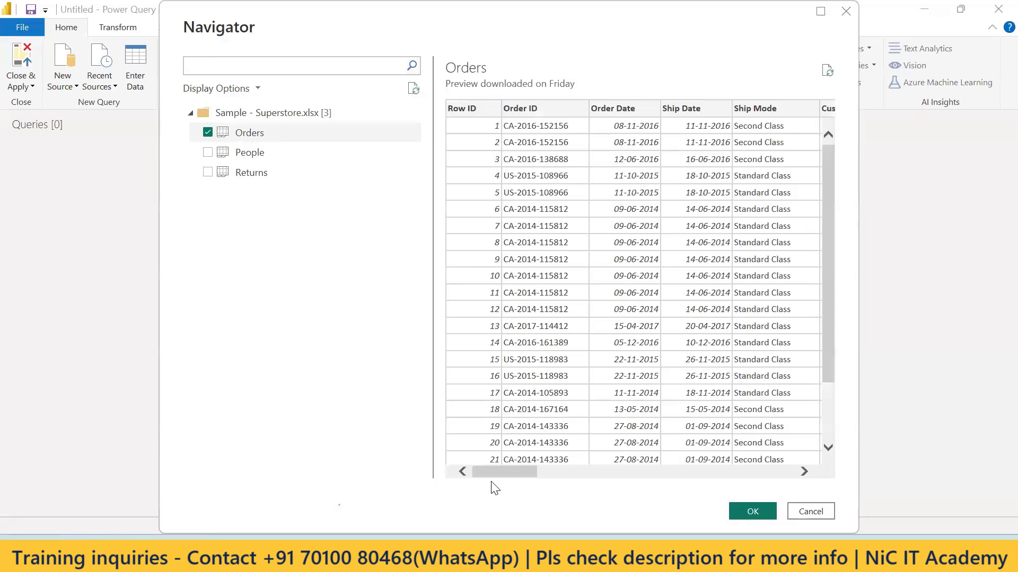
mouse_move(483, 477)
left_mouse_down()
mouse_move(746, 479)
mouse_move(466, 480)
left_mouse_up()
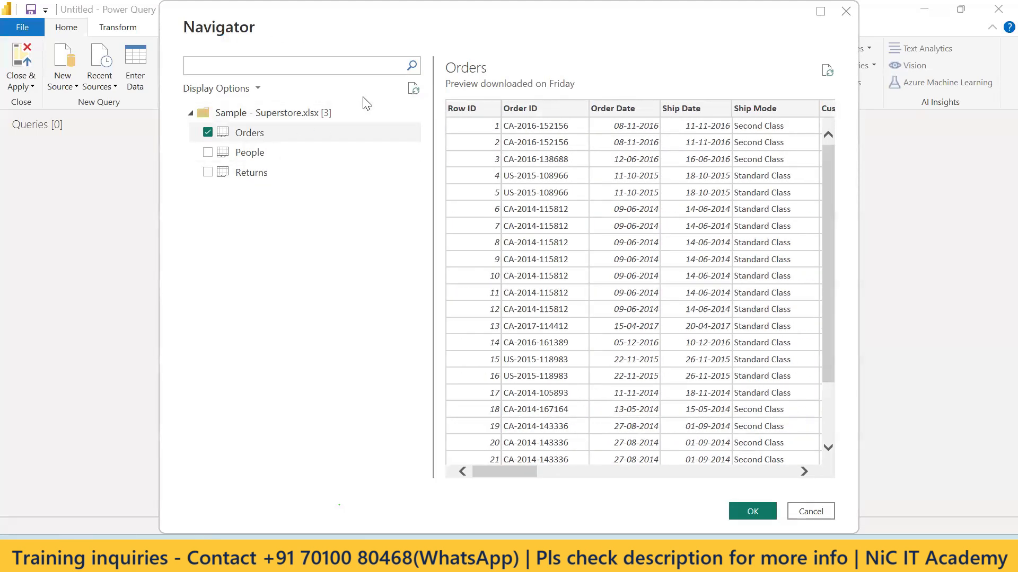
Step: Add the People table to the selection, then switch to Notepad and review the Data Sources line in the Power BI (Class-1-5).txt notes
left_click(209, 152)
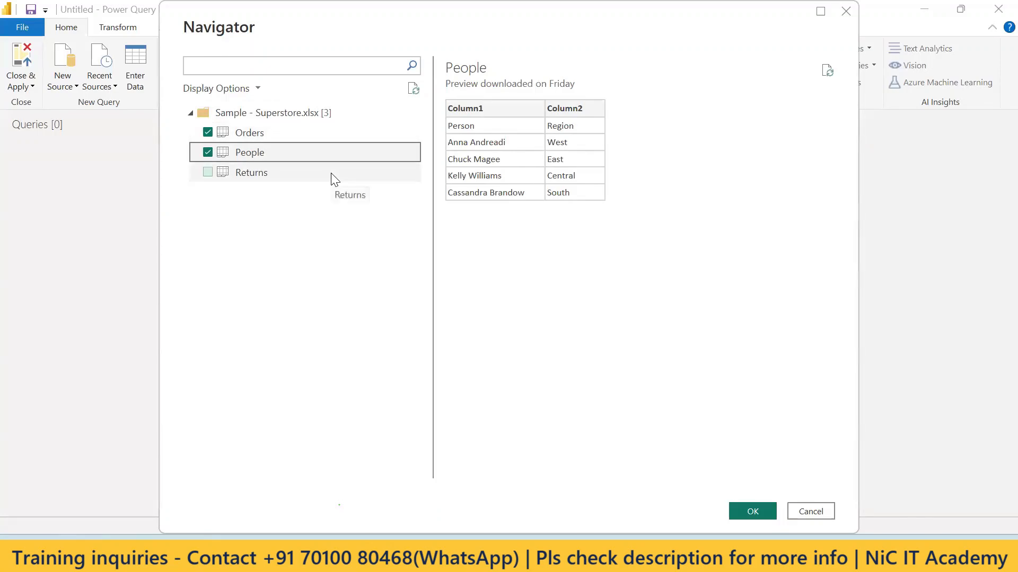
left_click(415, 554)
left_click_drag(265, 347, 12, 344)
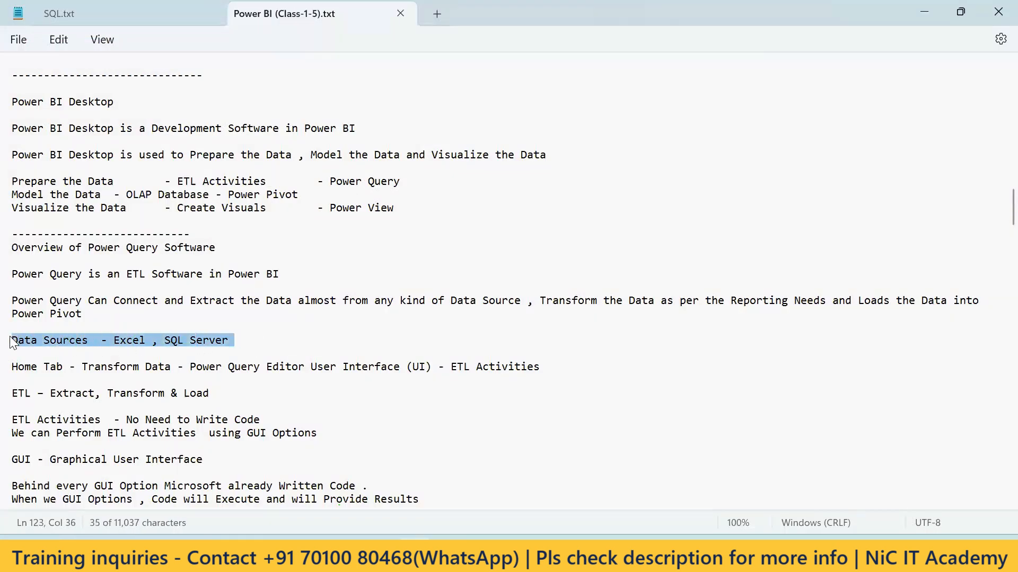
left_click_drag(249, 341, 109, 343)
left_click_drag(244, 343, 3, 349)
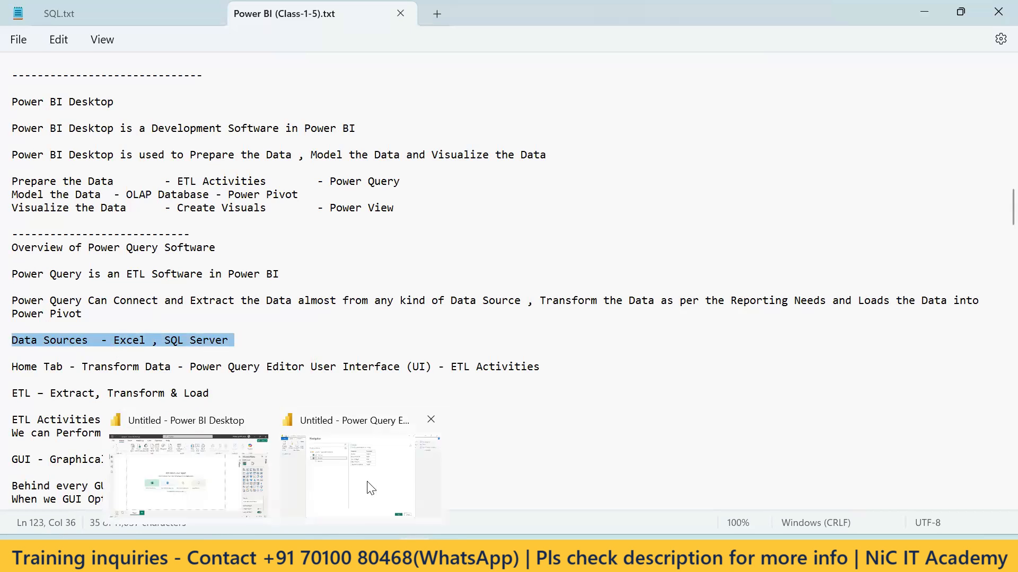
Step: Return to Power Query Editor, add the Returns table to the selection, extract the three selected tables and refresh the Returns preview
left_click(368, 485)
left_click(208, 173)
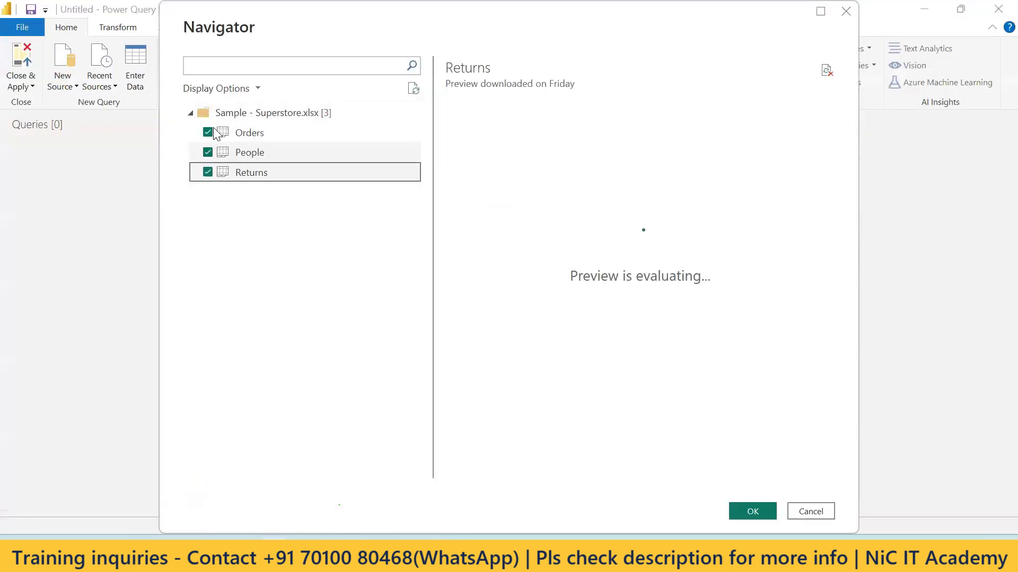
left_click(772, 511)
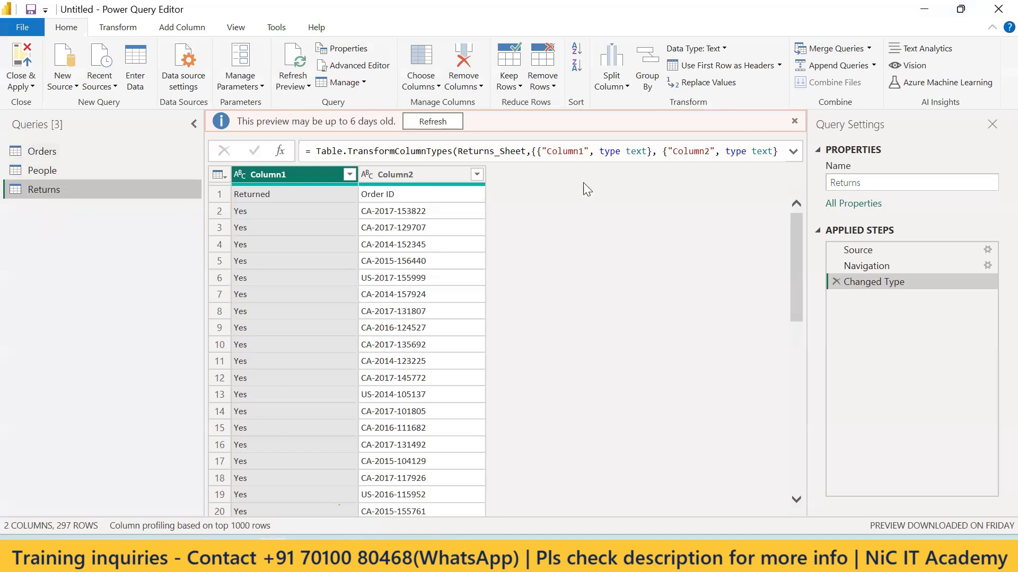
left_click(416, 124)
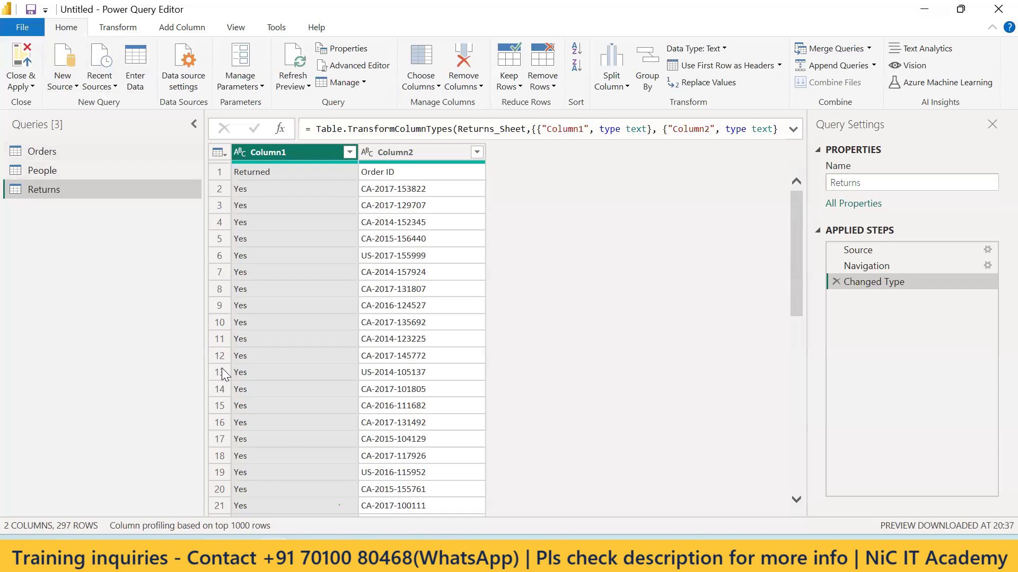
Step: Review the Home Tab and ETL Activities lines of the class notes in Notepad, and return to Power Query Editor
key("alt+Tab")
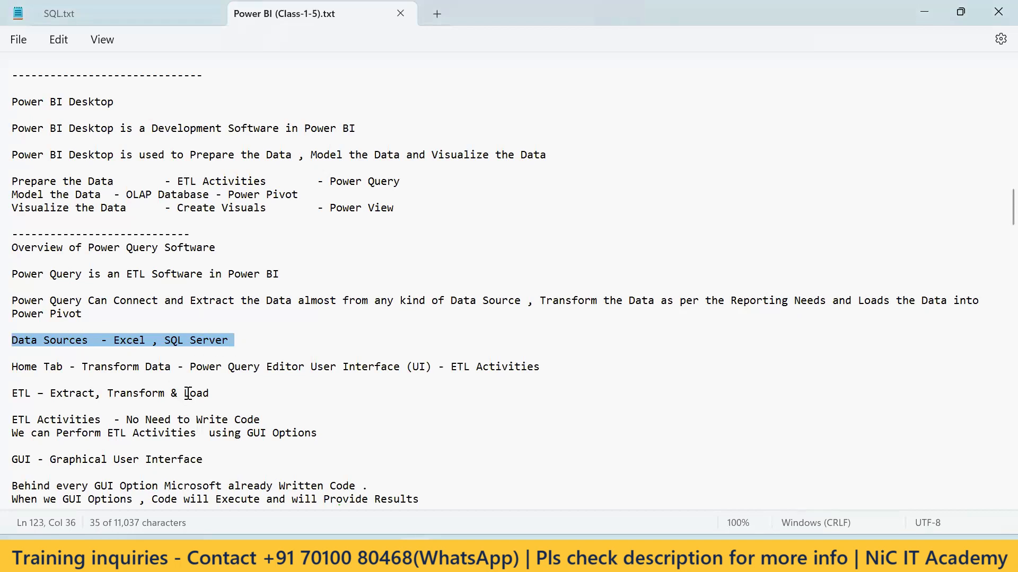
scroll(277, 408, "down", 3)
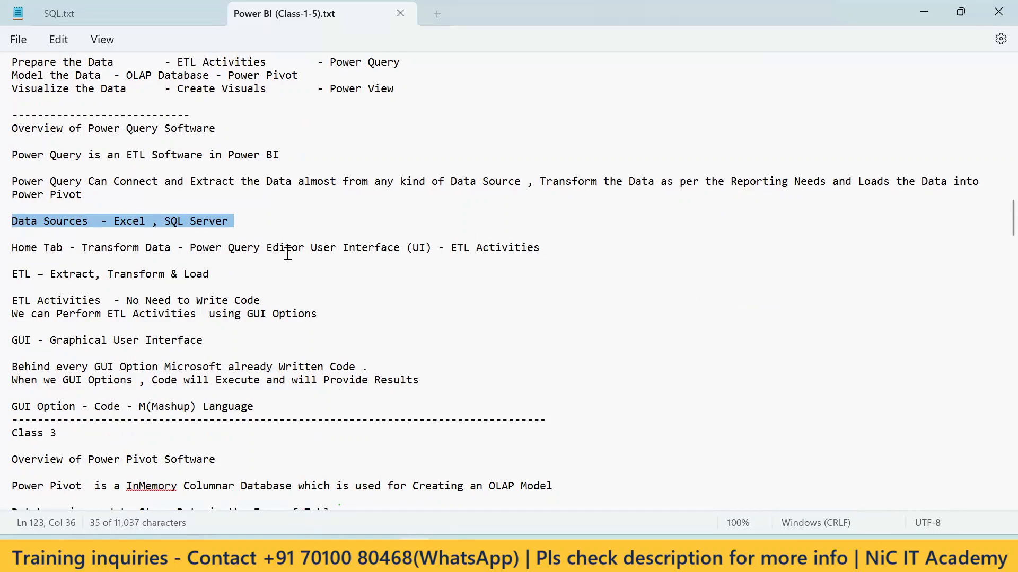
triple_click(24, 250)
left_click_drag(121, 253, 333, 256)
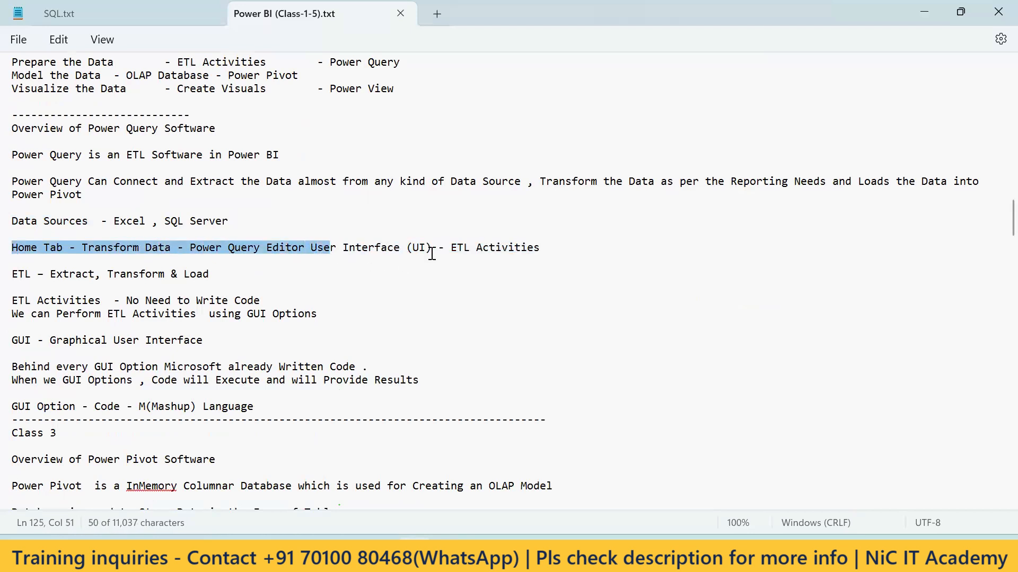
left_click_drag(439, 249, 203, 250)
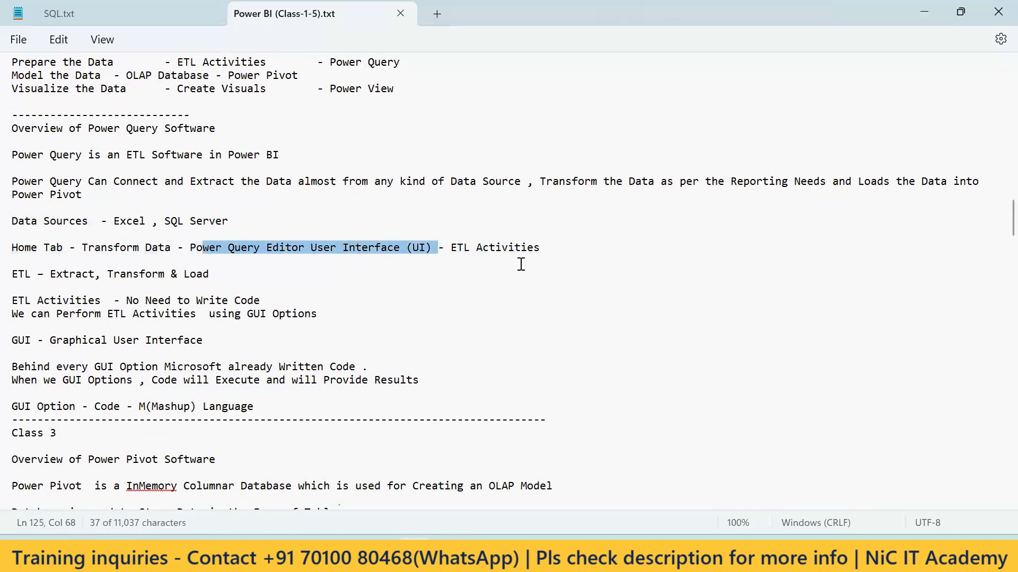
left_click_drag(541, 247, 444, 249)
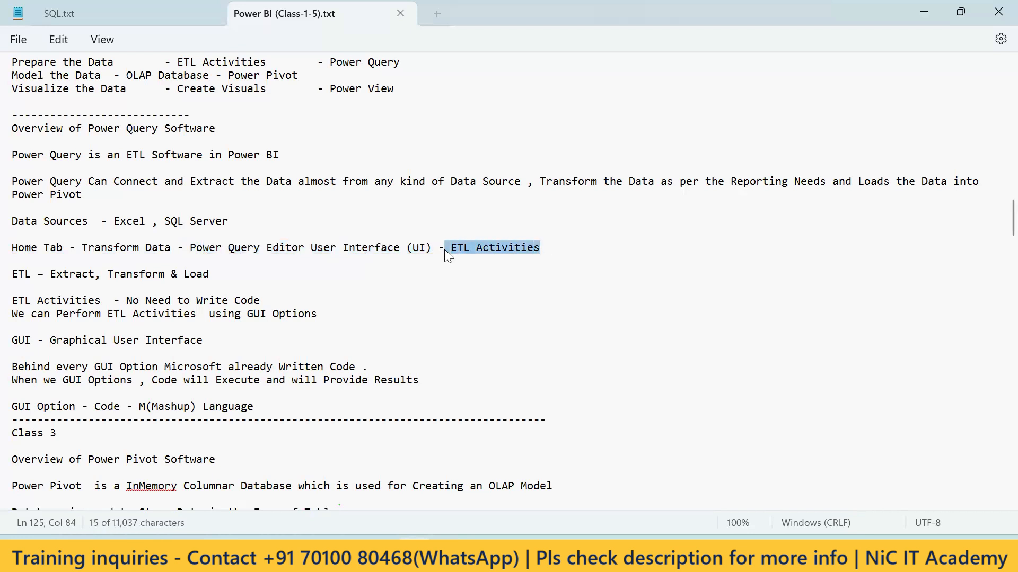
left_click_drag(267, 301, 9, 302)
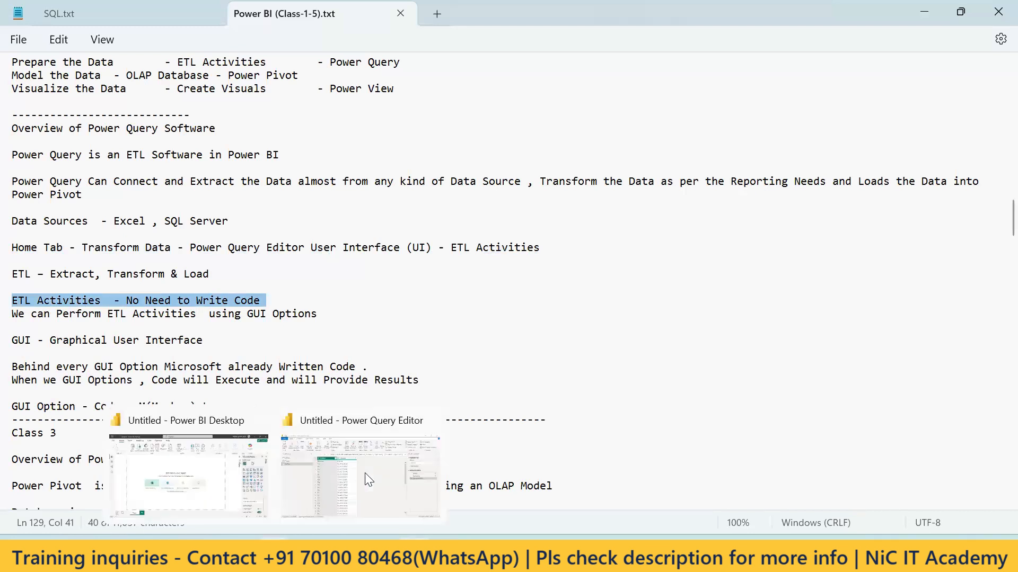
left_click(737, 504)
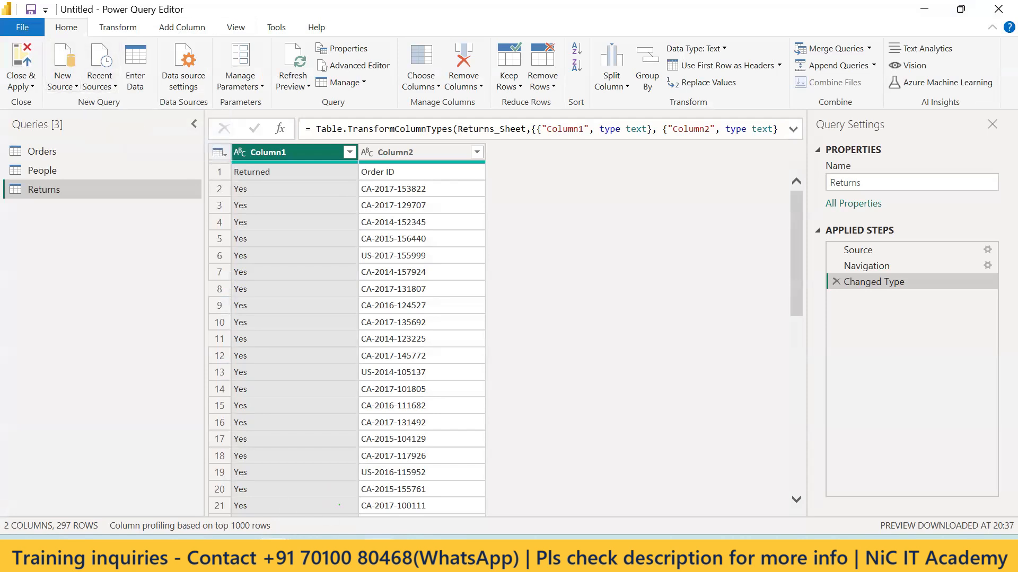
Step: Review the notes on performing ETL activities through Graphical User Interface options in Notepad, and go back to Power Query Editor
key("alt+Tab")
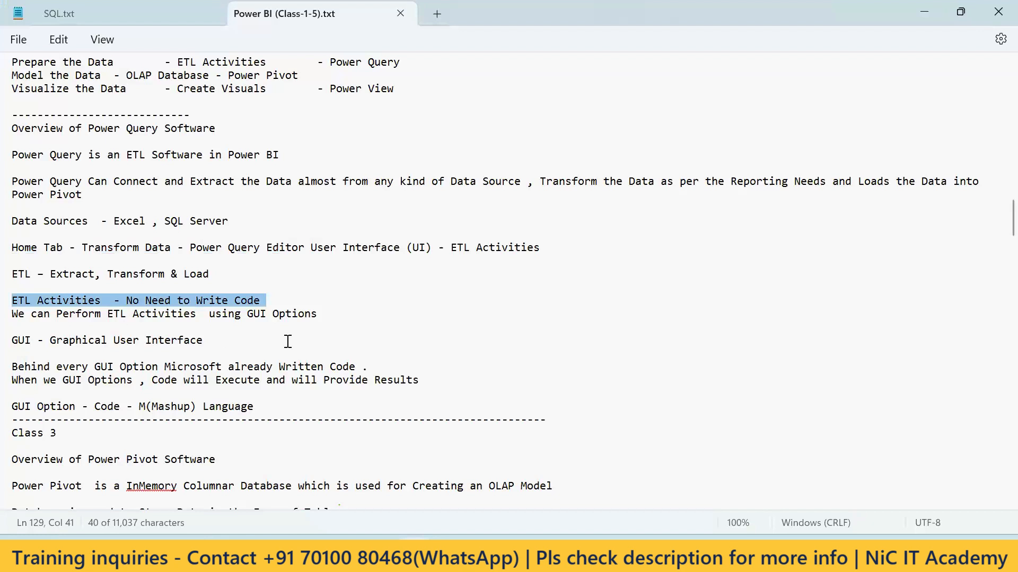
scroll(287, 341, "down", 2)
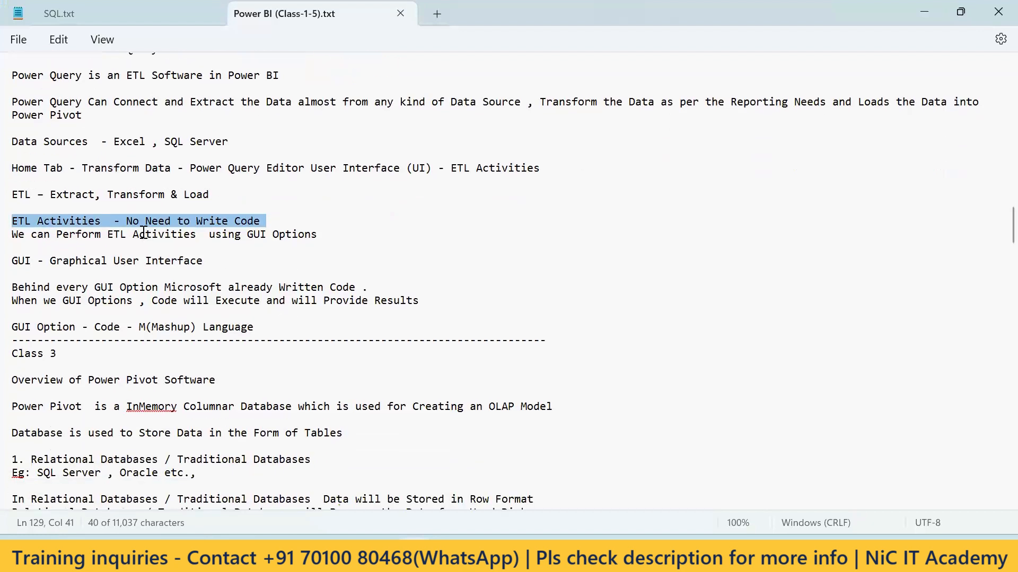
left_click_drag(264, 221, 12, 221)
left_click_drag(202, 234, 10, 236)
left_click_drag(320, 236, 208, 235)
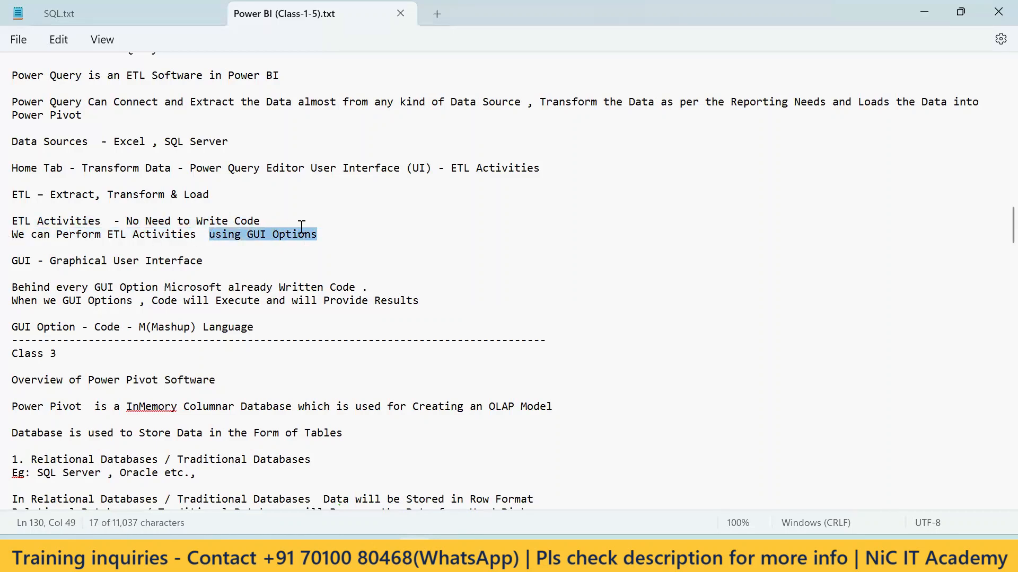
left_click_drag(213, 261, 51, 268)
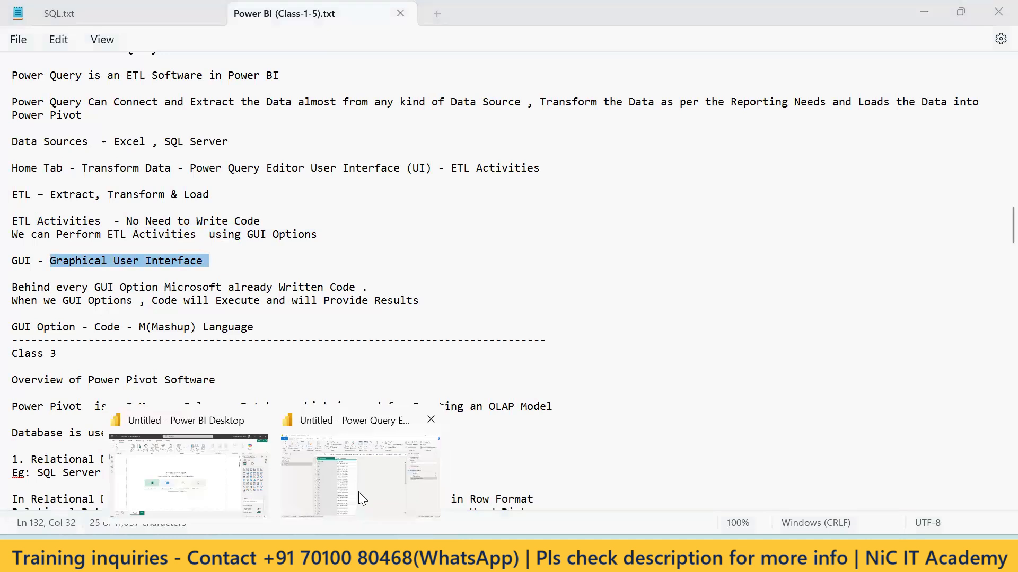
left_click(477, 495)
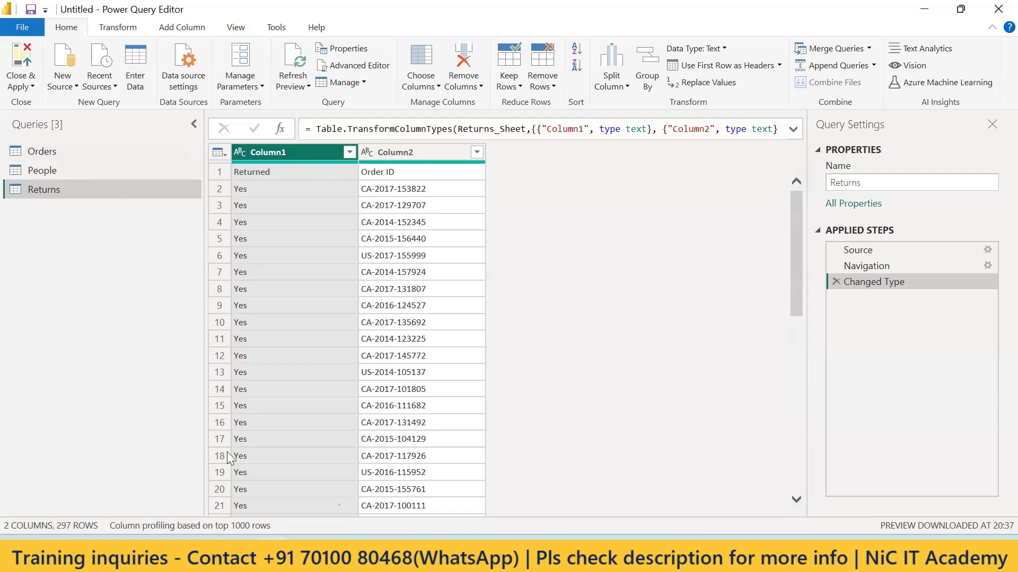
Step: Switch to Notepad and highlight Excel and SQL Server in the Data Sources line of the notes
mouse_move(448, 554)
left_click(405, 515)
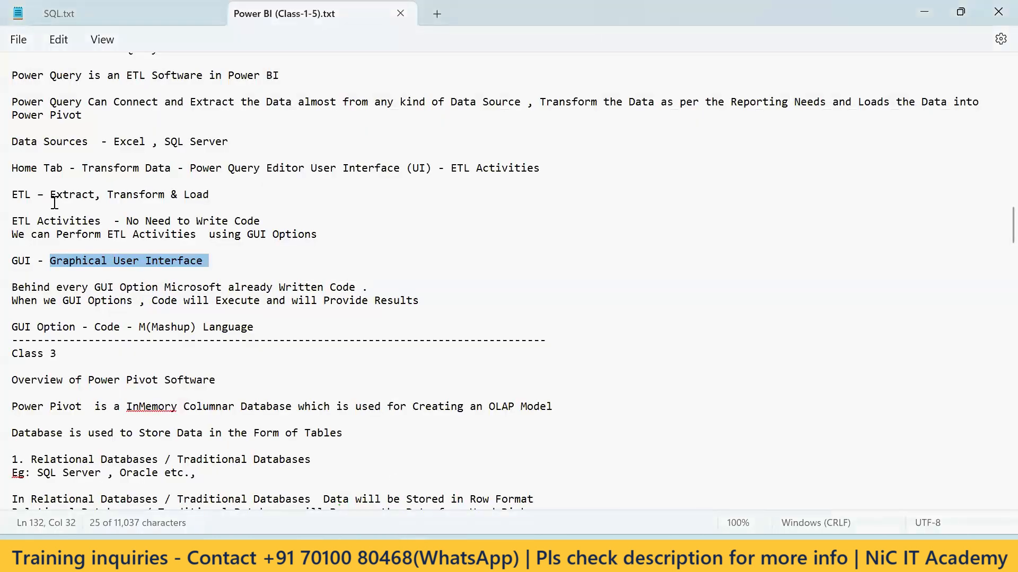
left_click_drag(234, 141, 161, 139)
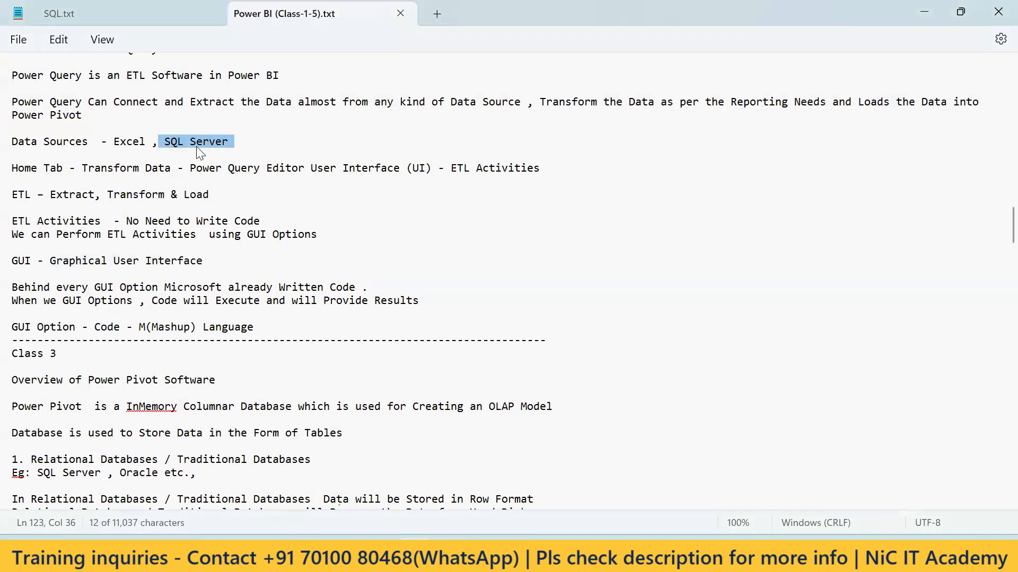
left_click_drag(147, 143, 107, 139)
left_click_drag(234, 141, 164, 144)
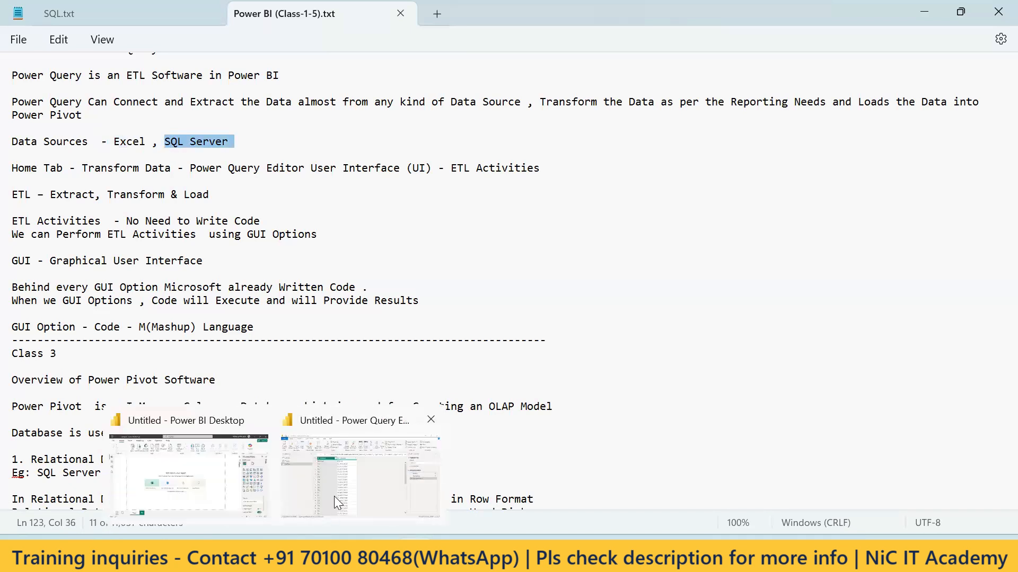
Step: Switch to Power Query Editor and open the full list of data source connectors for a new source
left_click(334, 496)
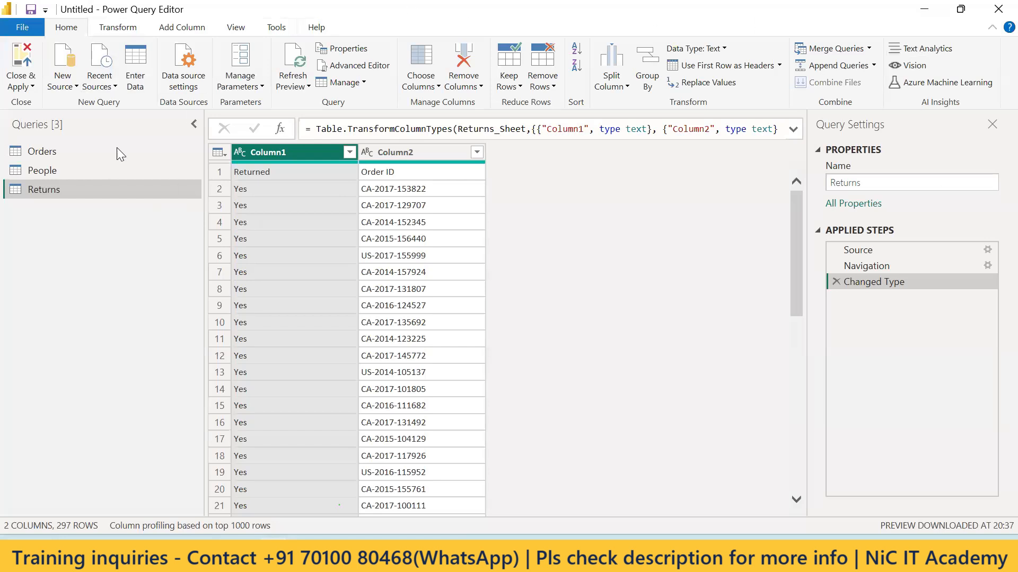
left_click(76, 87)
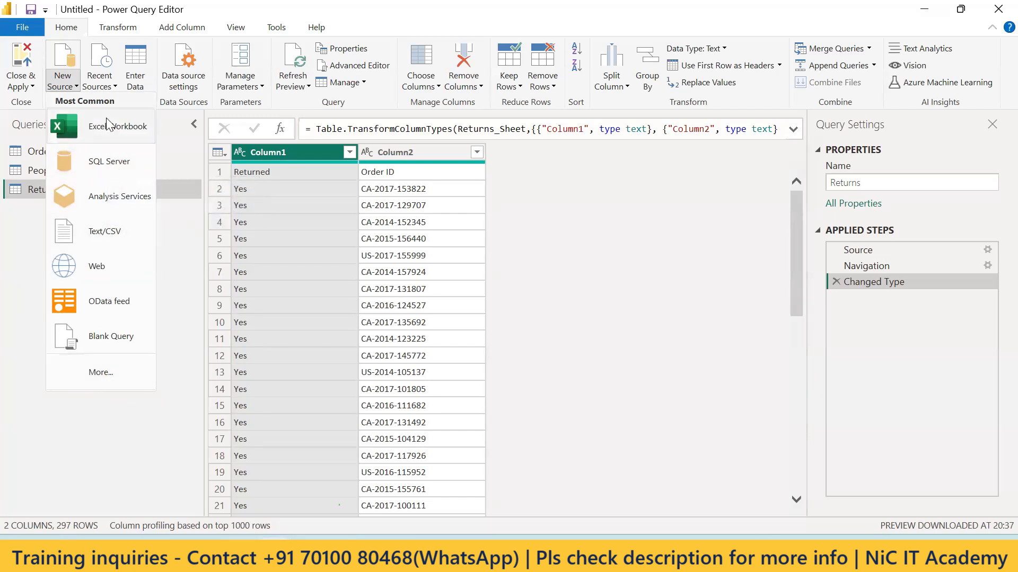
left_click(101, 373)
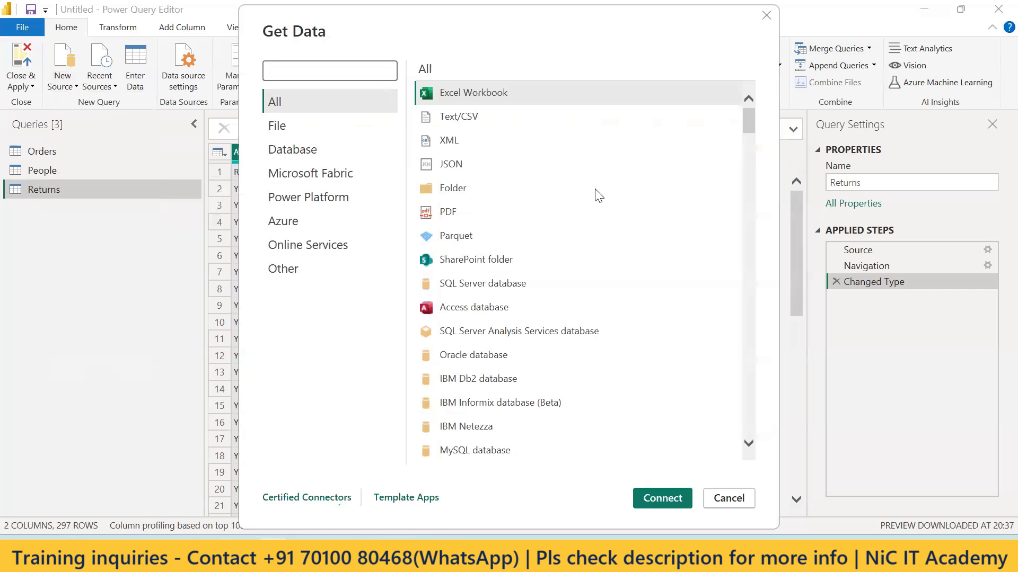
left_click_drag(745, 138, 741, 106)
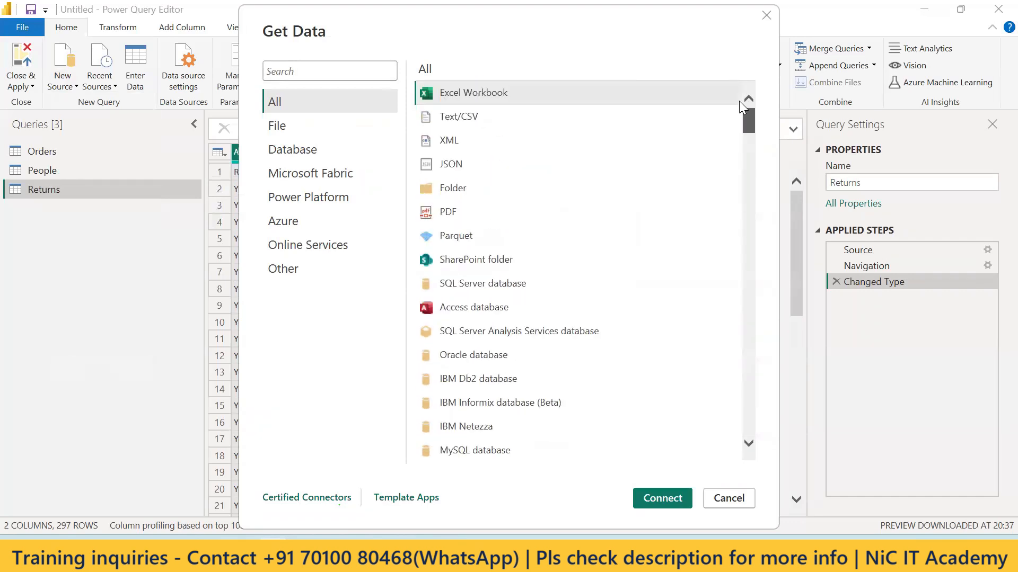
Step: Search the data source connectors for "oracl" and for "sql", and empty the search
left_click(302, 72)
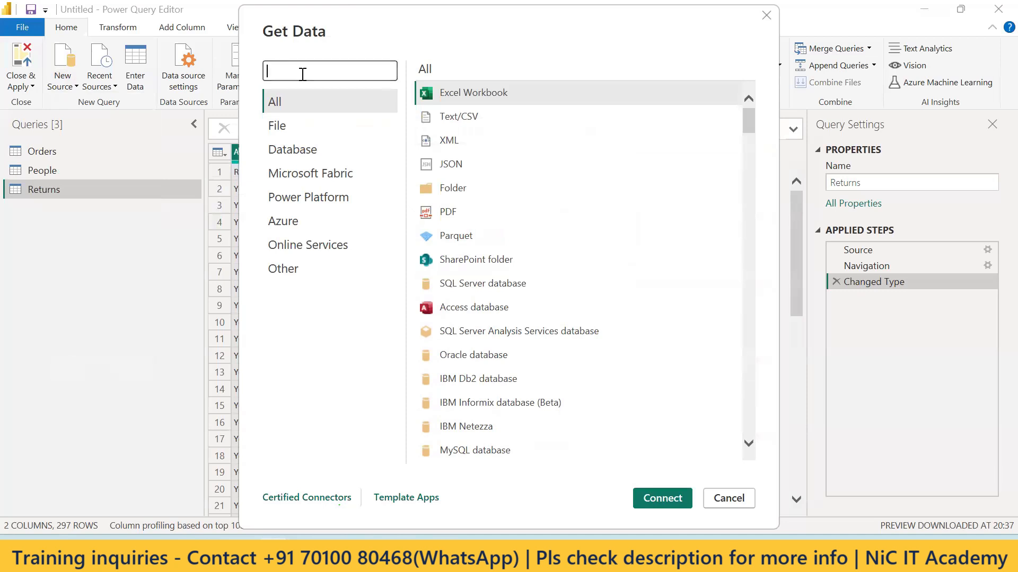
type("oracl")
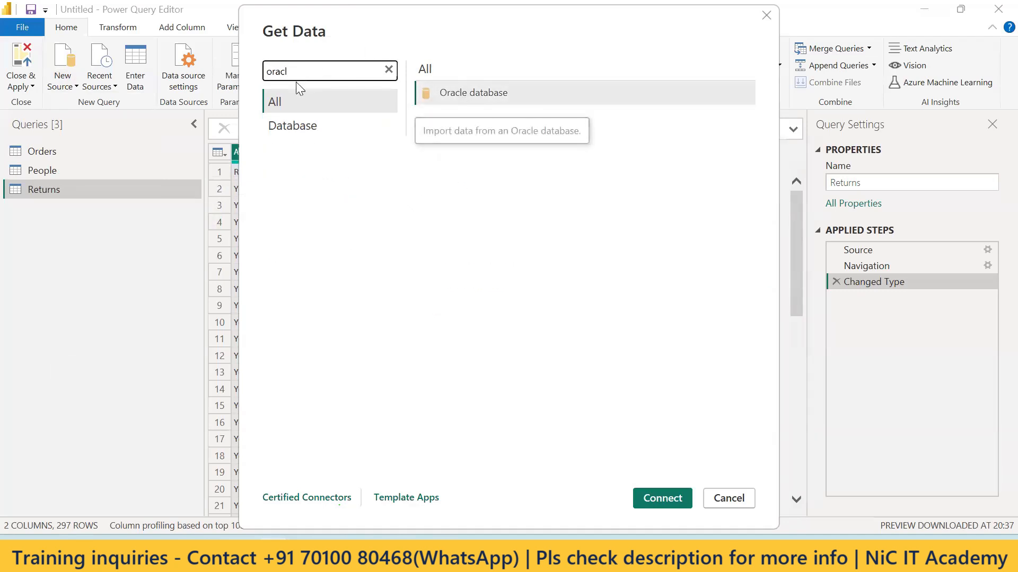
key("BackSpace")
type("sql")
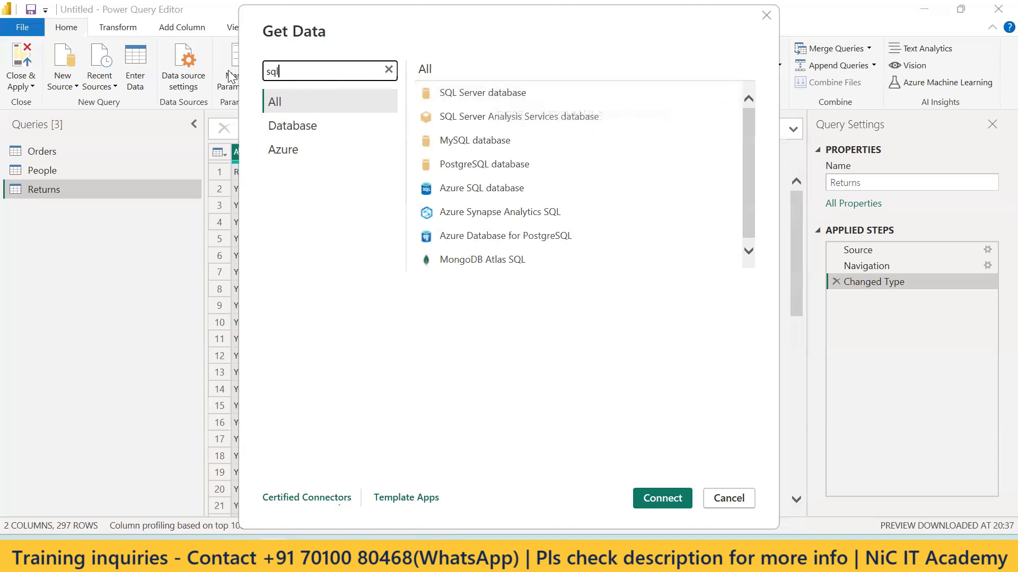
key("BackSpace")
key("BackSpace")
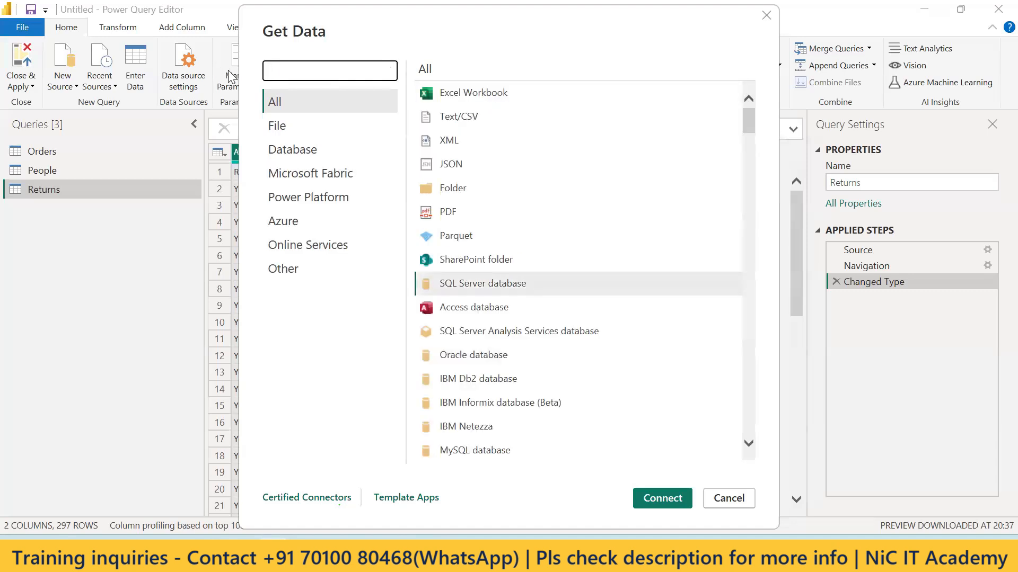
Step: Search the data source connectors for "text" and for "SAP", and clear the search
type("text")
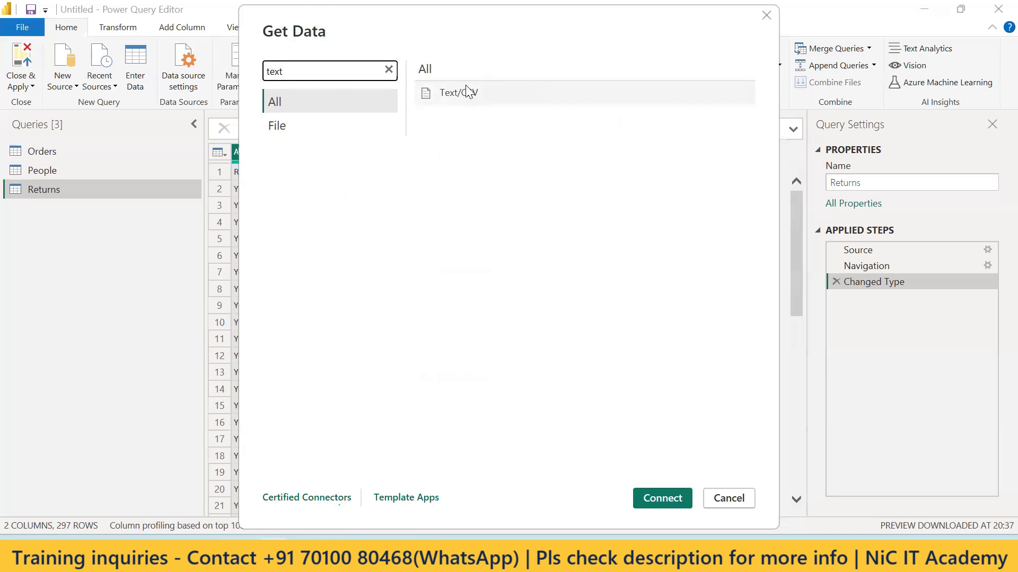
key("BackSpace")
key("BackSpace")
key("BackSpace")
key("BackSpace")
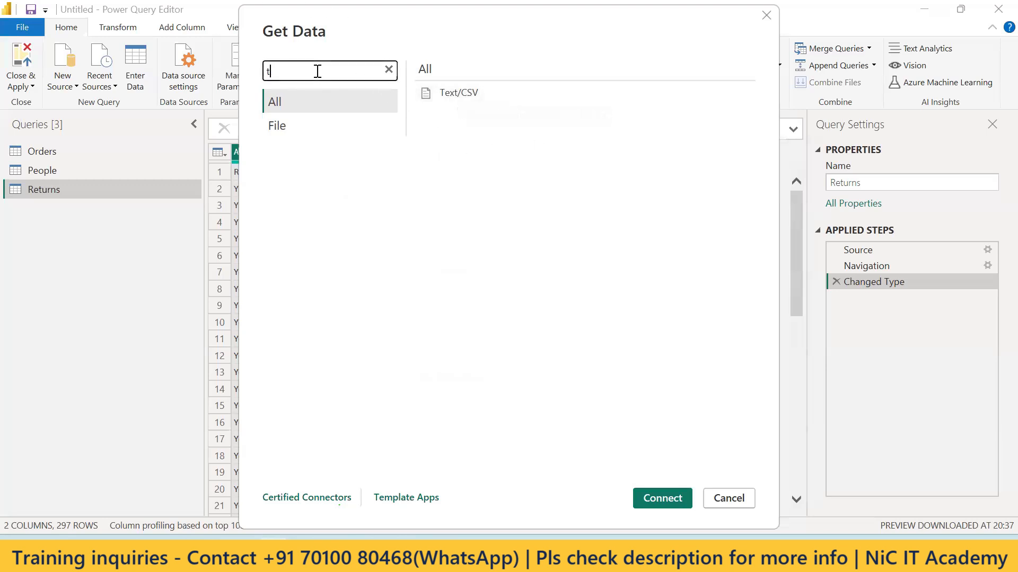
type("SA")
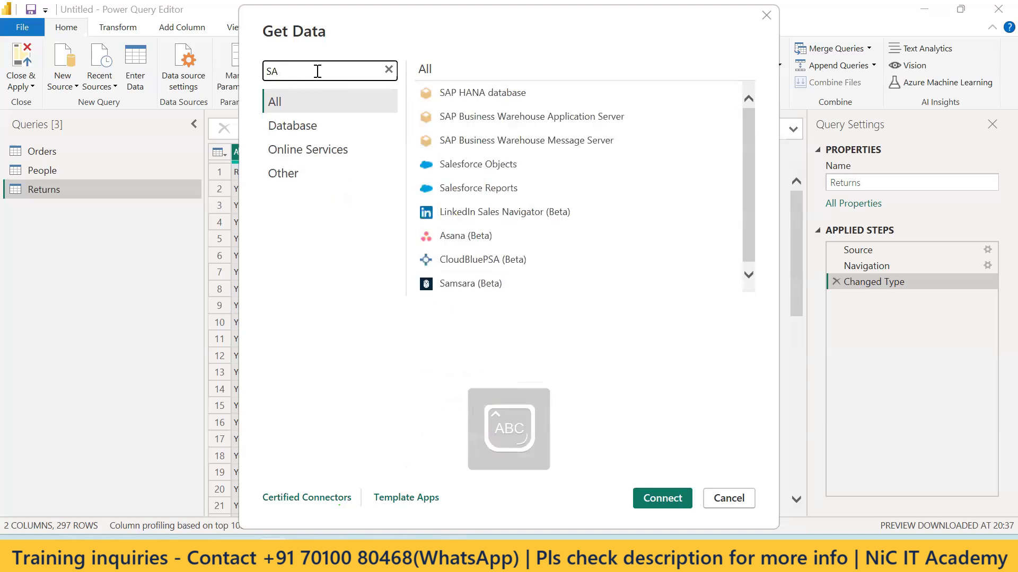
type("P")
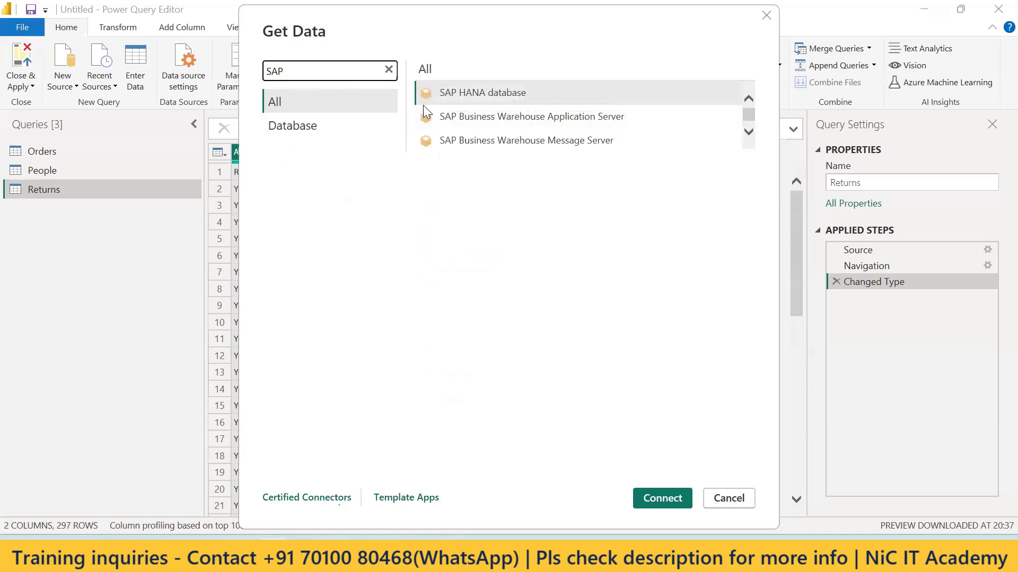
left_click(387, 70)
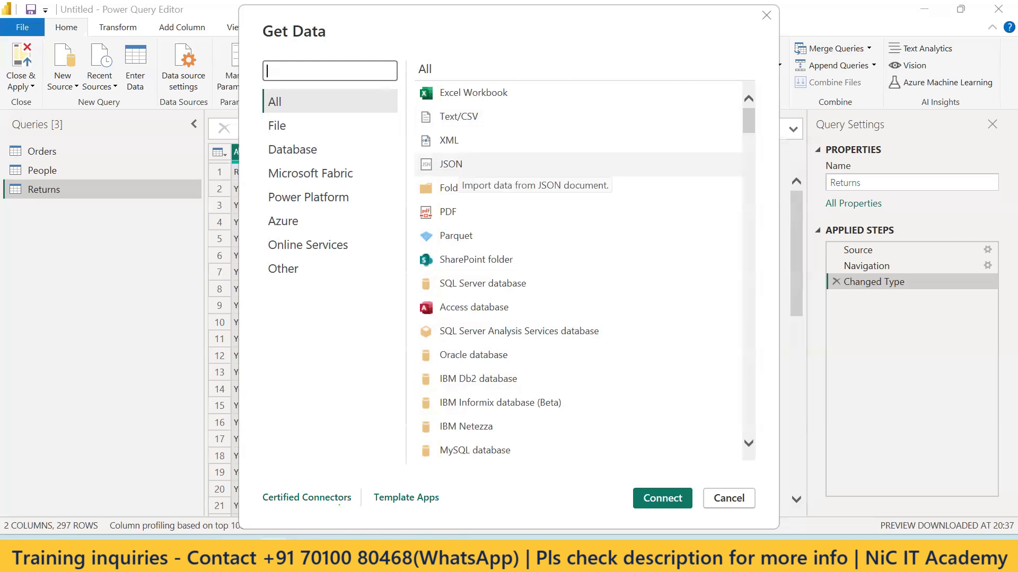
Step: Switch to Notepad and highlight "SQL Server" in the Data Sources line of the notes
left_click(414, 554)
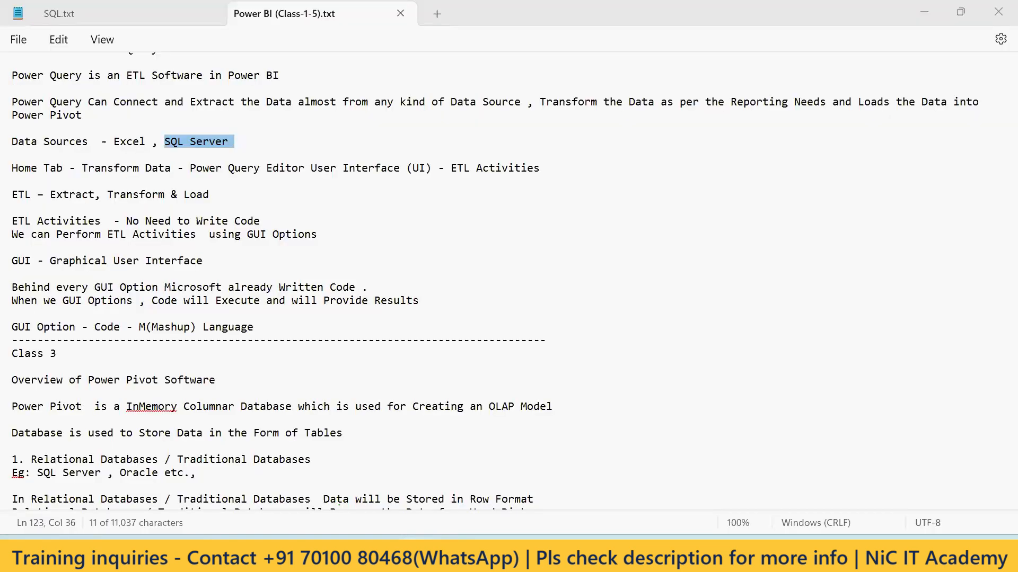
left_click(217, 143)
left_click_drag(233, 142, 165, 144)
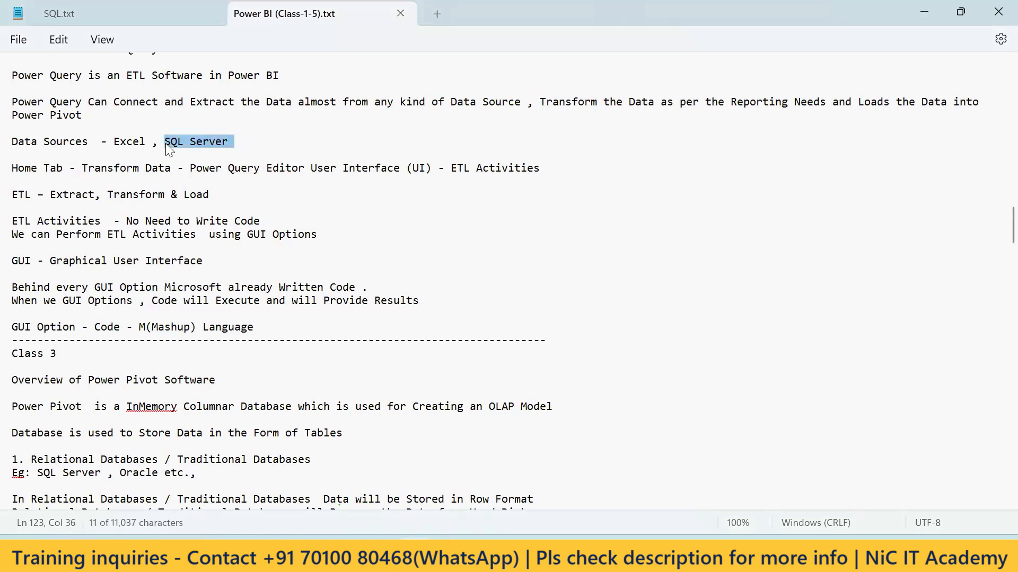
Step: Return to Power Query Editor, close the connector list and start a new SQL Server source
left_click(273, 555)
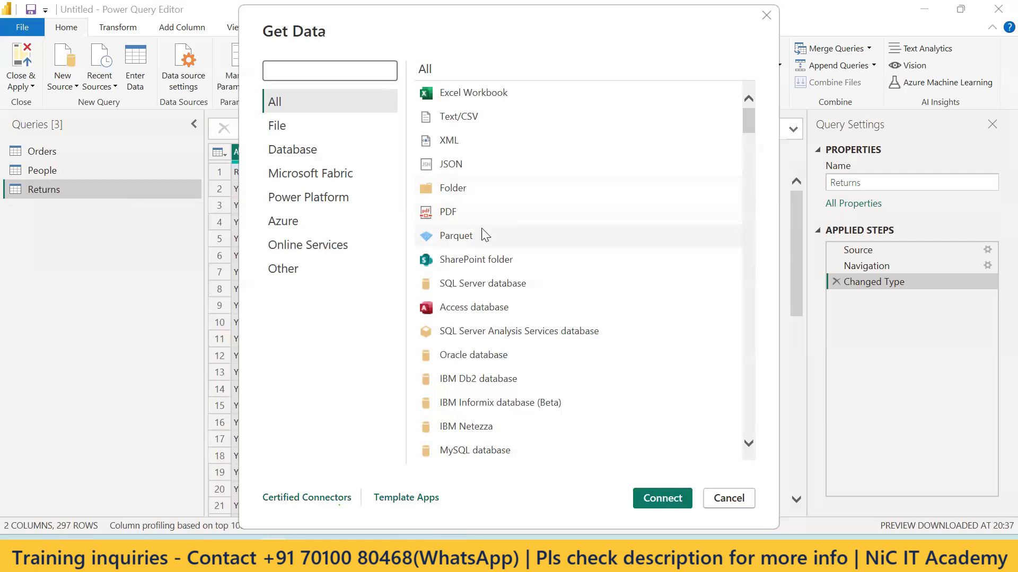
left_click(727, 498)
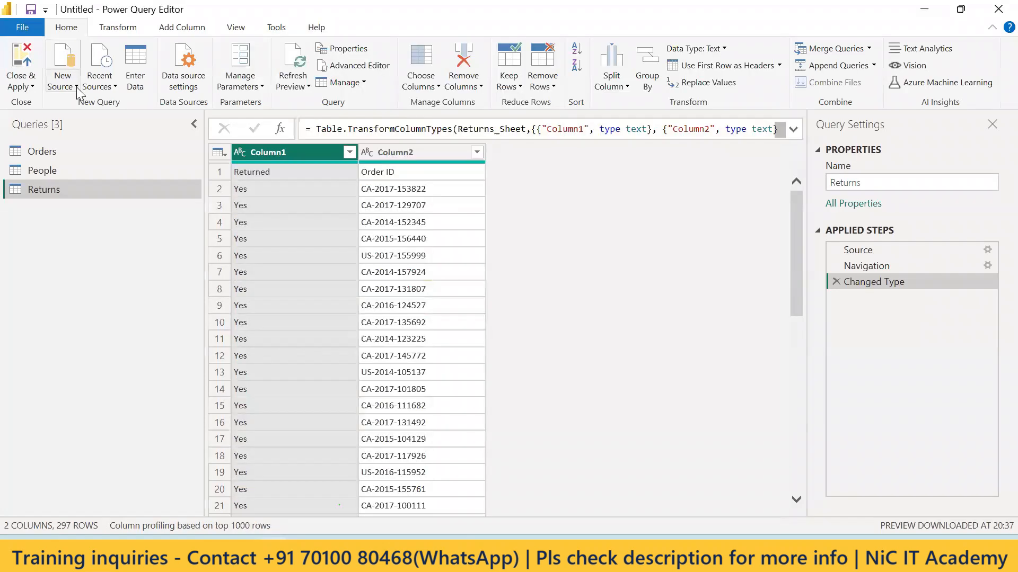
left_click(78, 89)
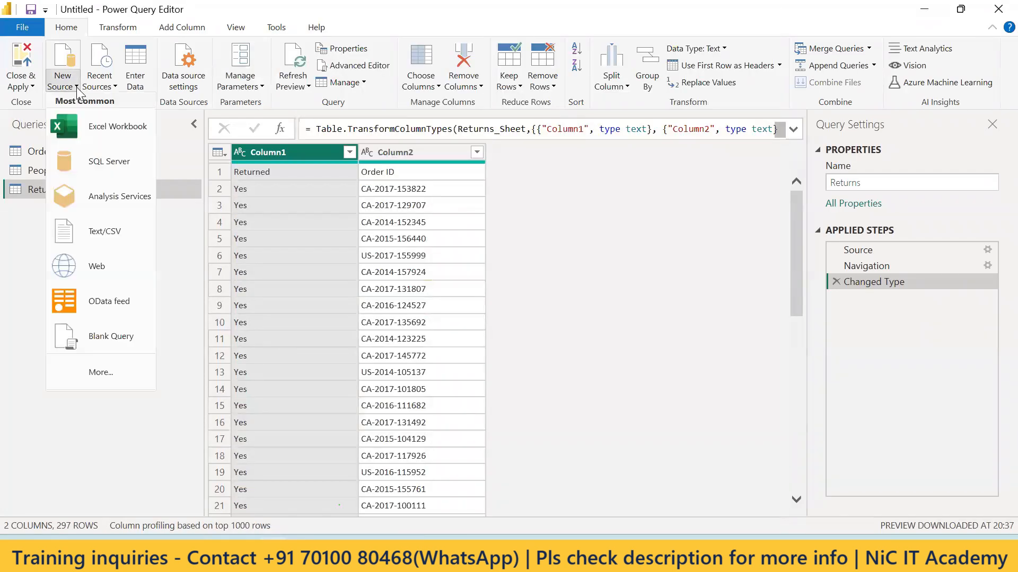
left_click(116, 164)
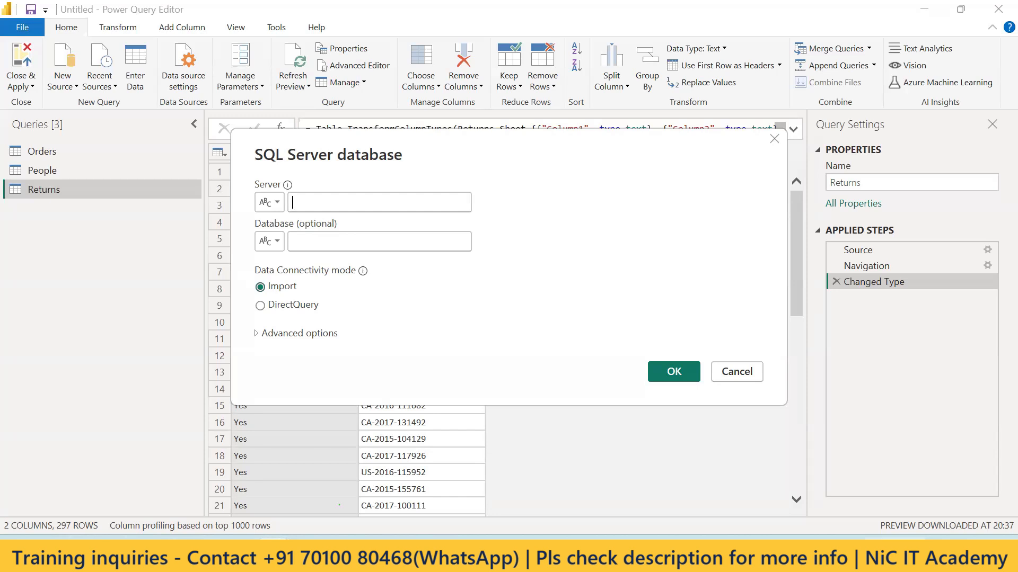
Step: Switch to Notepad and copy the full SQL Server instance name from the first line of SQL.txt
key("super+a")
key("super+a")
left_click(415, 554)
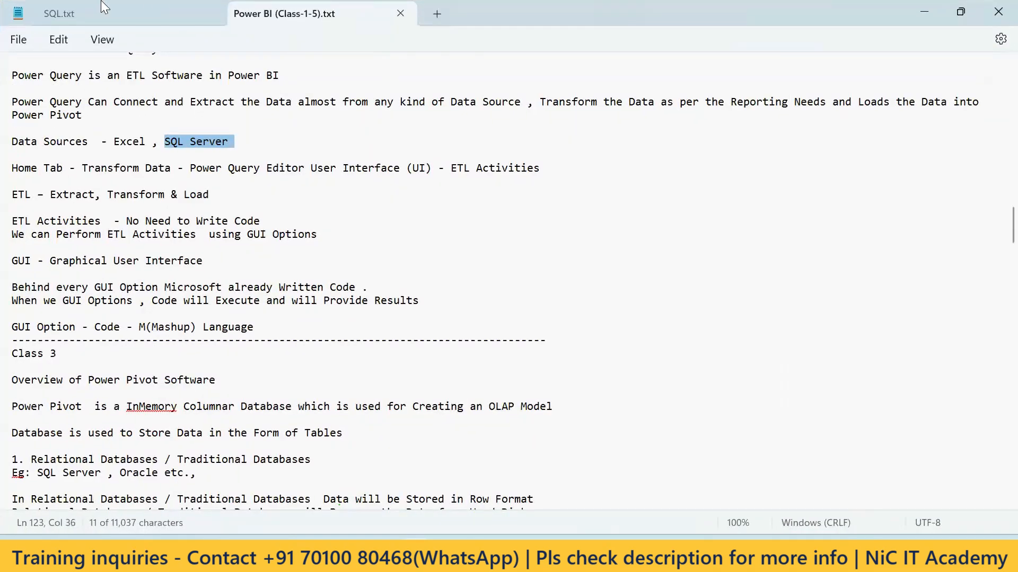
left_click(100, 11)
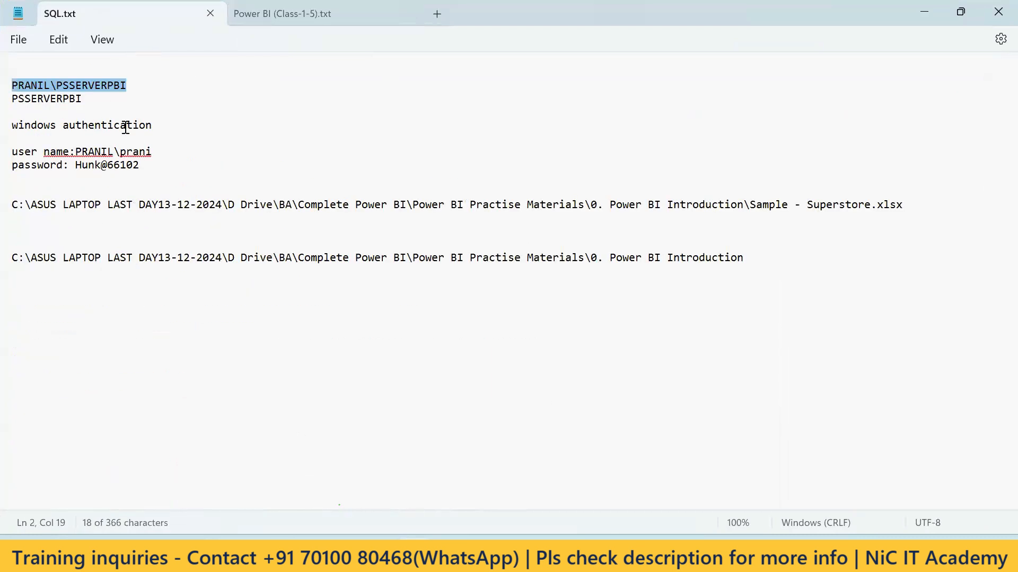
right_click(99, 84)
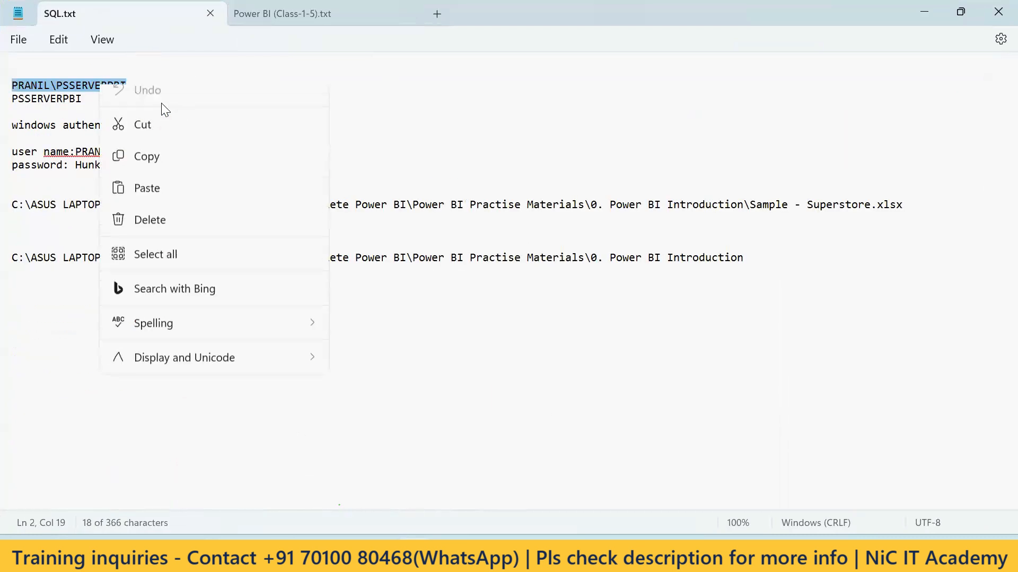
left_click(170, 168)
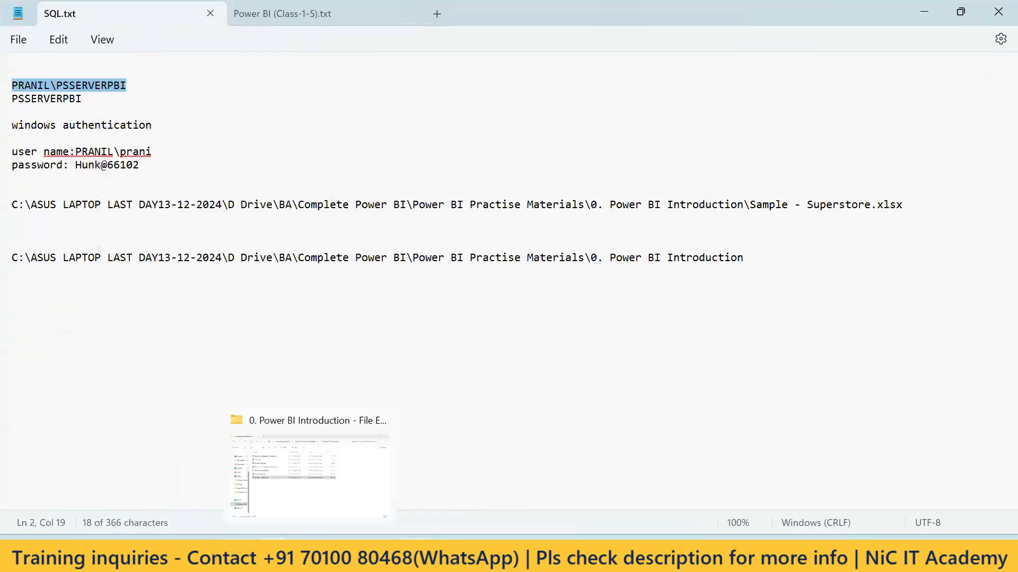
Step: Return to Power Query Editor, paste the copied instance name as the server and connect in Import mode
left_click(332, 490)
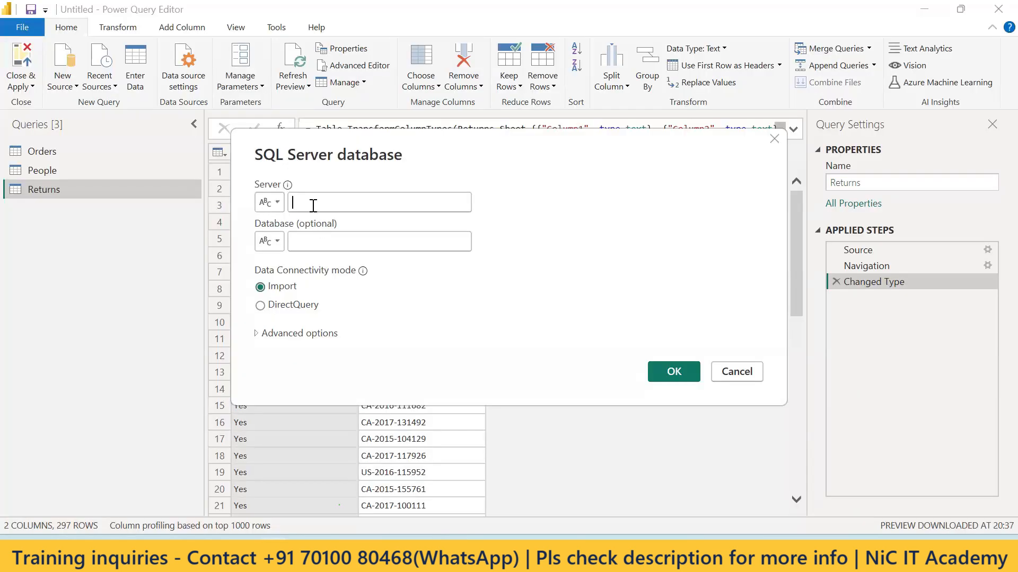
left_click(313, 205)
key("ctrl+v")
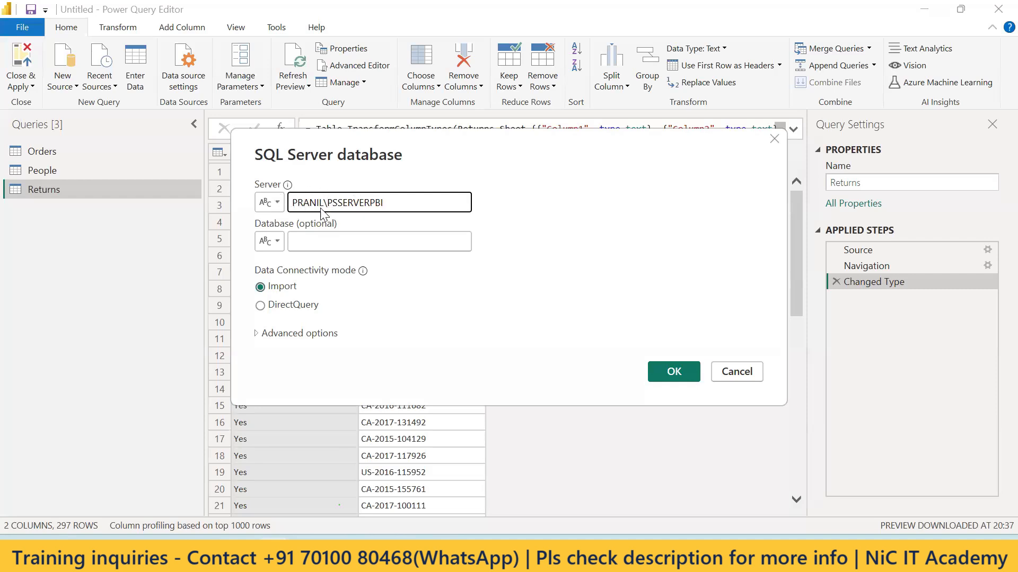
left_click(686, 367)
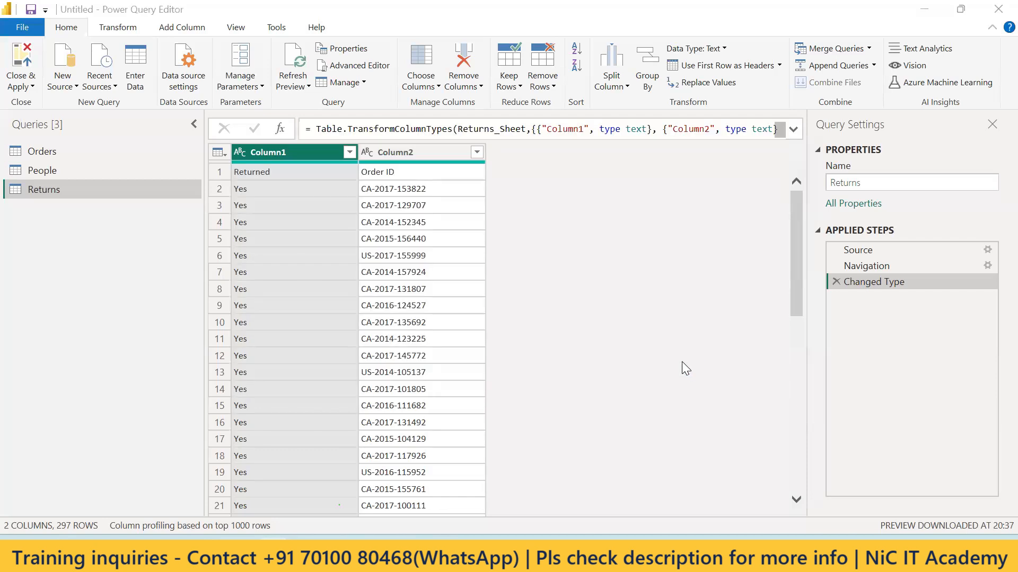
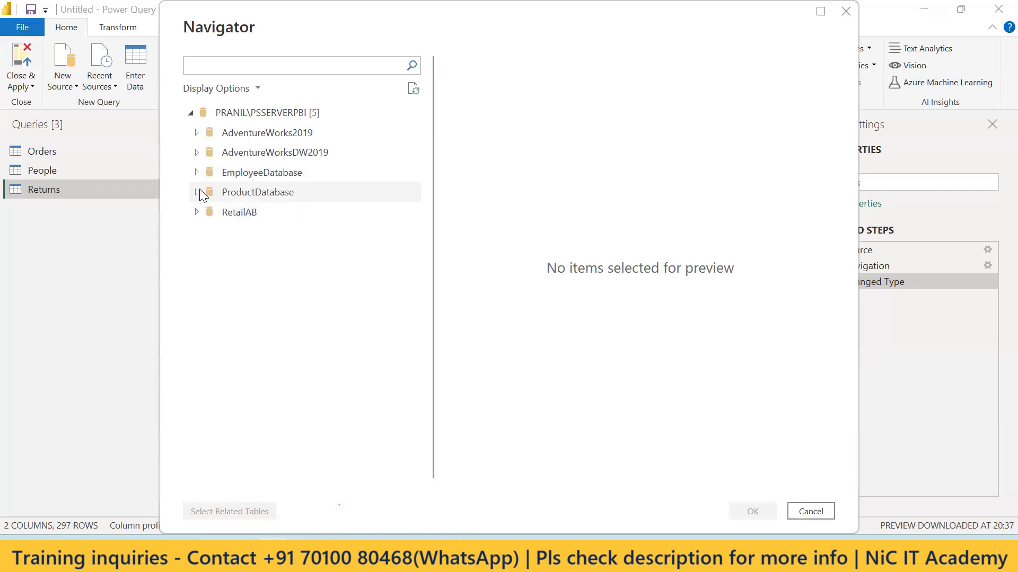
Step: Import the CUSTOMERS_DATA, PRODUCTS_DATA and SALES_DATA tables from ProductDatabase
left_click(198, 193)
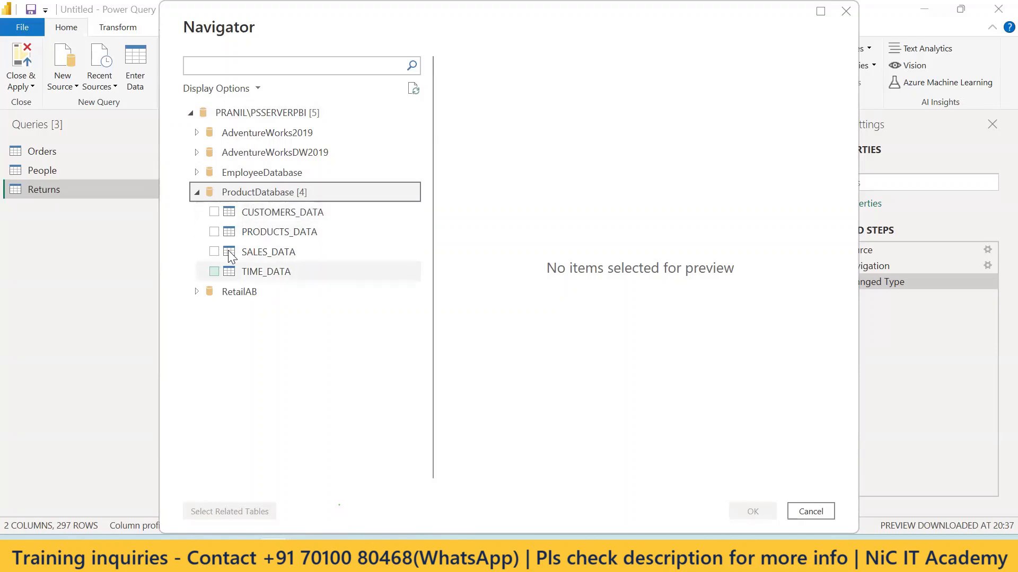
left_click(215, 212)
left_click(214, 212)
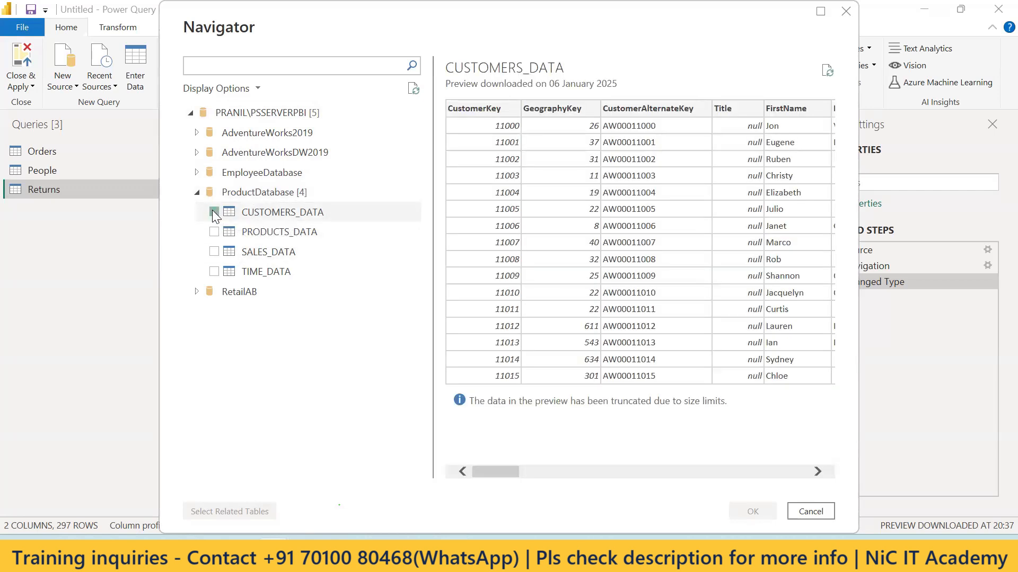
left_click(213, 232)
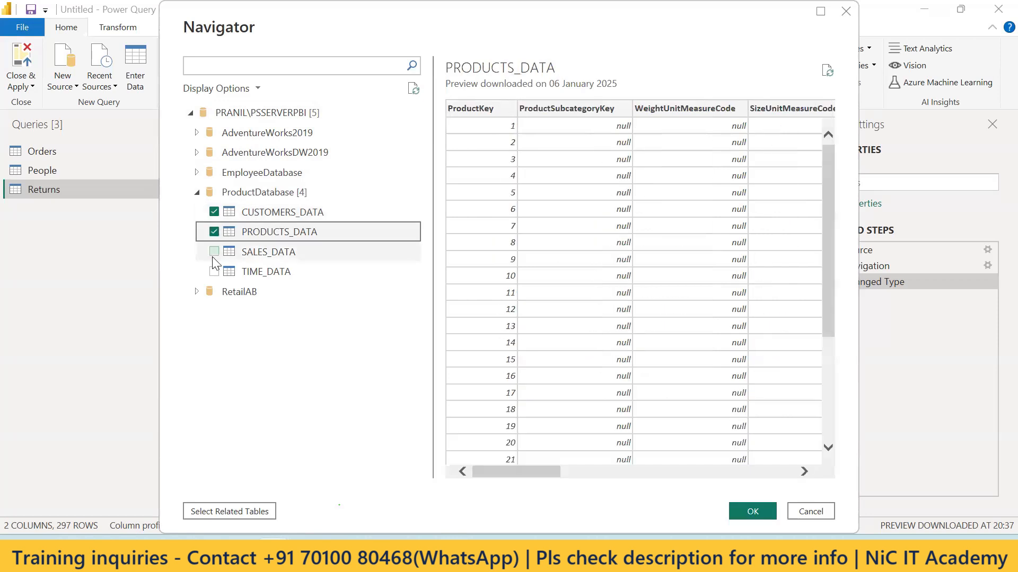
left_click(213, 252)
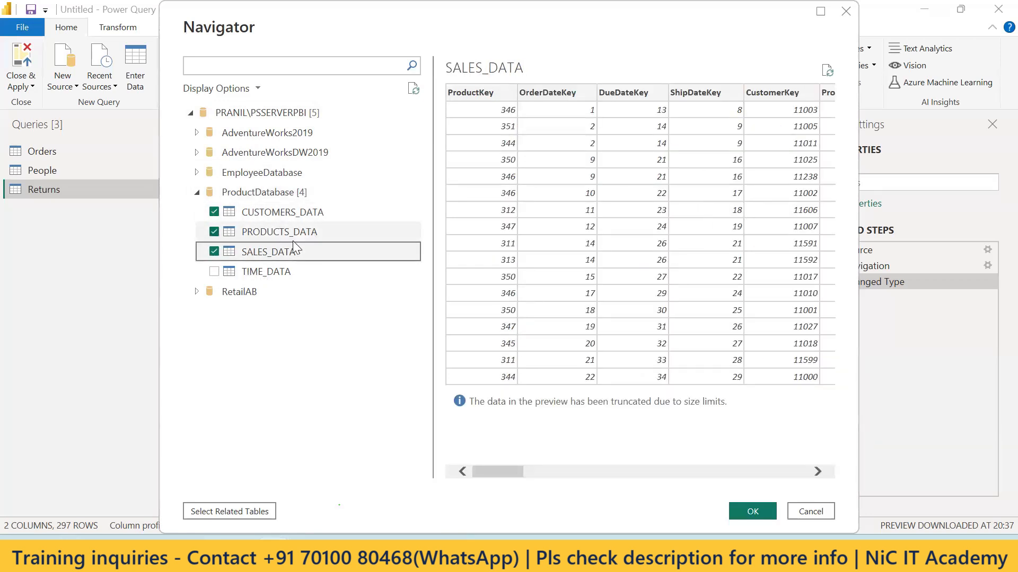
left_click(753, 511)
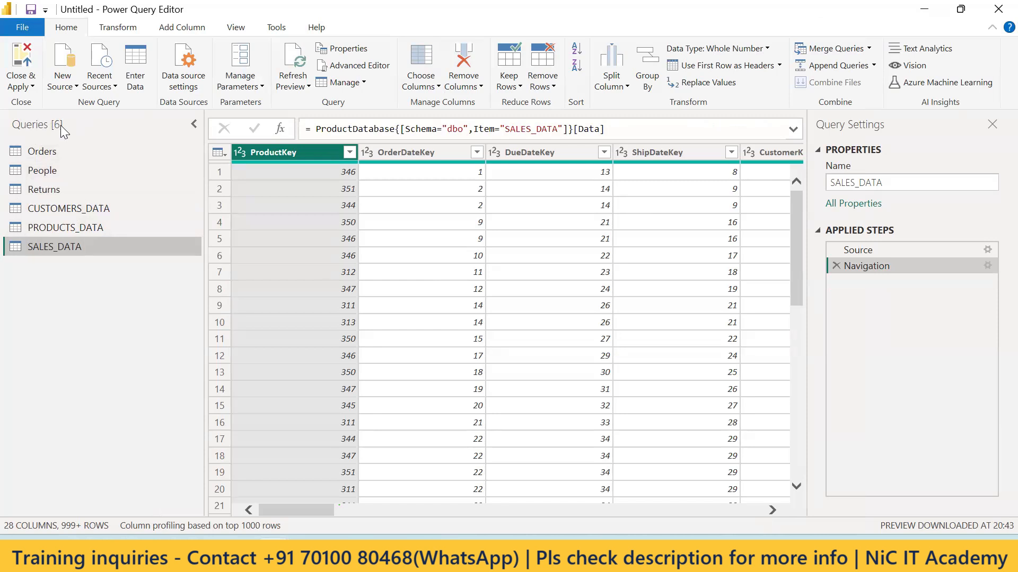
Step: Refresh the outdated data previews of the Orders and People queries
left_click(54, 149)
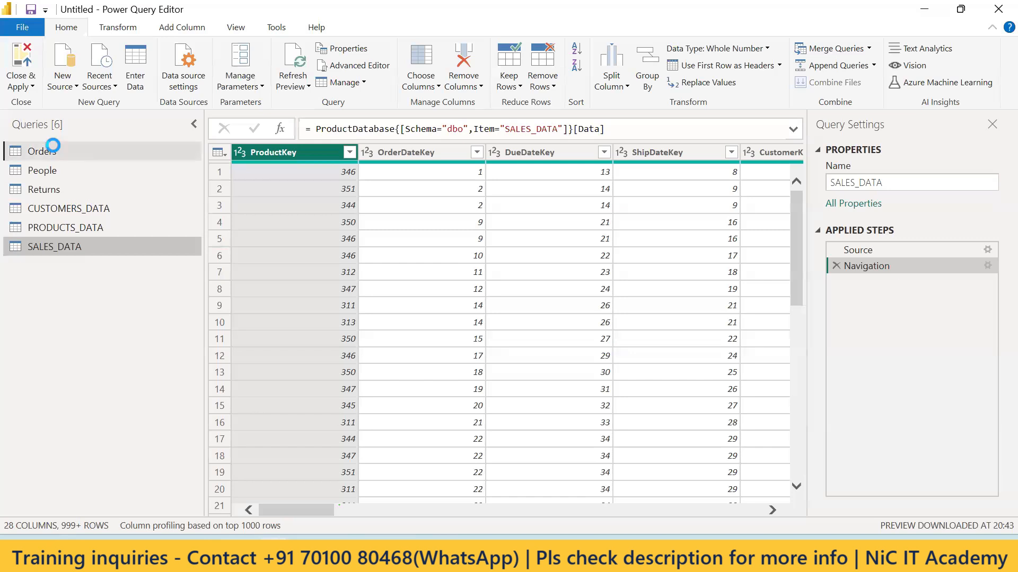
left_click(417, 122)
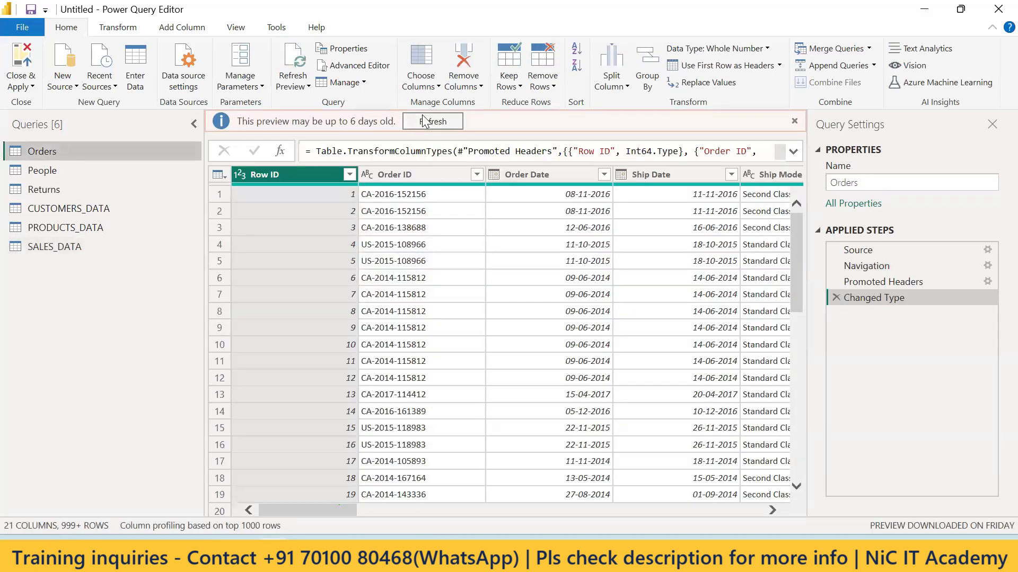
left_click_drag(310, 511, 278, 511)
left_click(262, 151)
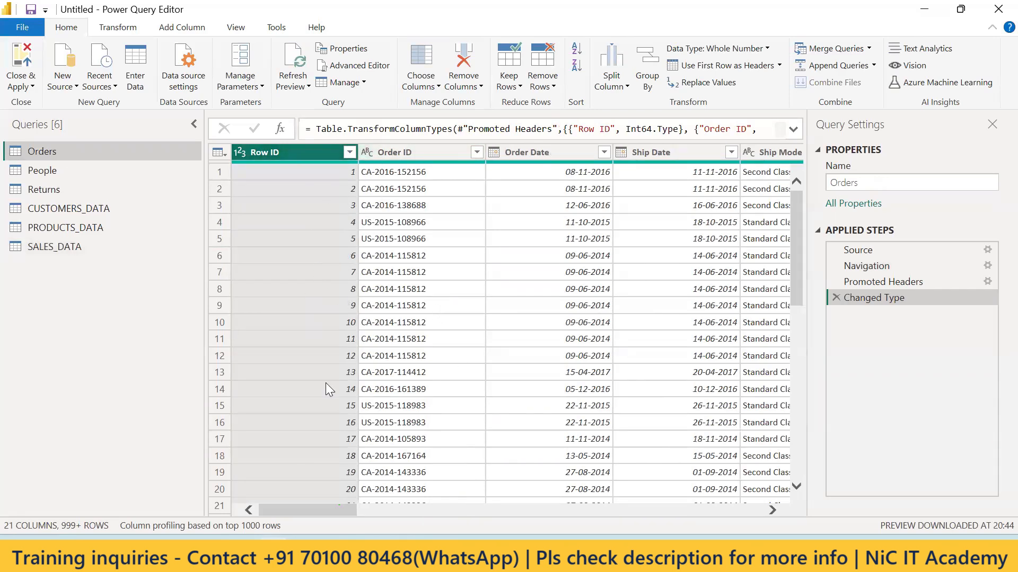
left_click(43, 172)
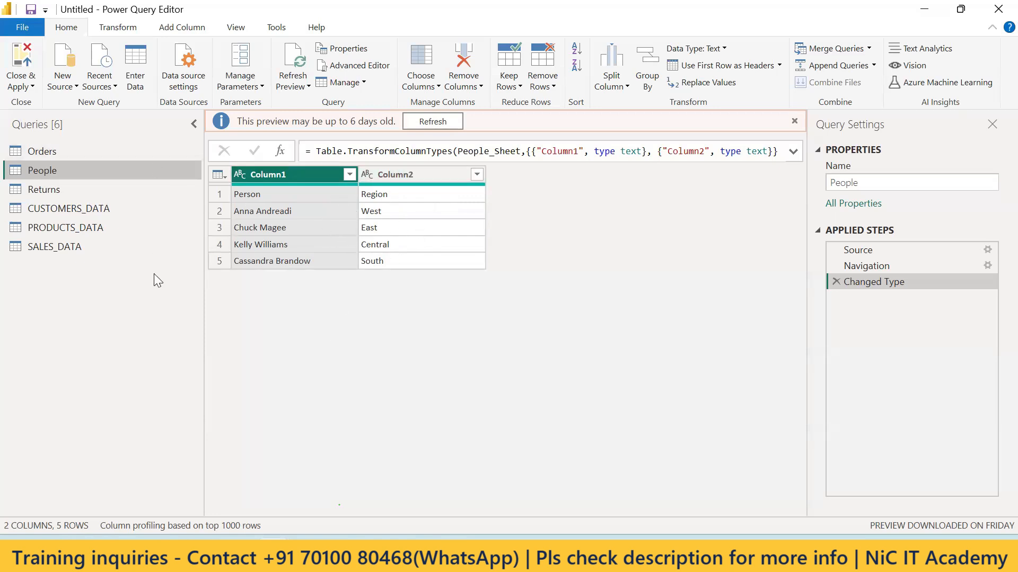
left_click(432, 121)
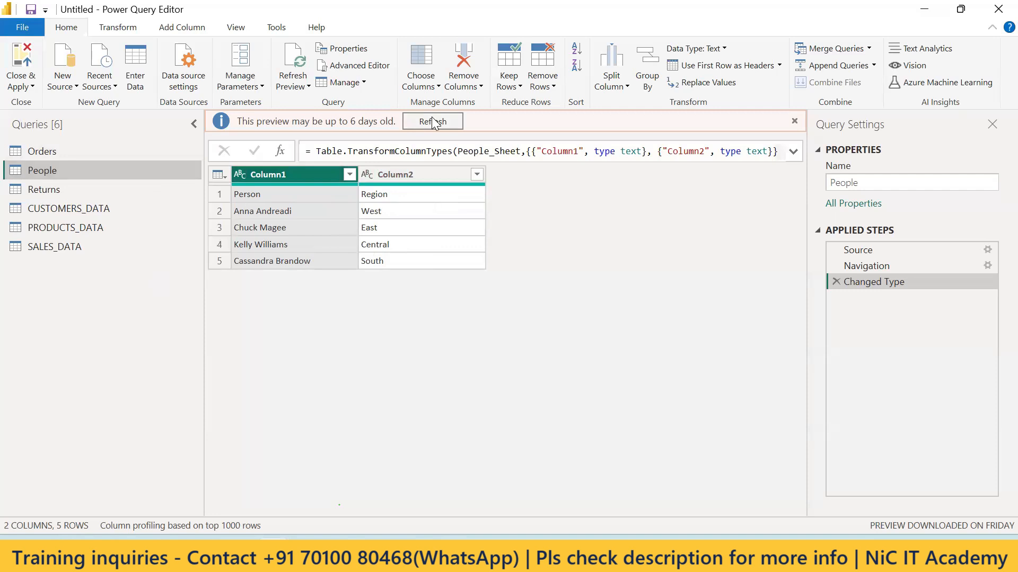
Step: Look through the Returns, Orders, CUSTOMERS_DATA, PRODUCTS_DATA, SALES_DATA and People queries one after another
left_click(48, 191)
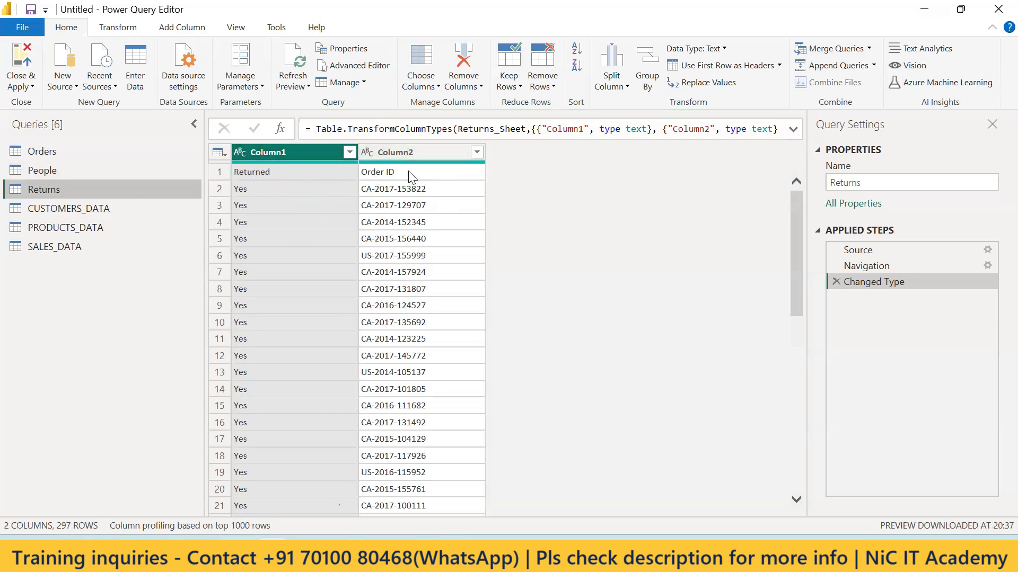
left_click(58, 154)
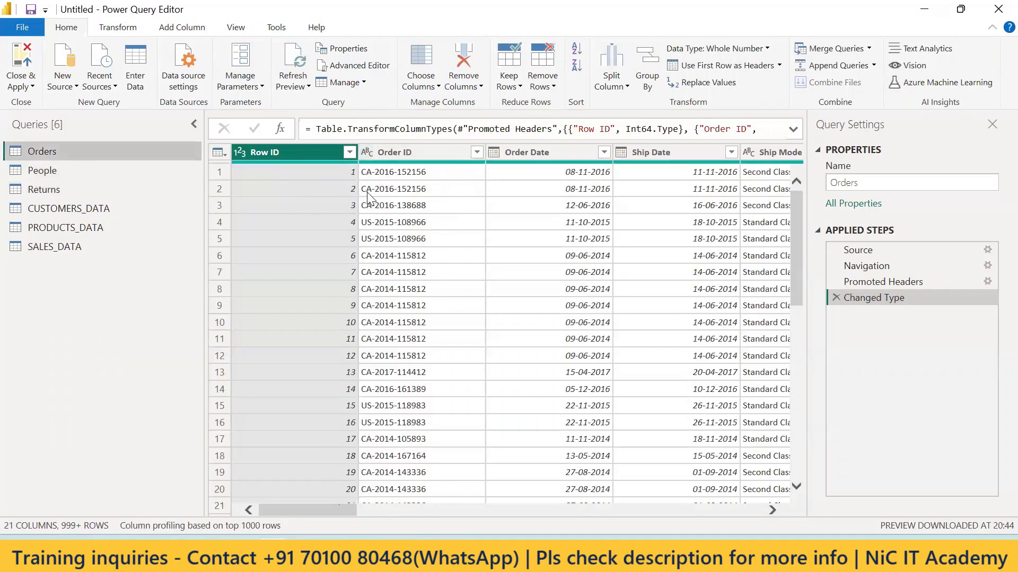
left_click(48, 211)
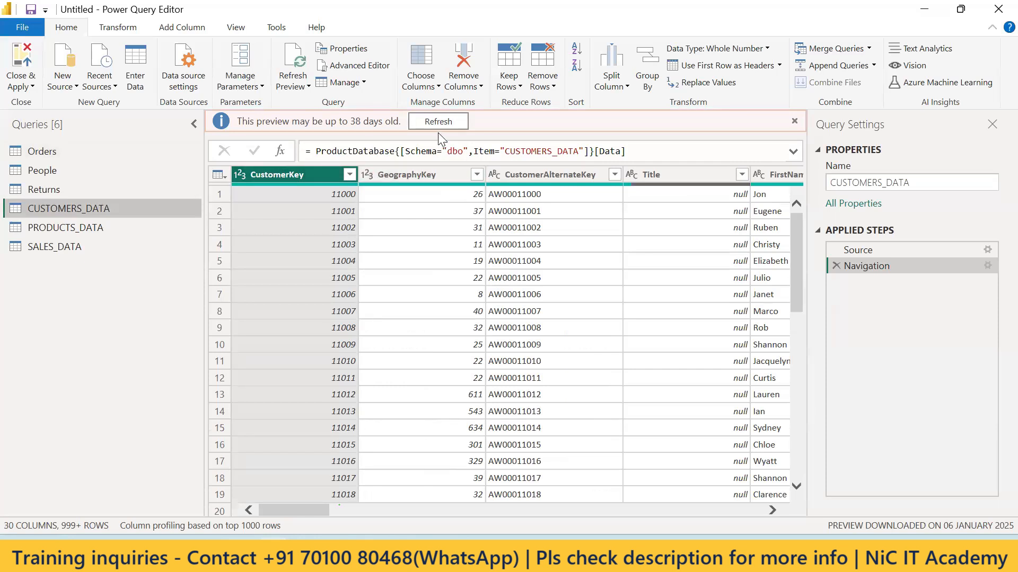
left_click(85, 229)
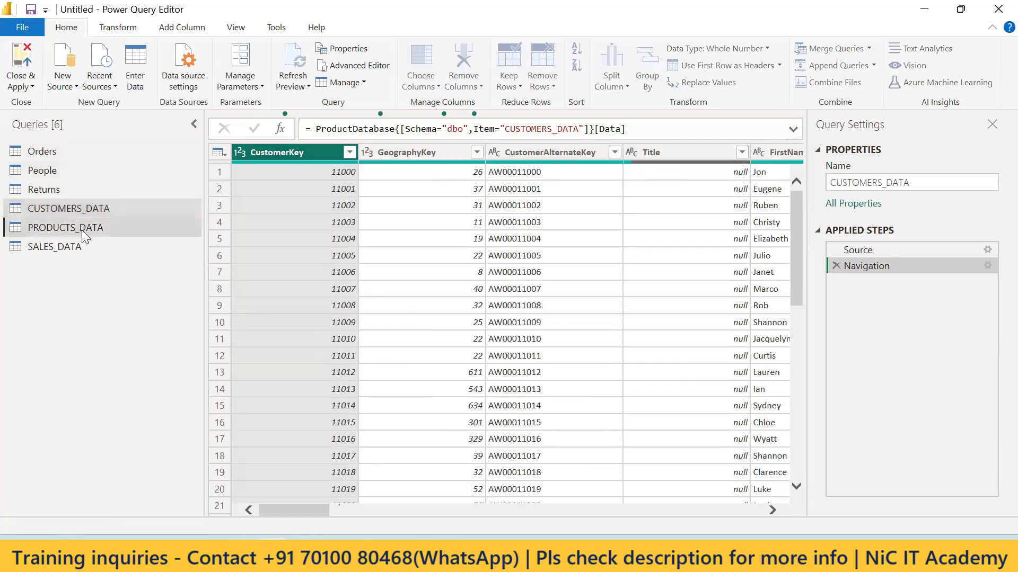
left_click(62, 248)
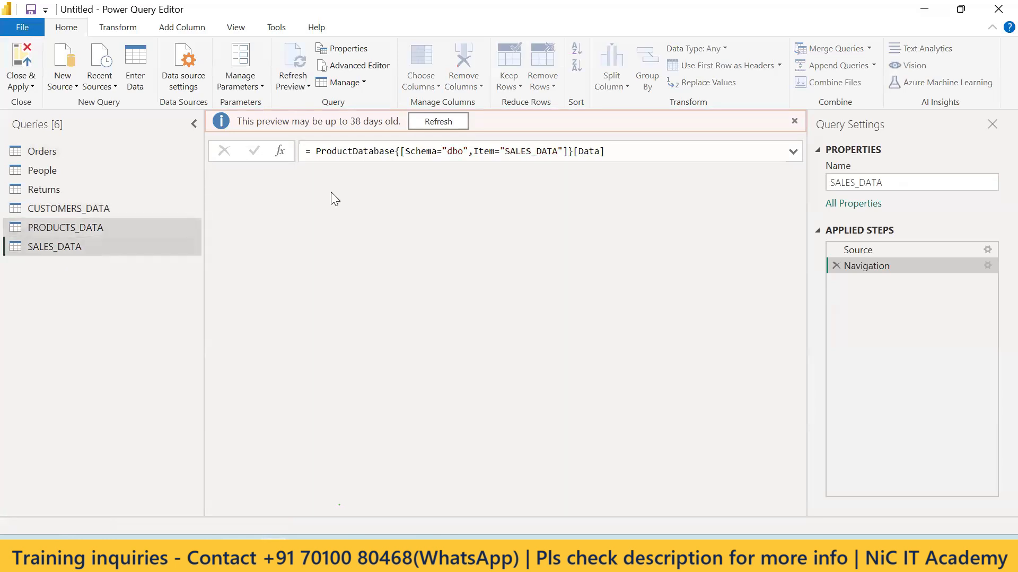
left_click(42, 171)
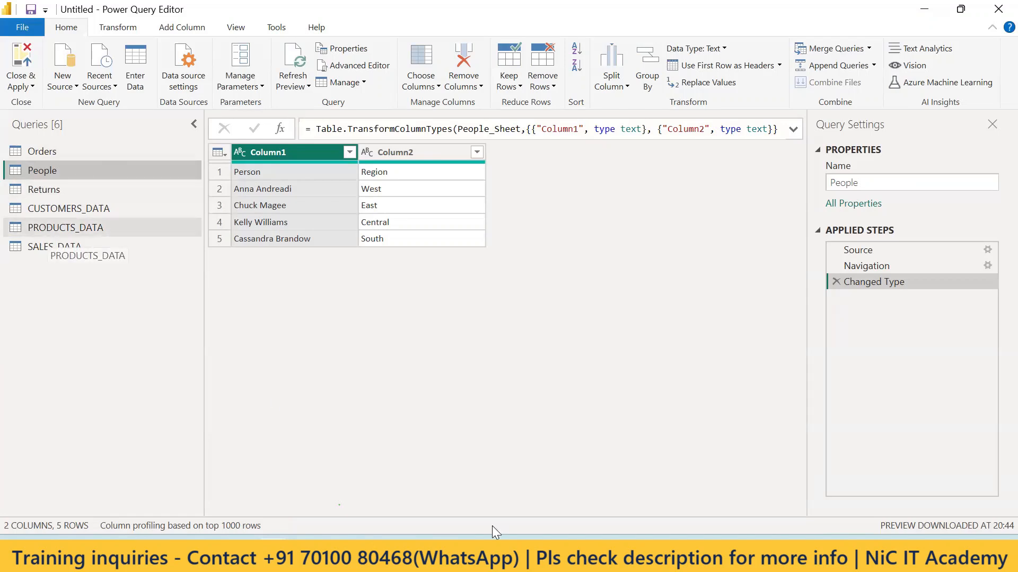
Step: Switch to Notepad, bring up Power BI (Class-1-5).txt and highlight "Graphical User Interface" in the GUI line
left_click(534, 563)
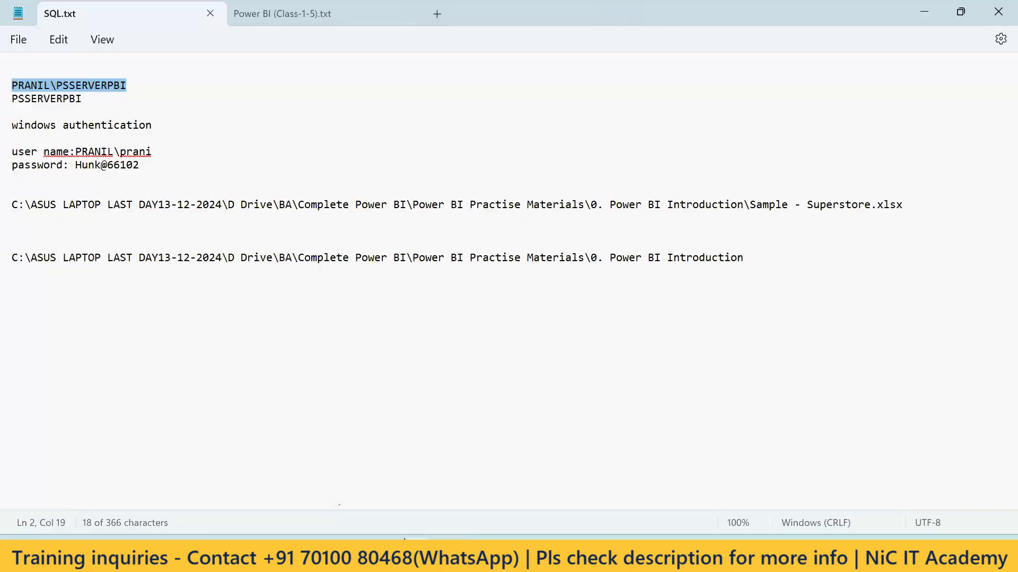
left_click(298, 7)
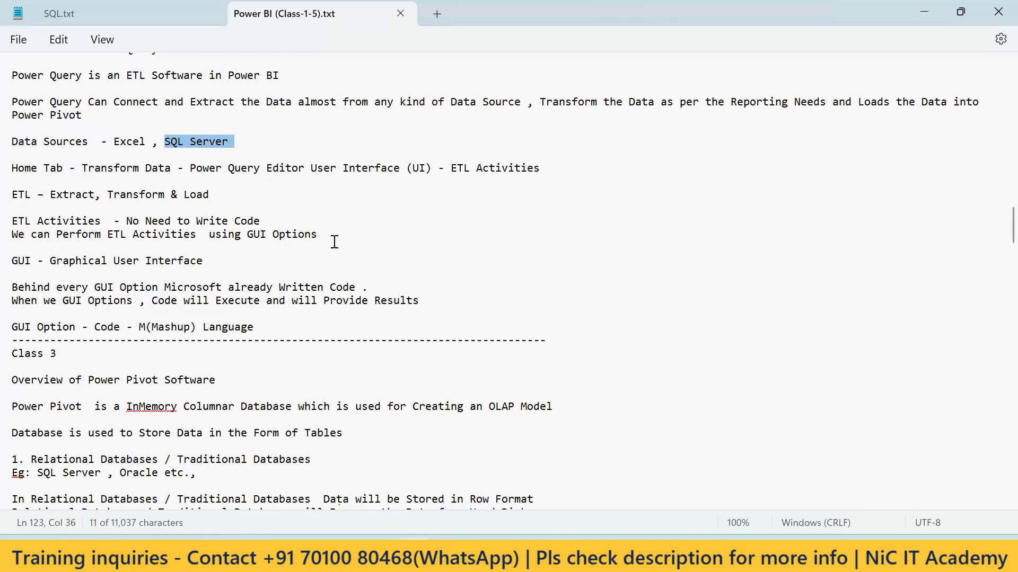
left_click_drag(325, 234, 53, 262)
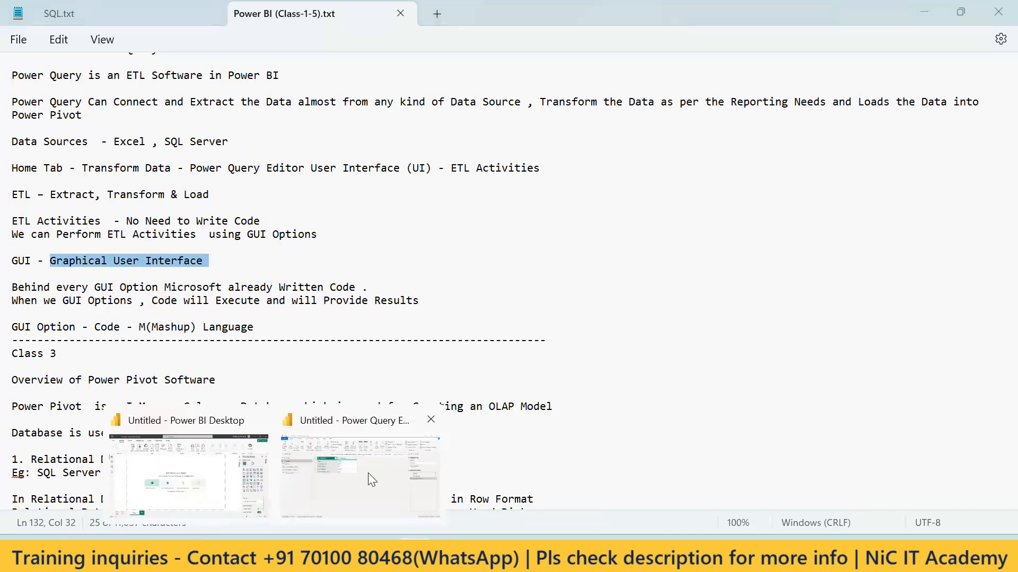
Step: Switch to Power Query Editor and show the Transform commands for the People query
left_click(368, 474)
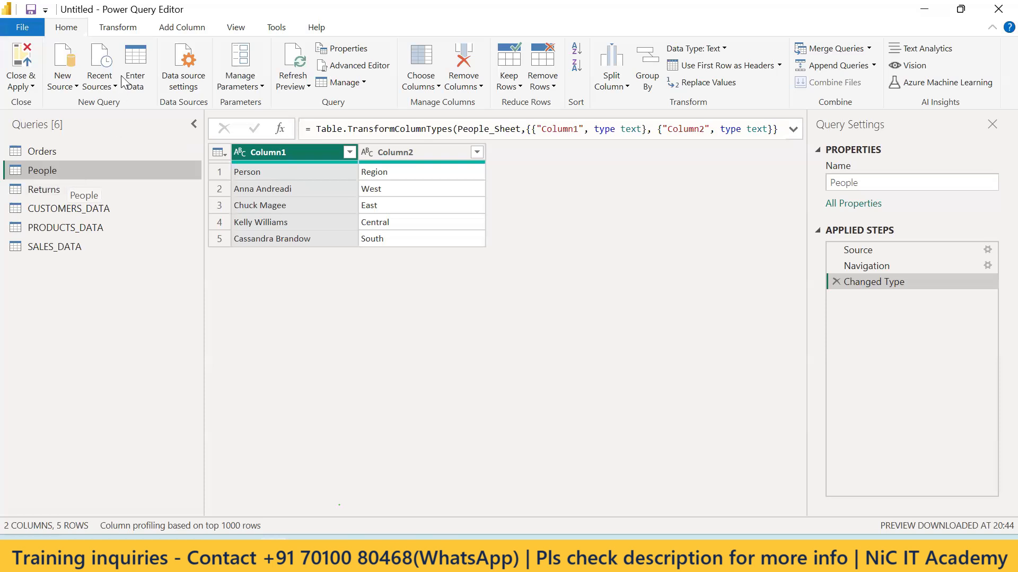
left_click(122, 30)
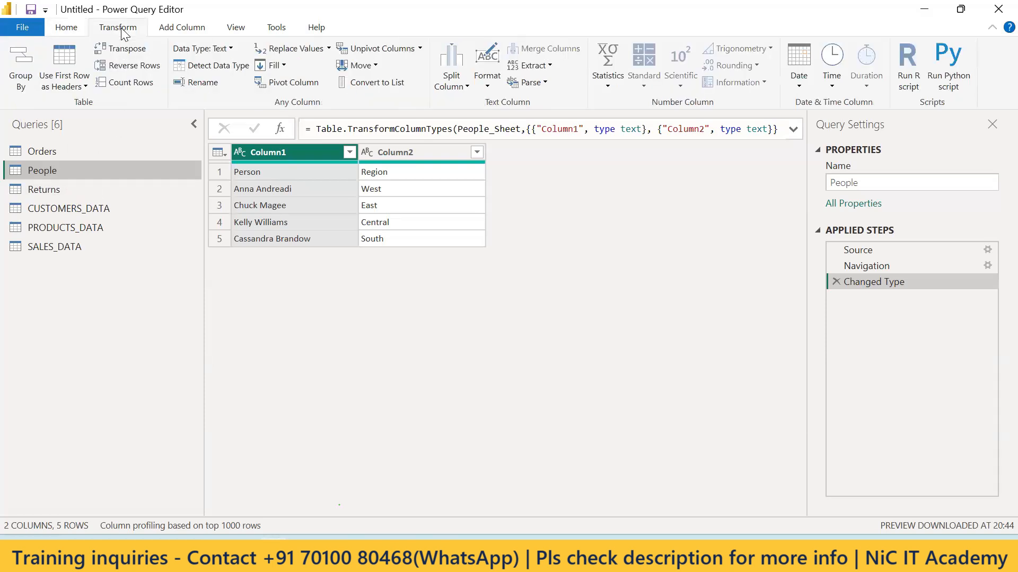
Step: Promote the first row of the People query to column headers
left_click(83, 87)
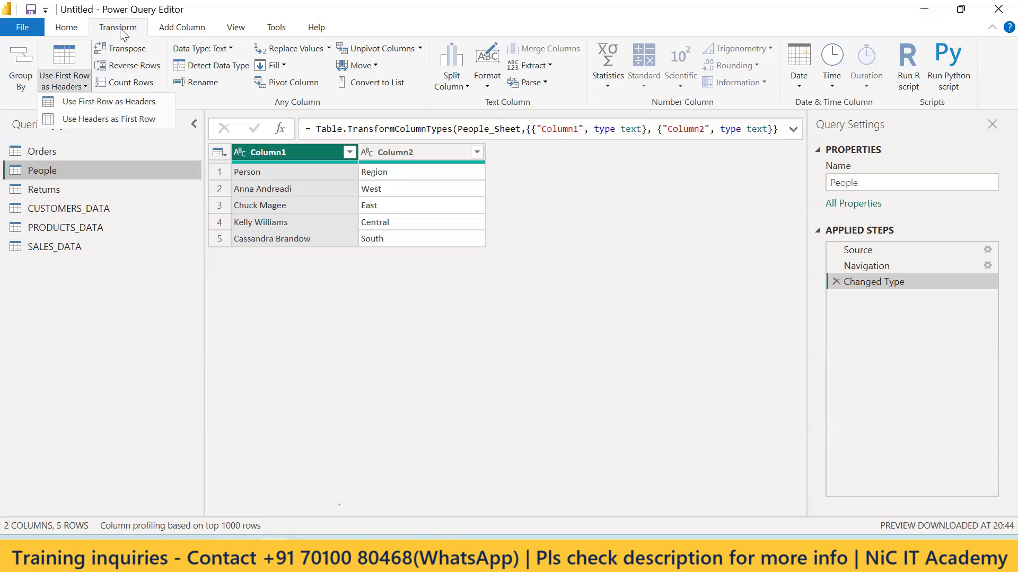
left_click(102, 412)
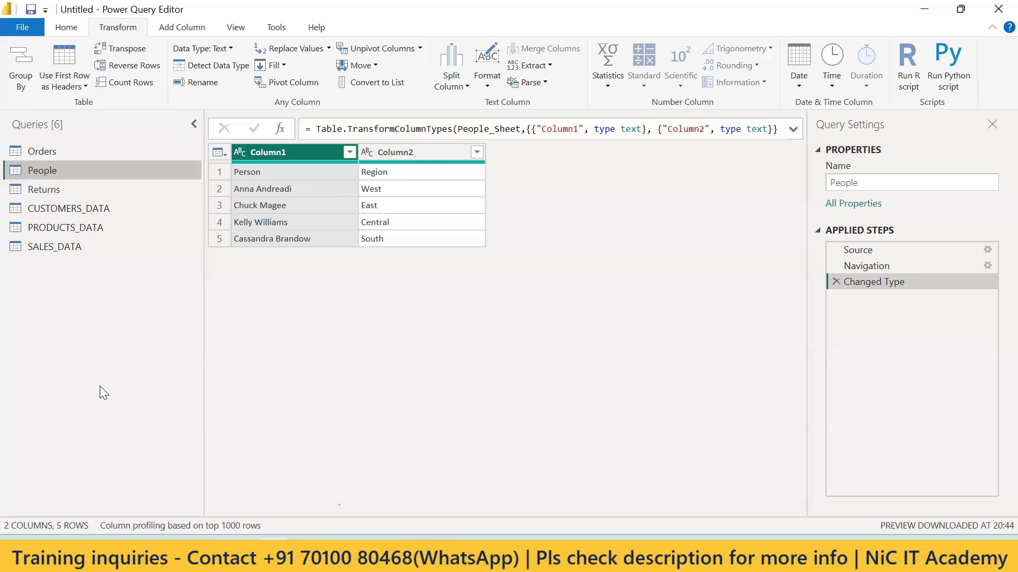
left_click(53, 192)
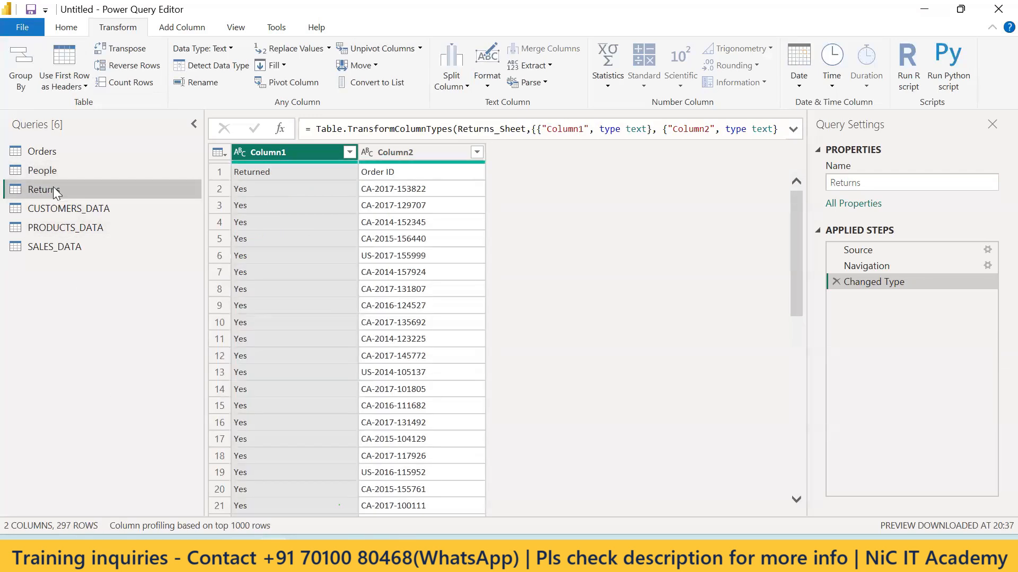
left_click(50, 173)
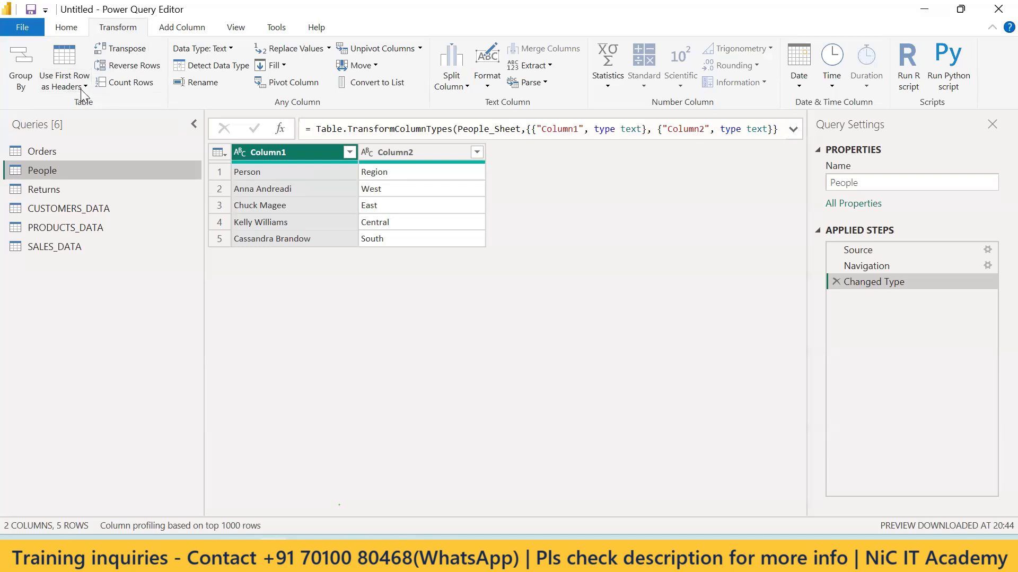
left_click(83, 90)
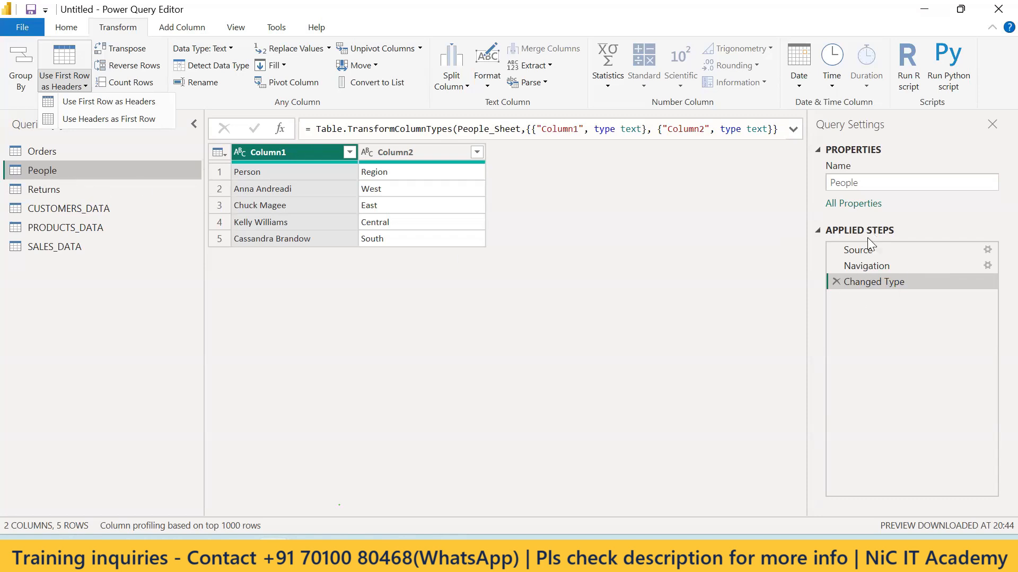
left_click(104, 105)
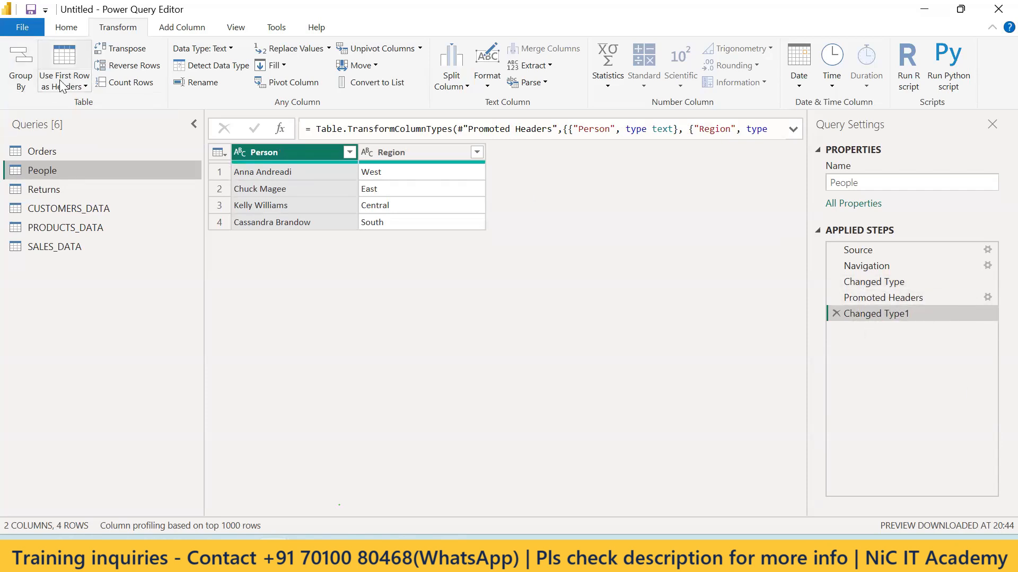
left_click(85, 87)
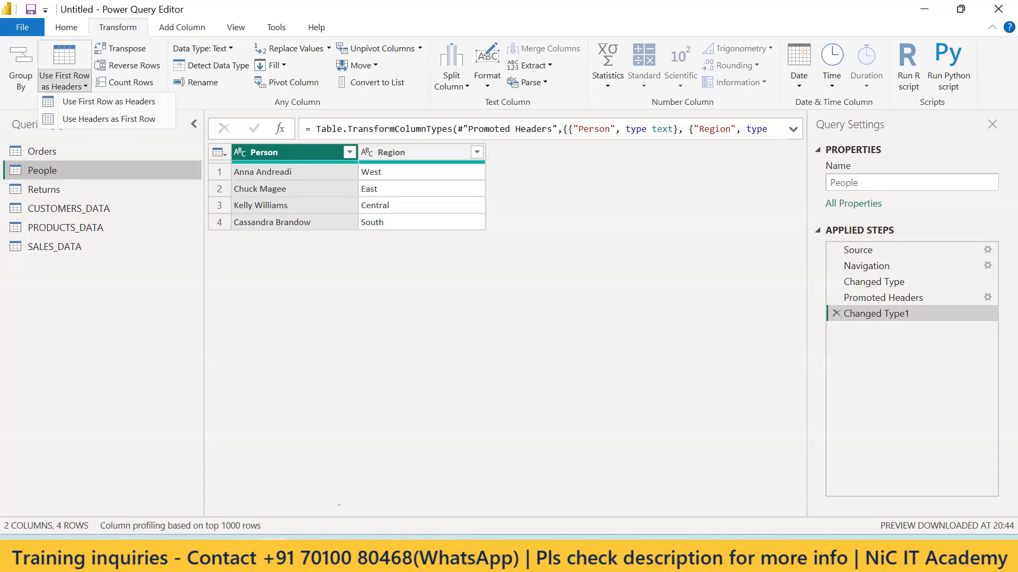
Step: Switch to Notepad and highlight the M(Mashup) Language line and the two lines on code behind GUI options
key("alt+Tab")
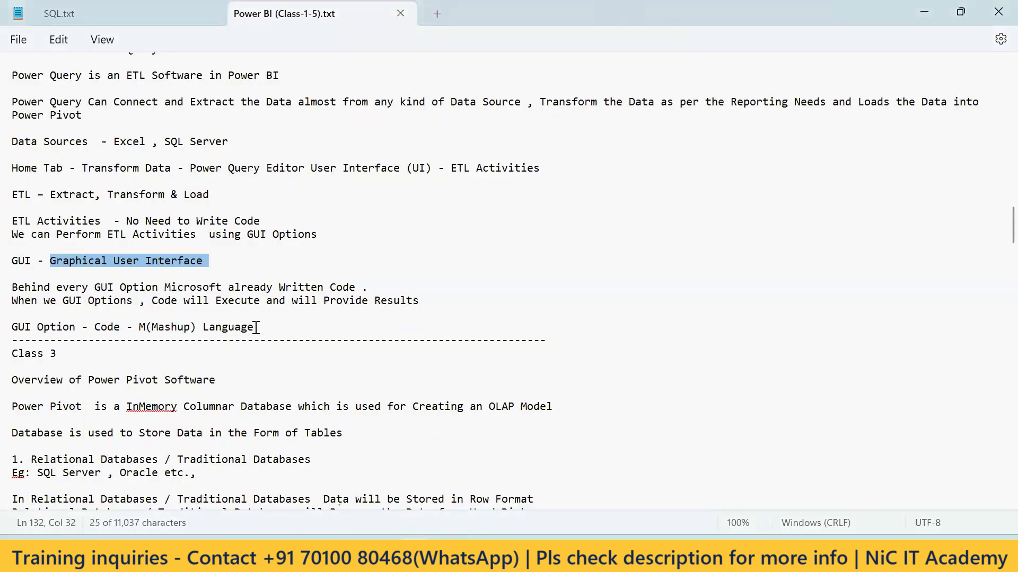
left_click_drag(263, 326, 12, 327)
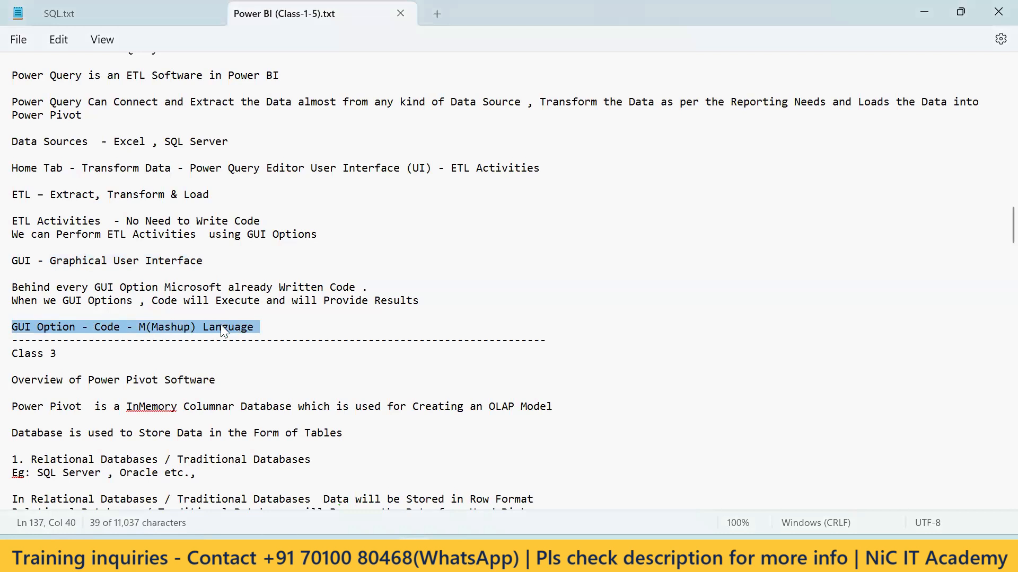
left_click(281, 325)
left_click_drag(142, 327, 267, 333)
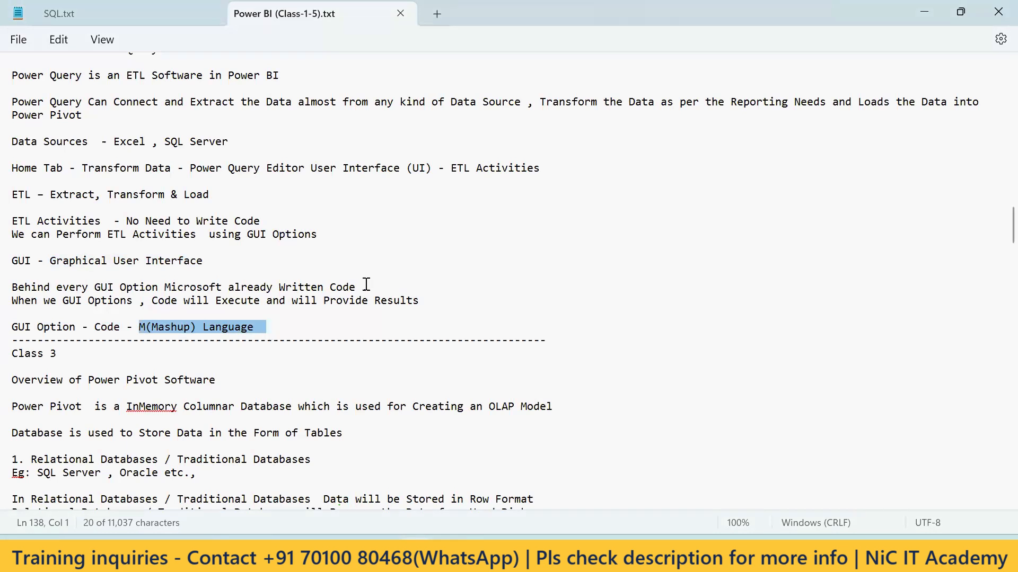
left_click_drag(13, 287, 357, 298)
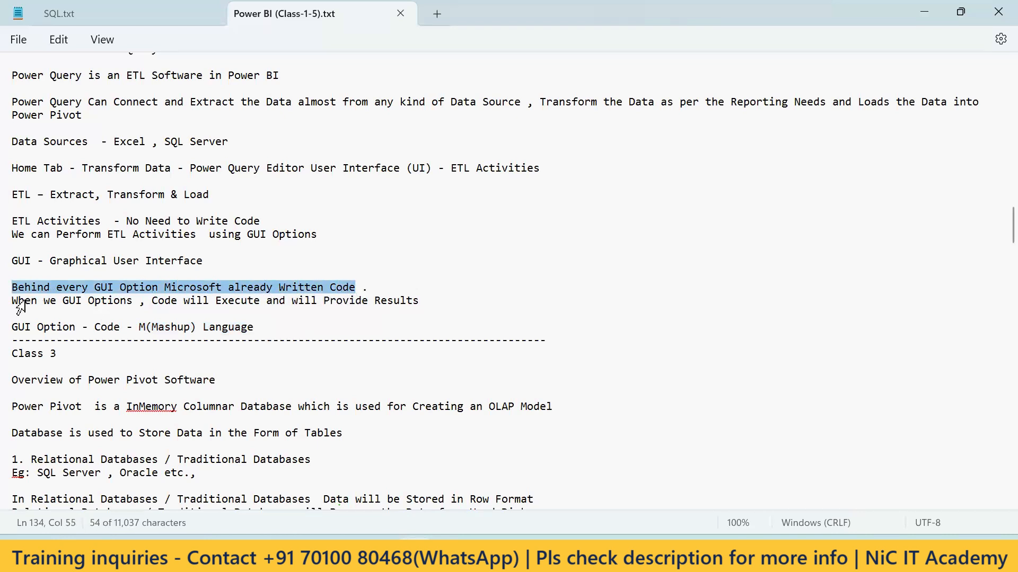
left_click_drag(14, 300, 425, 310)
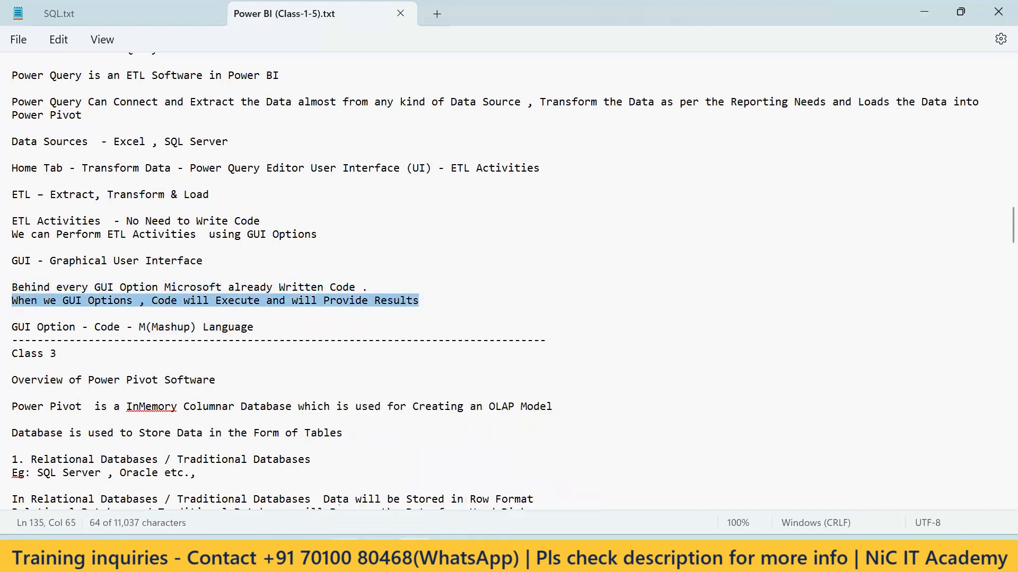
Step: Switch to Power Query Editor and promote the first row of the Returns query to column headers
mouse_move(273, 555)
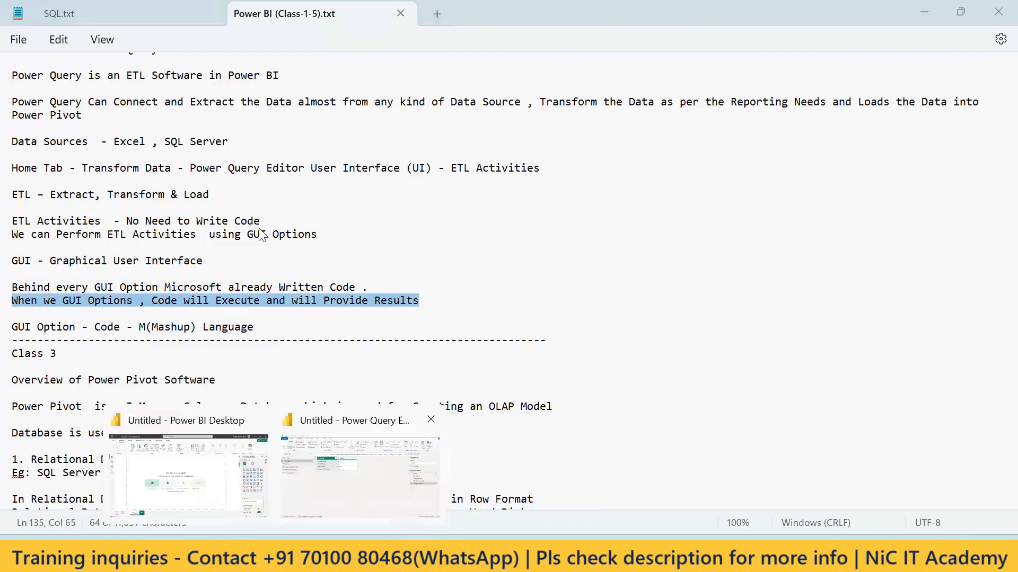
left_click(351, 496)
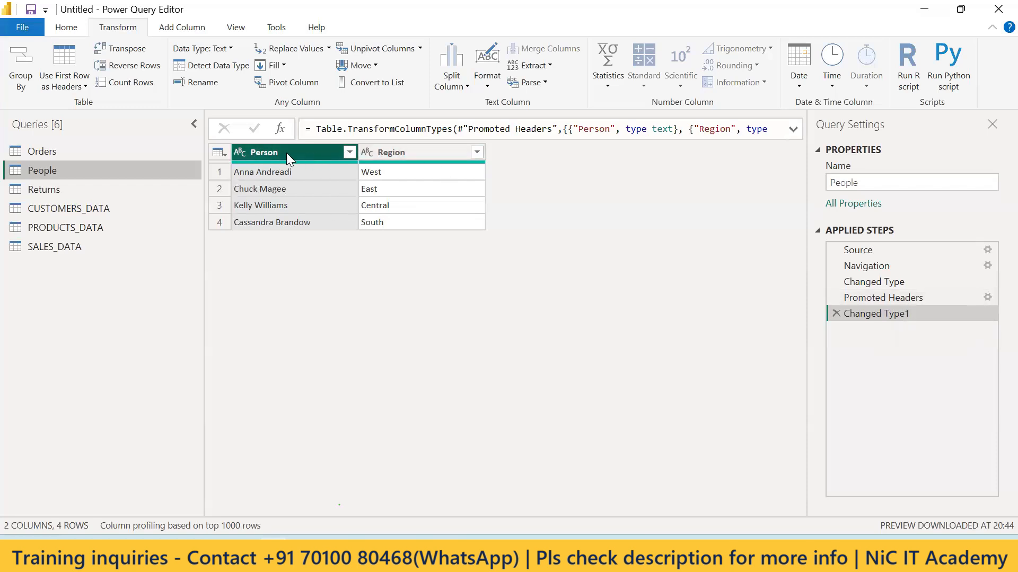
left_click(48, 190)
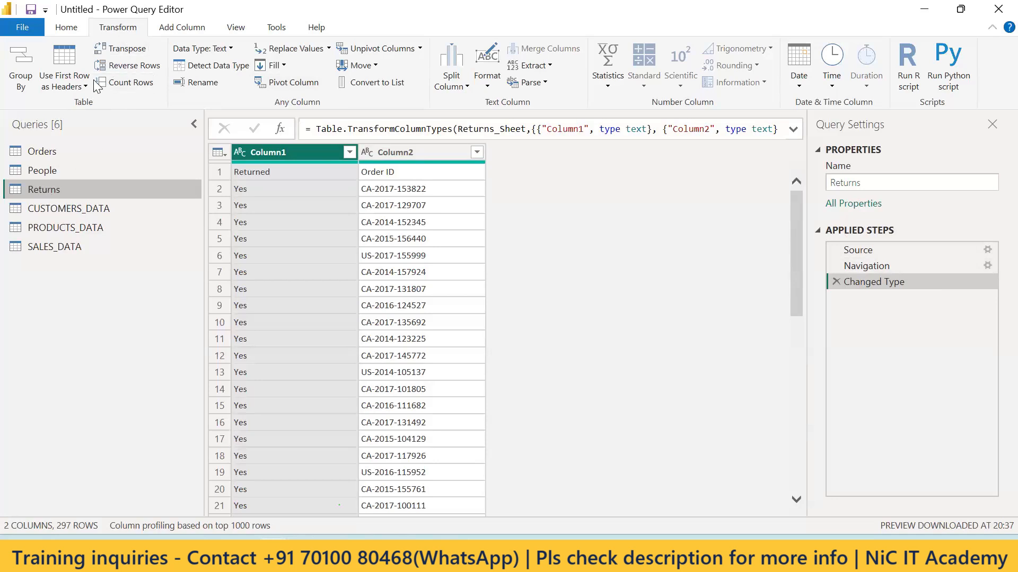
left_click(64, 85)
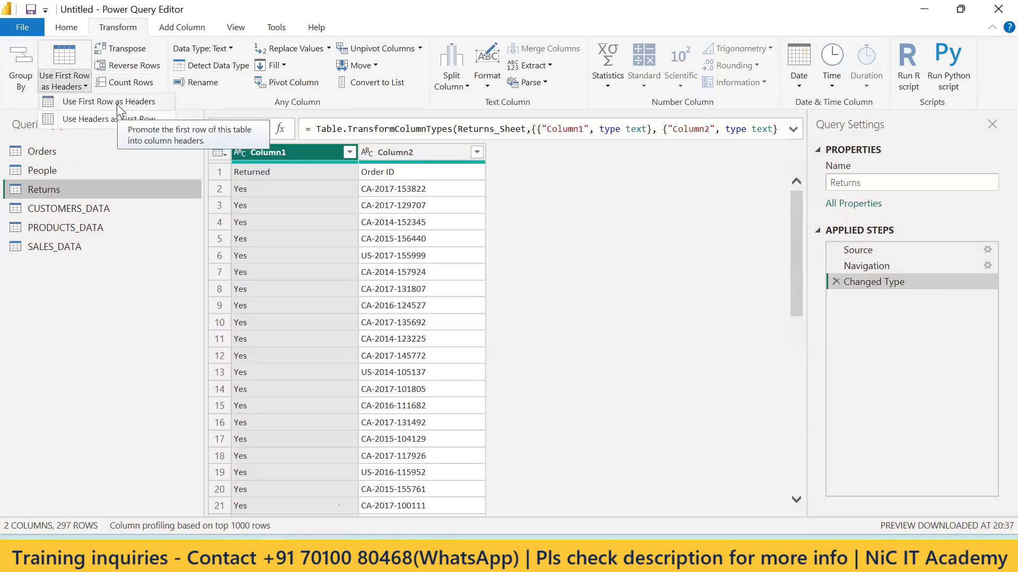
left_click(117, 104)
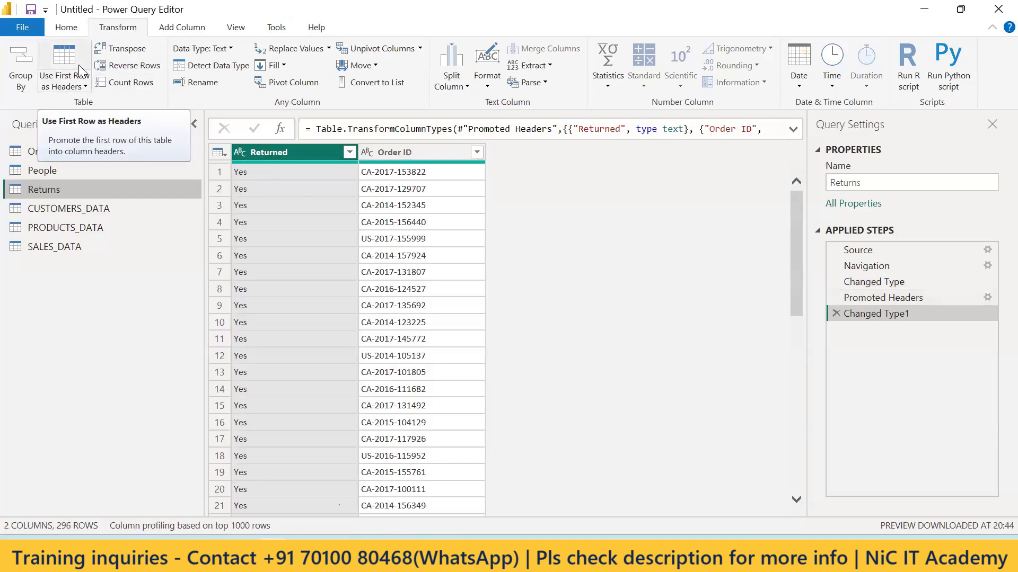
Step: Expand the formula bar and examine the M code of the Returns query's applied steps from Changed Type1 back to Source
left_click(793, 129)
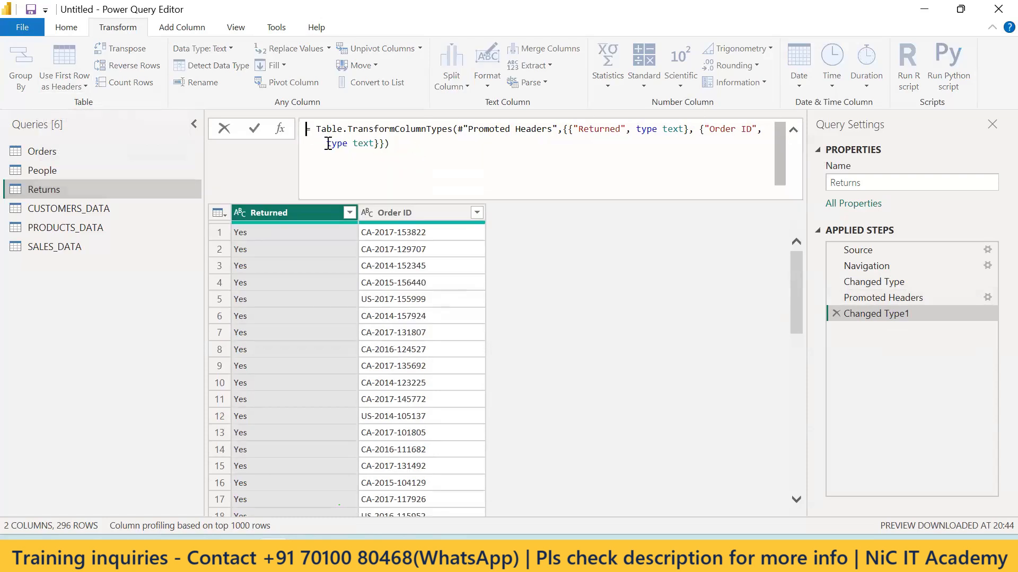
left_click_drag(390, 144, 297, 129)
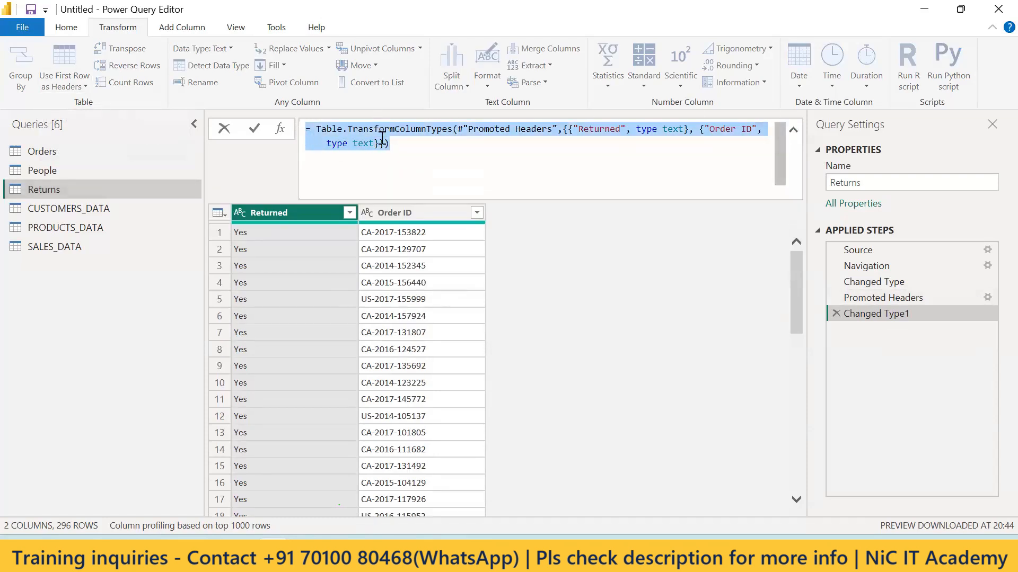
left_click(915, 297)
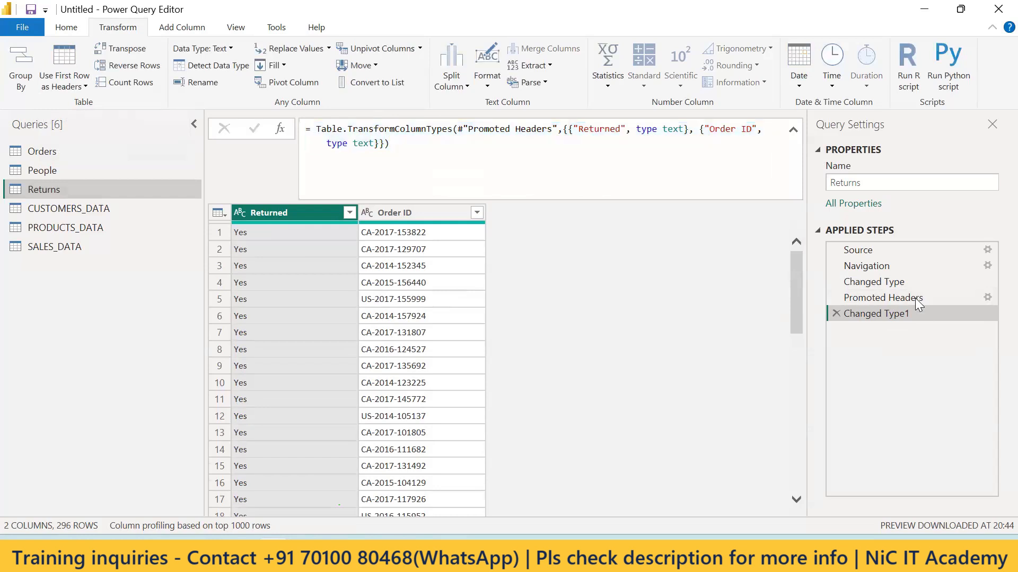
left_click(914, 298)
left_click(894, 281)
left_click_drag(363, 142, 307, 129)
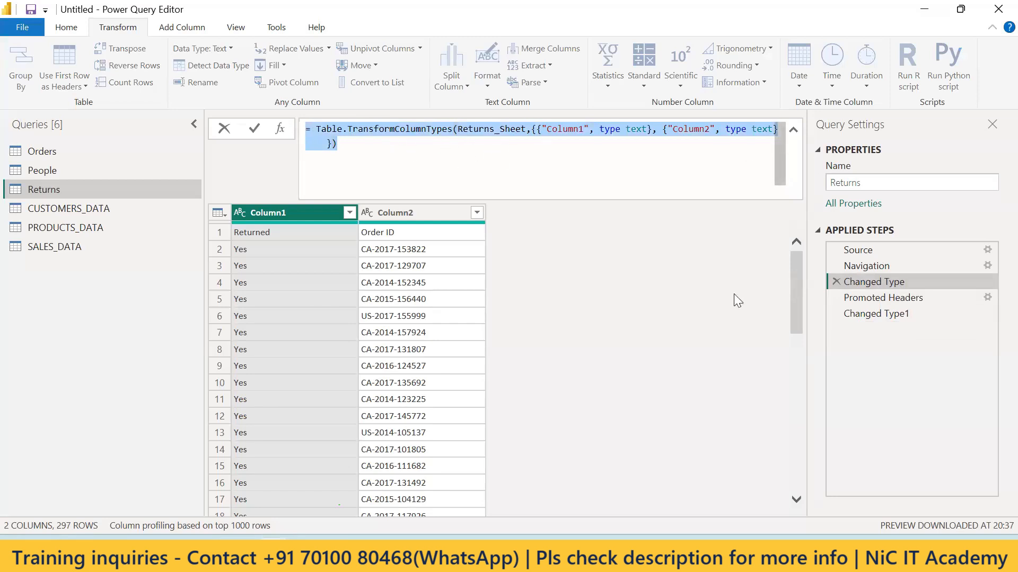
left_click(895, 266)
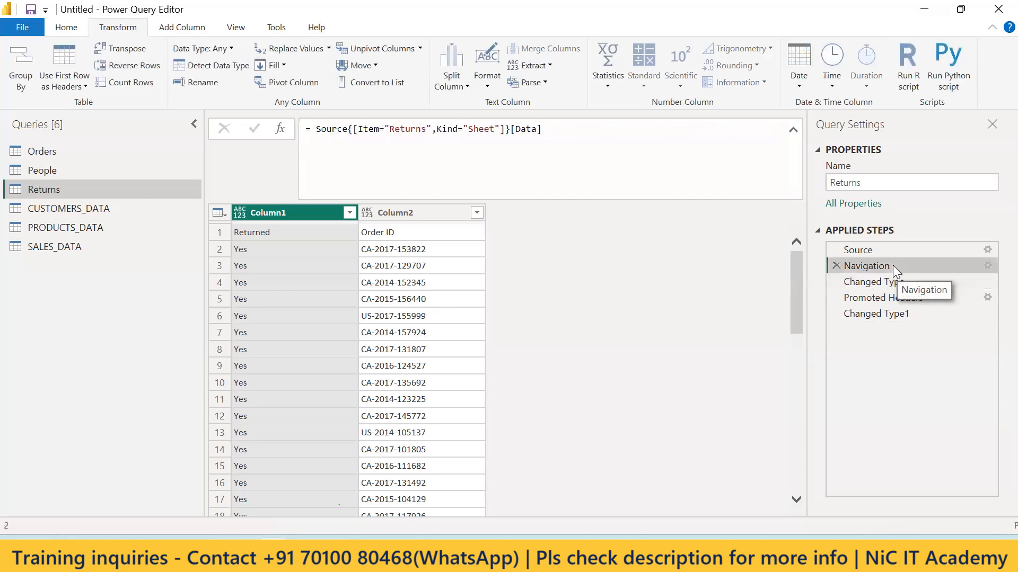
left_click(885, 247)
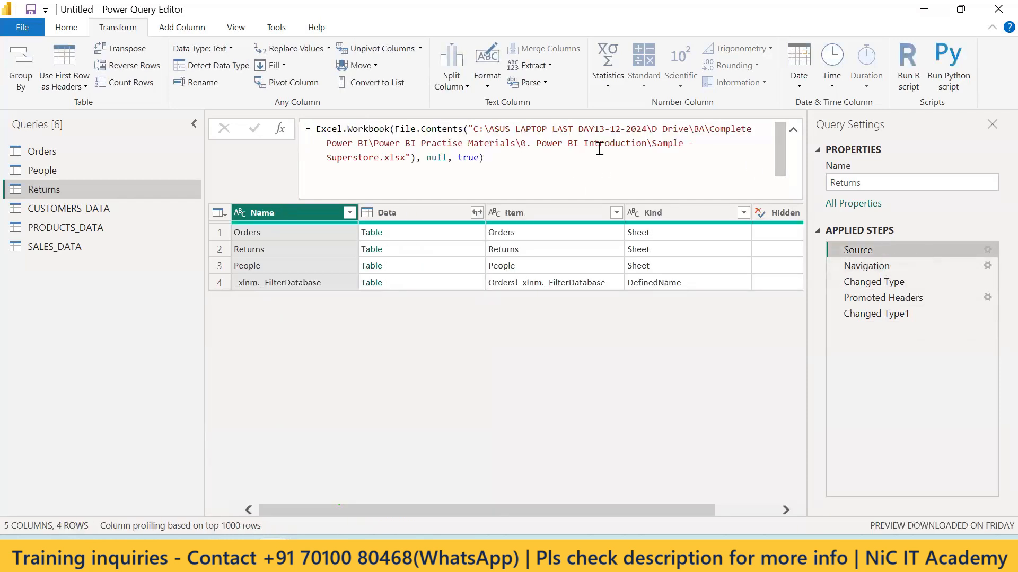
left_click(900, 315)
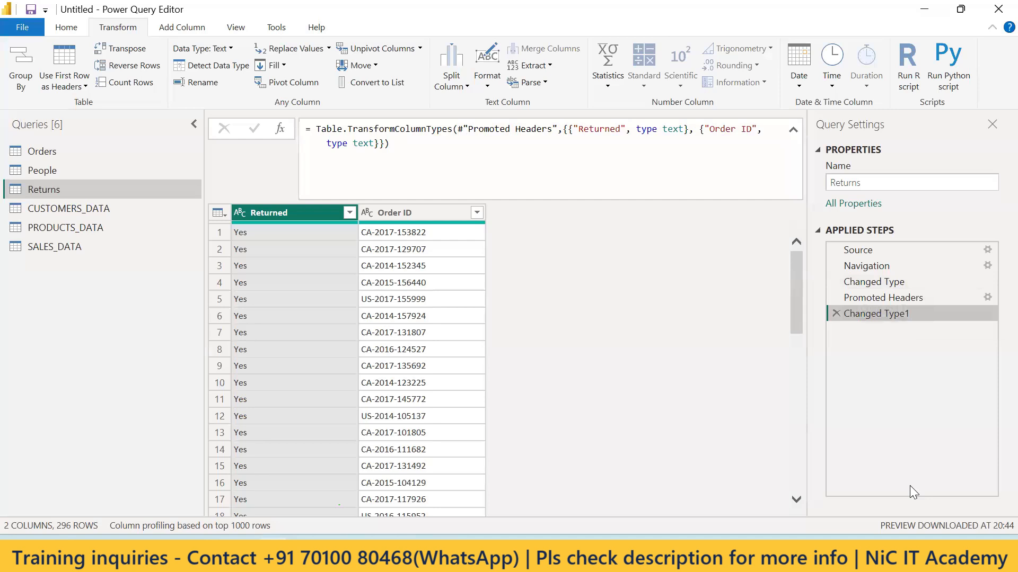
Step: Compare the data and M code of the Changed Type, Promoted Headers and Changed Type1 steps in the Returns query
left_click(890, 298)
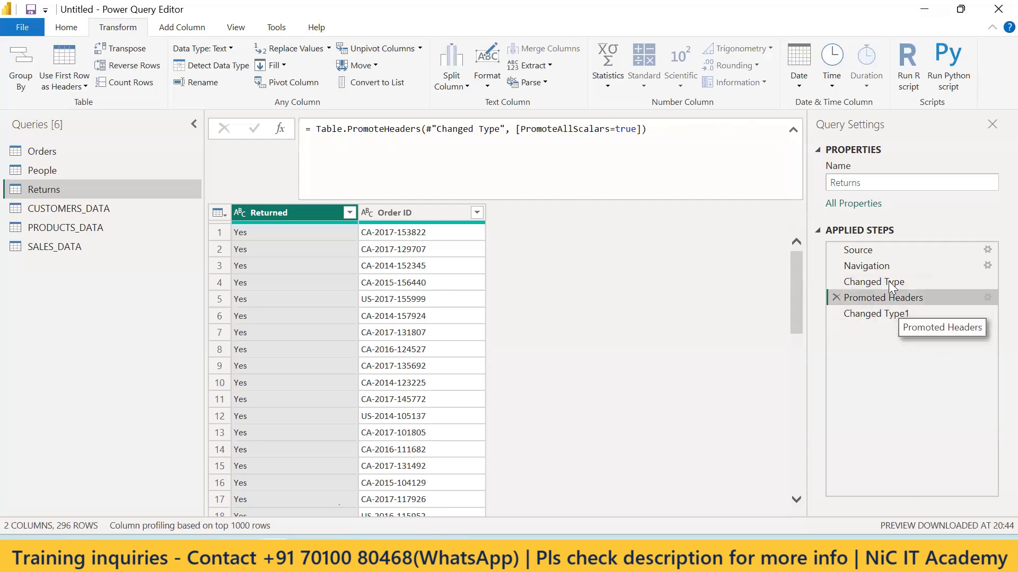
left_click(888, 281)
left_click(886, 313)
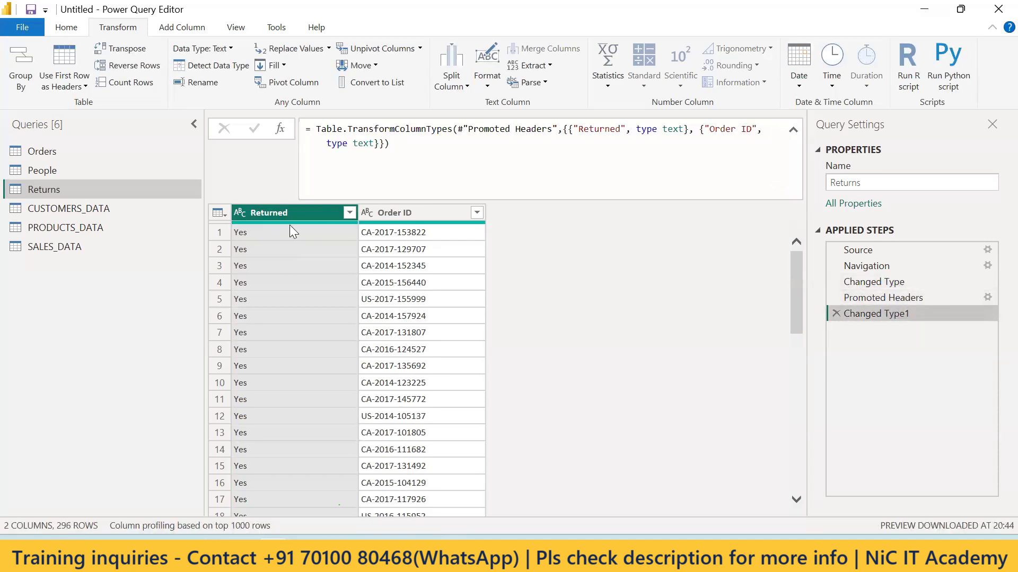
left_click(872, 300)
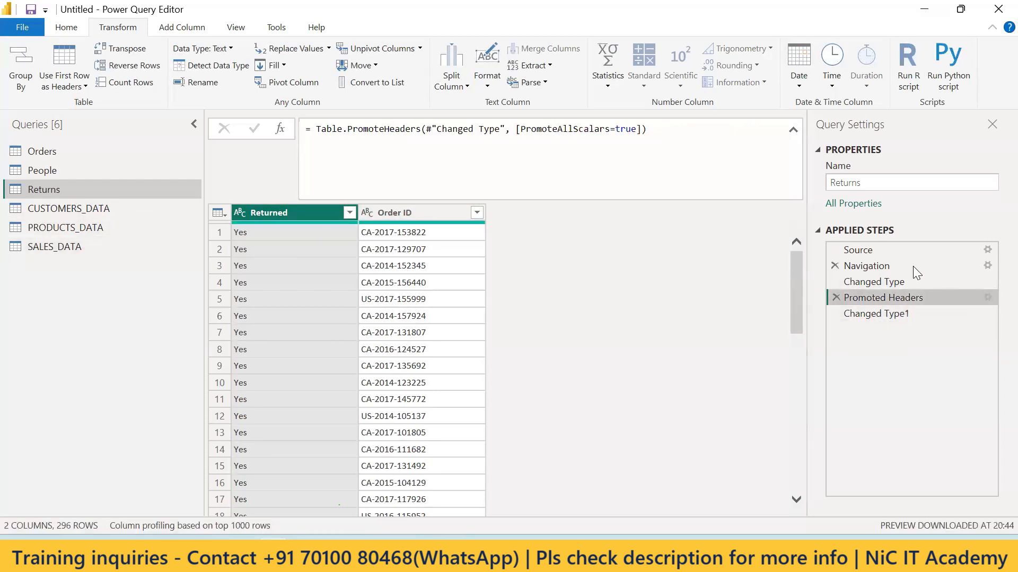
left_click(890, 282)
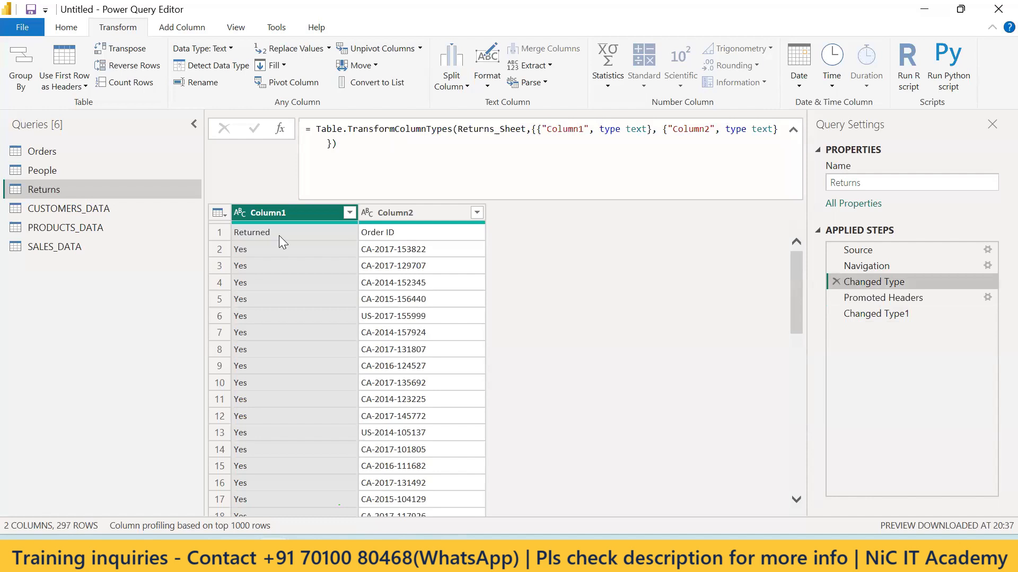
left_click_drag(881, 280, 895, 300)
left_click(894, 297)
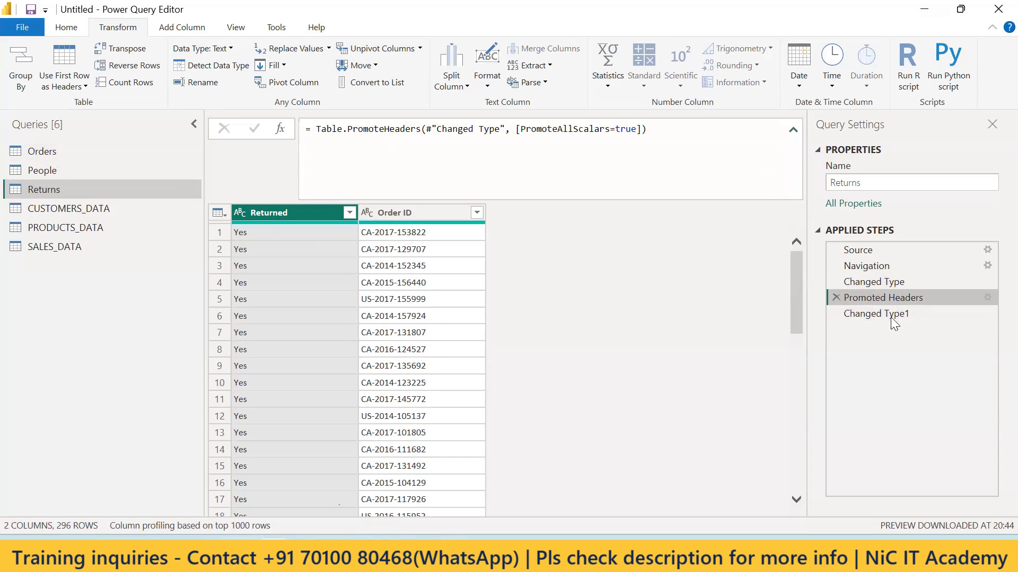
left_click(912, 317)
left_click_drag(401, 154, 306, 127)
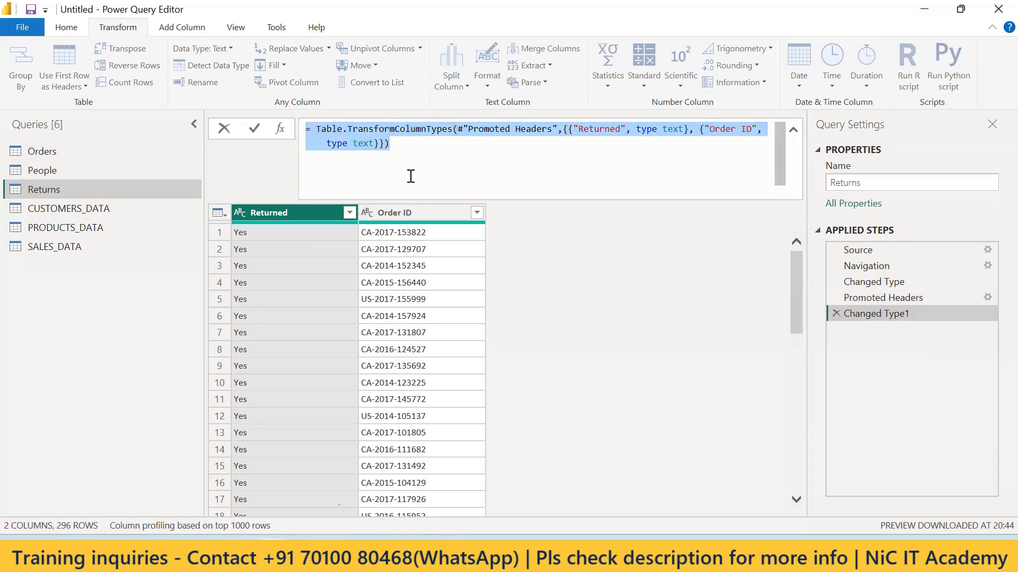
scroll(413, 174, "down", 1)
scroll(413, 174, "up", 1)
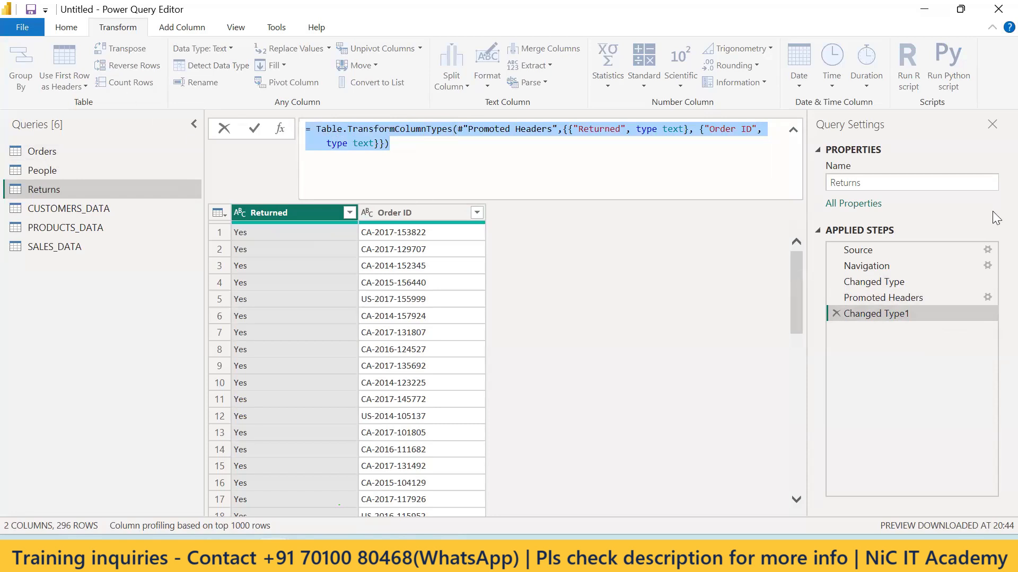
Step: Look through the SALES_DATA, PRODUCTS_DATA, CUSTOMERS_DATA, Returns and People queries in turn
left_click(43, 250)
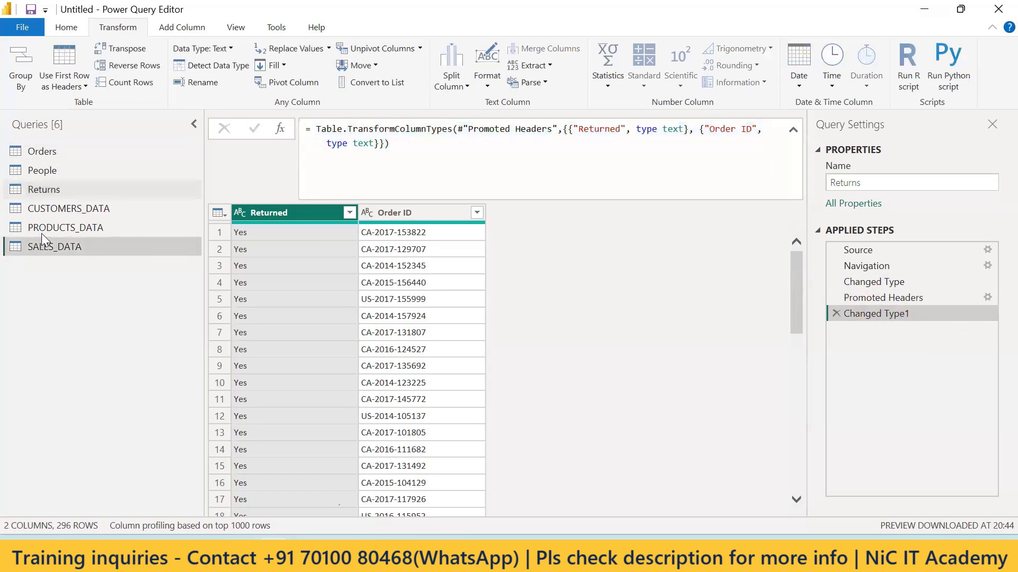
left_click(45, 229)
left_click(48, 211)
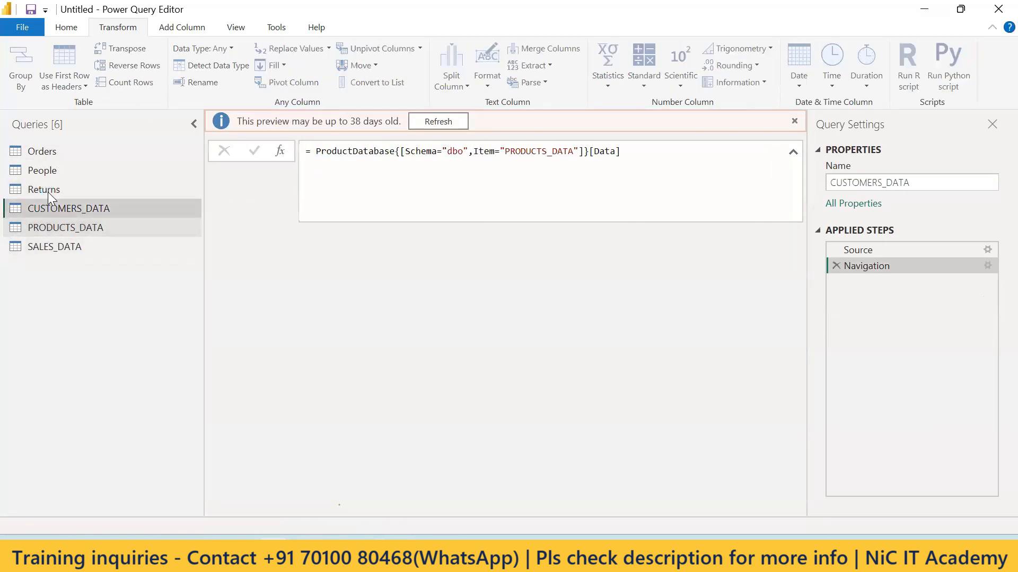
left_click(47, 192)
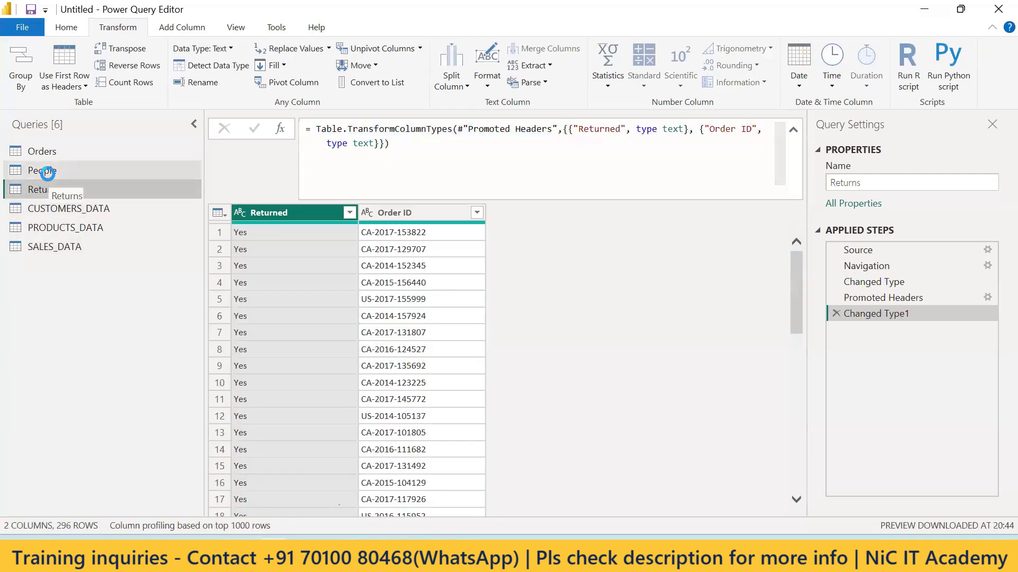
left_click(63, 168)
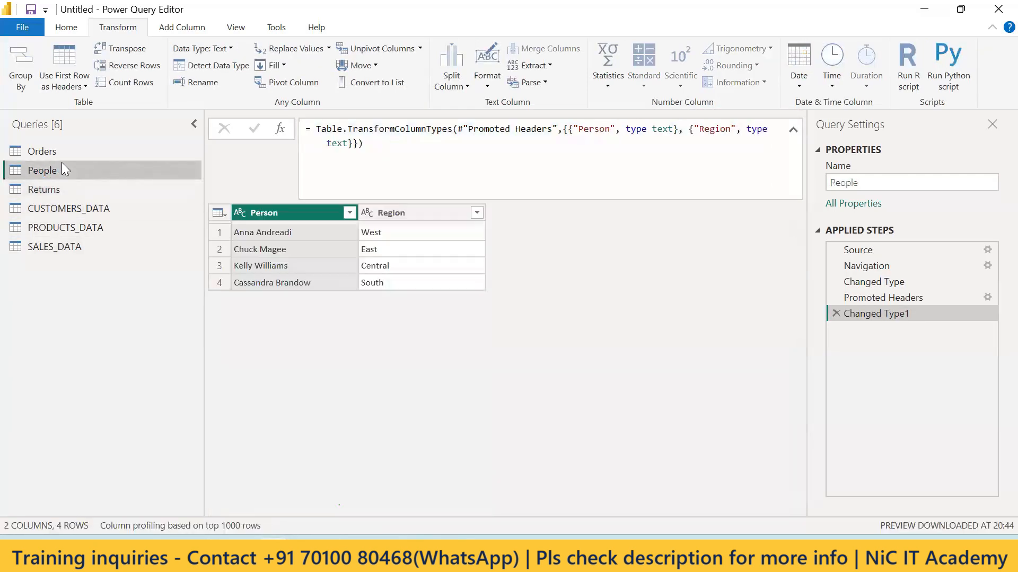
Step: View the Orders query, collapse the formula bar, and look through the name columns of the CUSTOMERS_DATA query
left_click(52, 154)
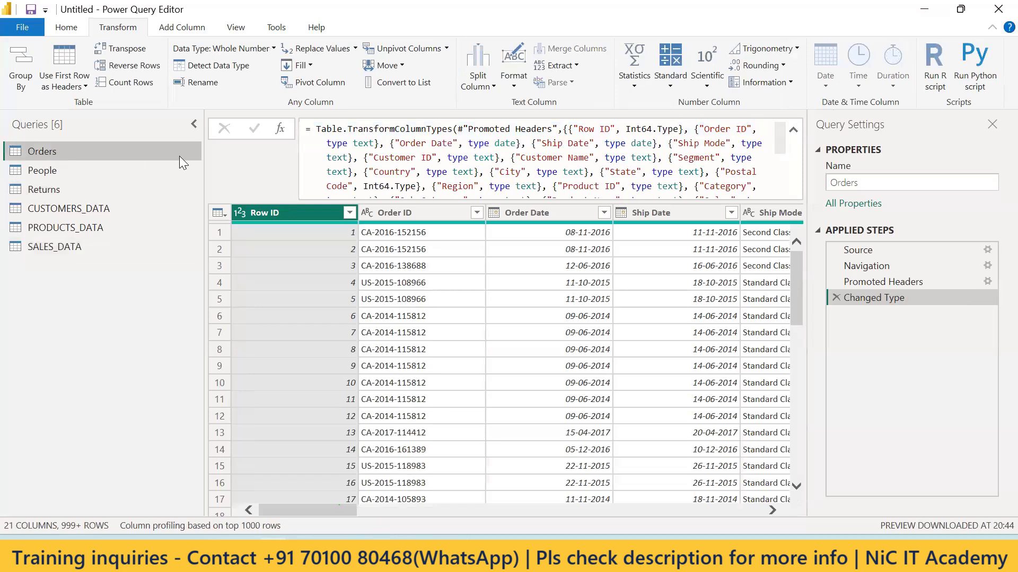
left_click(794, 129)
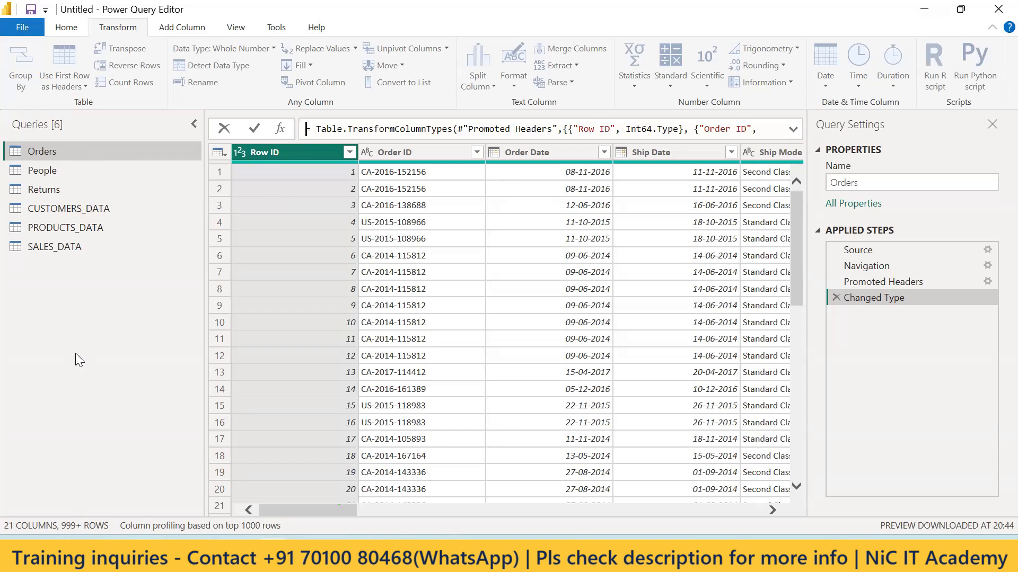
left_click(67, 212)
left_click(57, 208)
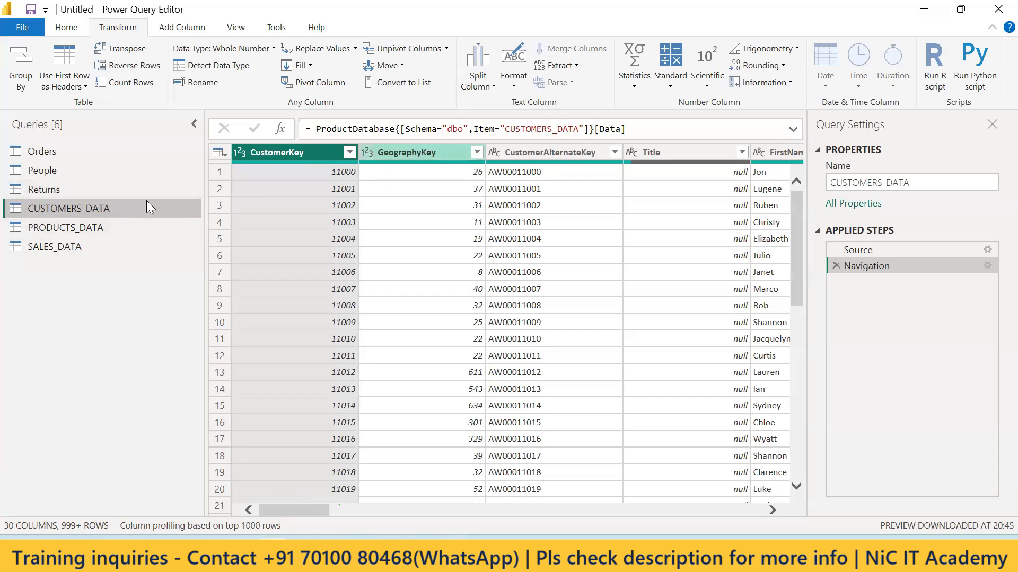
left_click_drag(303, 511, 378, 513)
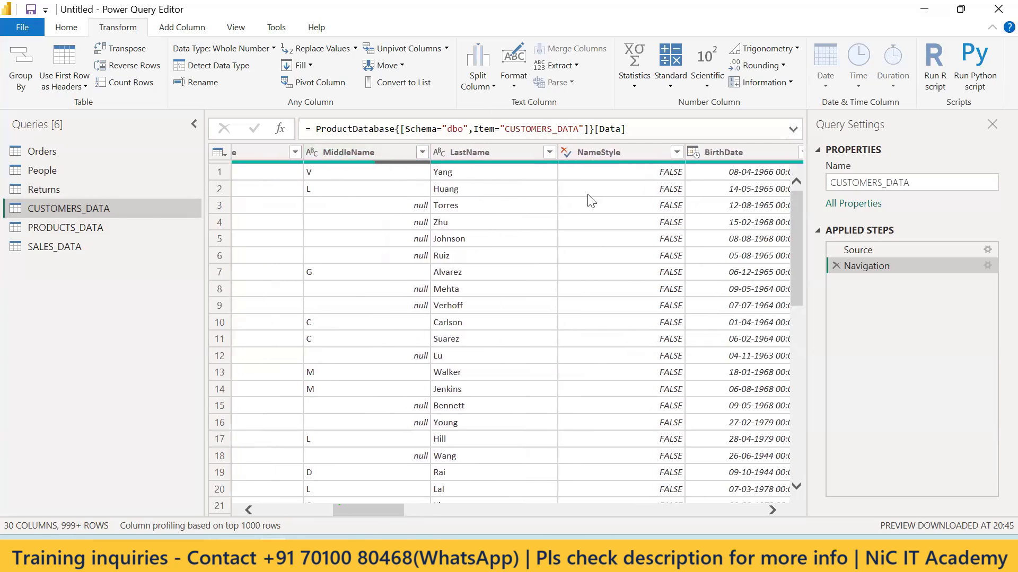
left_click_drag(389, 514, 369, 514)
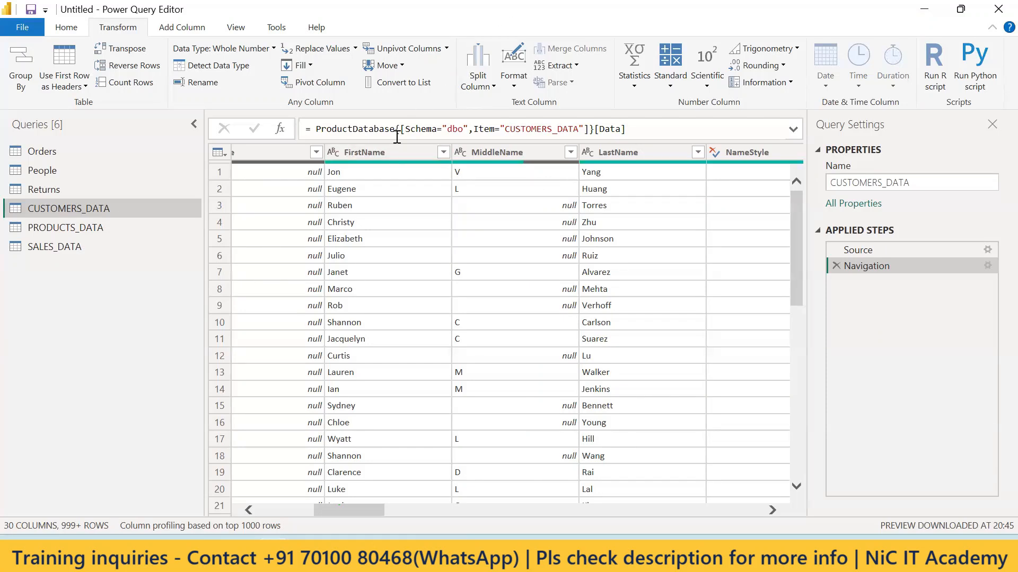
Step: Start adding a merged column from FirstName, MiddleName and LastName, with Space as the separator
left_click(383, 156)
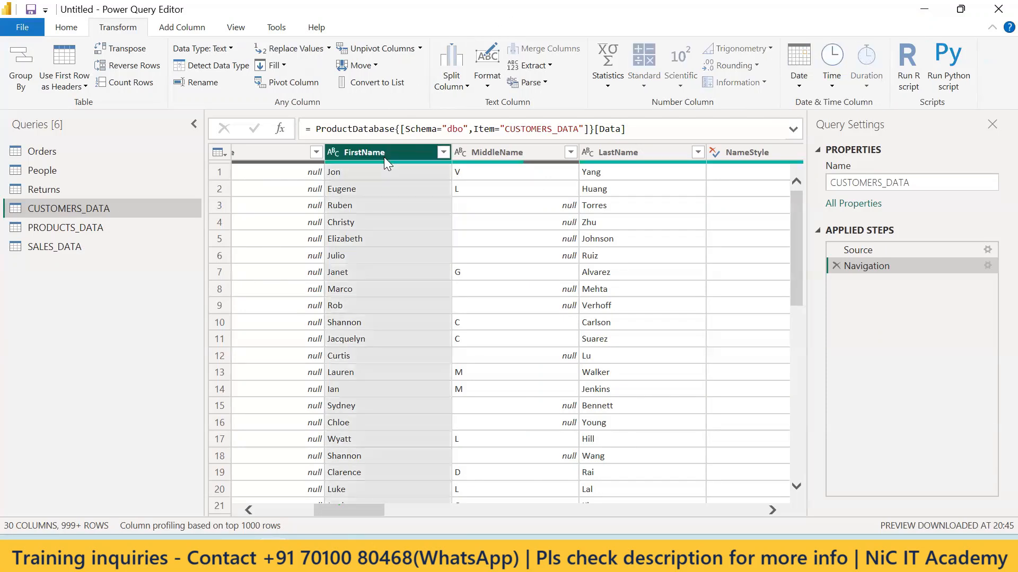
left_click(492, 152, "ctrl")
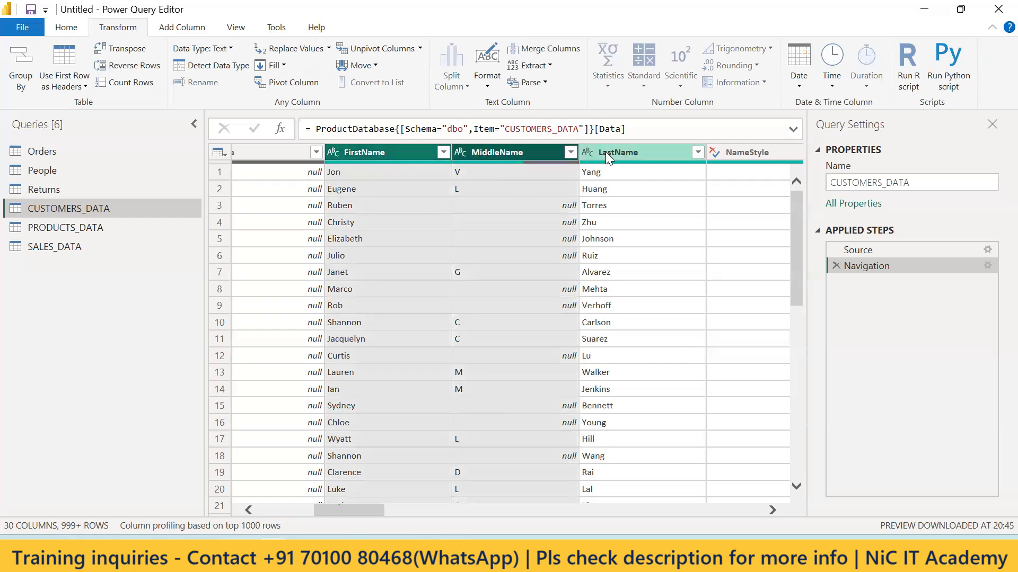
left_click(619, 154, "ctrl")
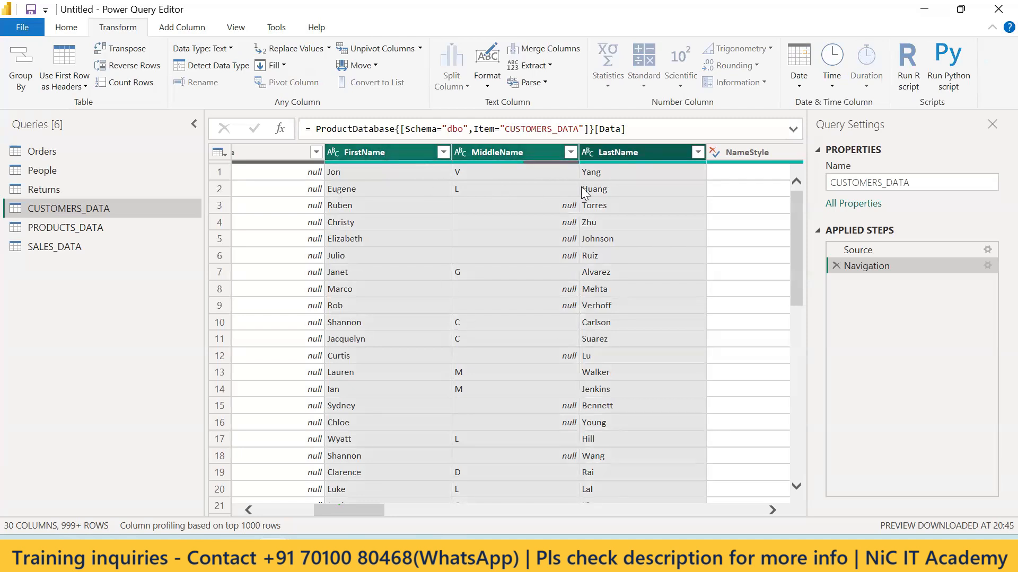
left_click(184, 30)
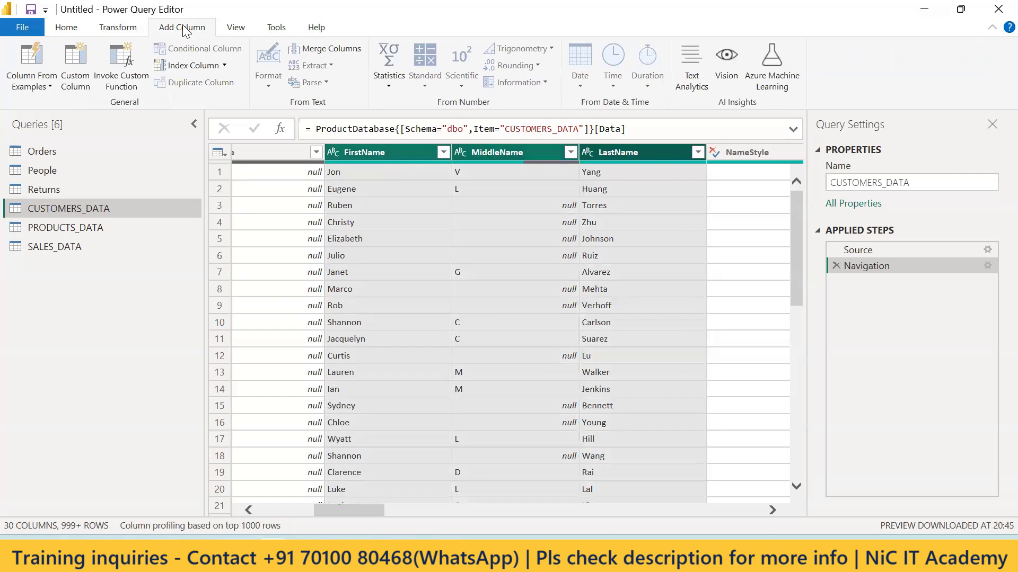
left_click(332, 49)
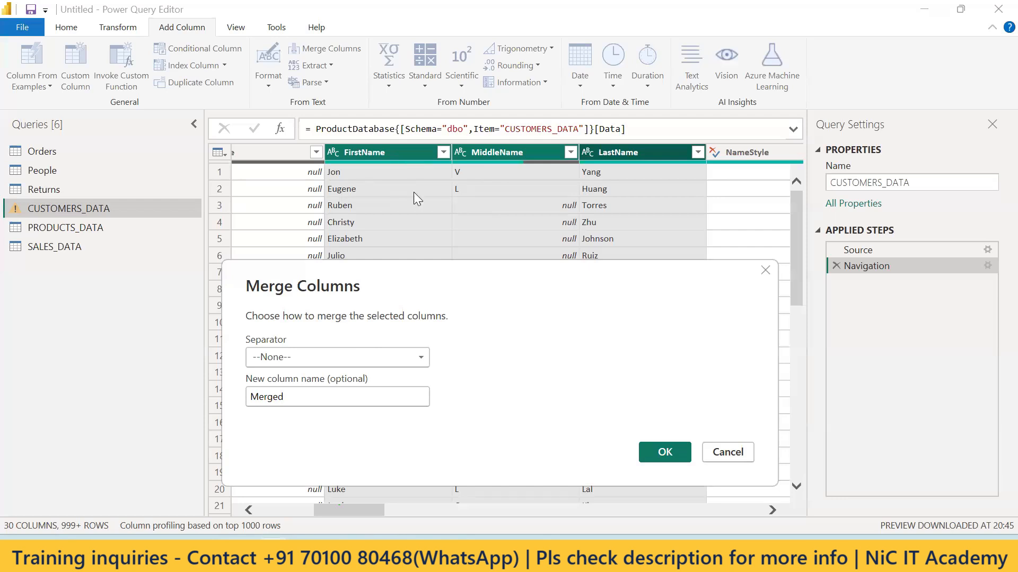
left_click(425, 355)
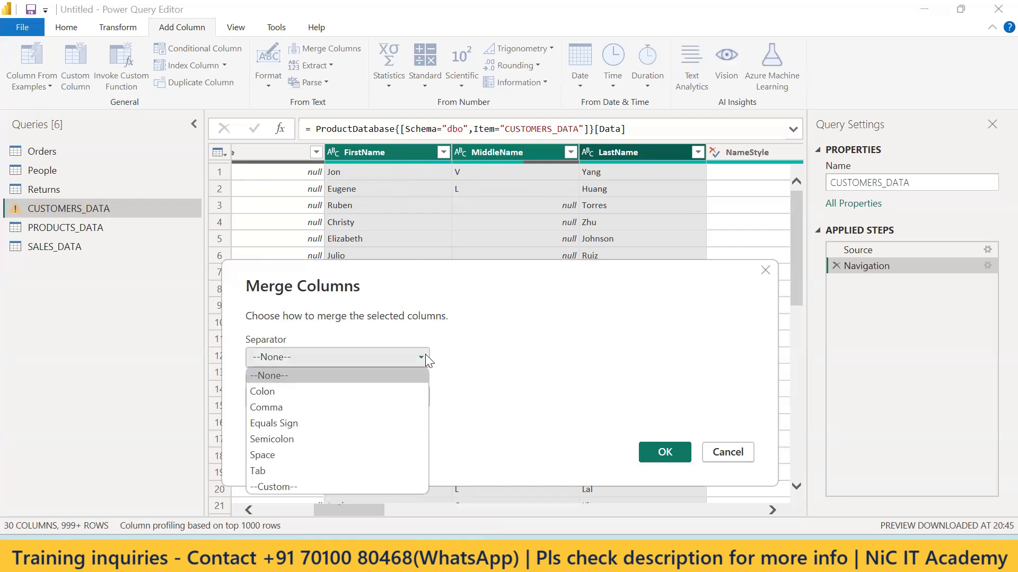
left_click(484, 291)
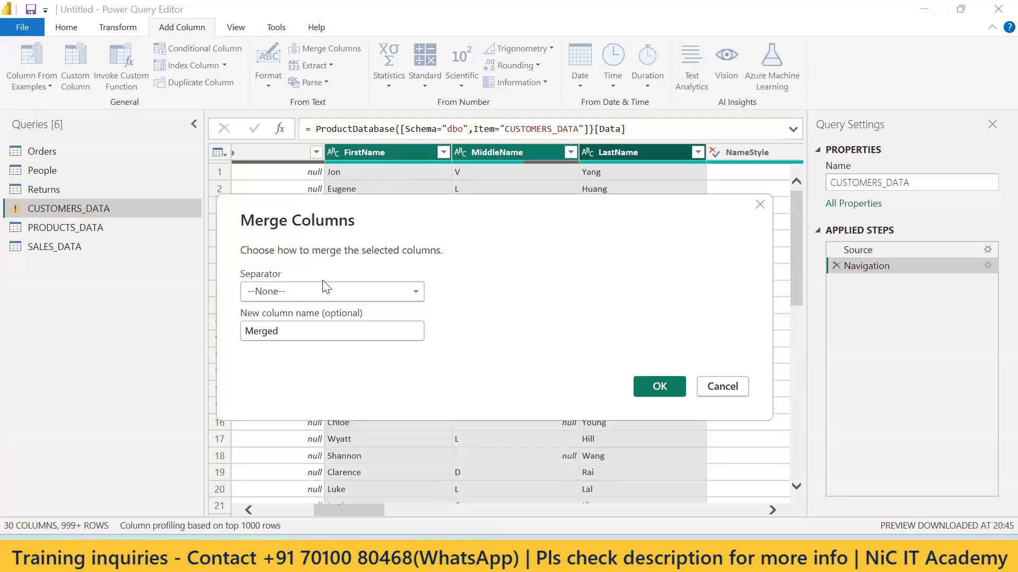
left_click(364, 291)
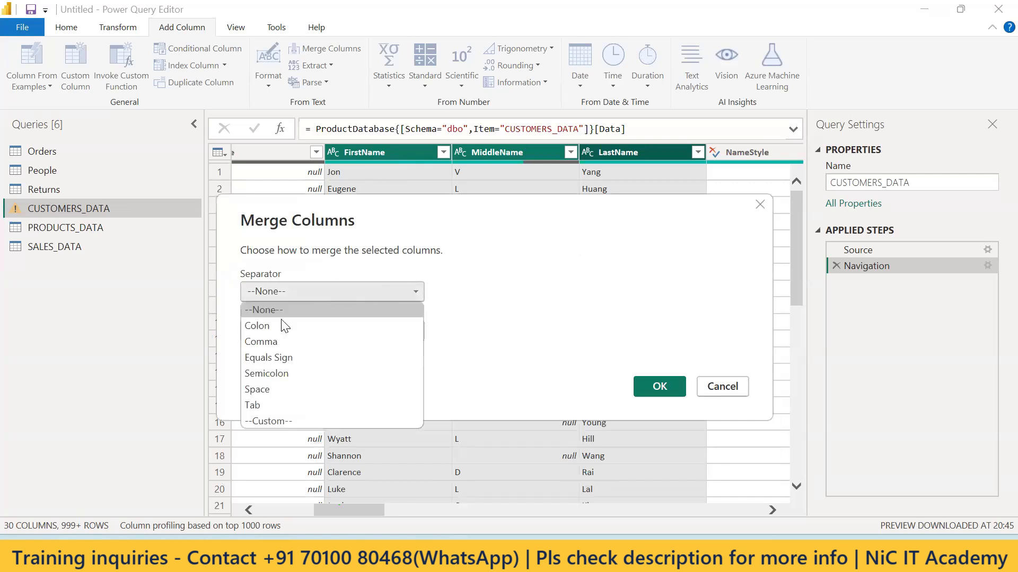
left_click(271, 389)
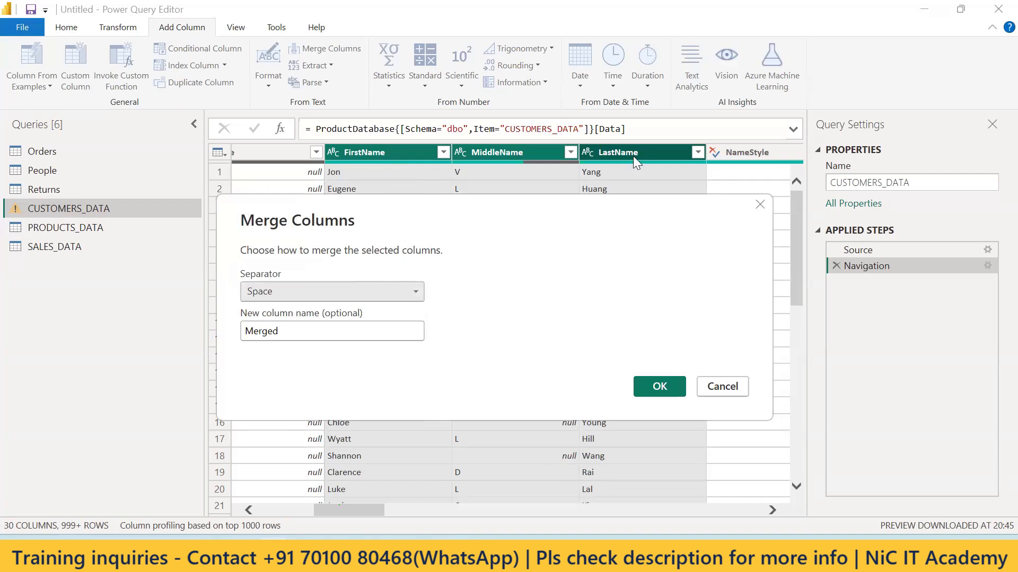
left_click(416, 290)
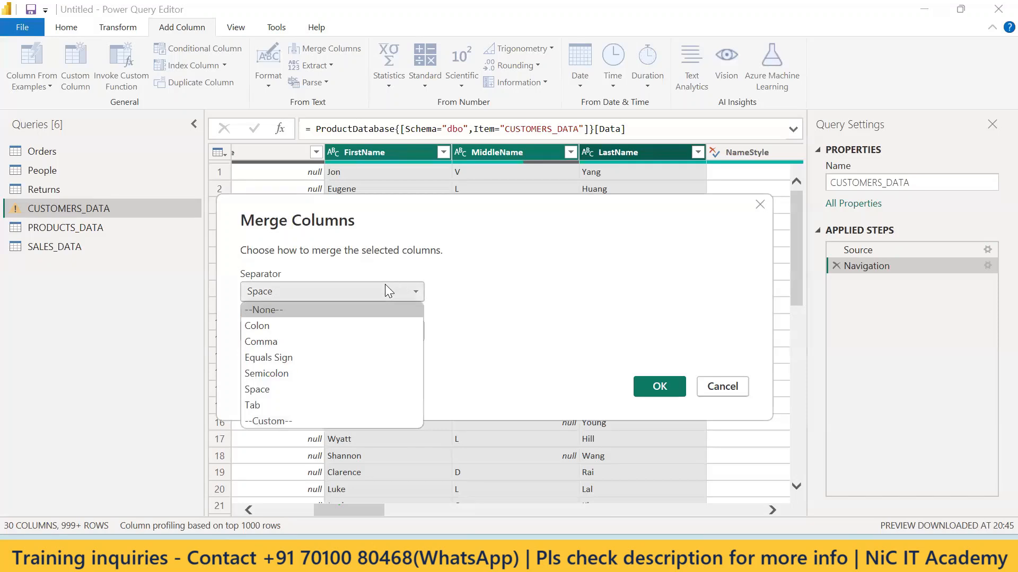
left_click(270, 391)
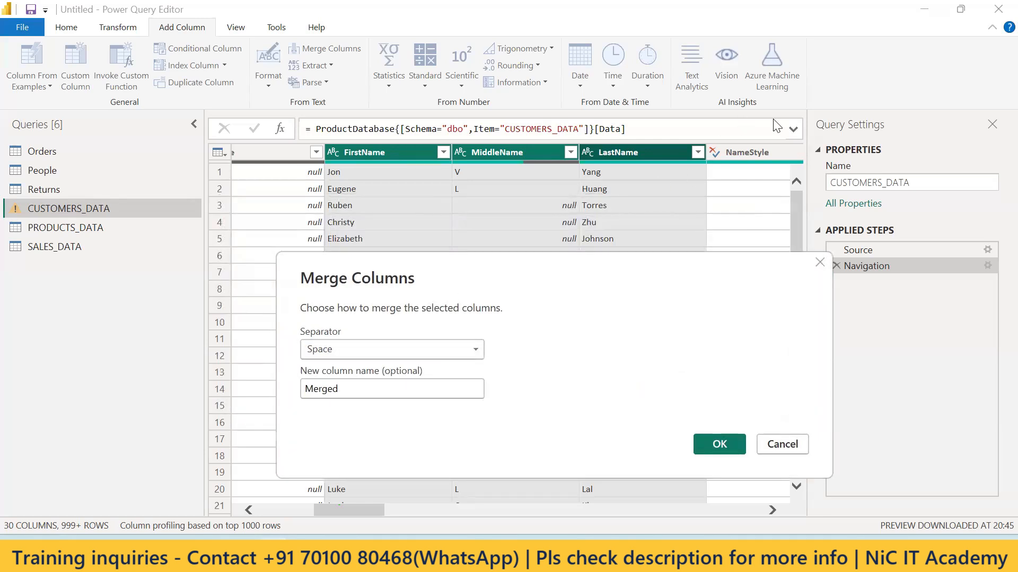
Step: Name the merged column Customer Full Name and create it in CUSTOMERS_DATA
left_click(352, 389)
key("ctrl+a")
type("Customer Fulk")
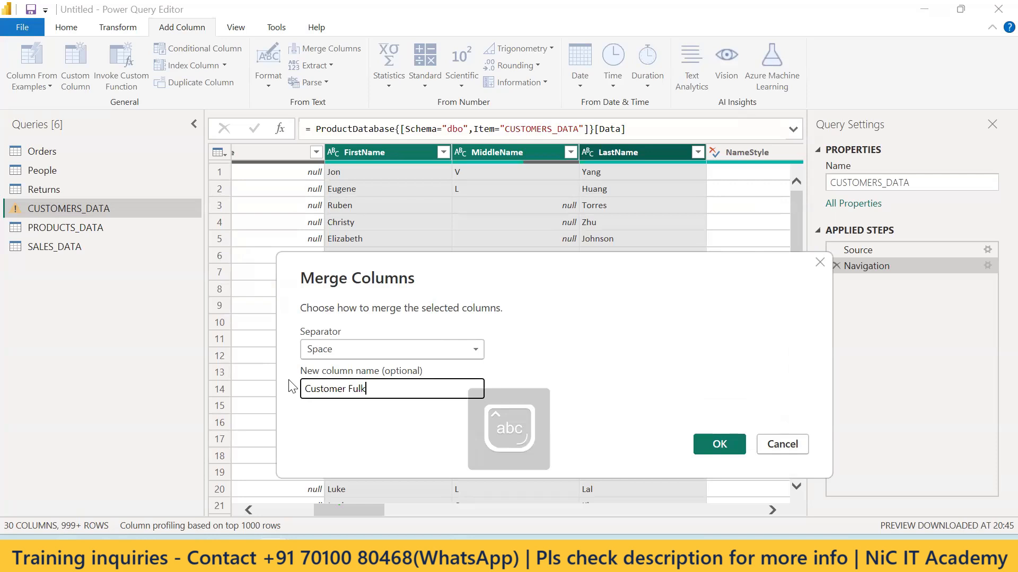
key("BackSpace")
type("l Name")
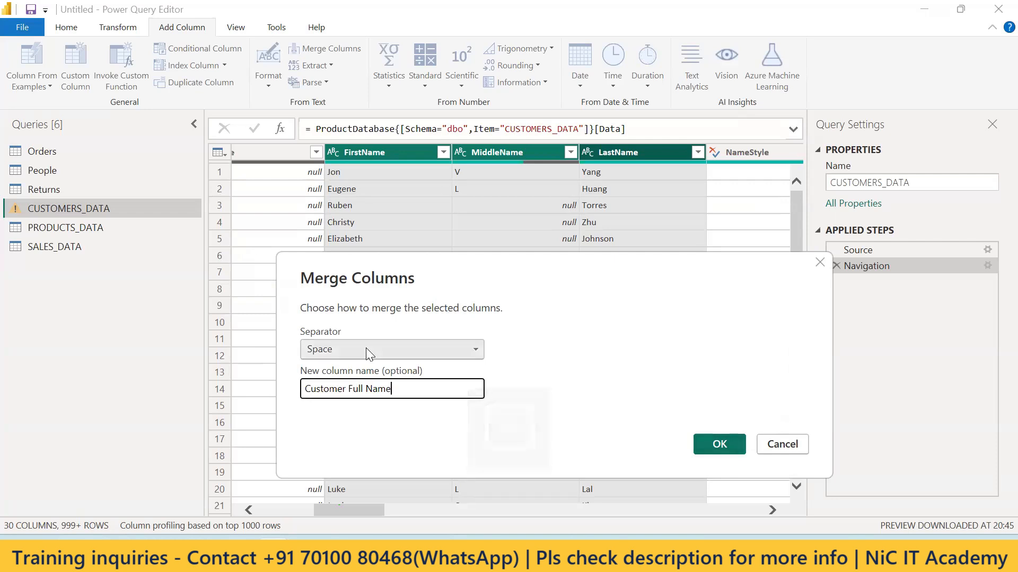
left_click_drag(388, 255, 254, 224)
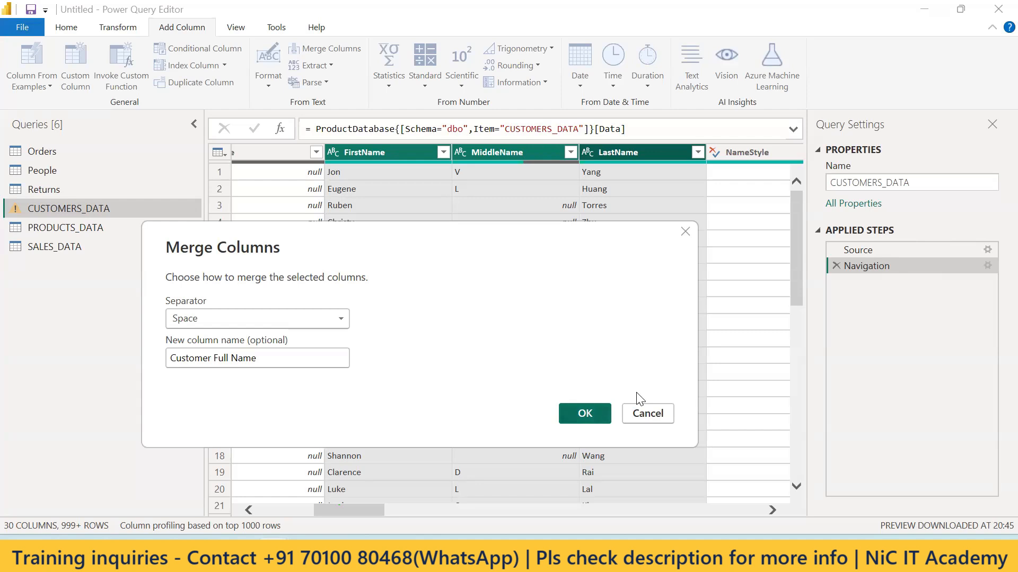
key("Return")
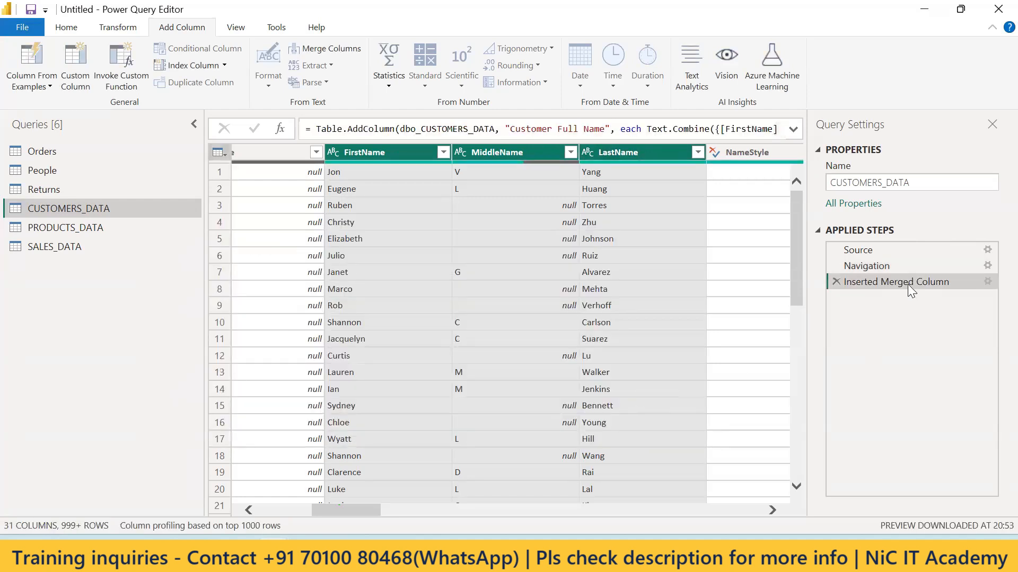
Step: Compare the Customer Full Name column with the FirstName, MiddleName and LastName source columns
left_click_drag(359, 515, 742, 513)
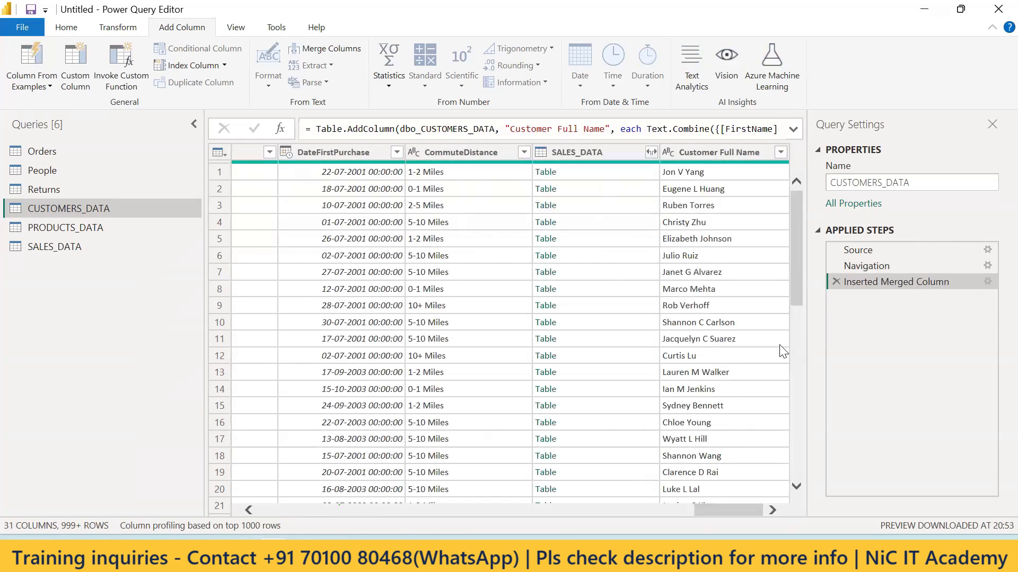
left_click(722, 156)
left_click_drag(716, 510, 306, 510)
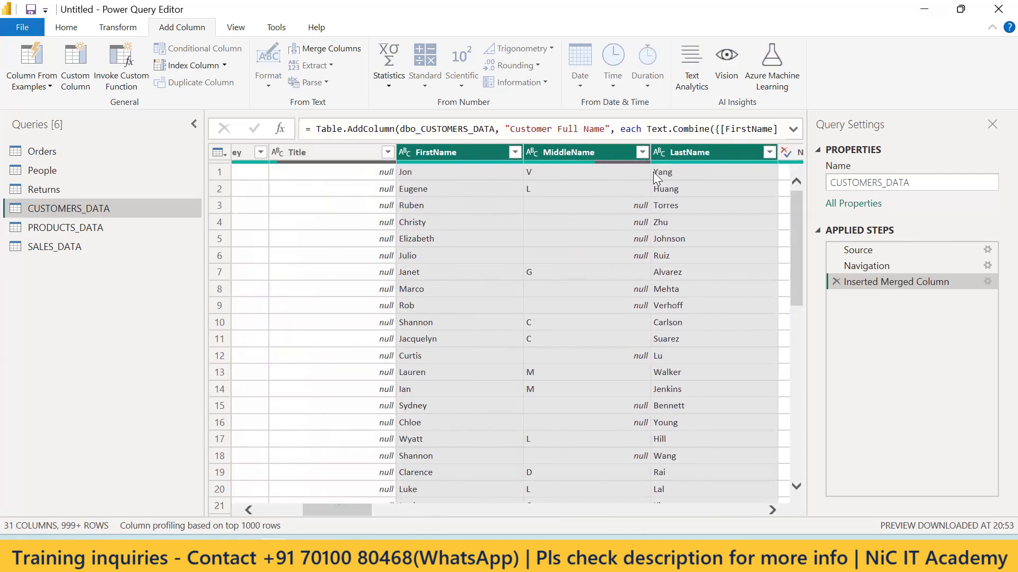
left_click_drag(328, 509, 742, 501)
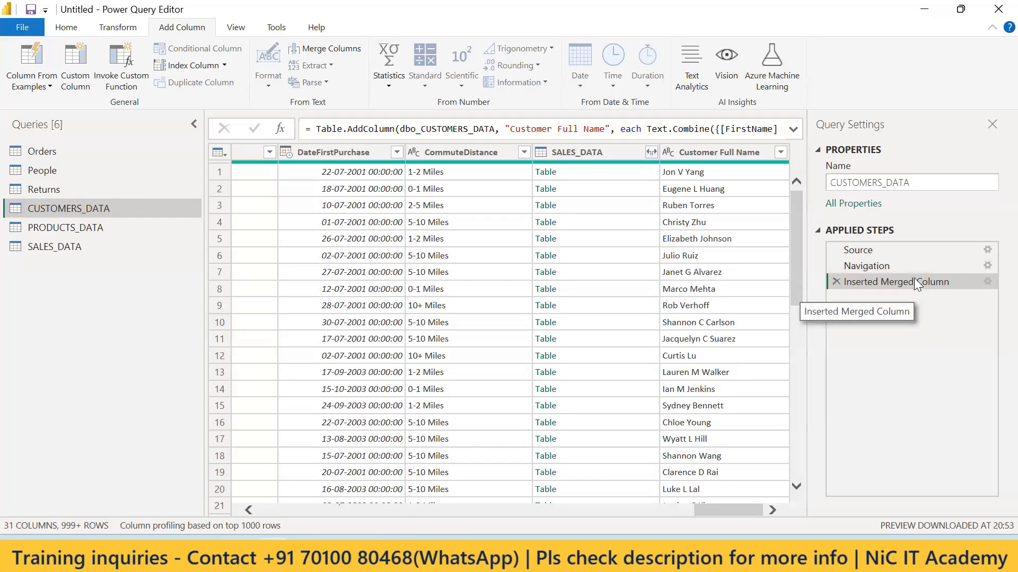
Step: Expand the formula bar and examine the full M code of the Inserted Merged Column step
left_click(793, 129)
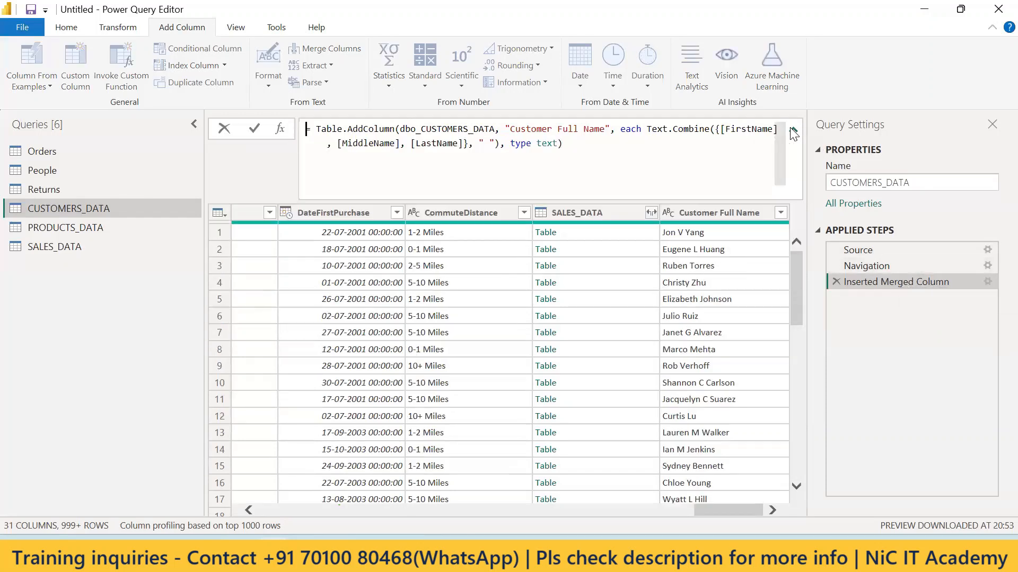
key("ctrl+a")
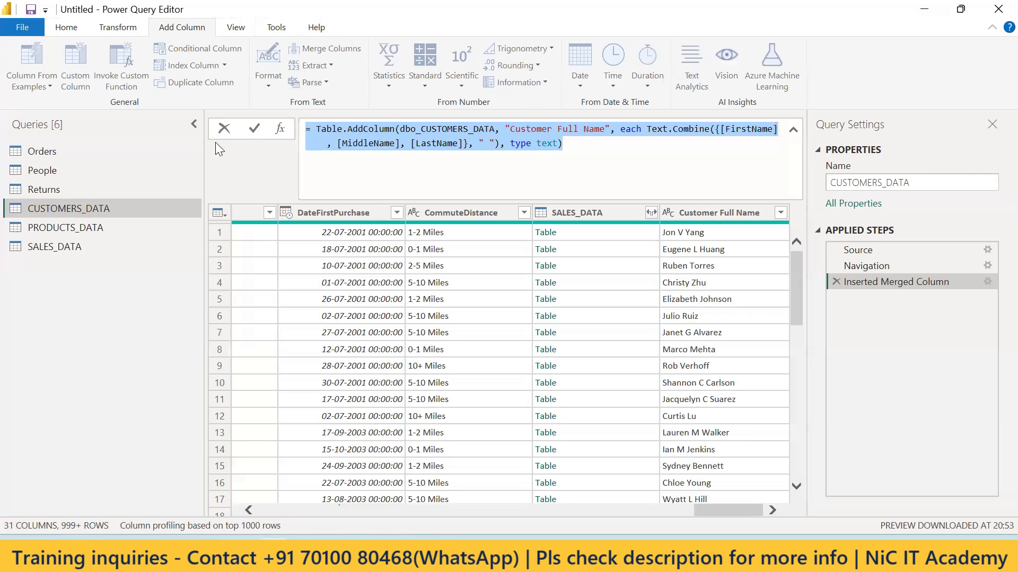
left_click(125, 336)
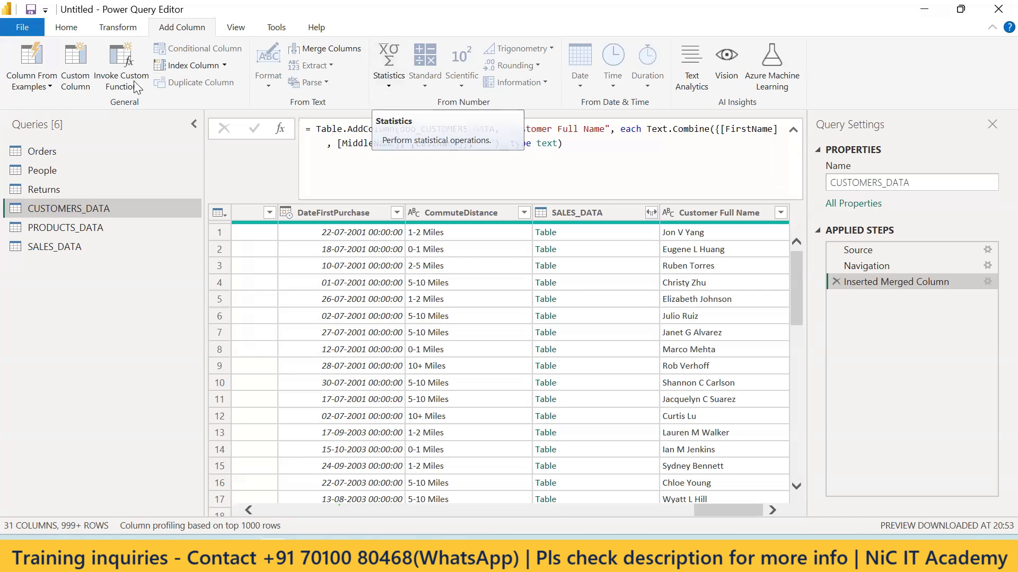
Step: Open the PRODUCTS_DATA query and refresh its data preview
left_click(77, 230)
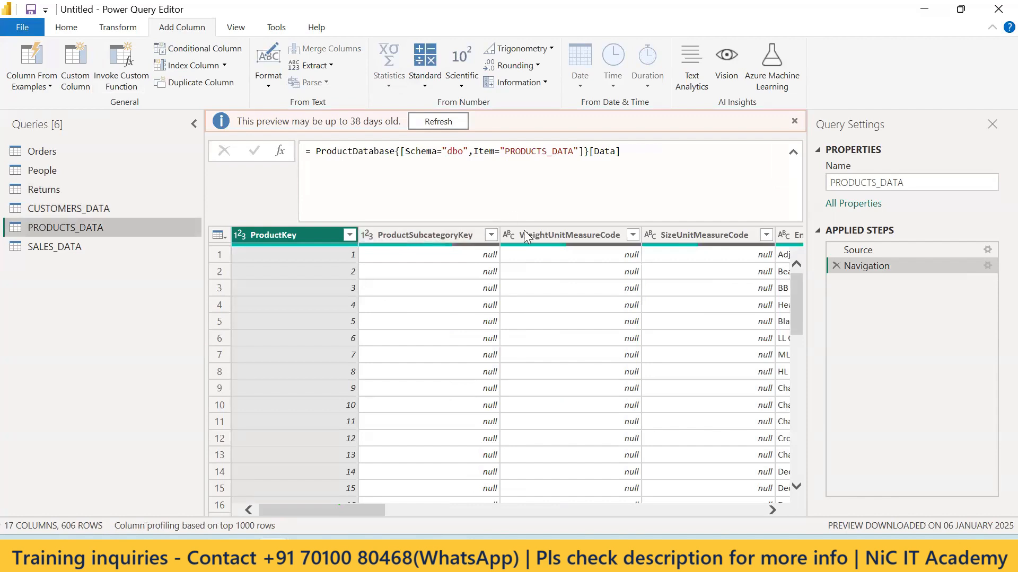
left_click(442, 118)
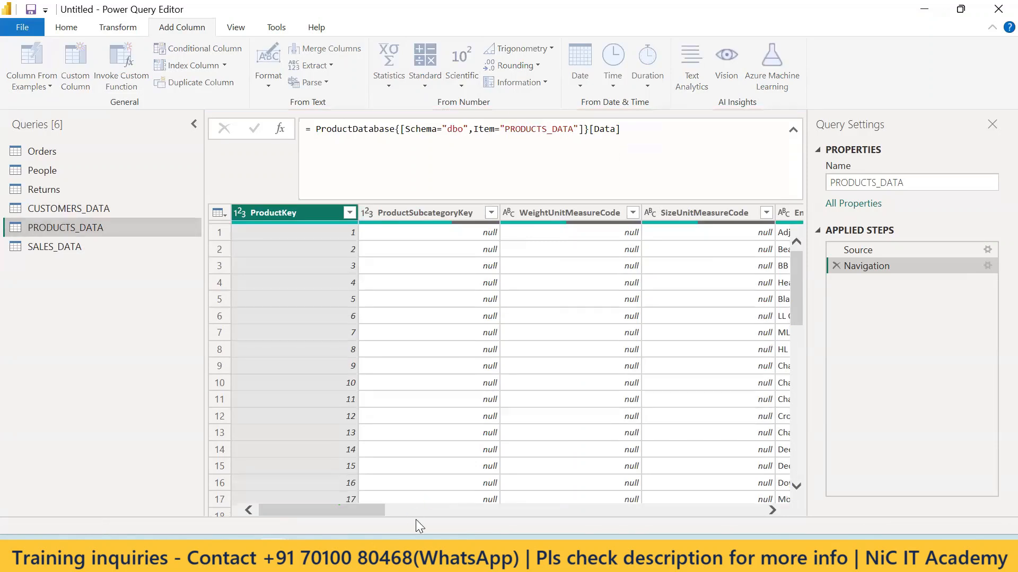
Step: Convert the EnglishProductName column of PRODUCTS_DATA to uppercase in place and check its rows
left_click_drag(335, 508, 421, 510)
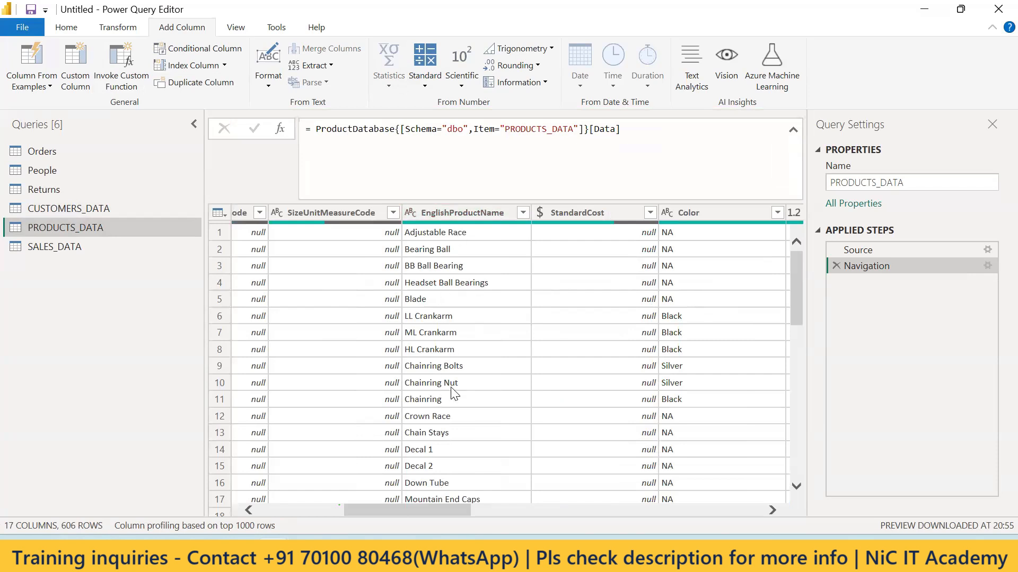
mouse_move(457, 223)
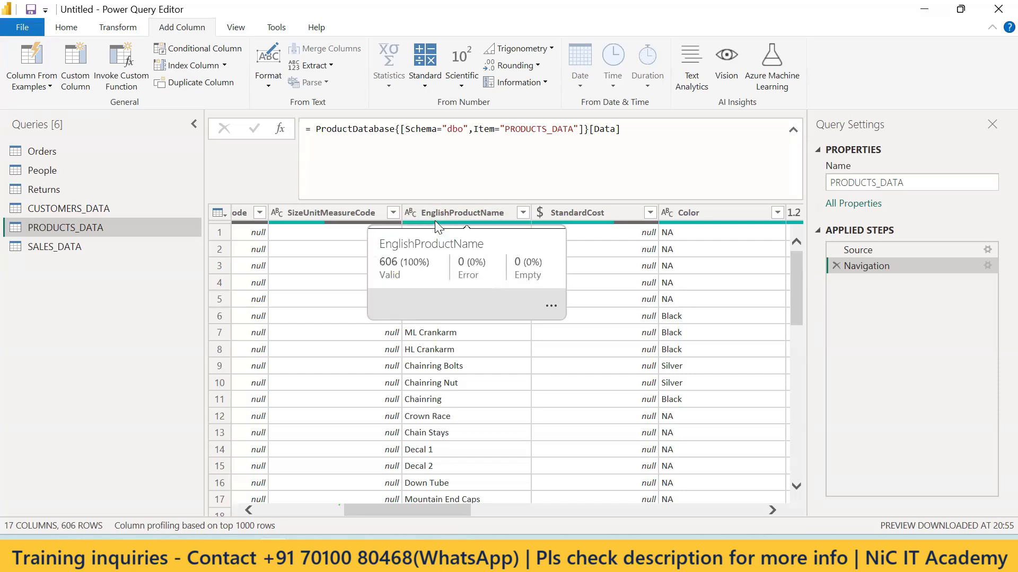
left_click(466, 211)
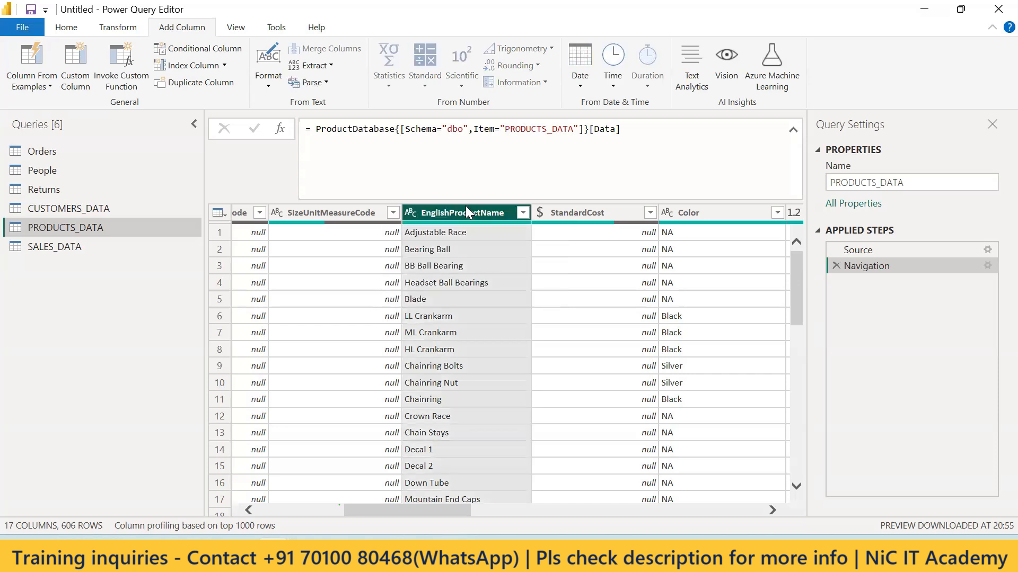
left_click(114, 28)
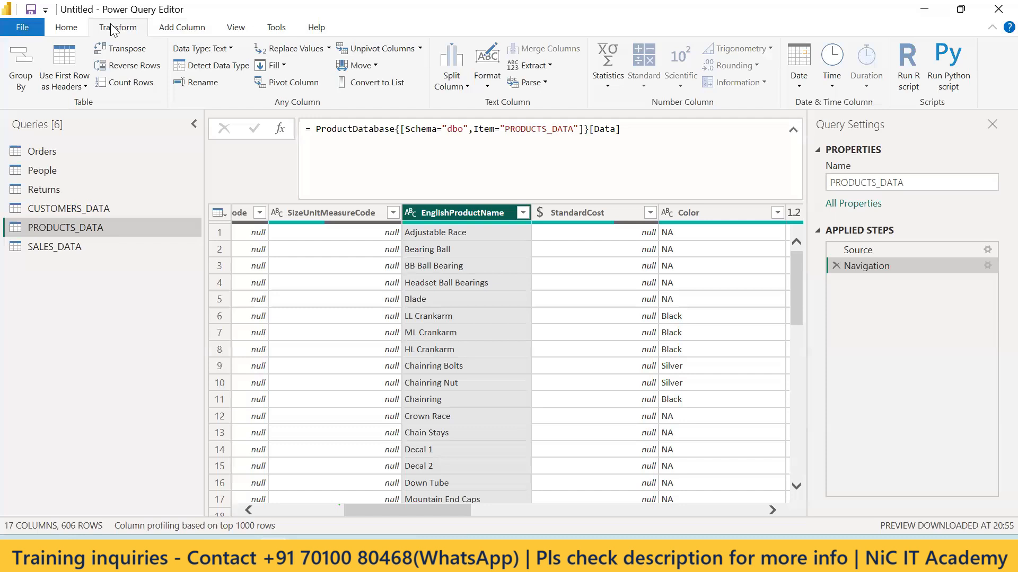
left_click(488, 87)
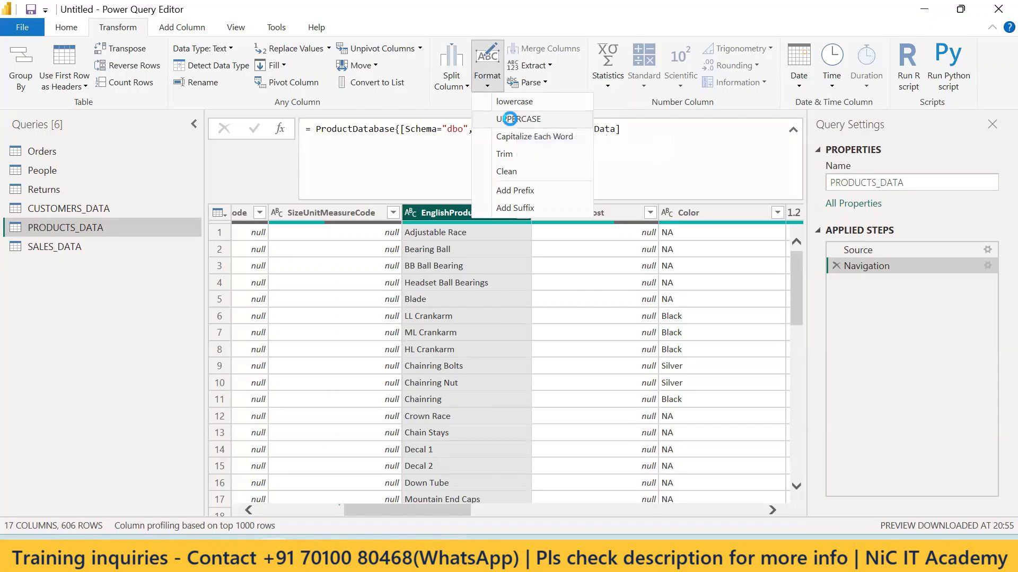
left_click(513, 119)
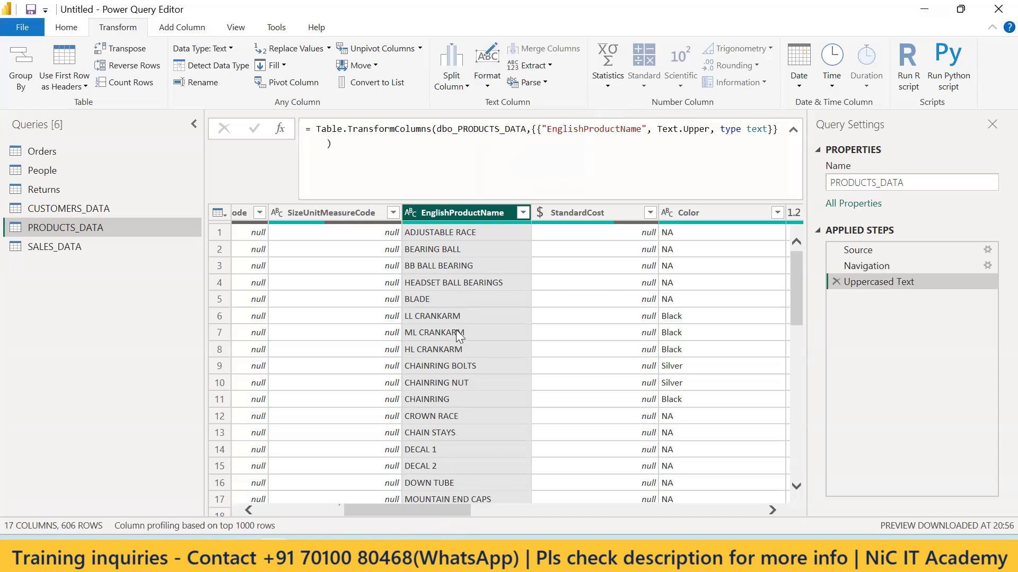
scroll(458, 329, "down", 5)
scroll(460, 373, "down", 4)
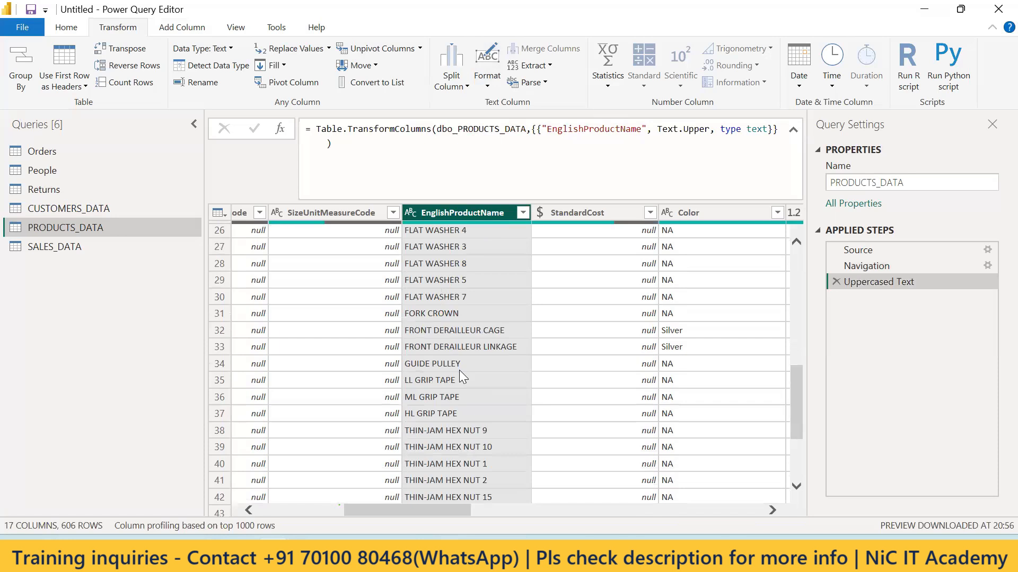
Step: Review the remaining uppercase product names in PRODUCTS_DATA and look through the other queries up to Orders
scroll(460, 373, "down", 2)
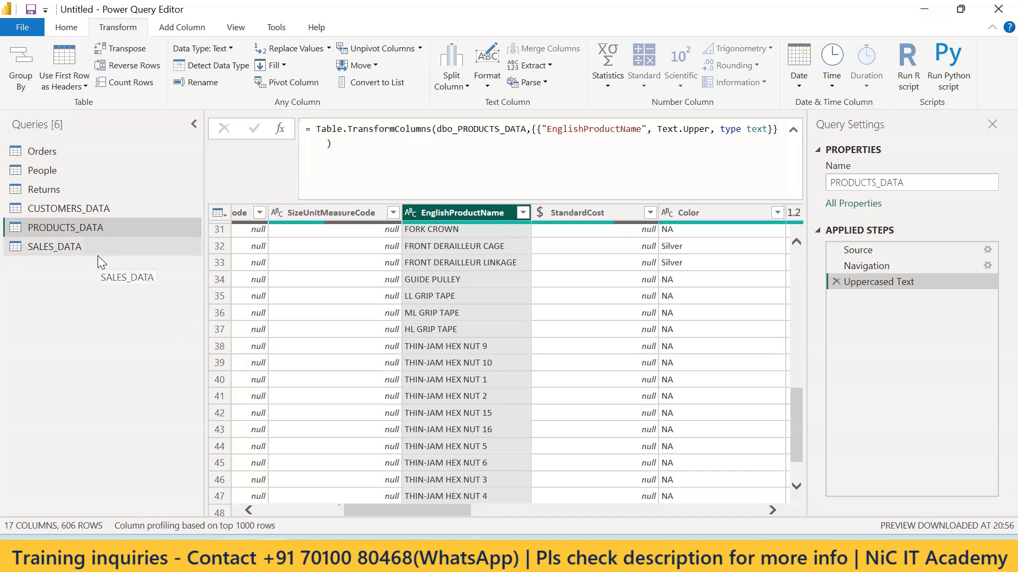
left_click_drag(395, 510, 255, 504)
left_click_drag(386, 501, 349, 509)
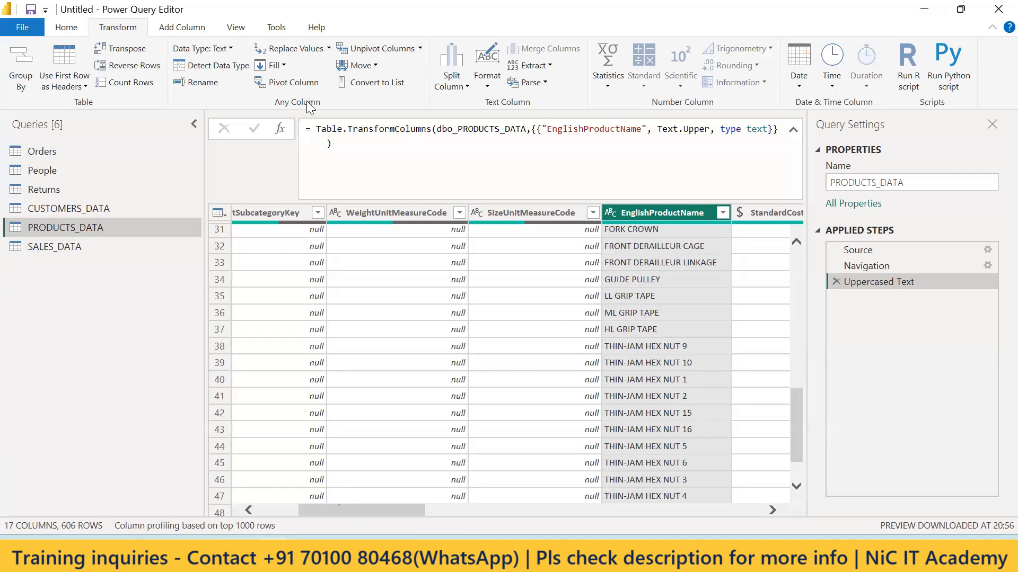
left_click(66, 246)
left_click(66, 209)
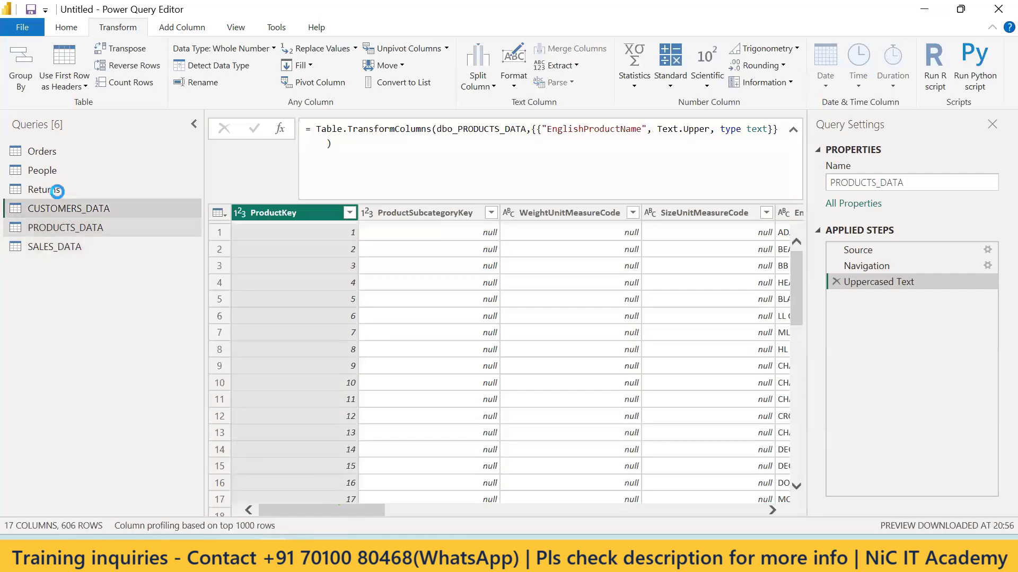
left_click(47, 190)
left_click(53, 170)
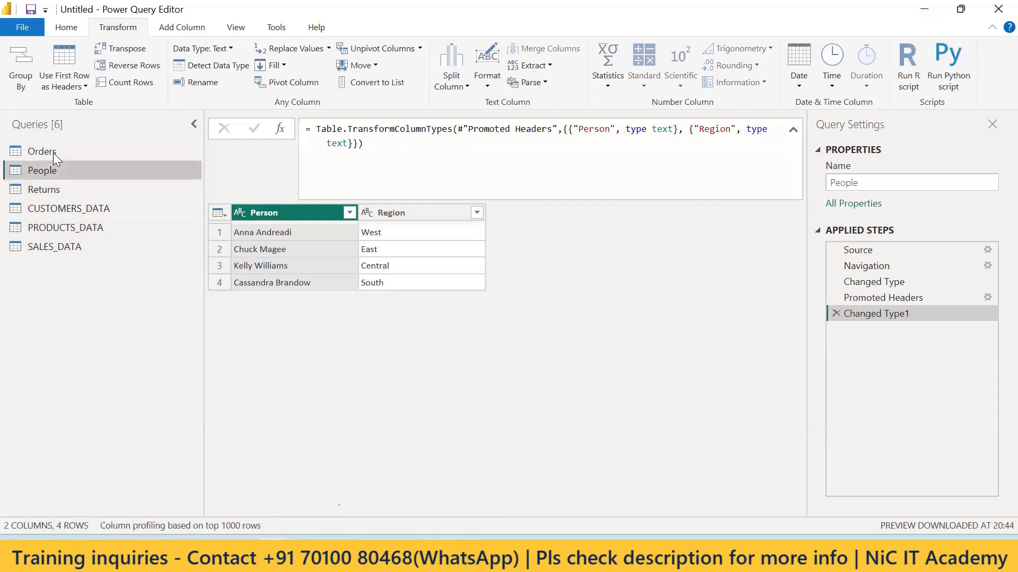
left_click(53, 153)
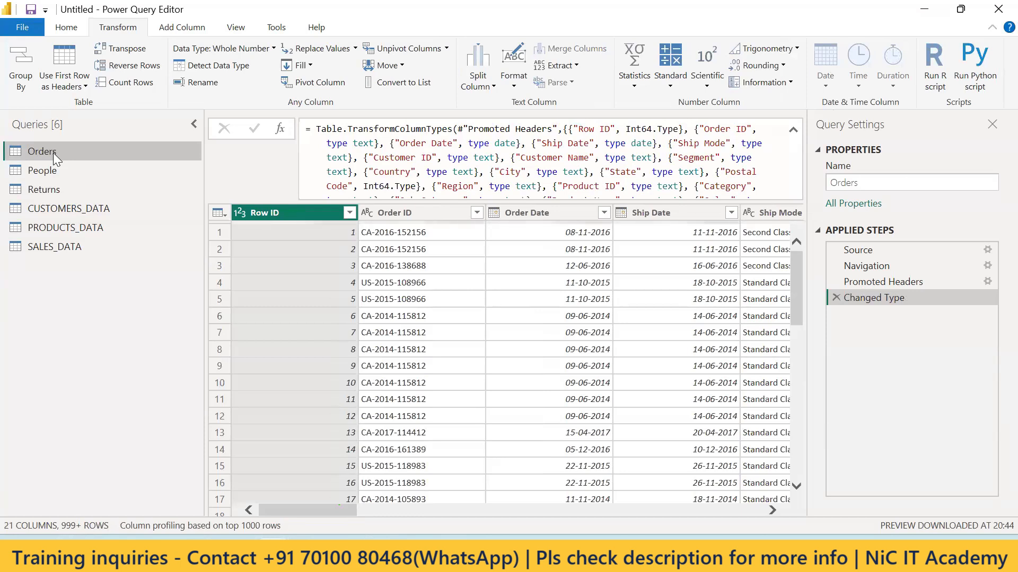
Step: Close Power Query Editor and apply all pending query changes to load the tables into Power BI Desktop
left_click(70, 26)
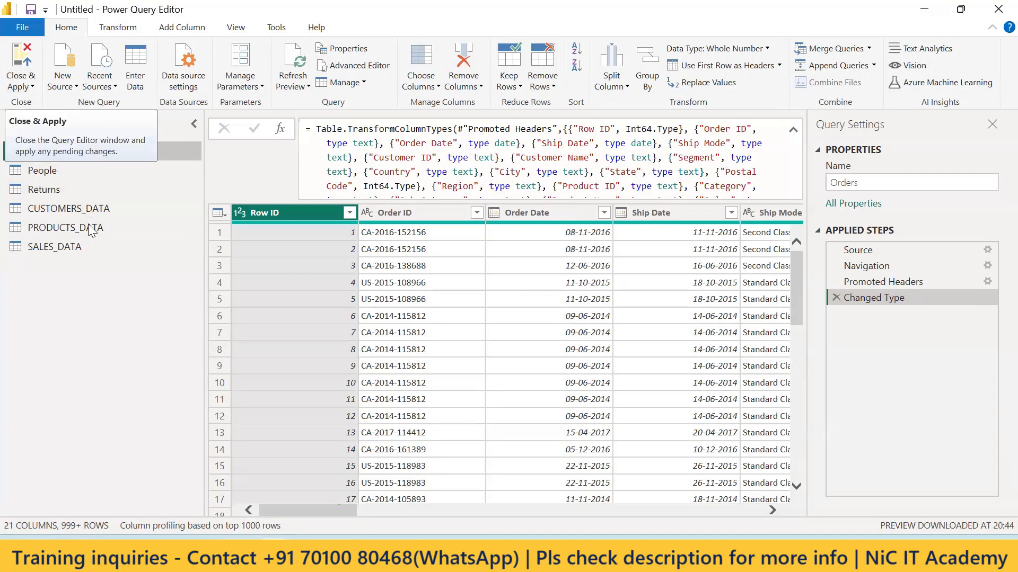
left_click(33, 88)
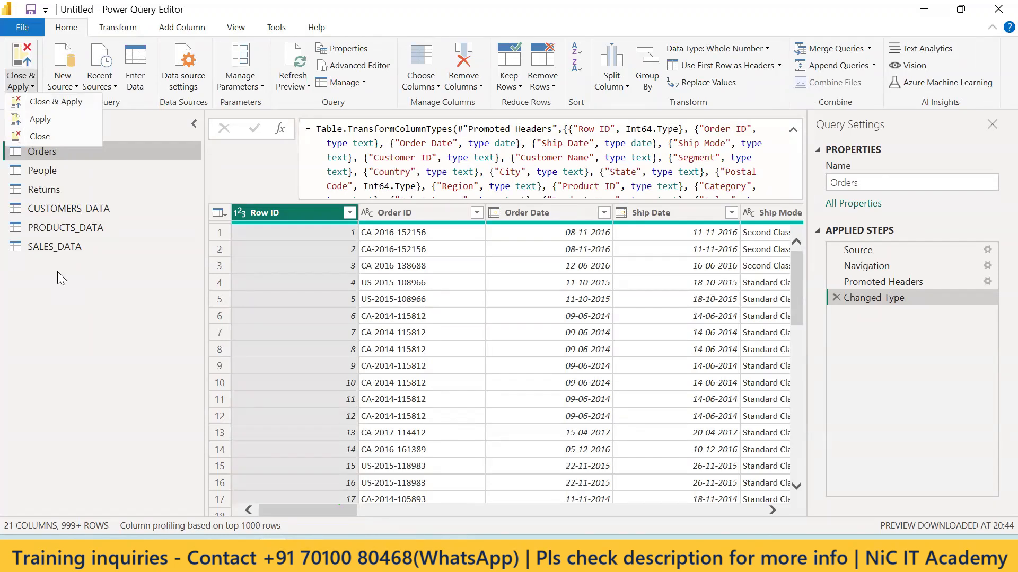
left_click(86, 316)
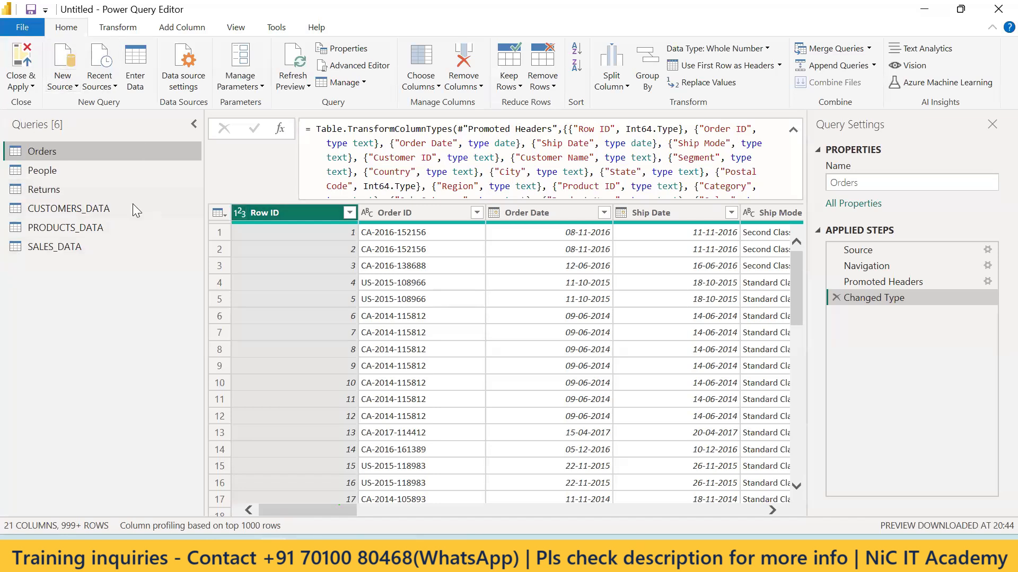
left_click(30, 86)
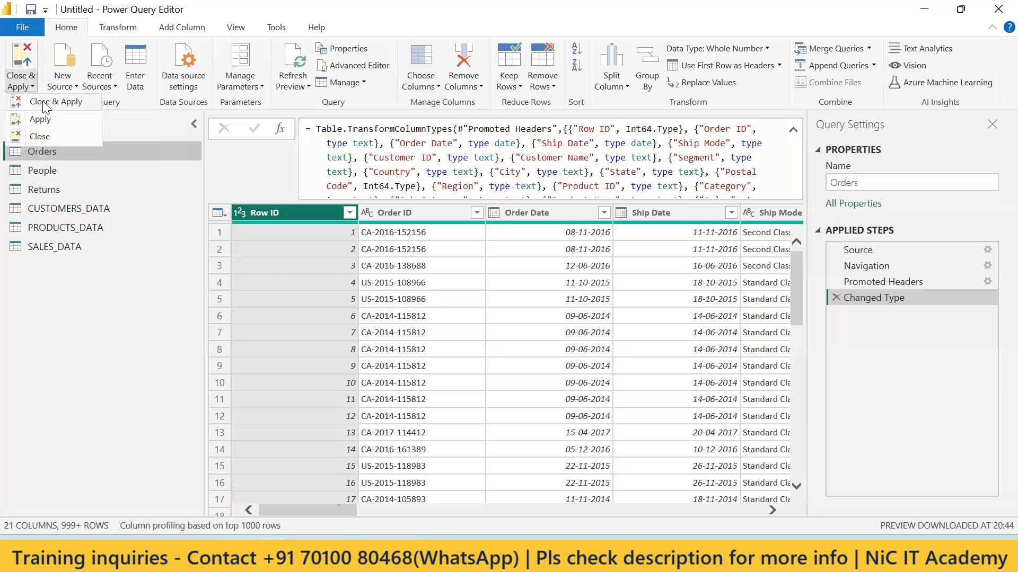
left_click(47, 104)
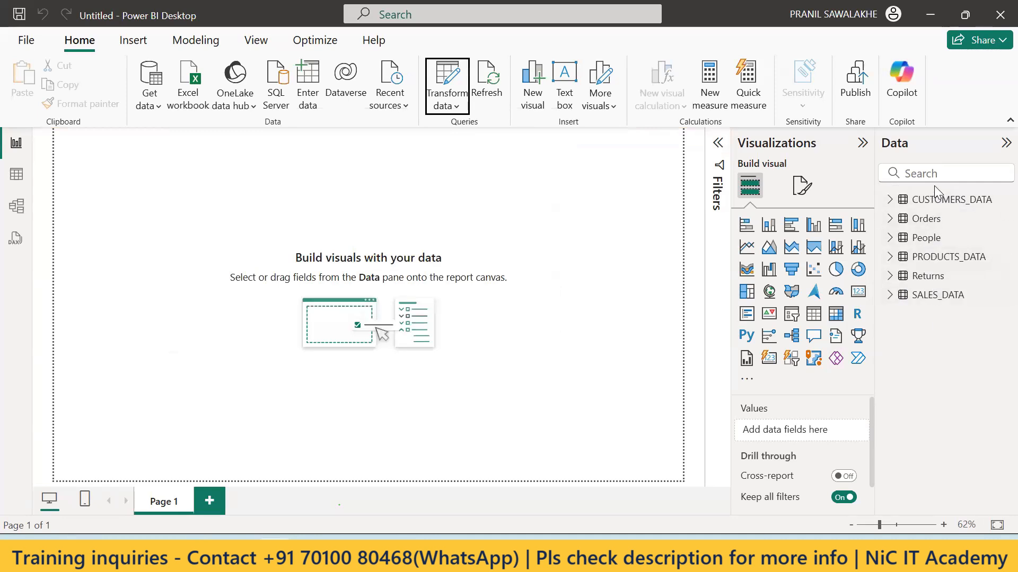
Step: Examine the field lists of the loaded CUSTOMERS_DATA and PRODUCTS_DATA tables
left_click(891, 201)
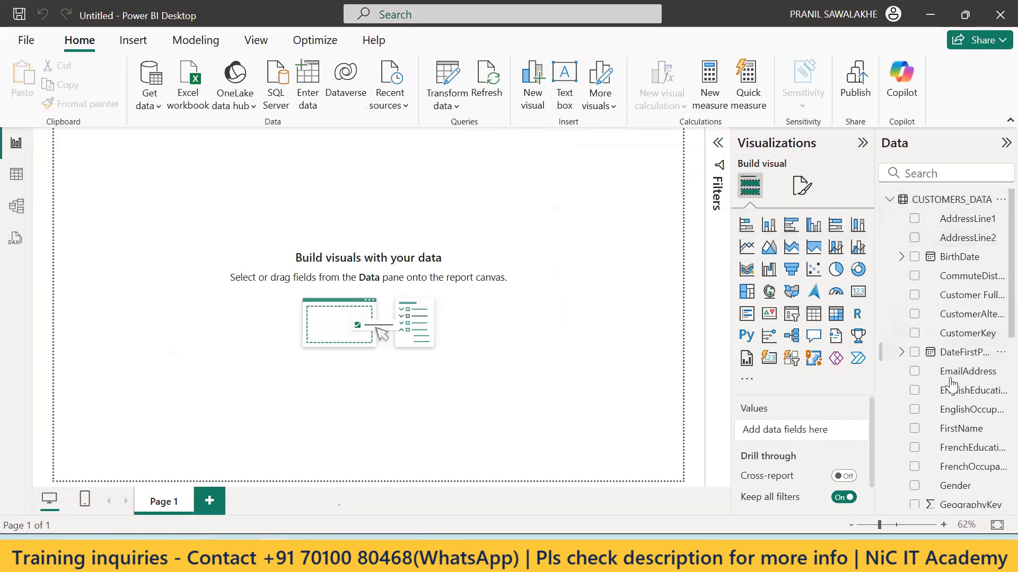
left_click(889, 200)
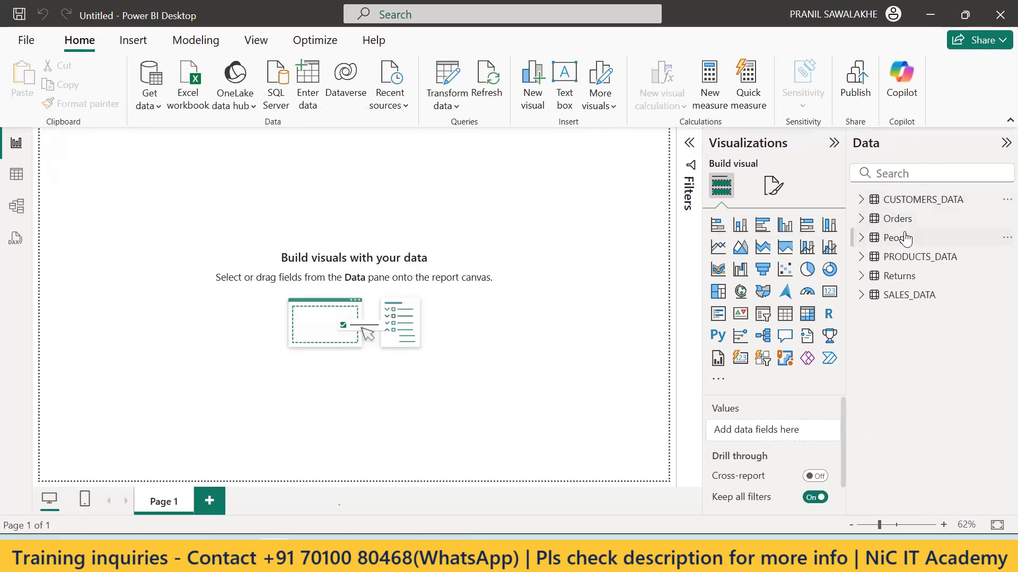
left_click(860, 257)
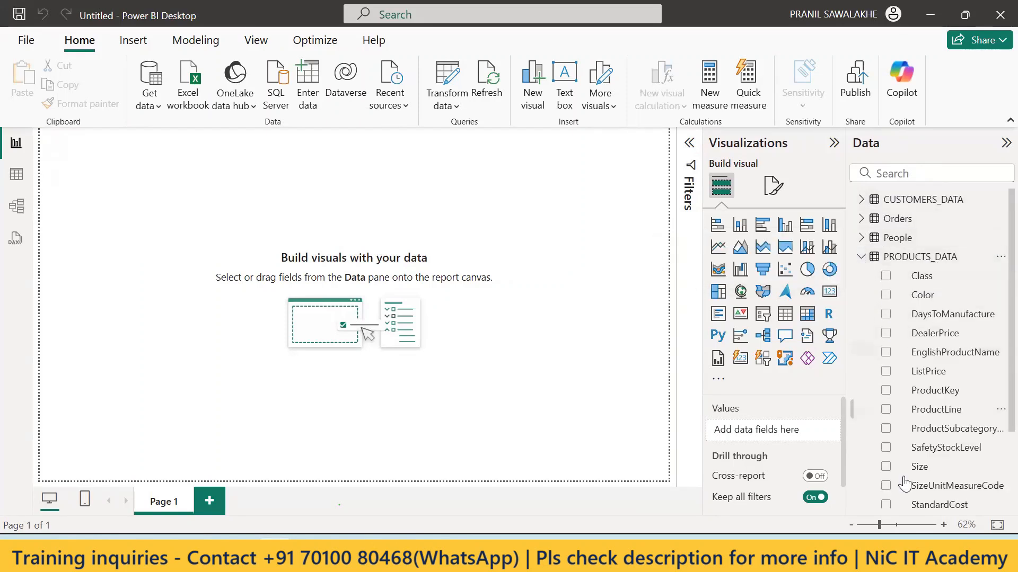
left_click(861, 257)
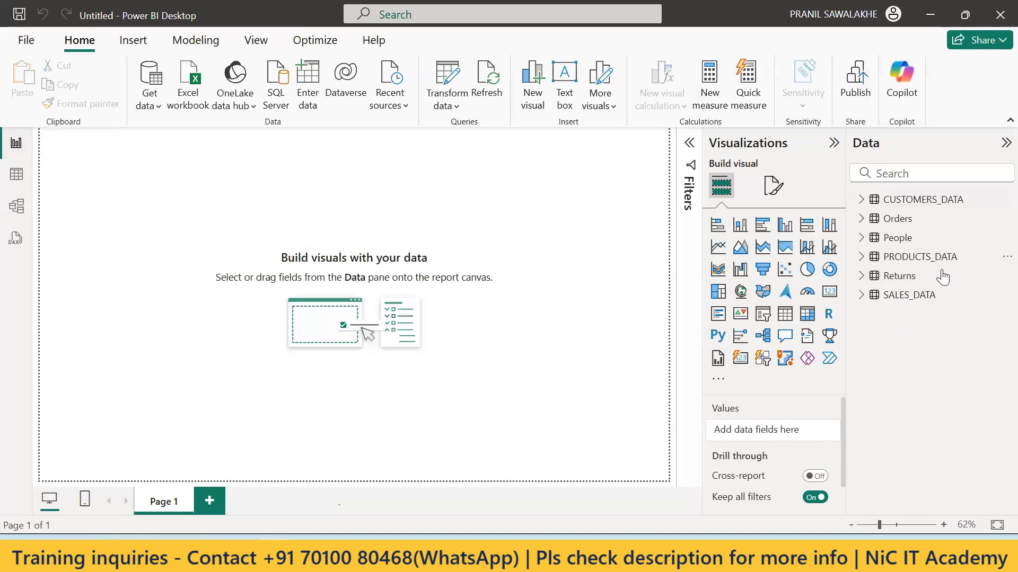
Step: Show CUSTOMERS_DATA in Table view and check its Customer Full Name column
left_click(16, 176)
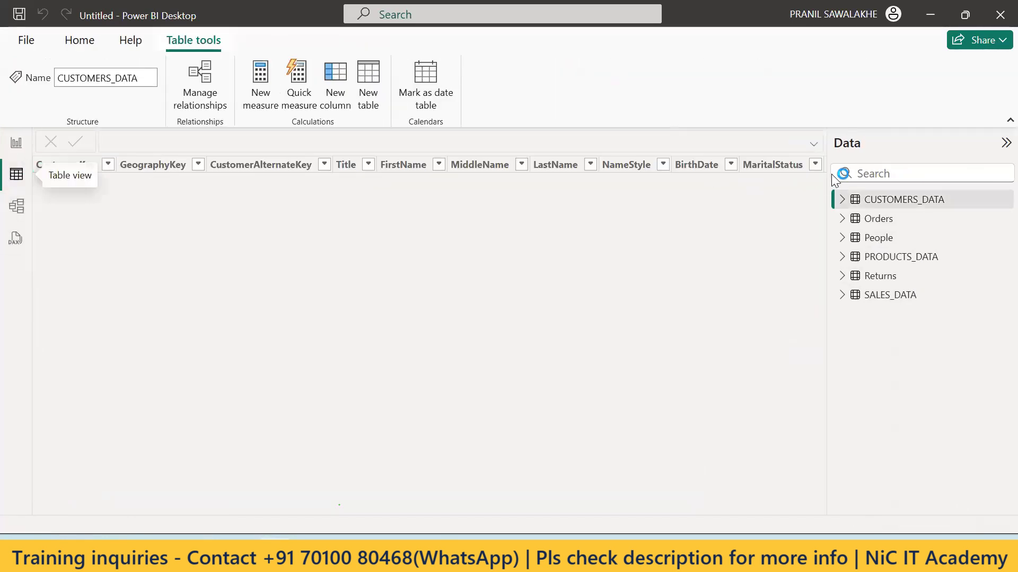
left_click(842, 201)
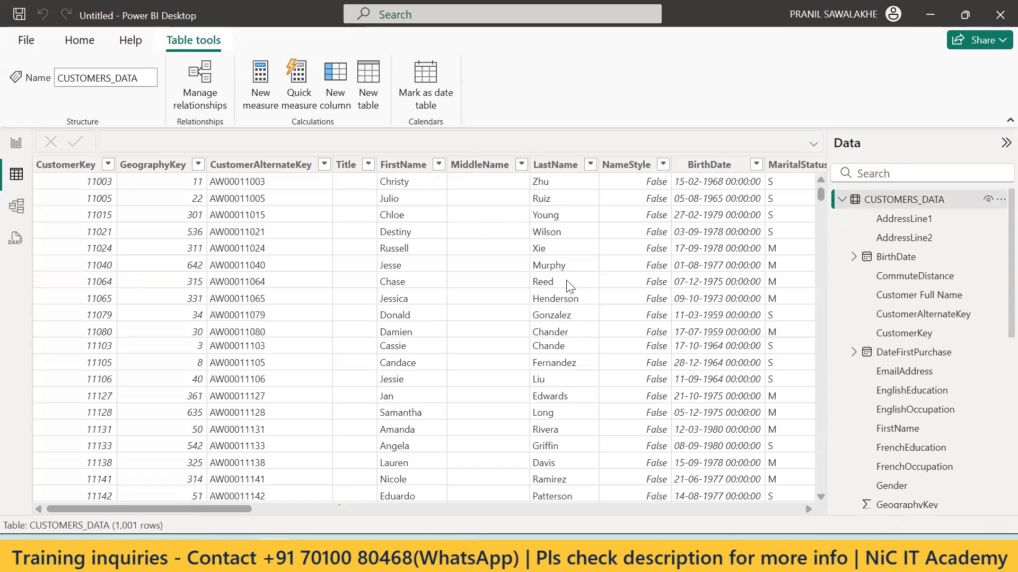
left_click_drag(248, 508, 798, 323)
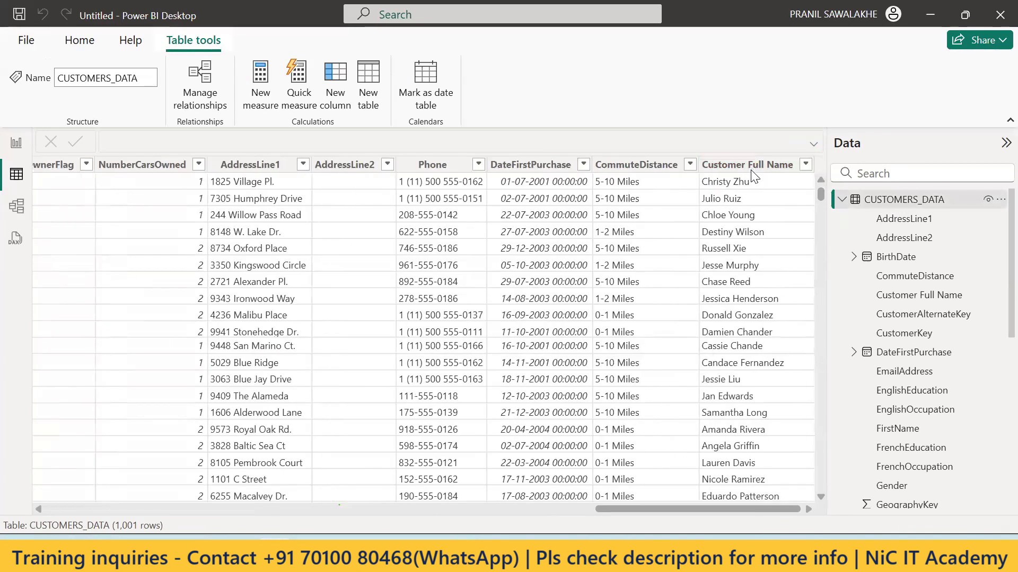
left_click(766, 167)
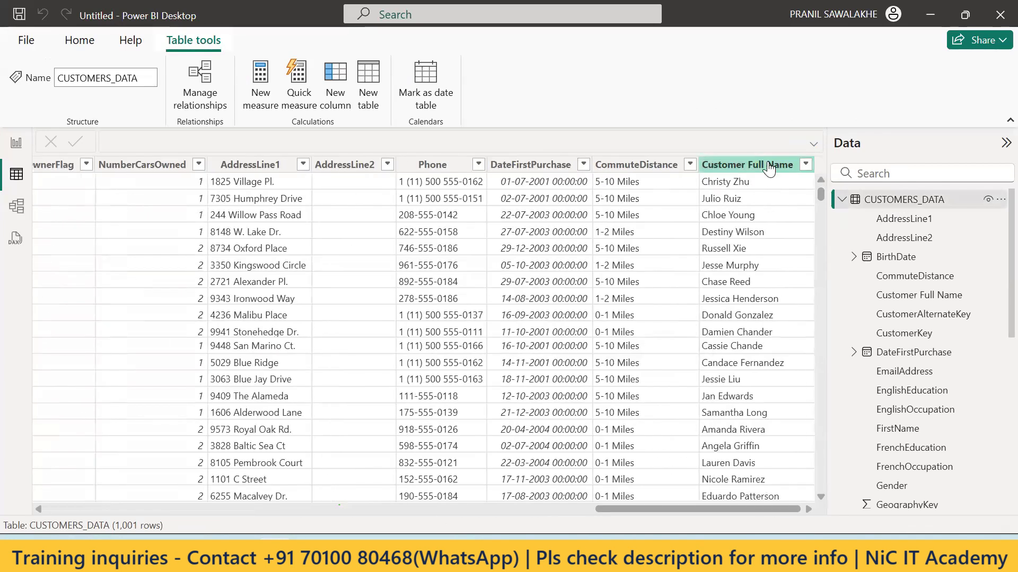
left_click(842, 200)
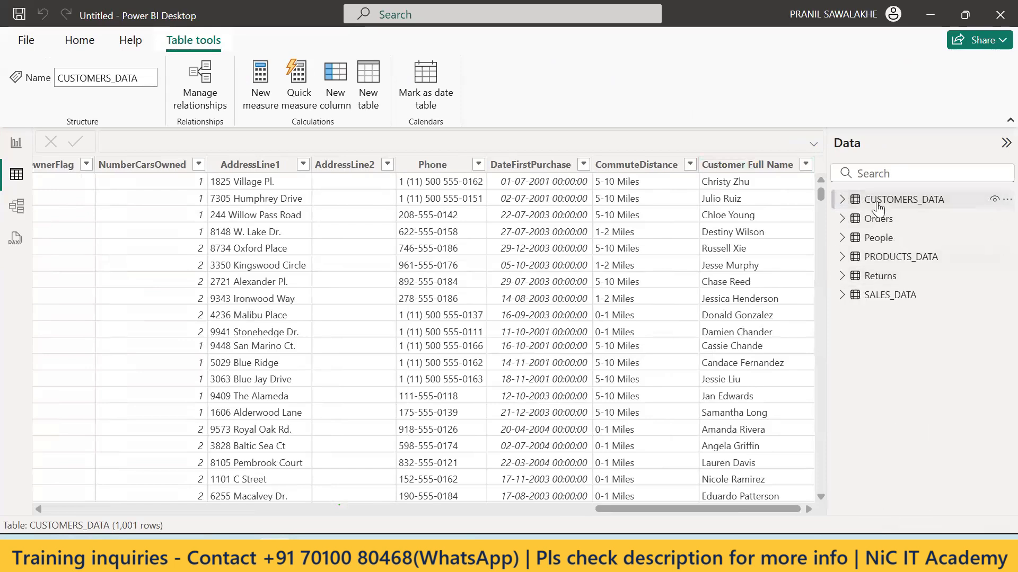
Step: Browse the loaded rows of PRODUCTS_DATA, SALES_DATA, Returns, People and Orders, ending on CUSTOMERS_DATA
left_click(888, 260)
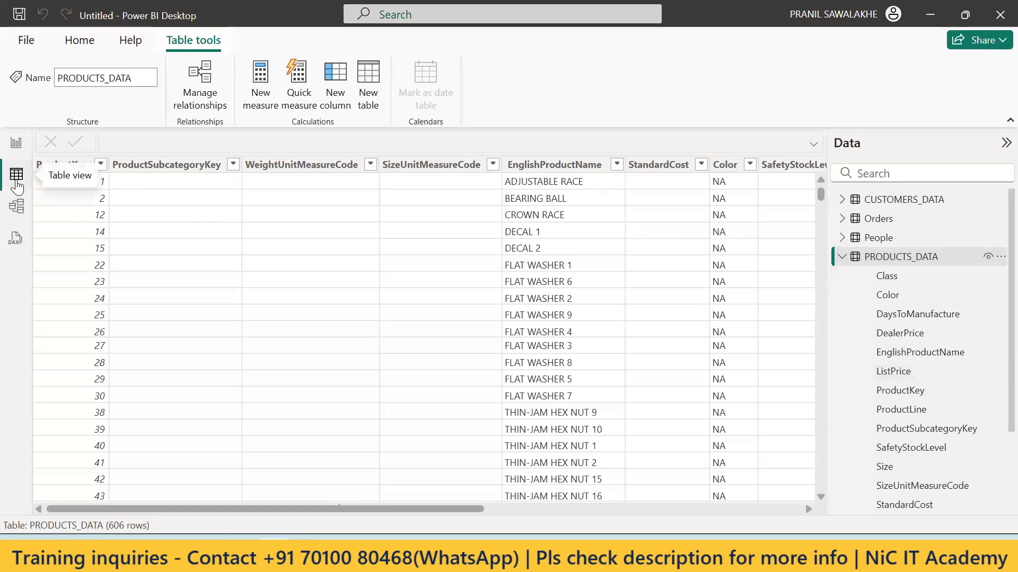
left_click(842, 259)
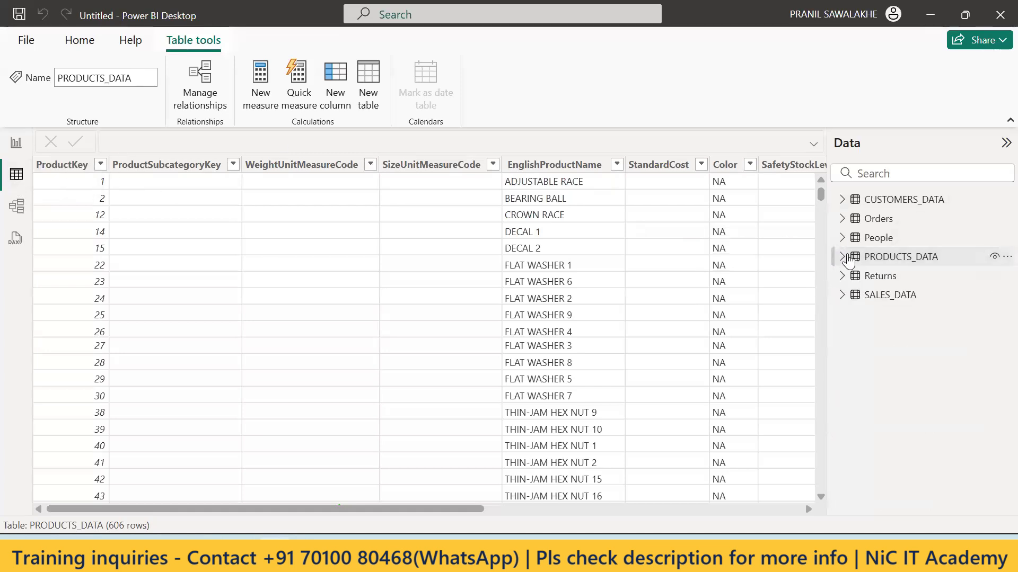
left_click(843, 276)
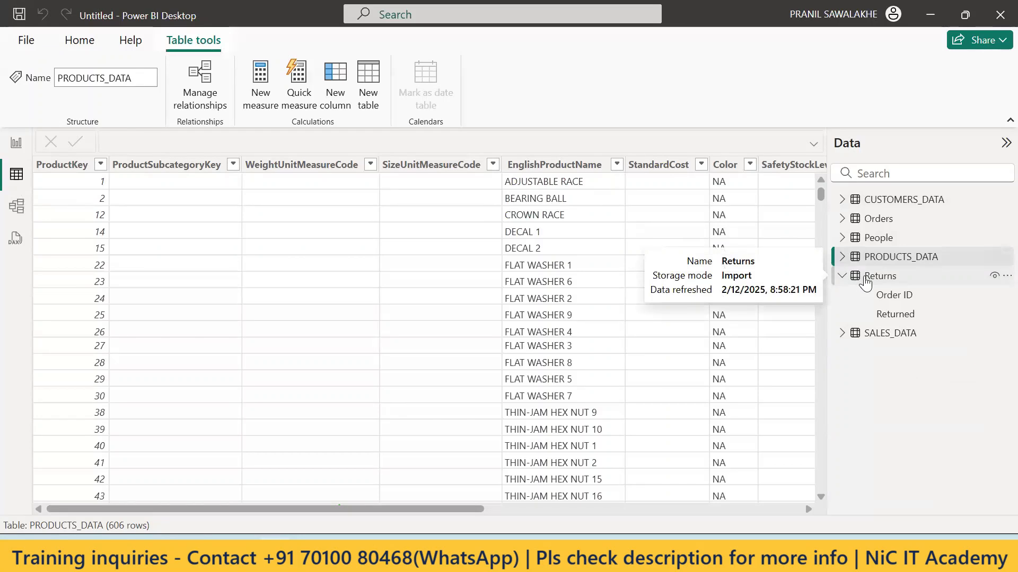
left_click(865, 278)
left_click(841, 275)
left_click(879, 298)
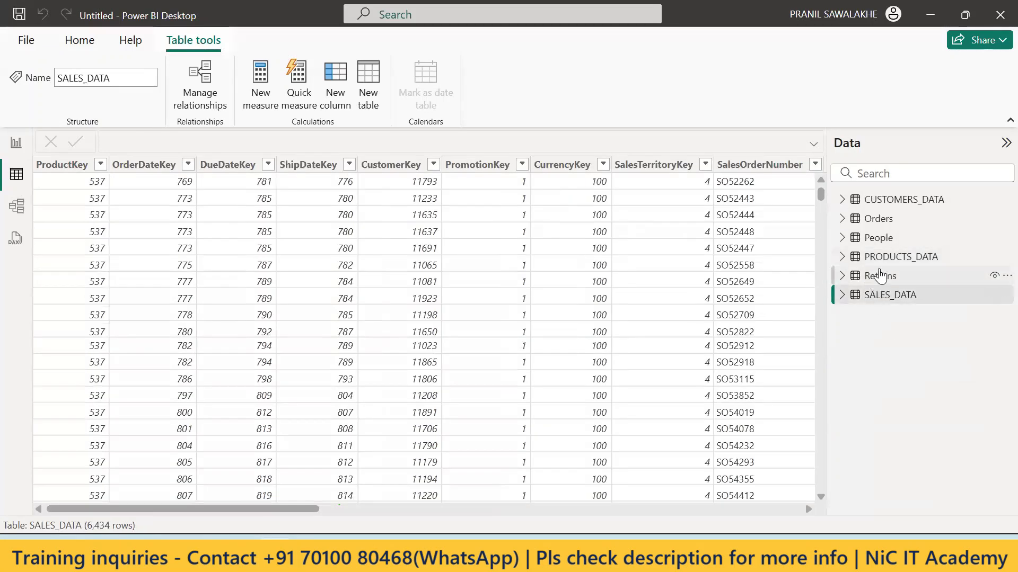
left_click(881, 277)
left_click(886, 258)
left_click(880, 239)
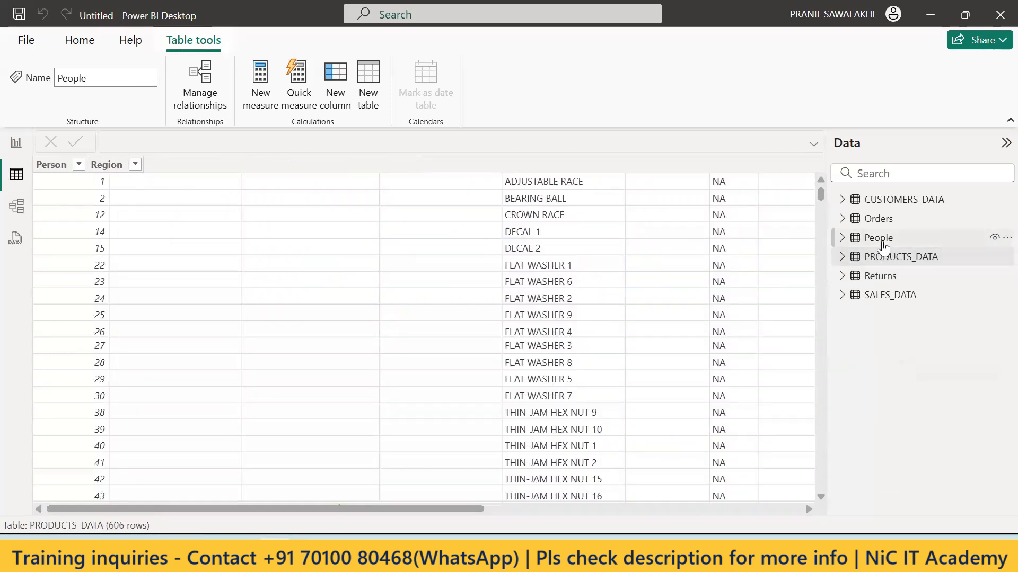
left_click(880, 222)
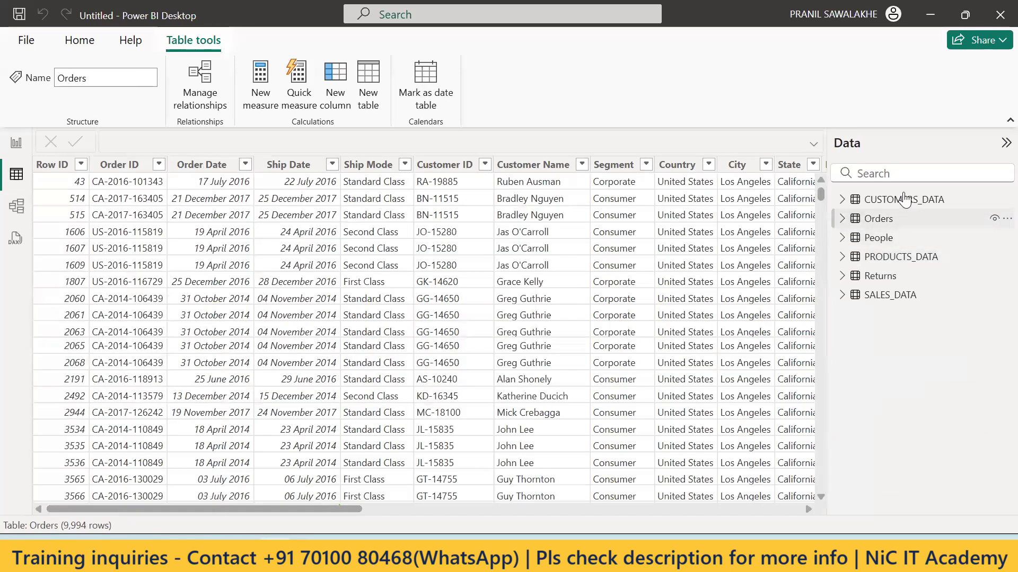
left_click(904, 201)
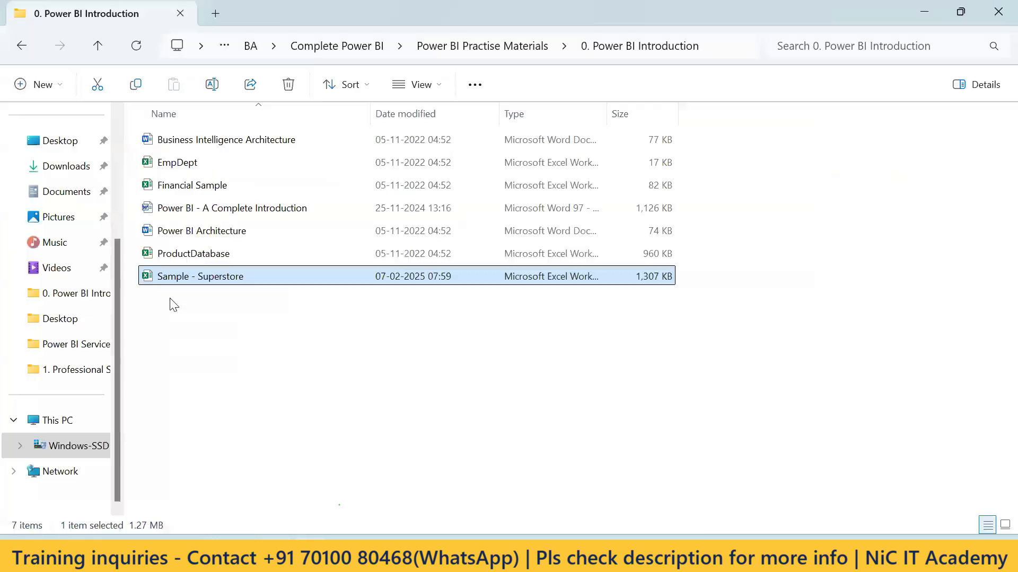
Step: Open the Power BI Architecture document in Word, examine its diagram and return to Power BI Desktop
double_click(273, 233)
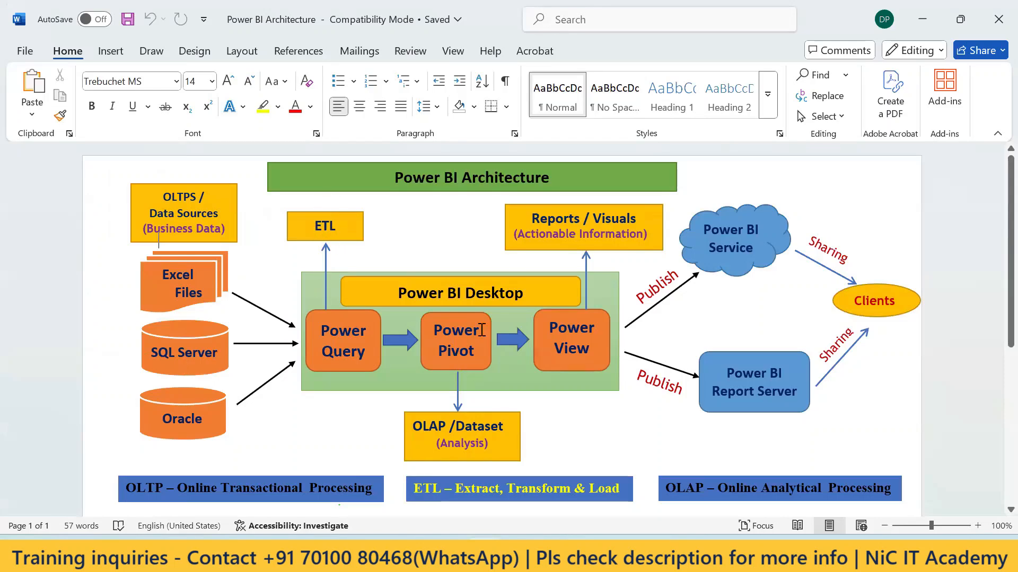
left_click(923, 21)
left_click(911, 15)
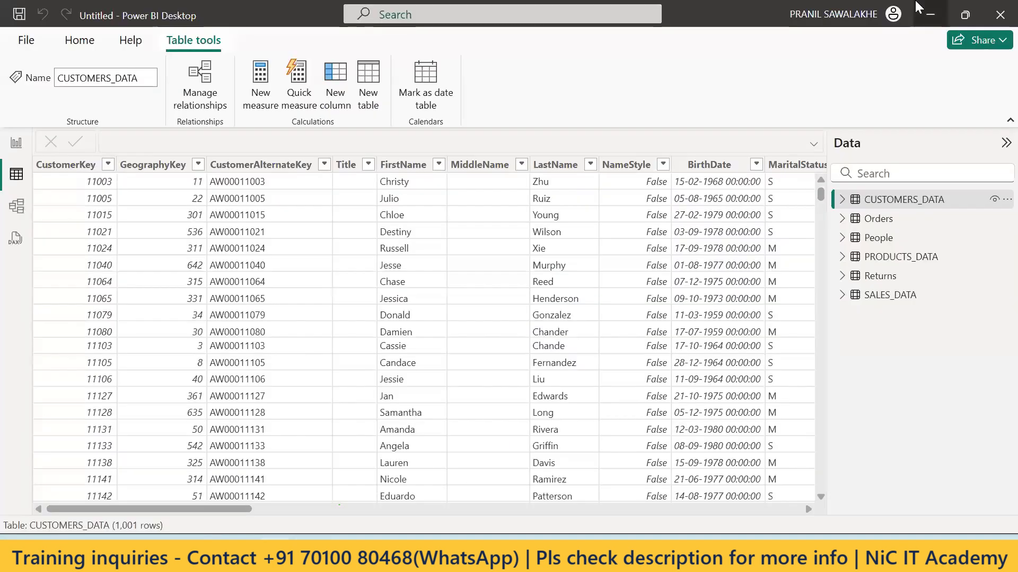
Step: Examine all tables in Model view at 69% zoom with the Properties and Data panes collapsed
left_click(11, 208)
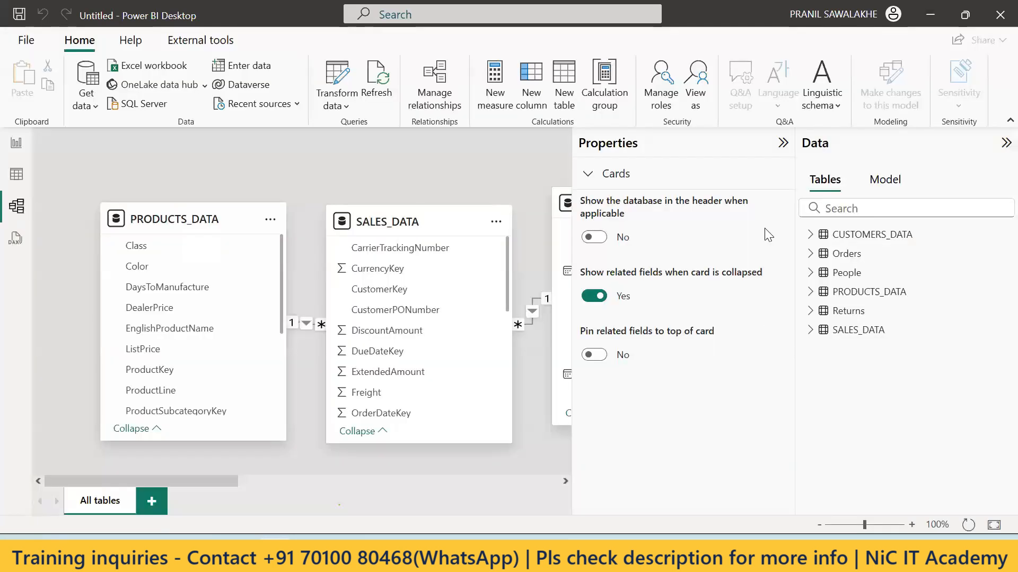
left_click(782, 143)
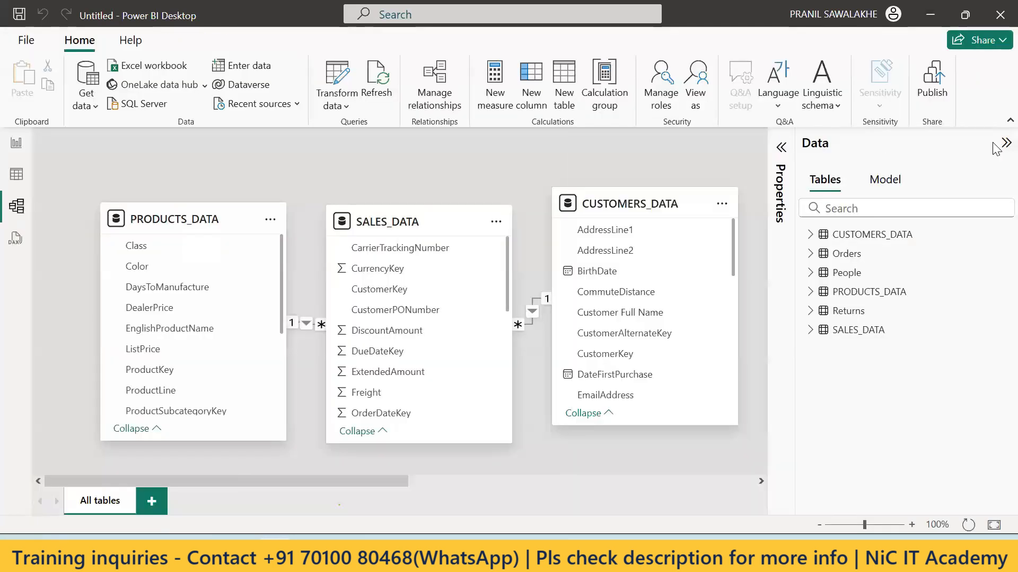
left_click(999, 144)
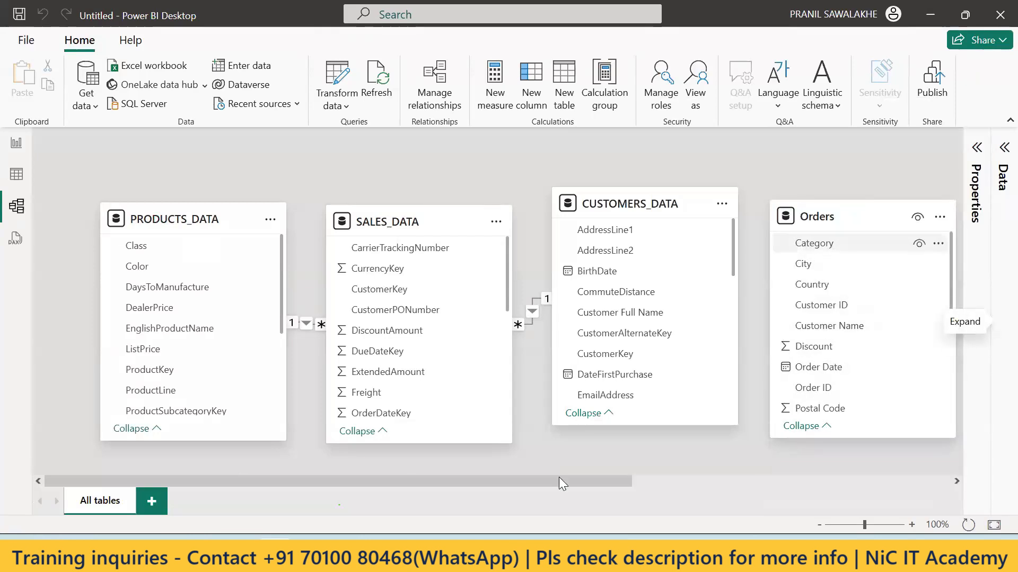
left_click(856, 524)
left_click(851, 525)
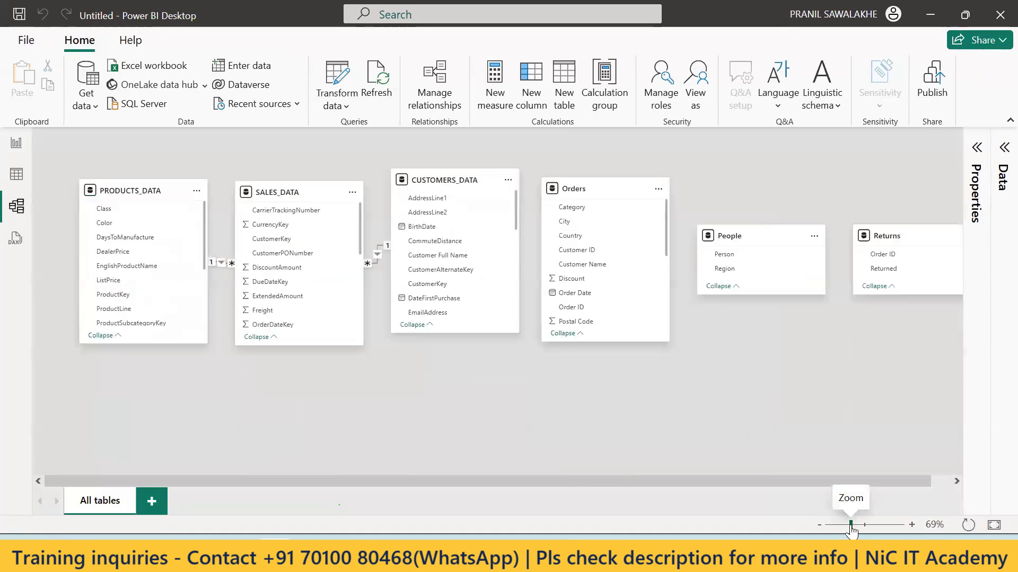
left_click_drag(447, 483, 575, 479)
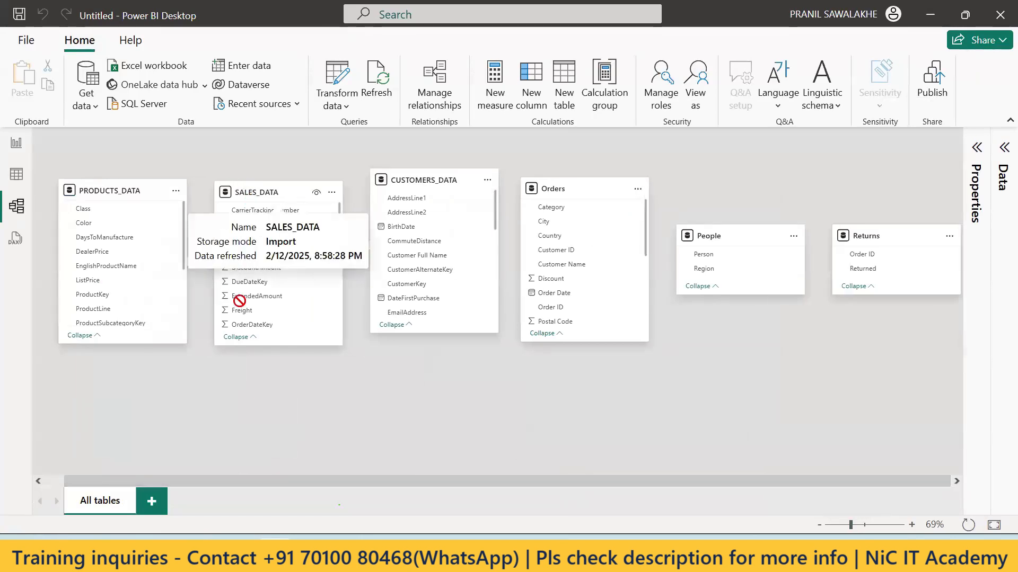
Step: Move the SALES_DATA table card below and between PRODUCTS_DATA and CUSTOMERS_DATA in the model diagram
left_click_drag(249, 192, 250, 331)
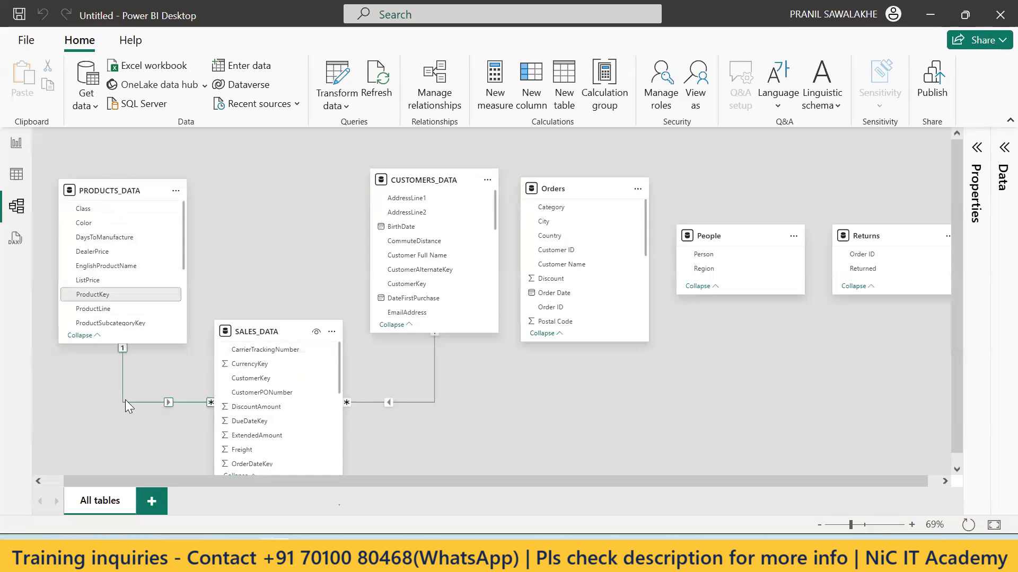
mouse_move(254, 329)
left_mouse_down()
mouse_move(256, 259)
mouse_move(254, 347)
left_mouse_up()
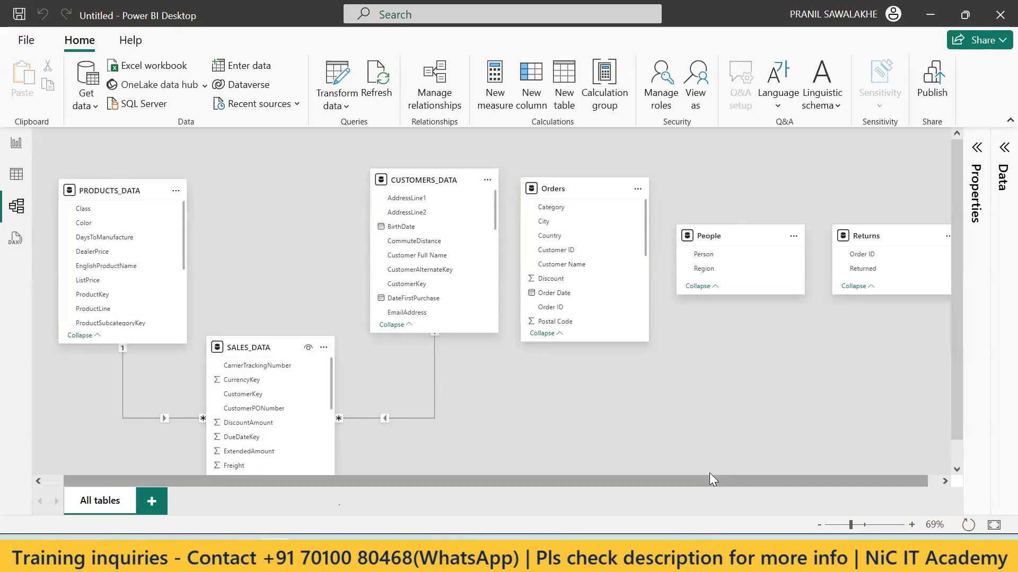
Step: Move the People table card to the lower right of Orders and the Returns card above it in the model diagram
left_click_drag(716, 236, 705, 365)
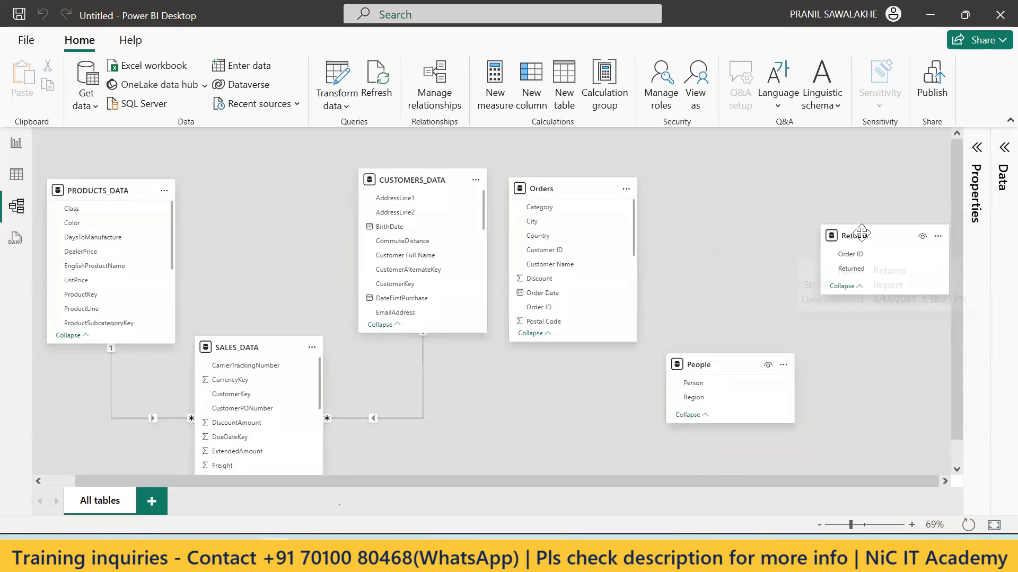
left_click_drag(861, 235, 838, 180)
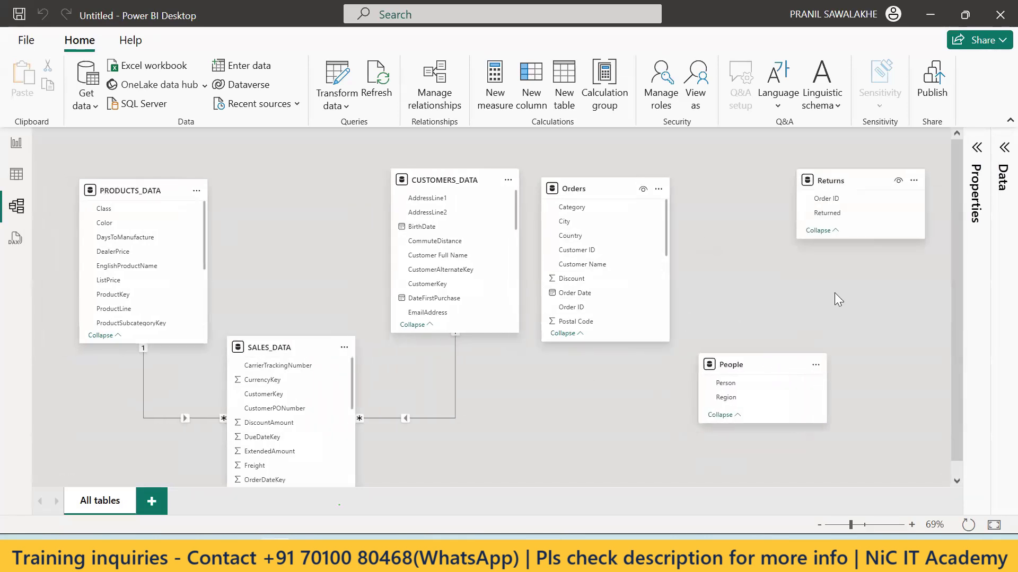
Step: Autodetect missing relationships between the loaded tables through Manage relationships and close the dialog
left_click(425, 178)
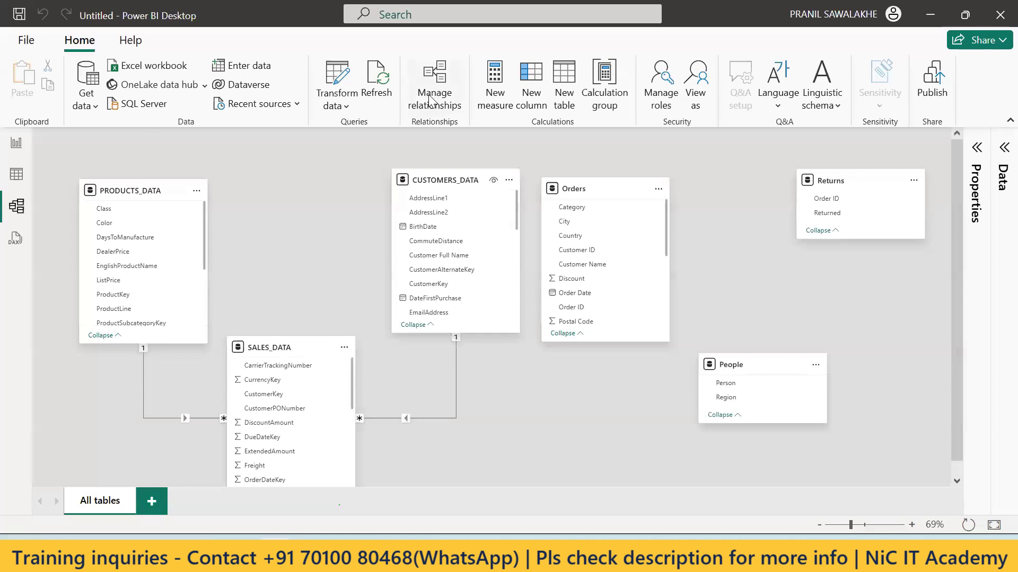
left_click(450, 110)
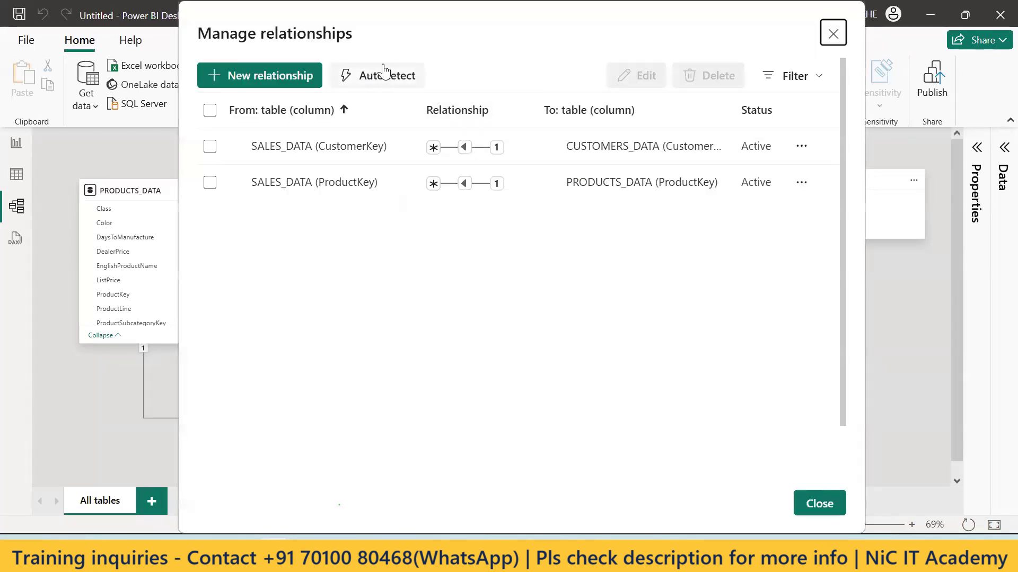
left_click(378, 81)
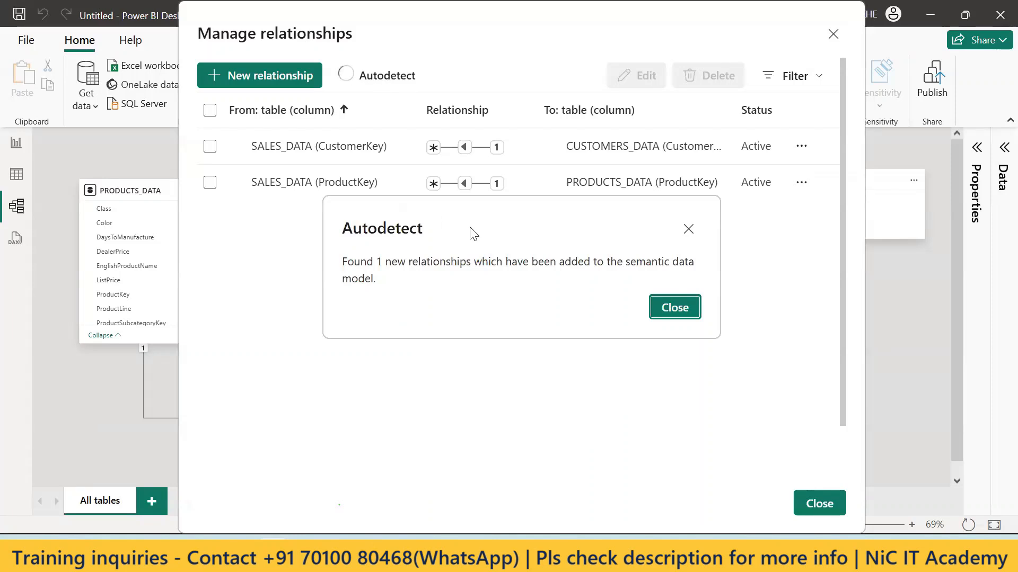
left_click(675, 303)
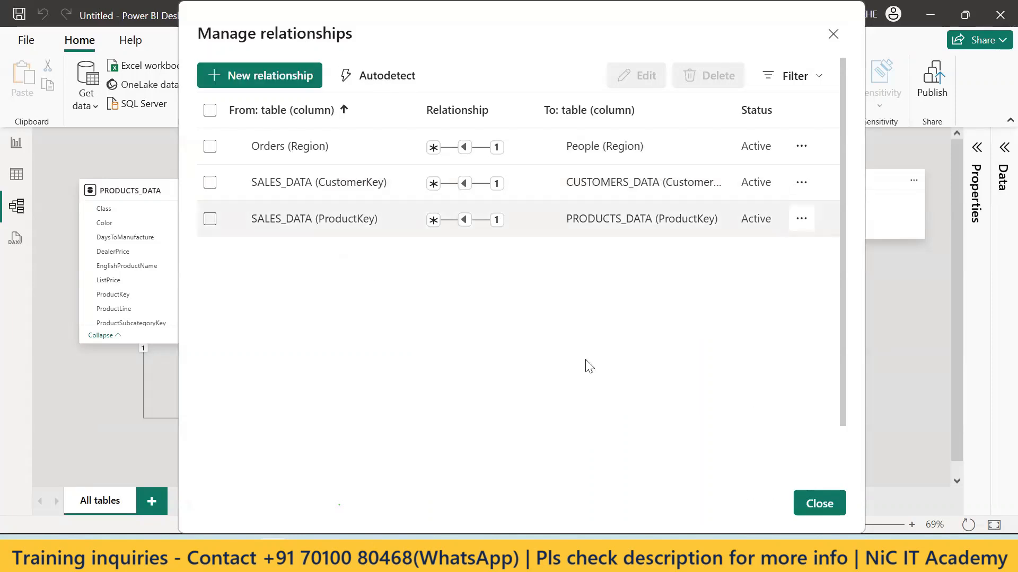
left_click(820, 510)
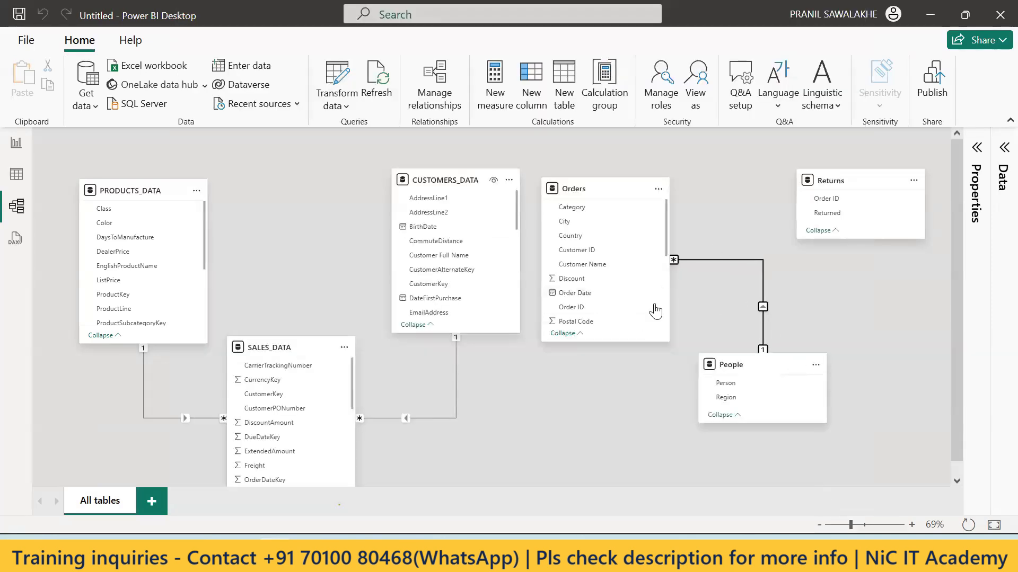
Step: Check the Returns table card, then switch to Word and examine the Power BI Architecture diagram
left_click(830, 231)
left_click(820, 200)
key("alt+Tab")
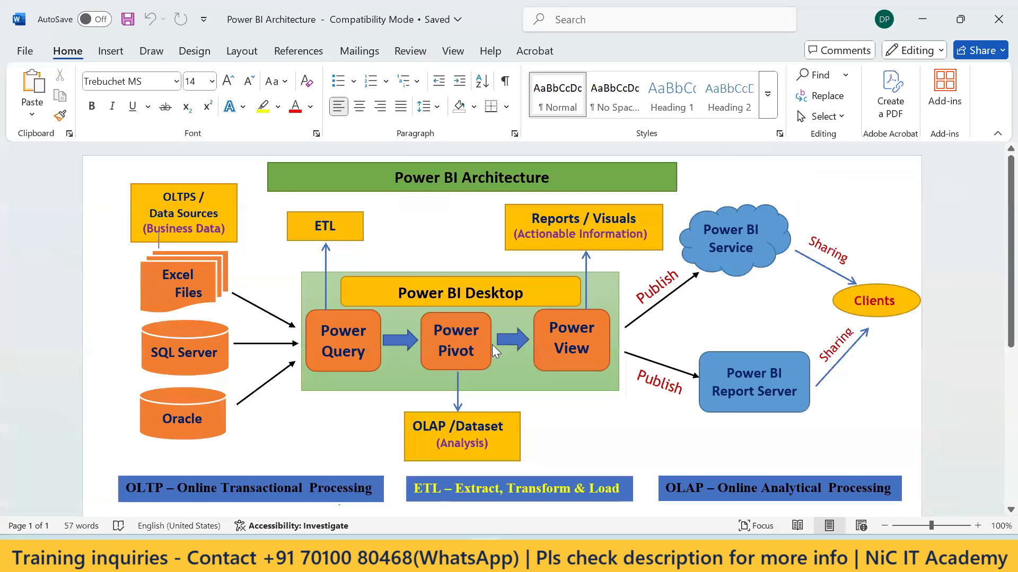
key("alt+Tab")
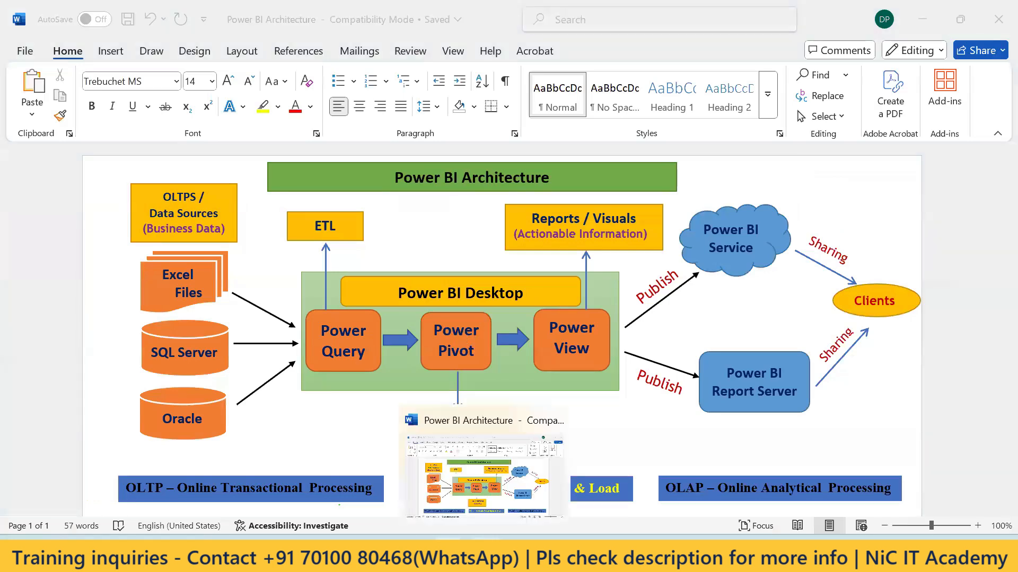
left_click(485, 556)
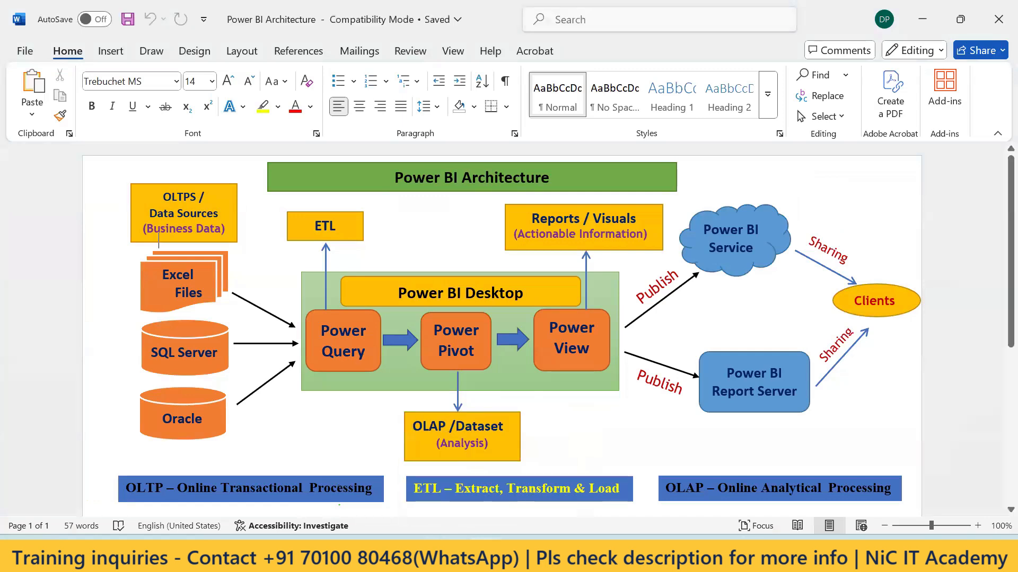
Step: Skim the Power BI (Class-1-5).txt notes in Notepad and return to Power BI Desktop's Report view
key("alt+Tab")
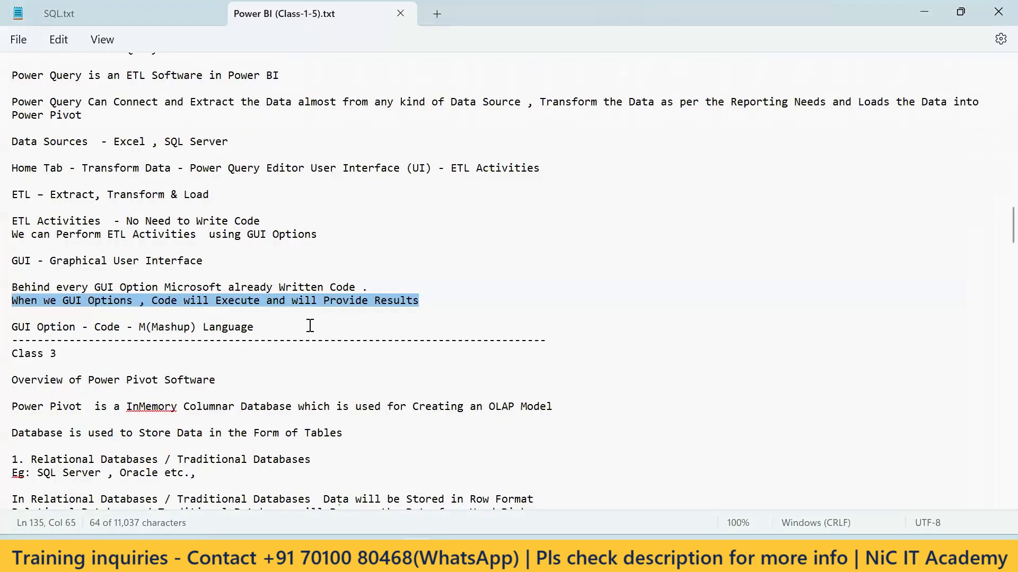
scroll(309, 324, "down", 5)
scroll(313, 334, "down", 4)
scroll(281, 265, "up", 9)
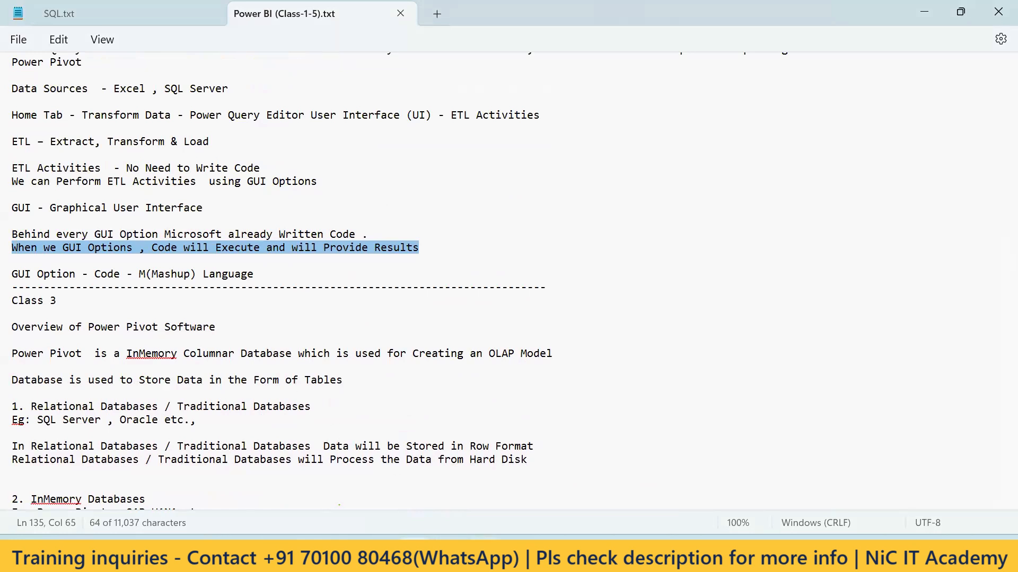
mouse_move(485, 556)
key("alt+Tab")
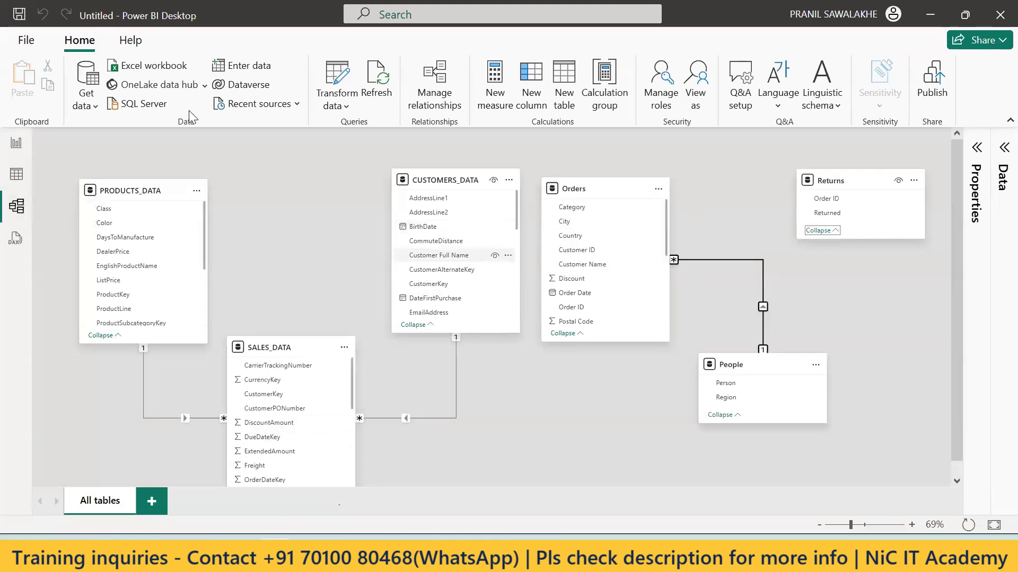
left_click(17, 146)
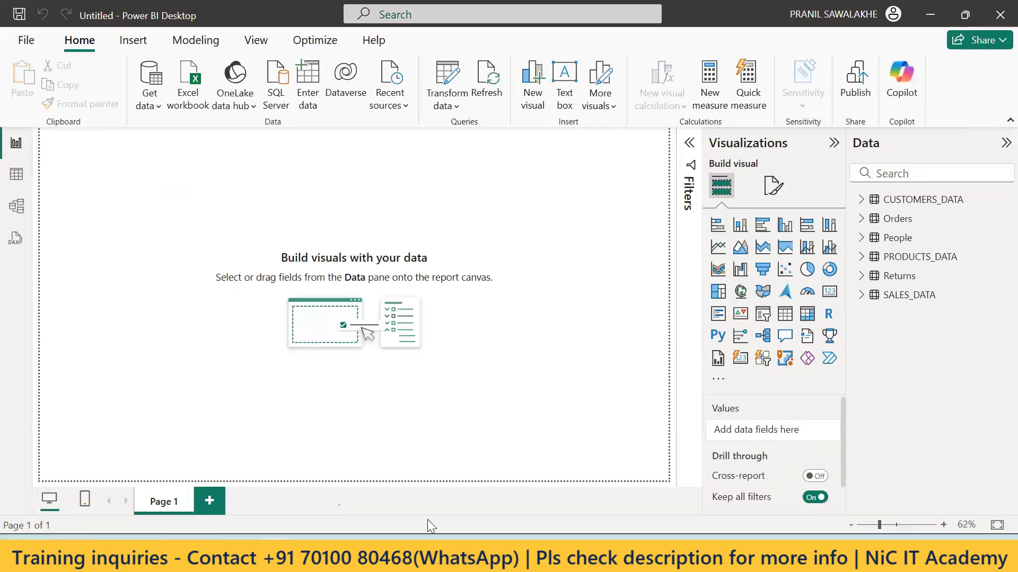
Step: Switch to Notepad and examine the Class 3 notes on Power Pivot, in-memory databases and data modeling, highlighting the overview heading
left_click(413, 554)
scroll(106, 232, "up", 2)
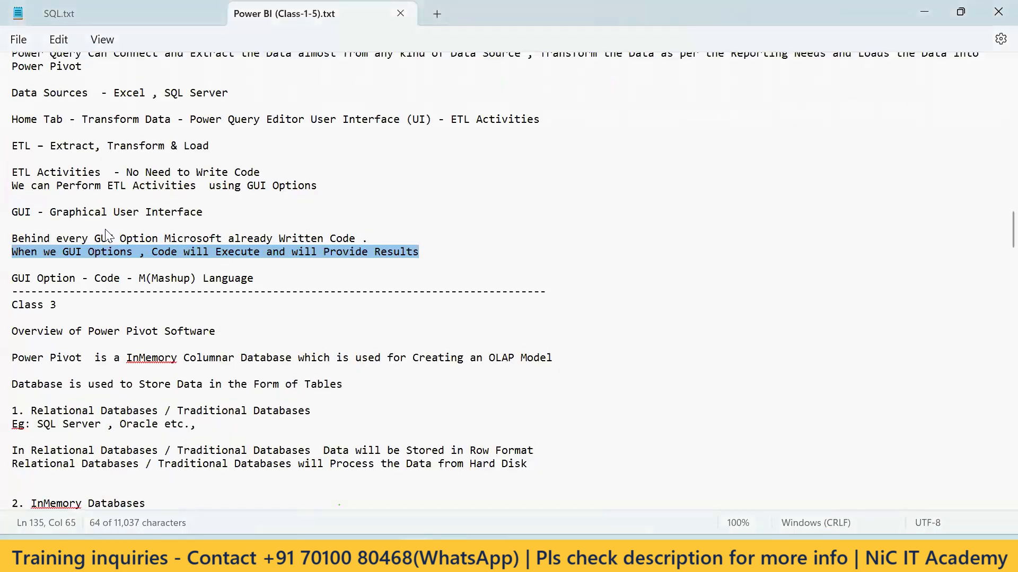
scroll(268, 372, "down", 3)
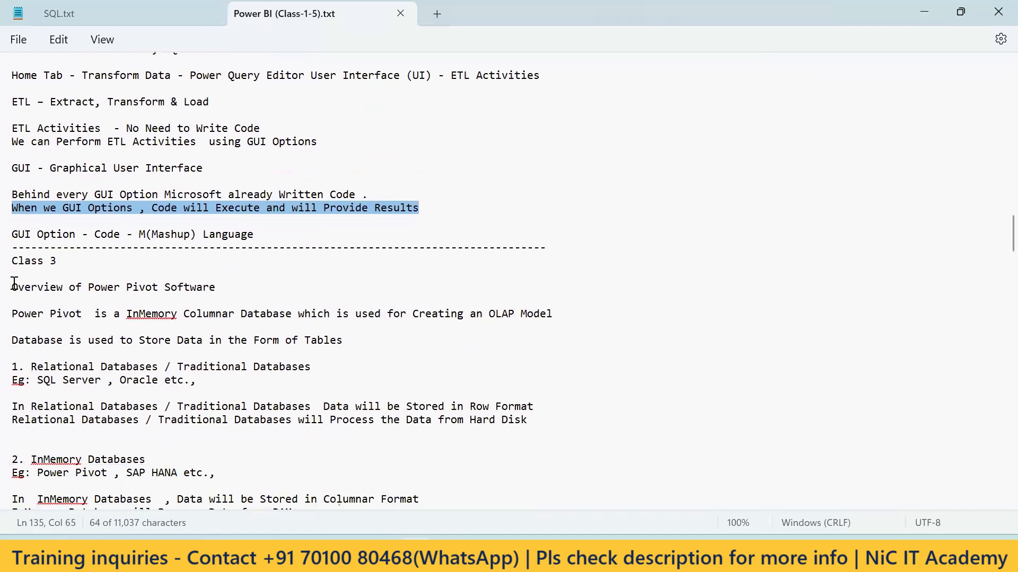
triple_click(65, 286)
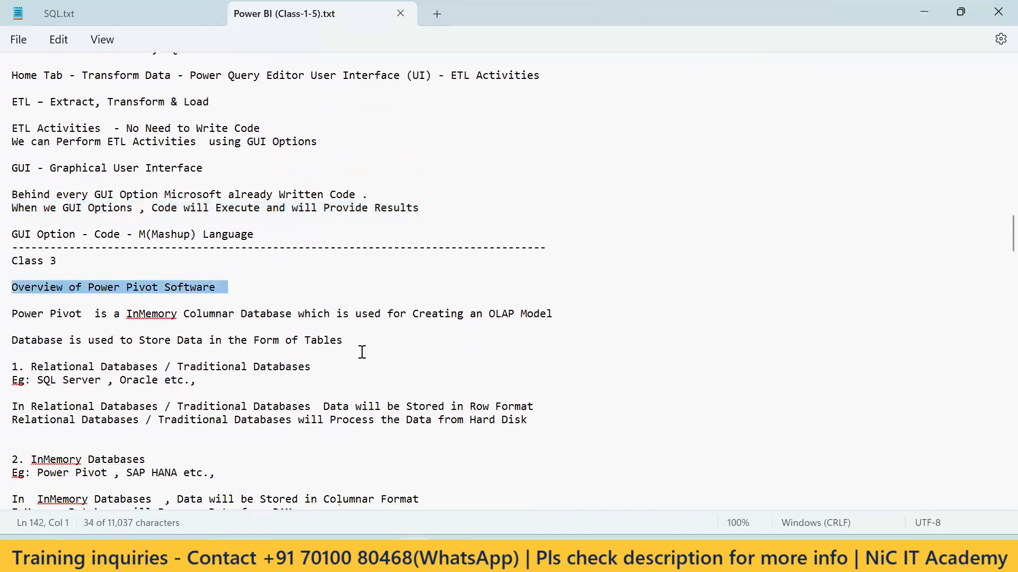
scroll(362, 352, "down", 3)
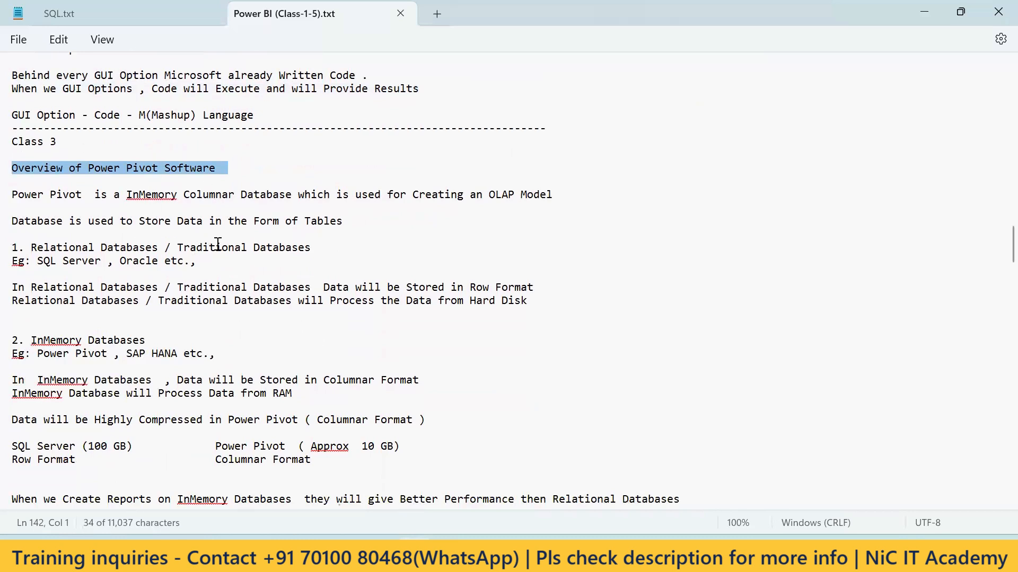
scroll(371, 251, "down", 3)
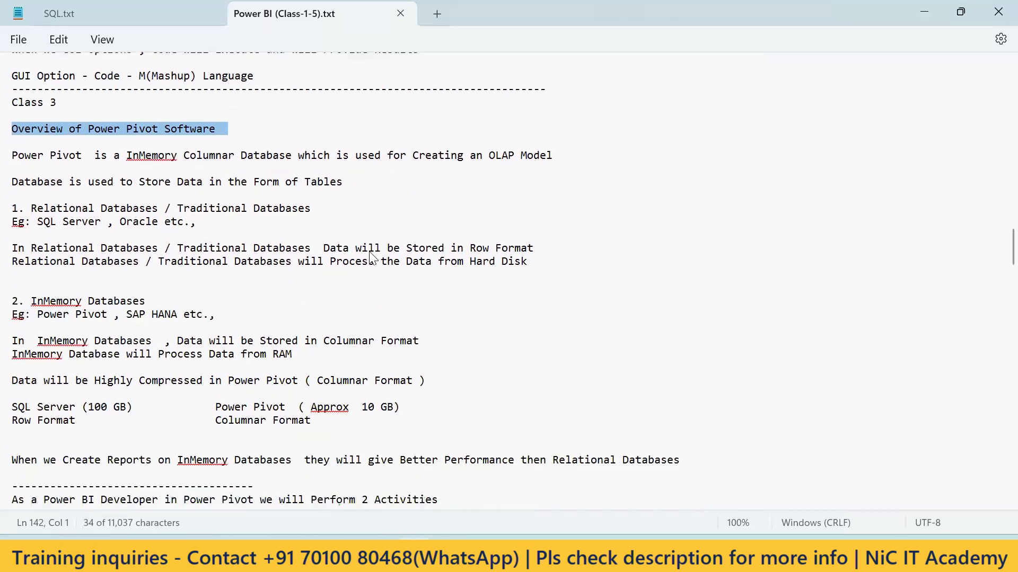
scroll(223, 334, "down", 3)
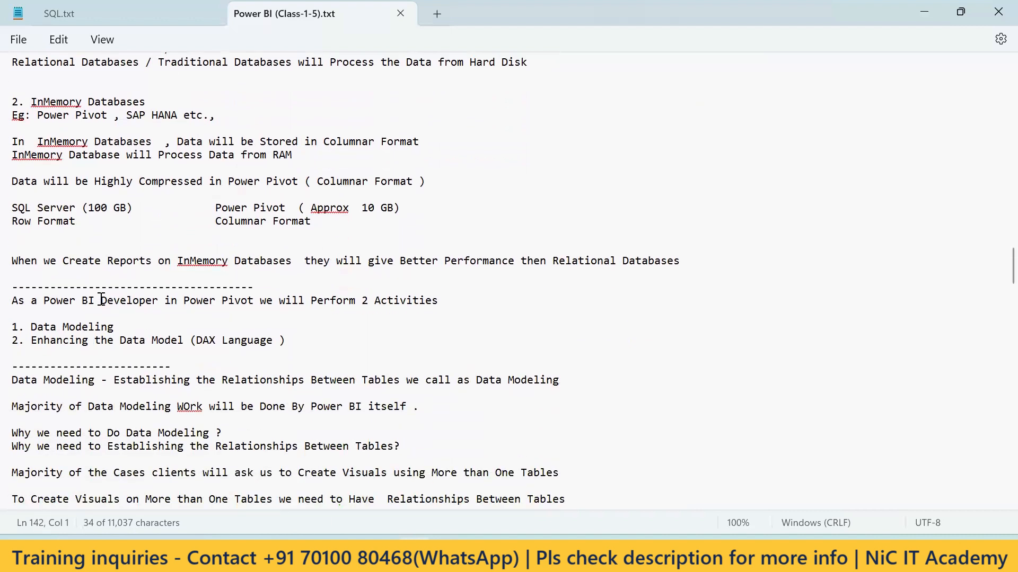
scroll(229, 380, "down", 4)
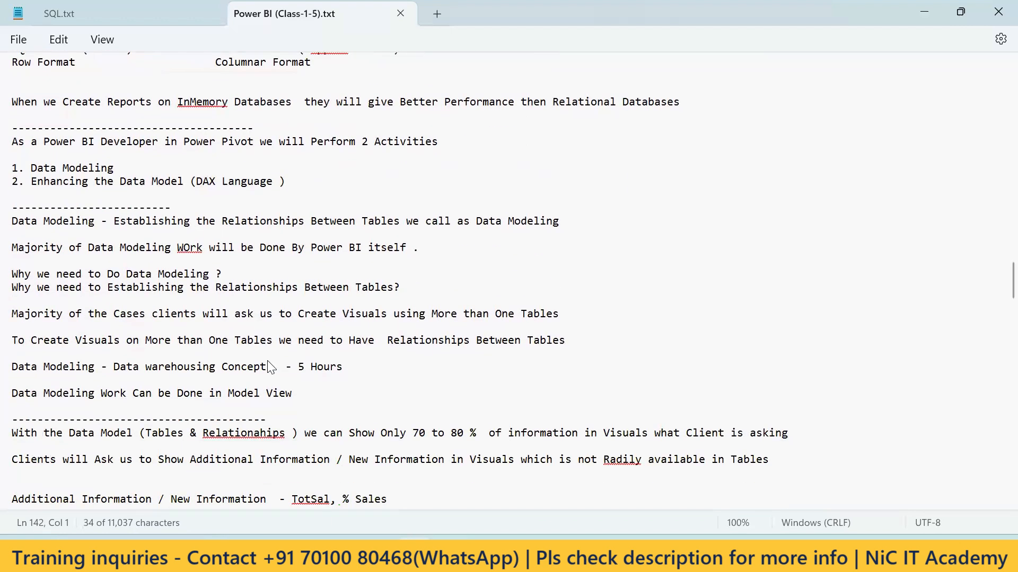
scroll(240, 279, "up", 5)
scroll(249, 310, "up", 6)
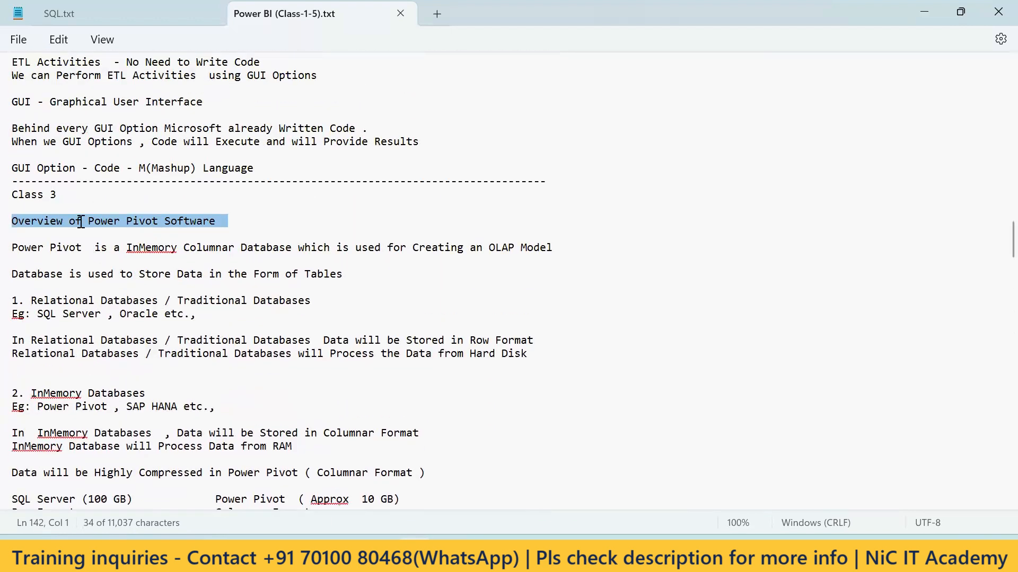